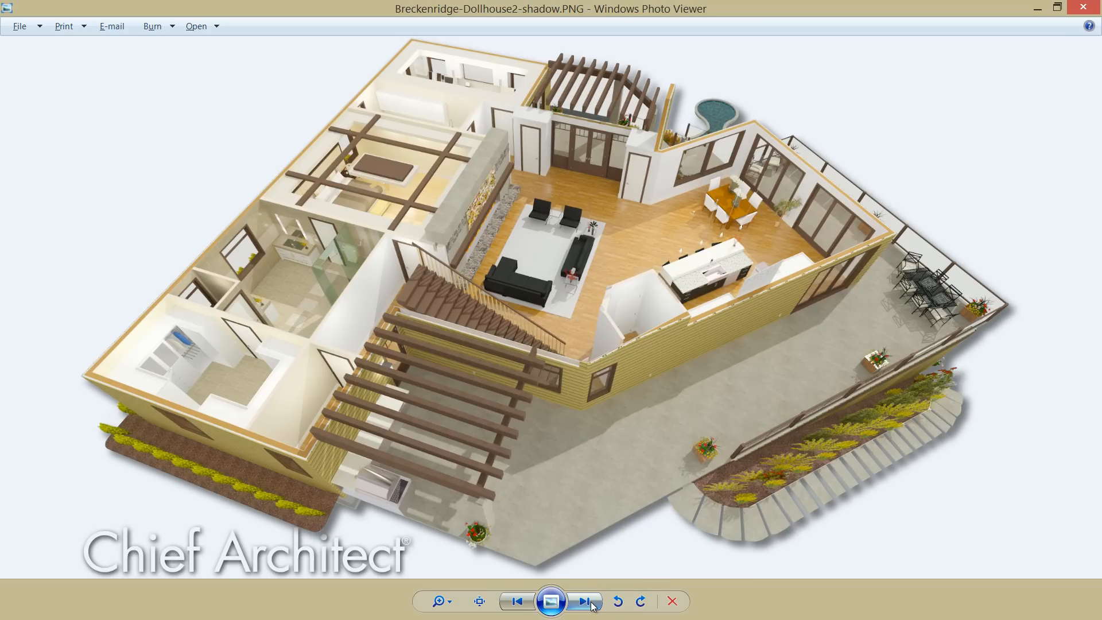
# Step: View the next reference image of the Breckenridge house
pyautogui.click(585, 602)
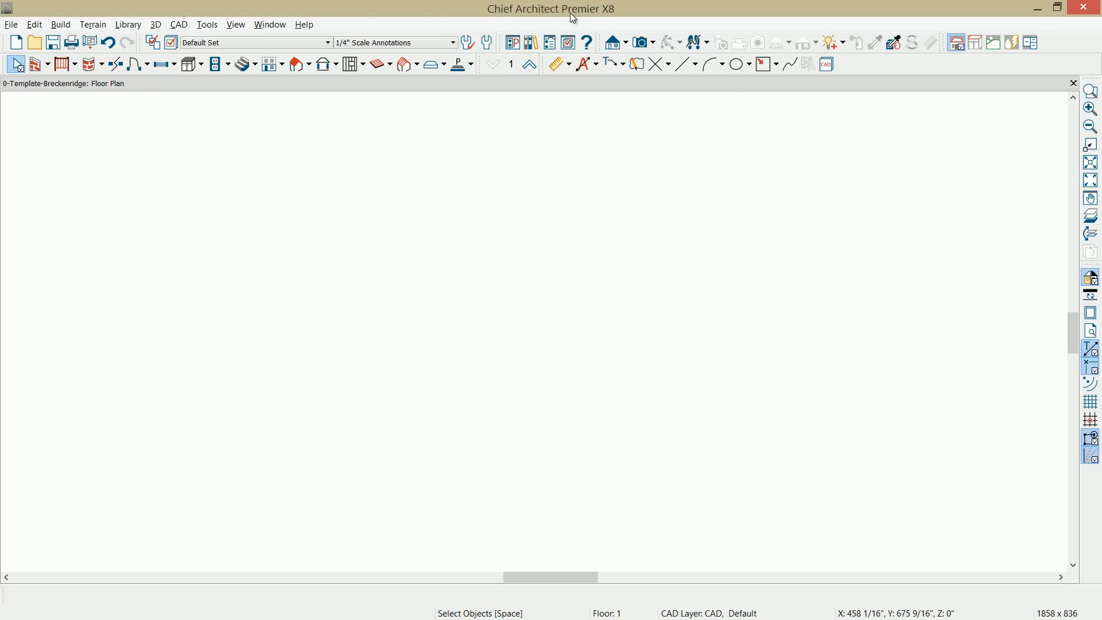
# Step: Show the reference grid in the floor plan, and hide it again
pyautogui.click(1094, 405)
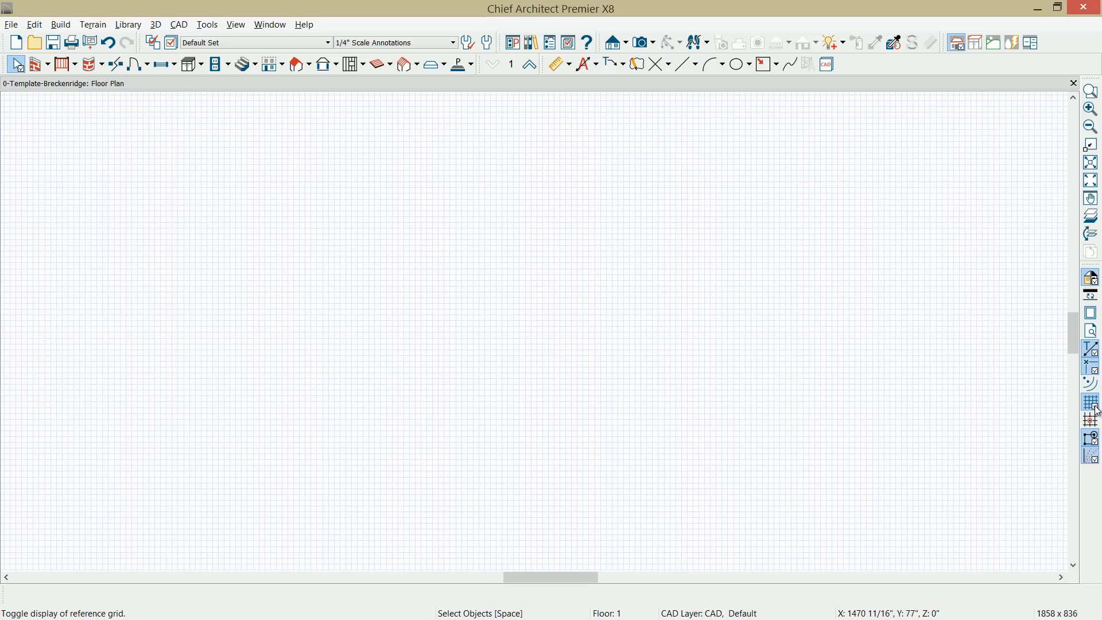
pyautogui.click(1094, 409)
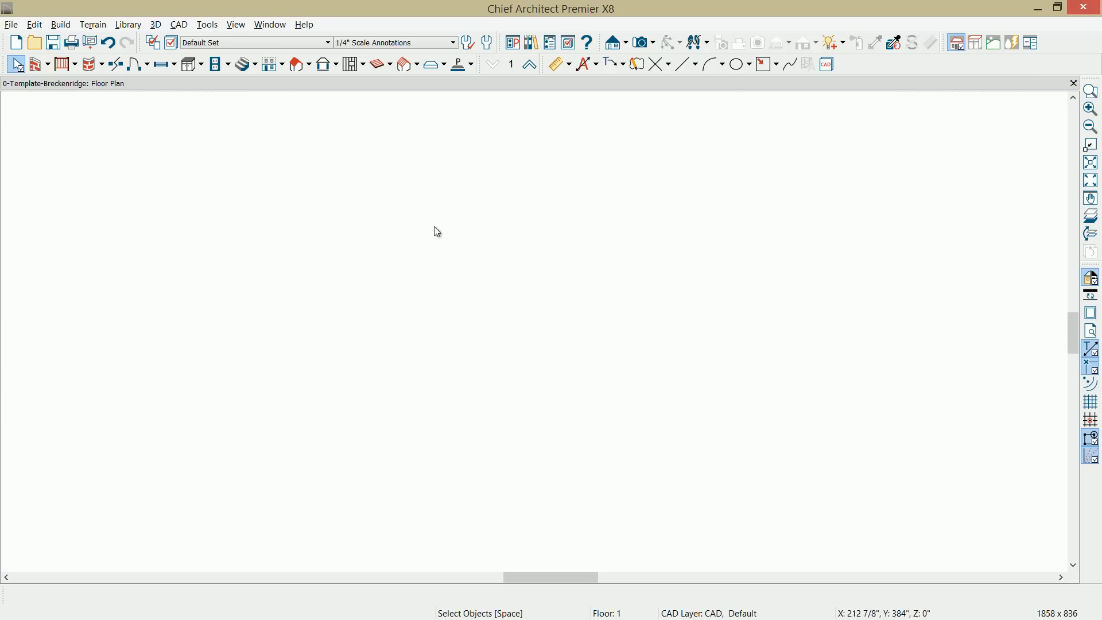
# Step: Draw a 16' straight exterior wall running vertically upward at 90°
pyautogui.click(35, 68)
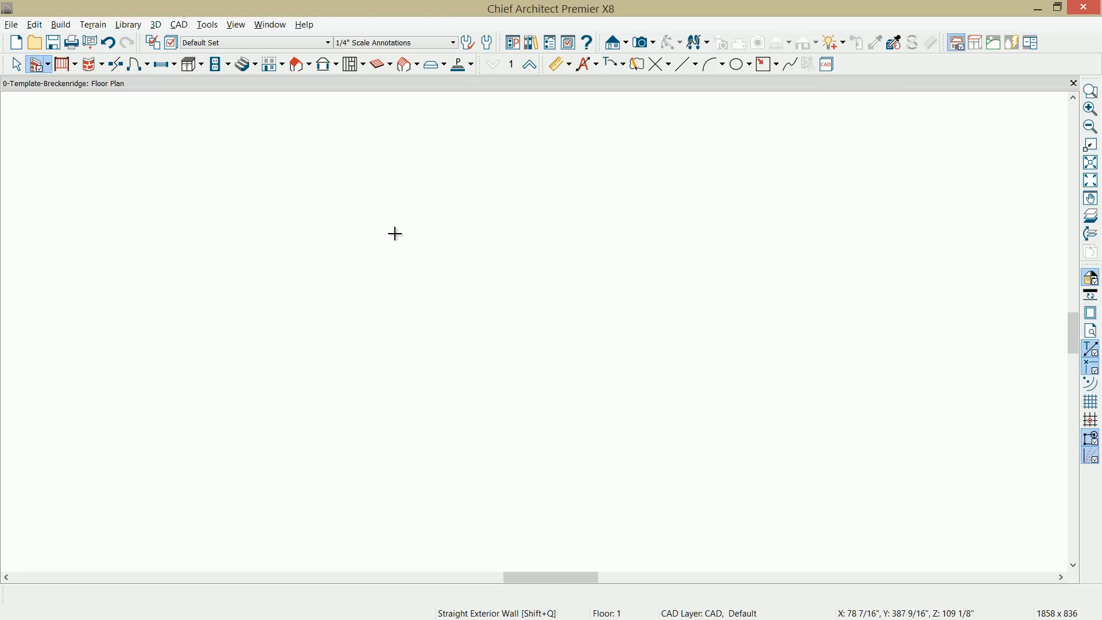
pyautogui.moveTo(401, 210); pyautogui.dragTo(402, 156)
pyautogui.press('Tab')
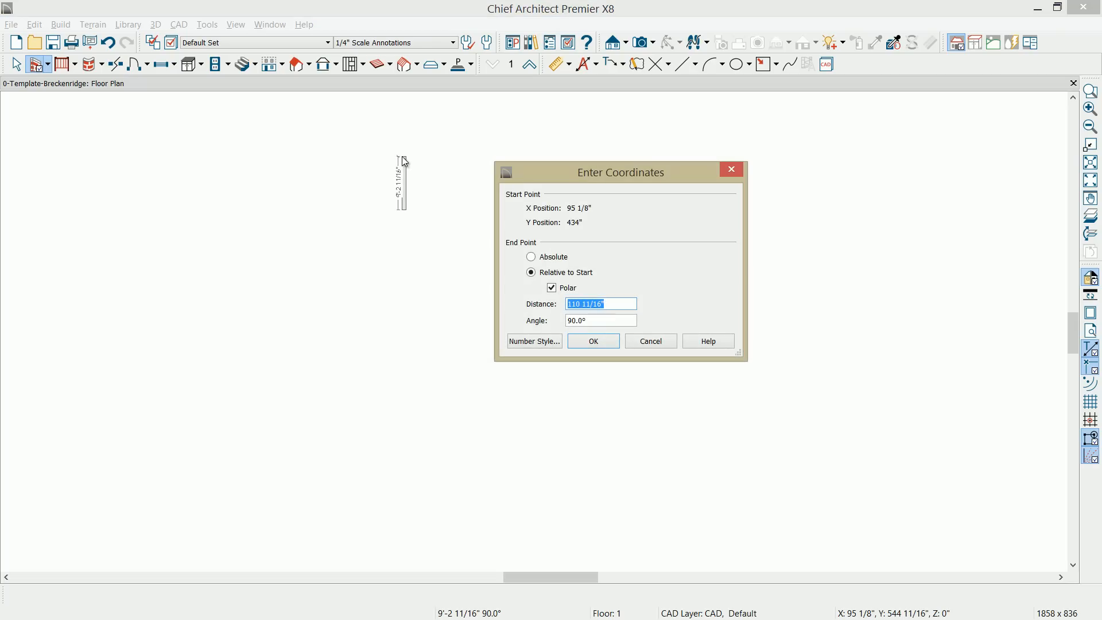
pyautogui.write('16')
pyautogui.press('Return')
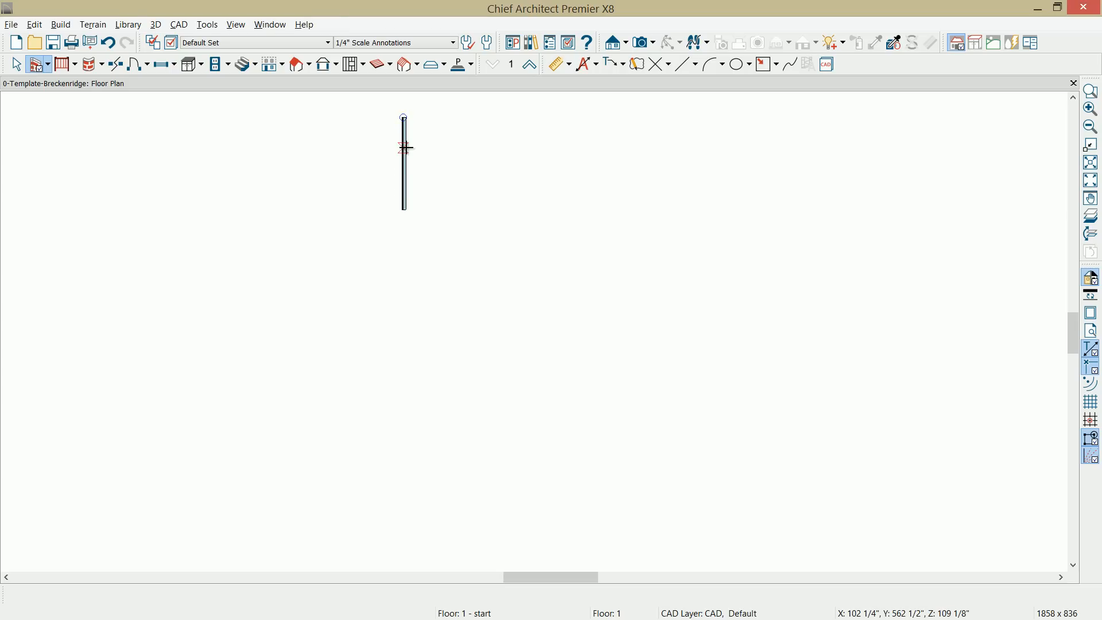
# Step: Continue from the vertical wall's upper end with a 288" exterior wall running right at 0°
pyautogui.click(405, 151)
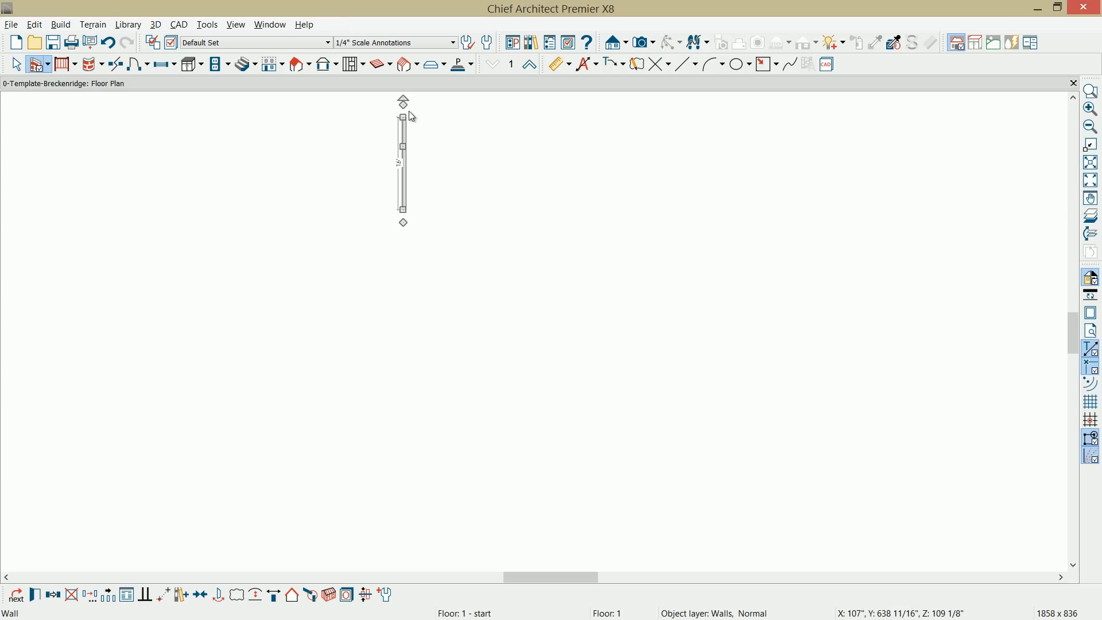
pyautogui.moveTo(405, 104); pyautogui.dragTo(528, 137)
pyautogui.press('Tab')
pyautogui.write('288')
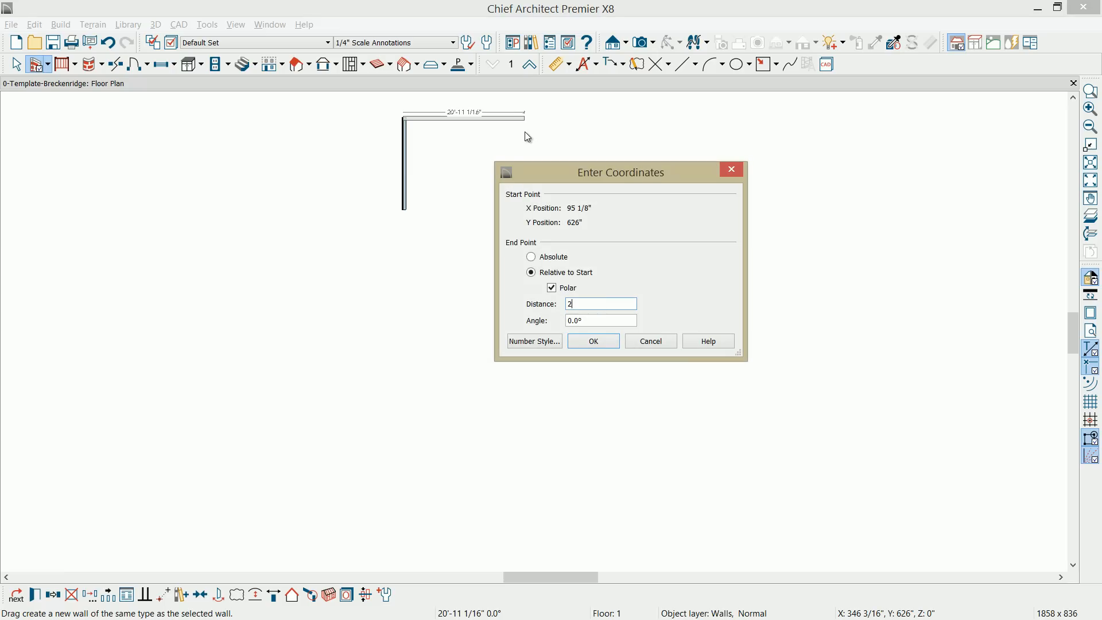
pyautogui.press('Return')
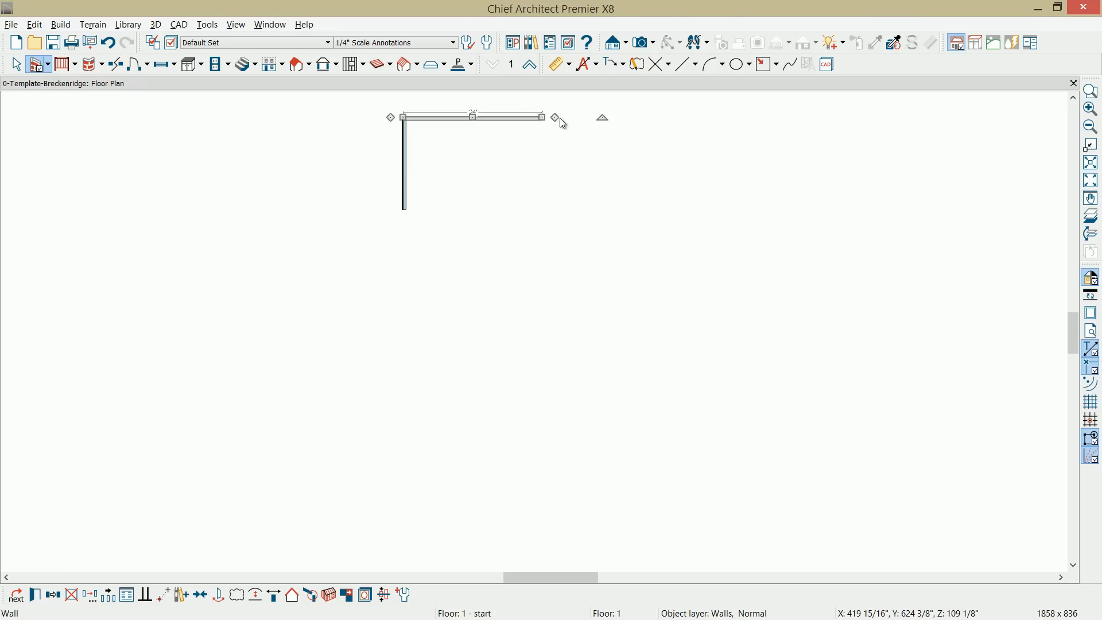
# Step: Continue from the horizontal wall's right end with a 65'10" exterior wall running straight down
pyautogui.moveTo(556, 117); pyautogui.dragTo(532, 435)
pyautogui.press('Tab')
pyautogui.write("65'10")
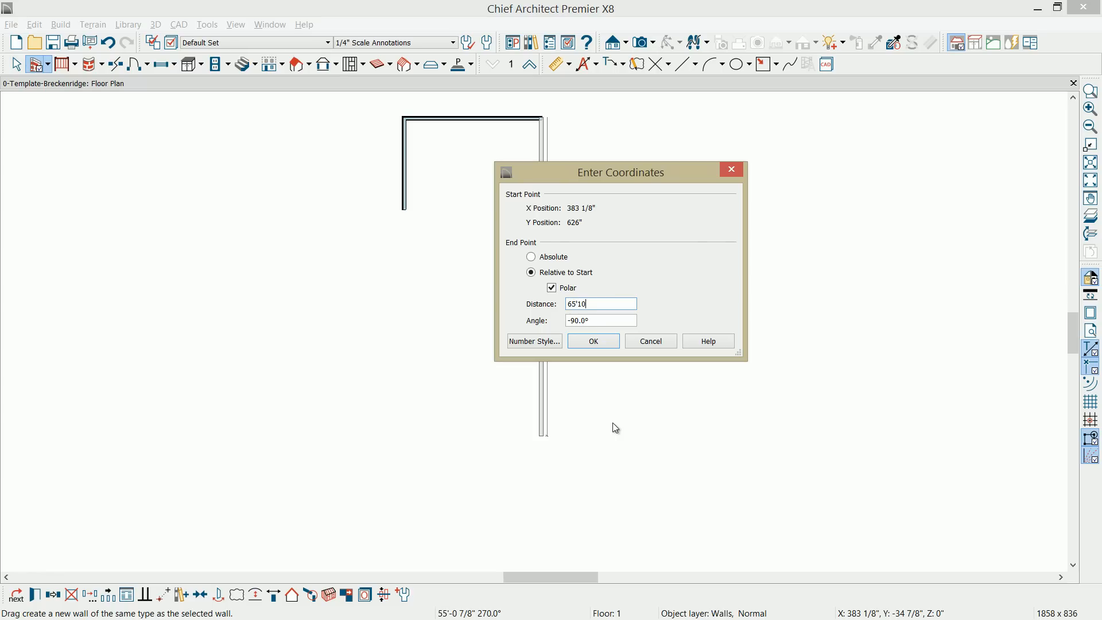
pyautogui.press('Return')
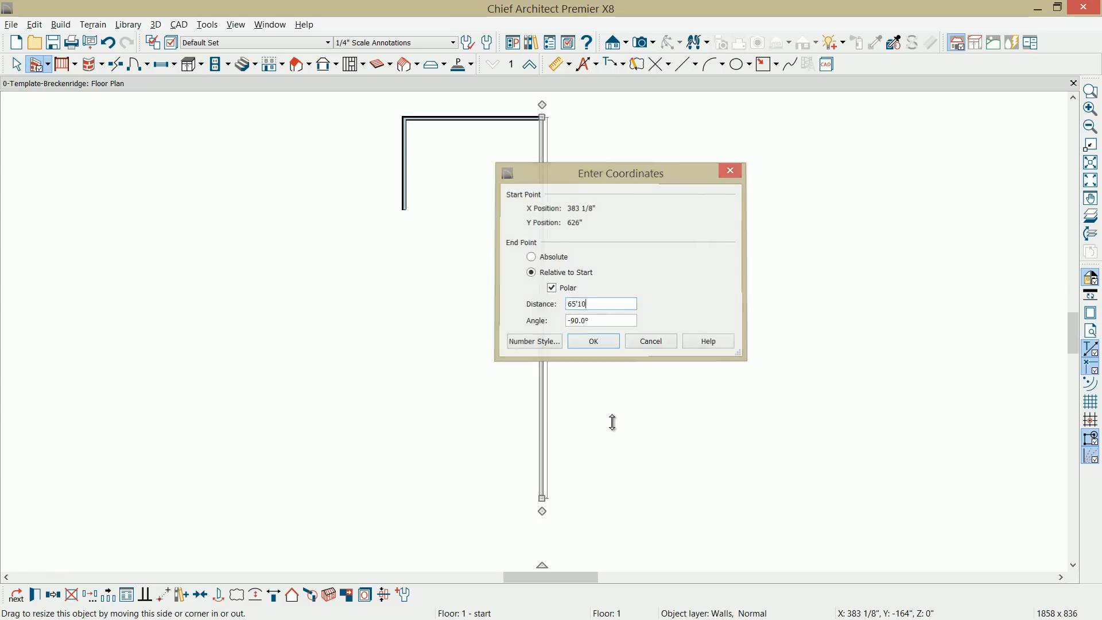
# Step: Draw the bottom exterior wall back 24' to align under the first wall, and a 12' wall upward from its left end
pyautogui.moveTo(544, 511); pyautogui.dragTo(409, 425)
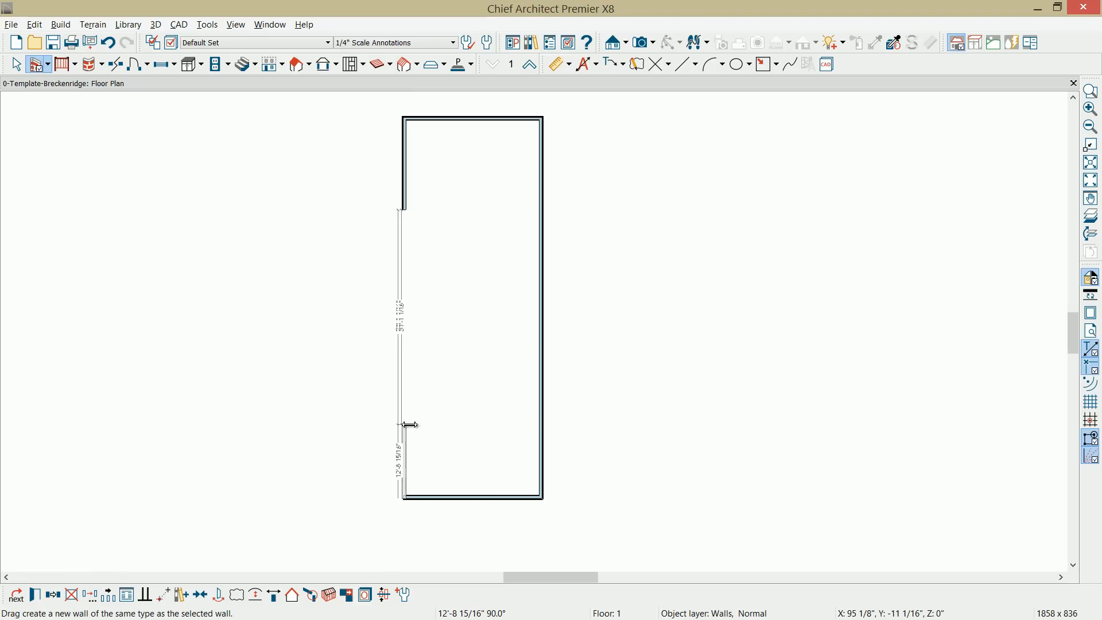
pyautogui.press('Tab')
pyautogui.write("12'")
pyautogui.press('Return')
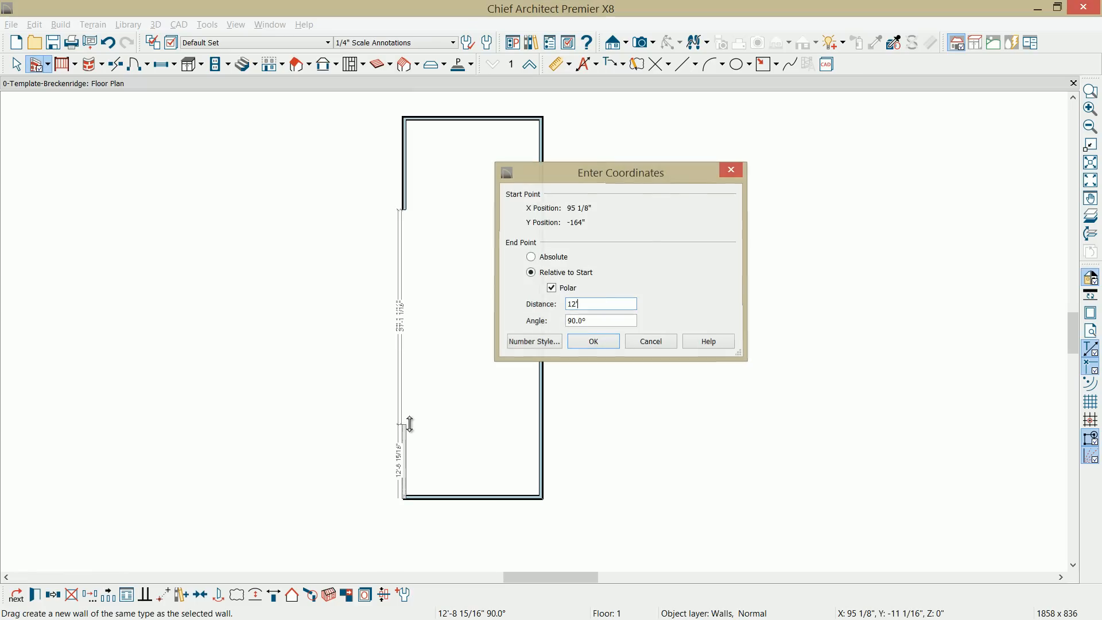
# Step: Draw a 20' exterior wall leftward from the 12' wall's upper end and close the outline up to the first wall's lower end
pyautogui.moveTo(404, 418); pyautogui.dragTo(297, 428)
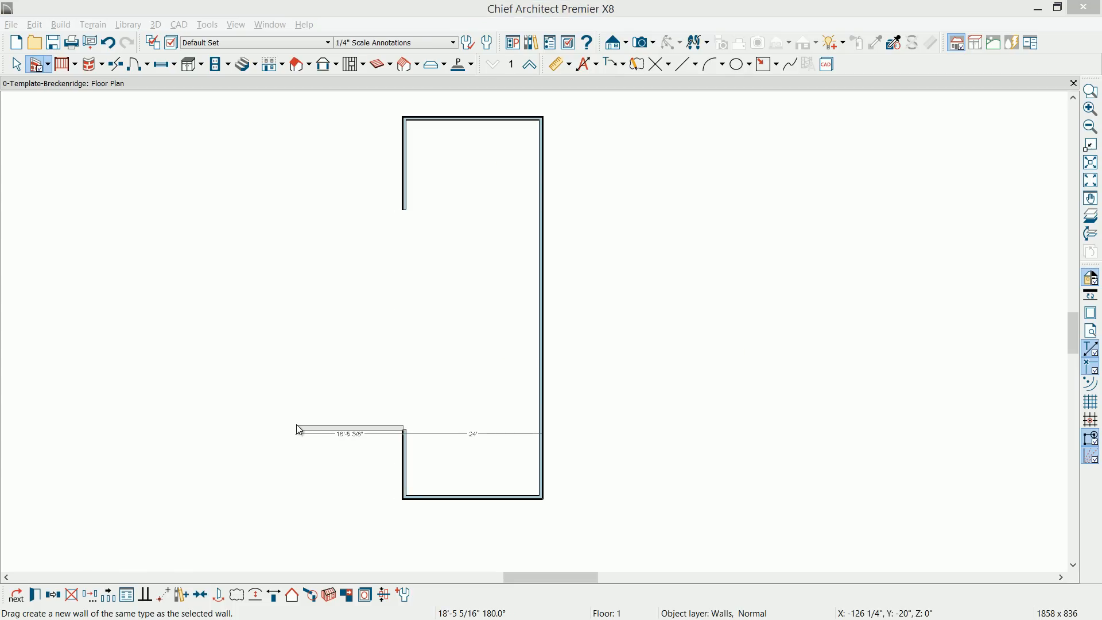
pyautogui.press('Tab')
pyautogui.write("20'")
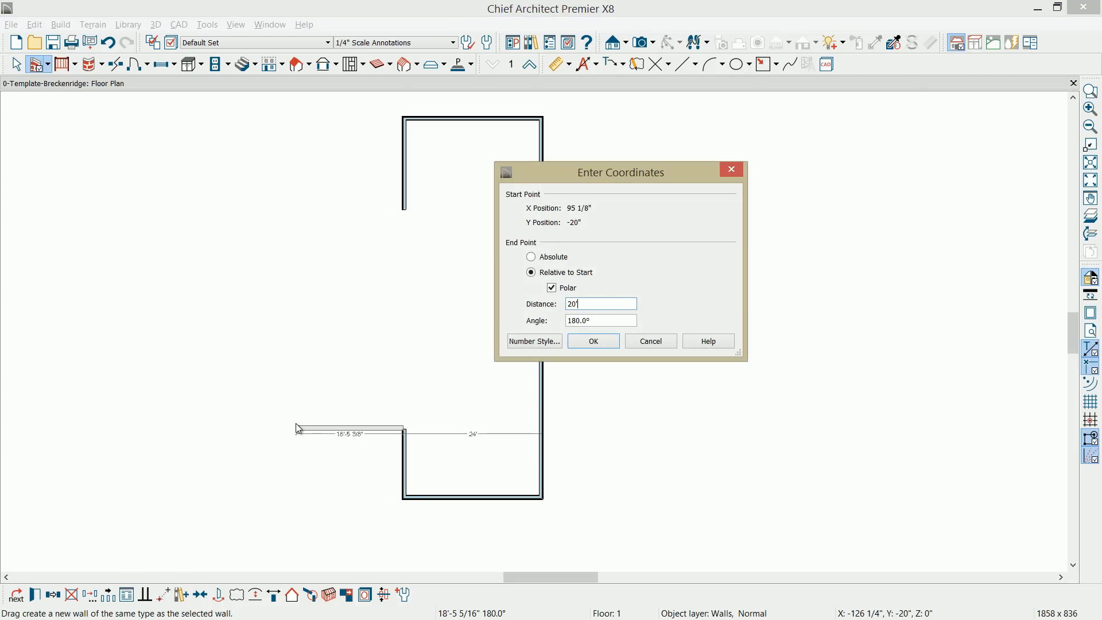
pyautogui.press('Return')
pyautogui.moveTo(276, 430); pyautogui.dragTo(403, 224)
# Step: Generate automatic exterior dimensions for the current floor
pyautogui.click(598, 65)
pyautogui.click(609, 83)
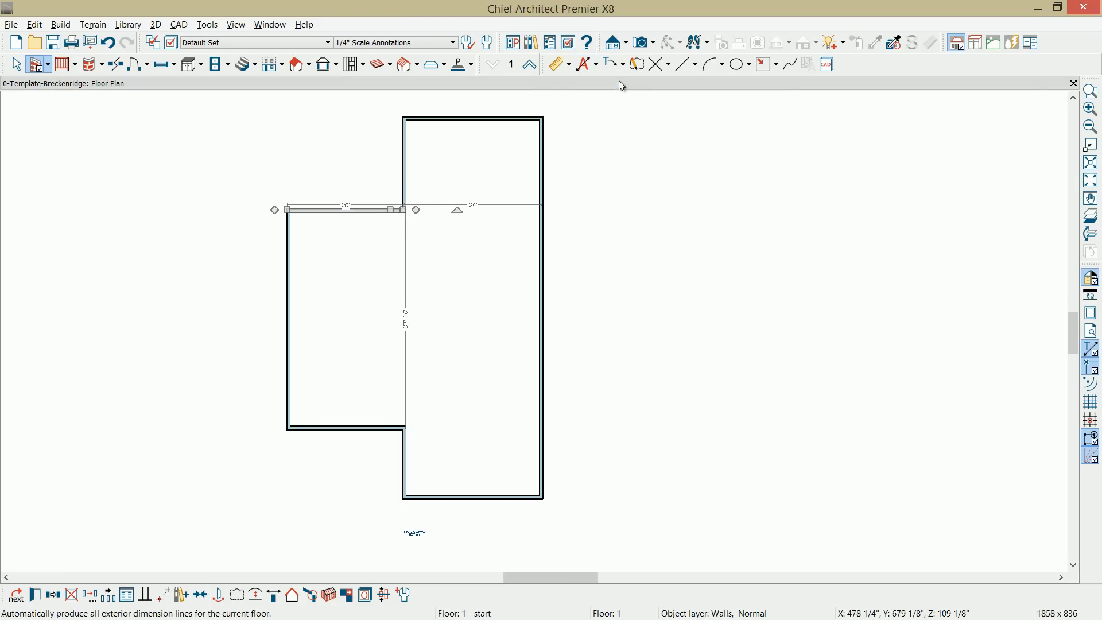
pyautogui.moveTo(669, 228); pyautogui.dragTo(716, 256, button='middle')
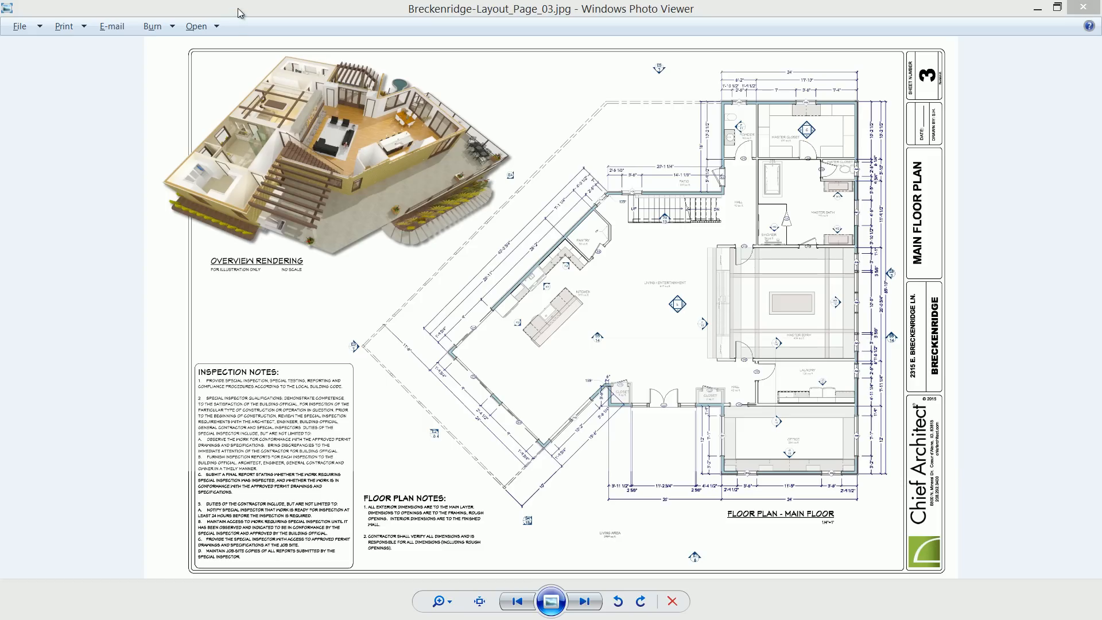
# Step: Switch back to Chief Architect and turn off the display of the "Dimensions, Automatic" layer
pyautogui.hotkey('alt', 'Tab')
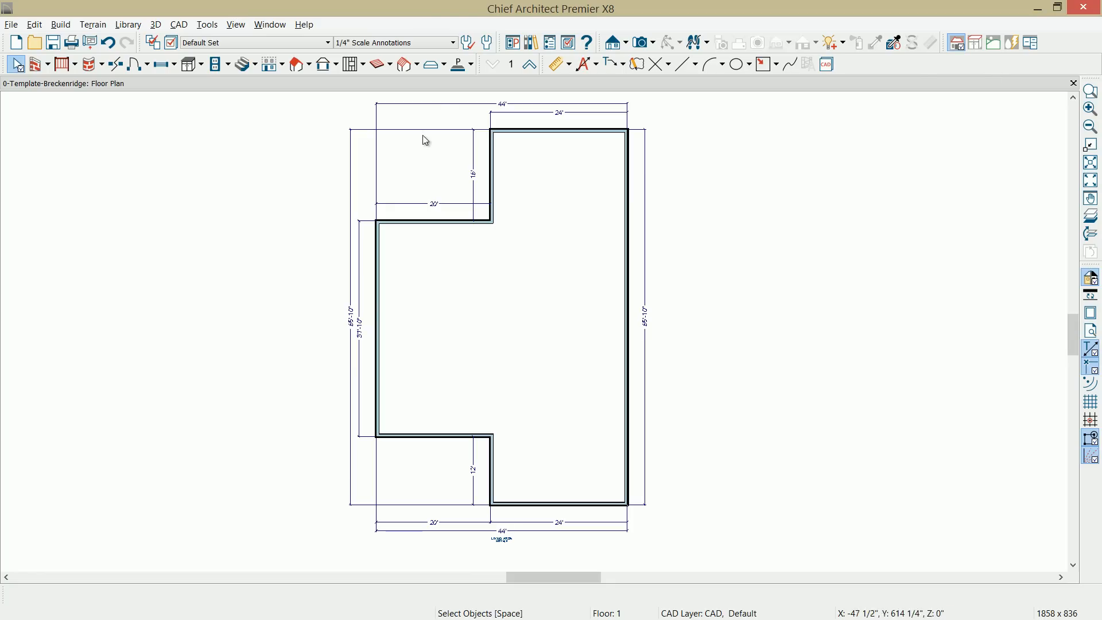
pyautogui.click(441, 104)
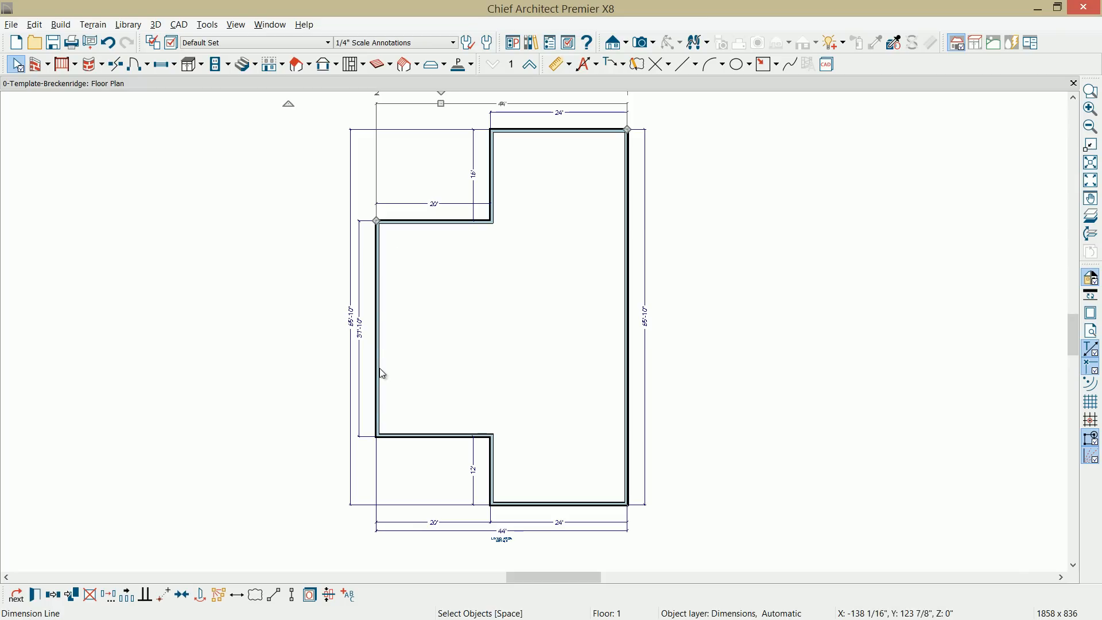
pyautogui.click(313, 598)
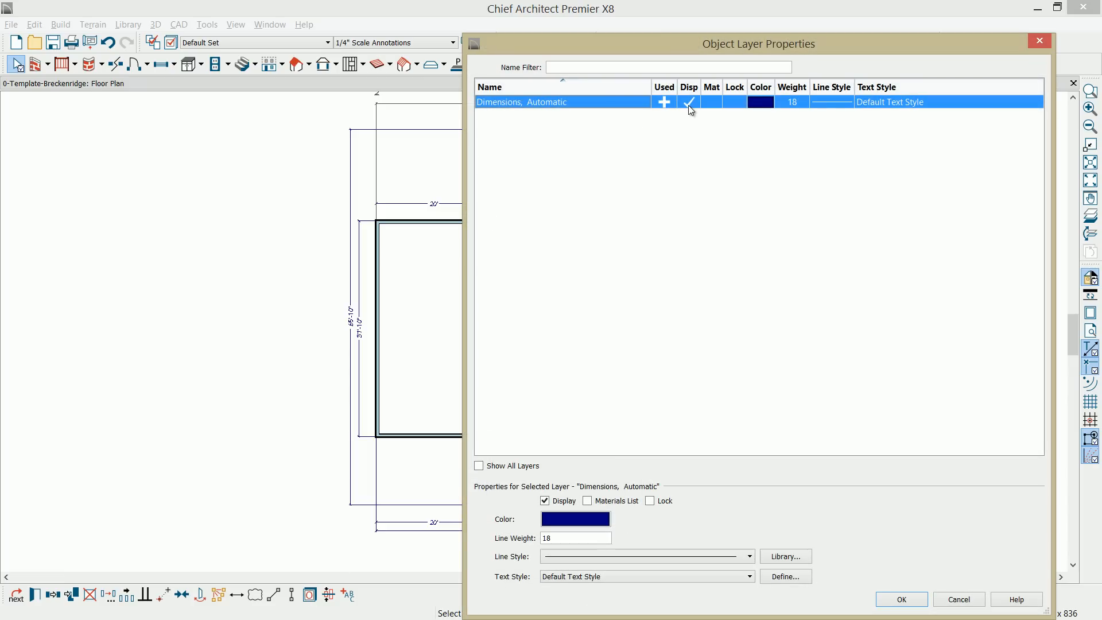
pyautogui.click(909, 601)
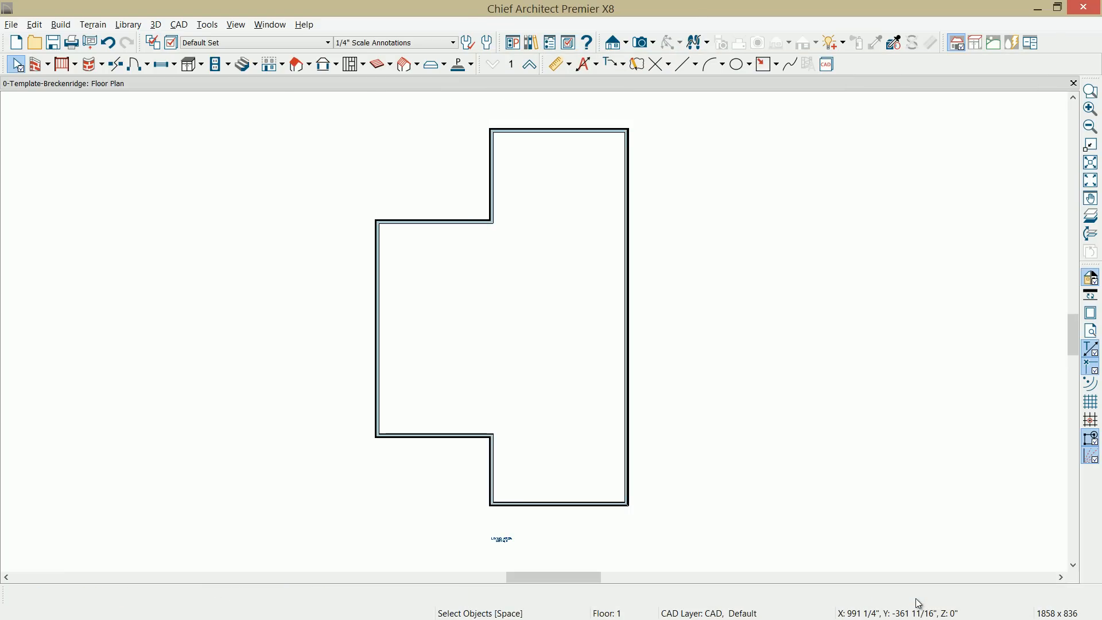
# Step: Select the leftmost exterior wall and toggle the display of its temporary dimensions off and on
pyautogui.moveTo(683, 428); pyautogui.dragTo(832, 428, button='middle')
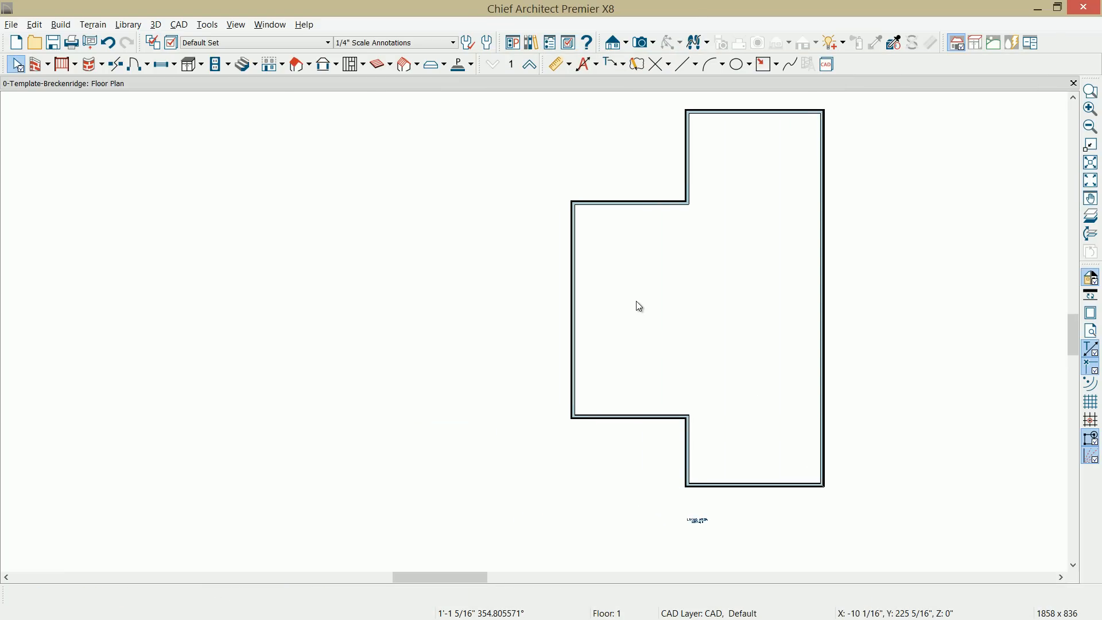
pyautogui.scroll(2, 639, 305)
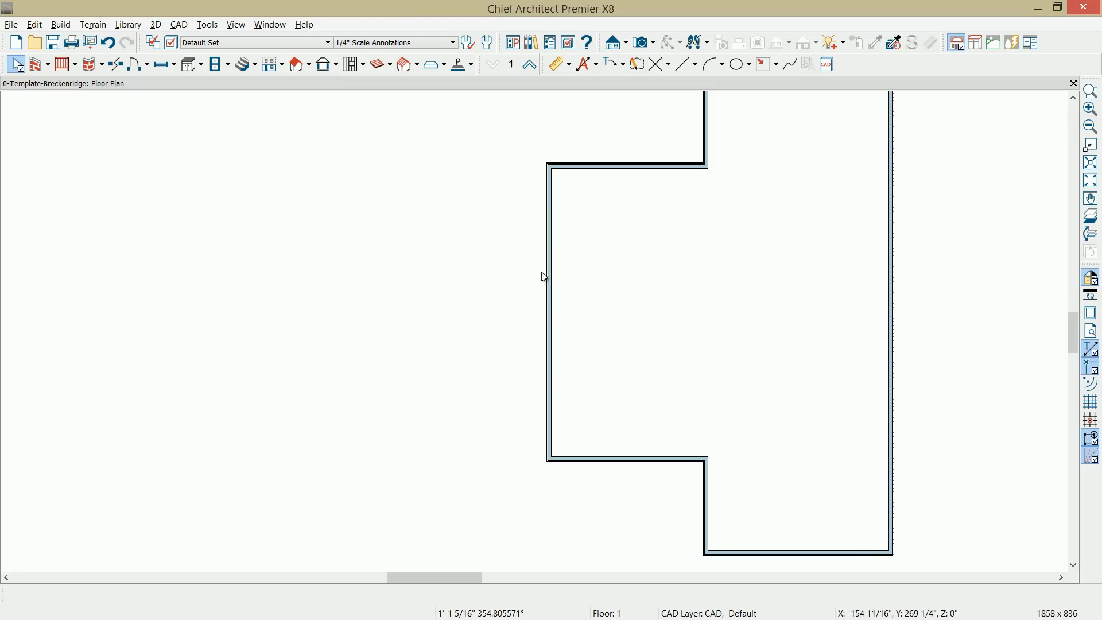
pyautogui.click(548, 267)
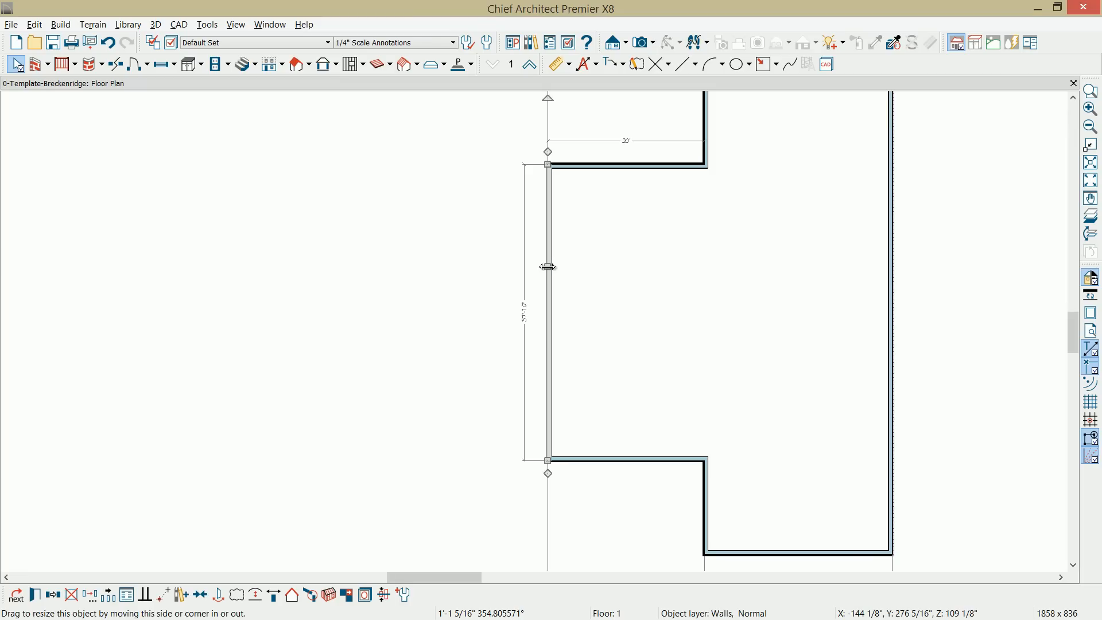
pyautogui.click(1097, 348)
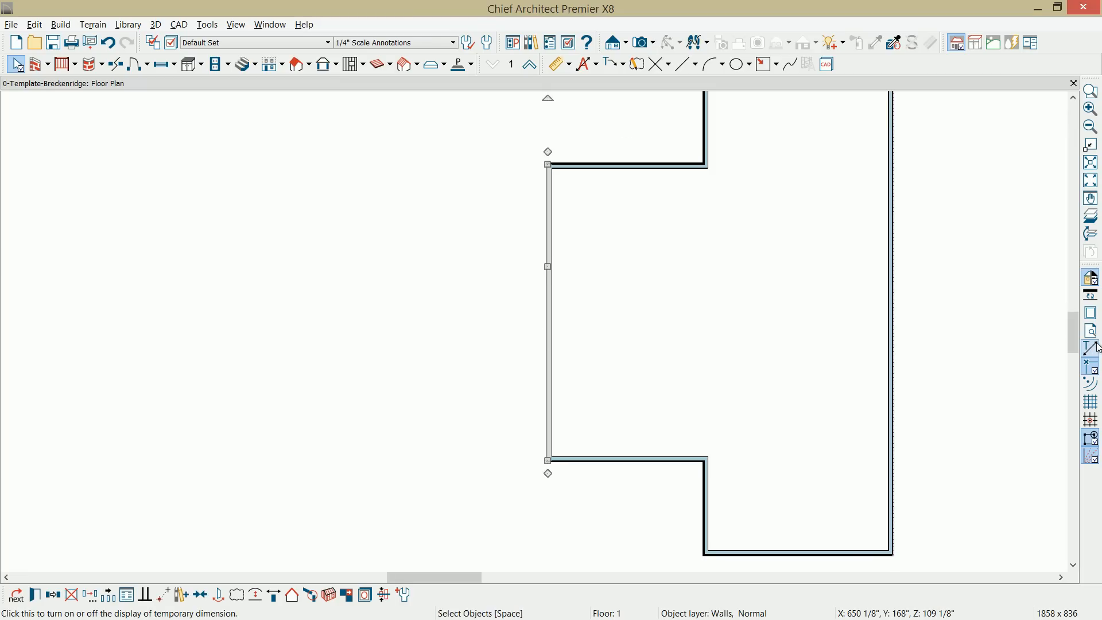
pyautogui.click(1097, 348)
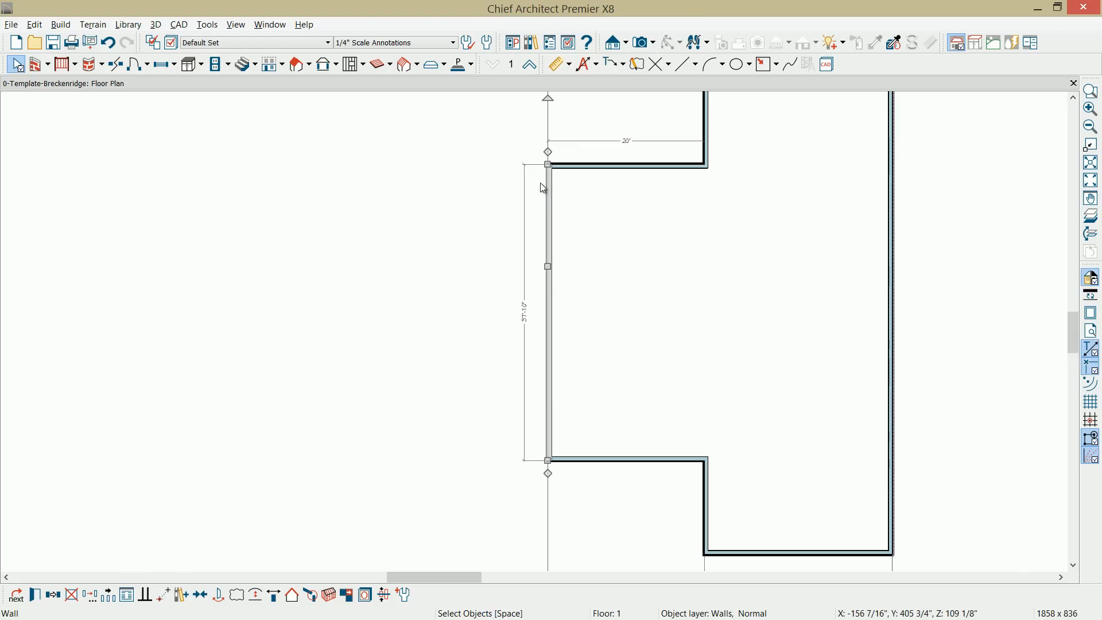
# Step: Shorten the leftmost wall from its upper end to a stub about 3'-8" long and add a manual dimension along it
pyautogui.moveTo(549, 165); pyautogui.dragTo(549, 432)
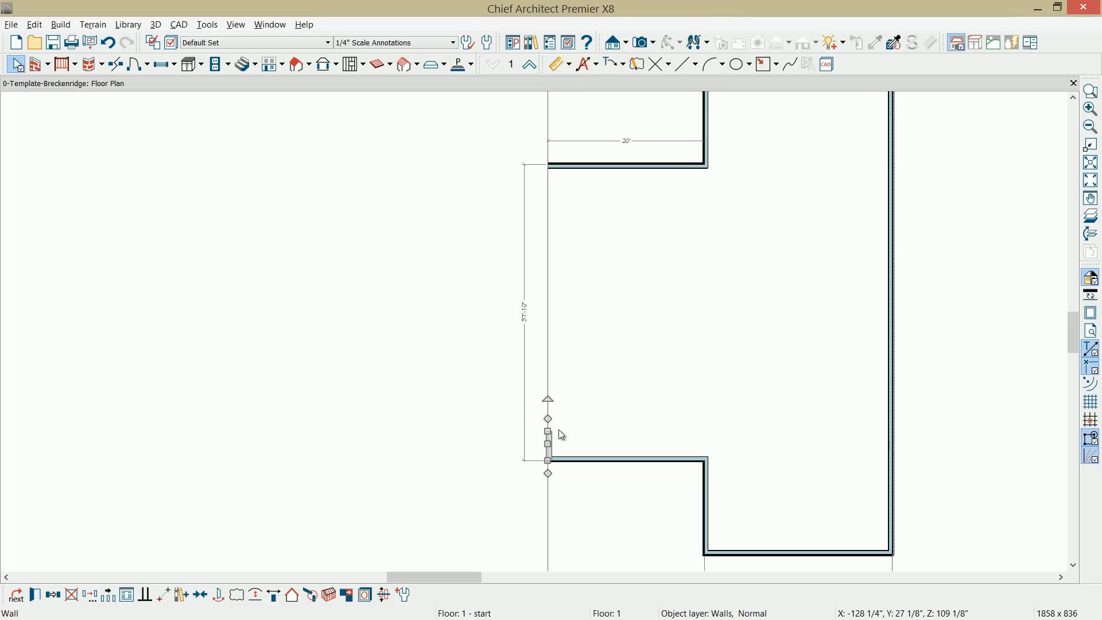
pyautogui.click(560, 65)
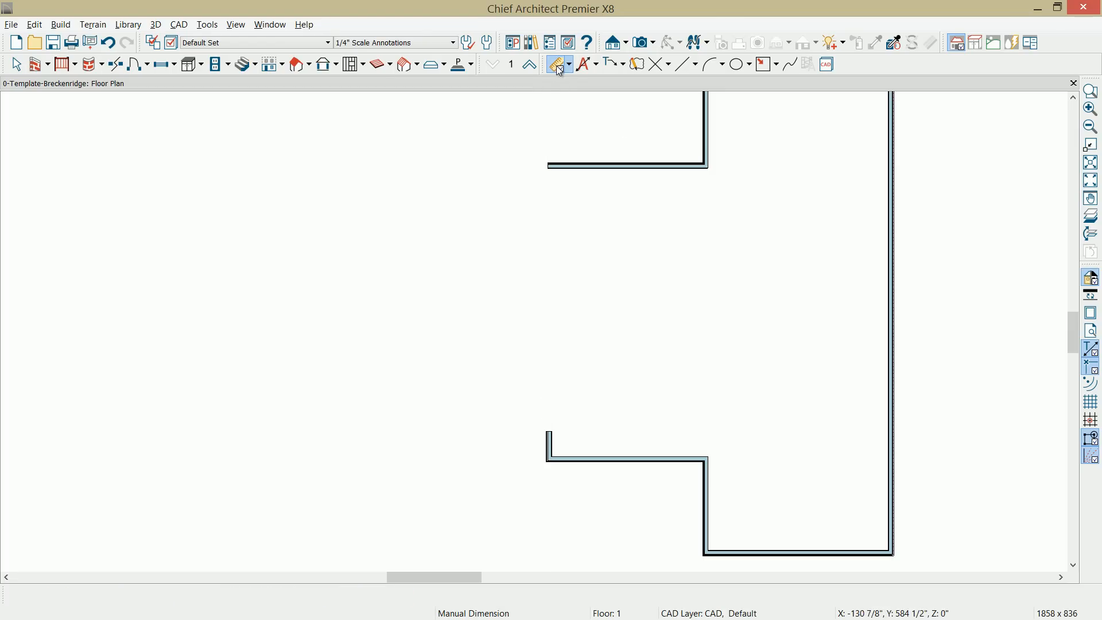
pyautogui.moveTo(537, 461); pyautogui.dragTo(545, 437)
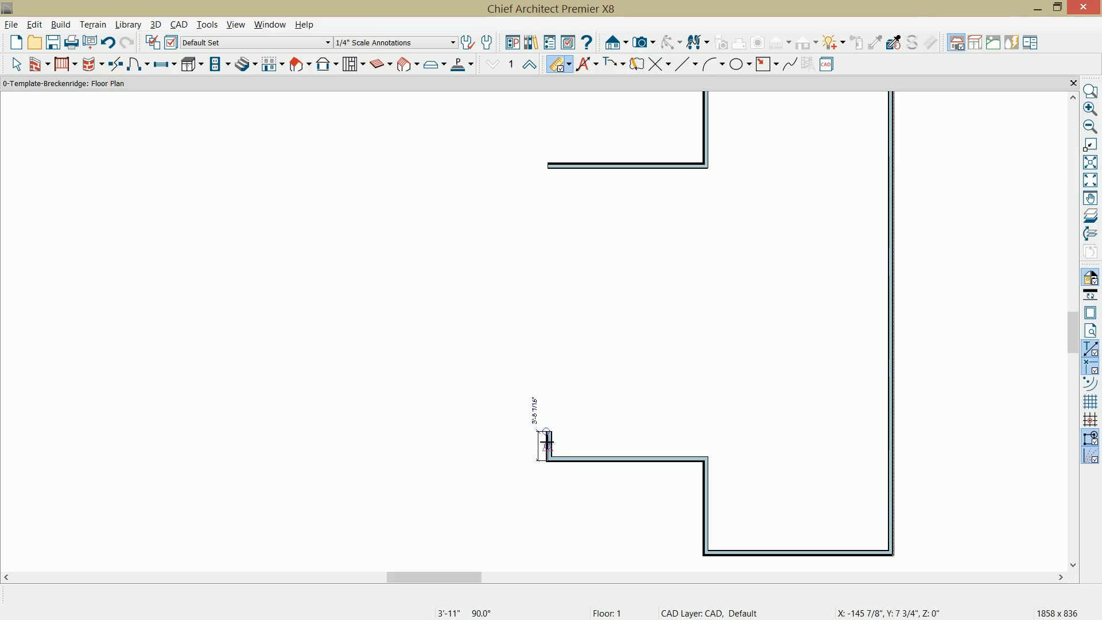
pyautogui.click(548, 442)
# Step: Set the stub wall's length to 3'-6"
pyautogui.click(535, 416)
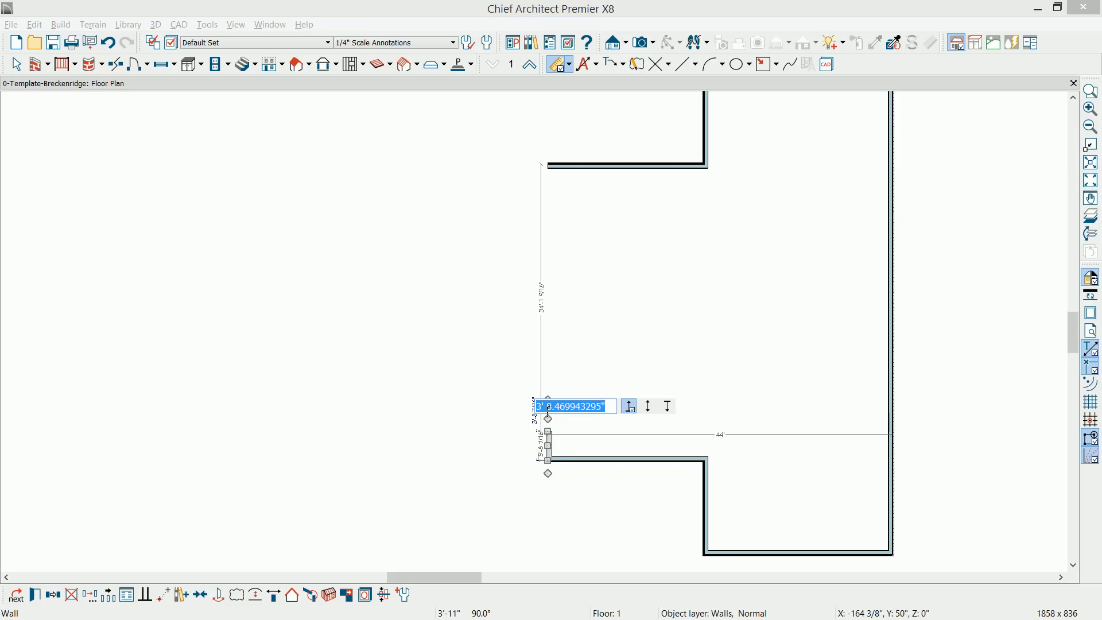
pyautogui.doubleClick(574, 406)
pyautogui.write('6')
pyautogui.press('Return')
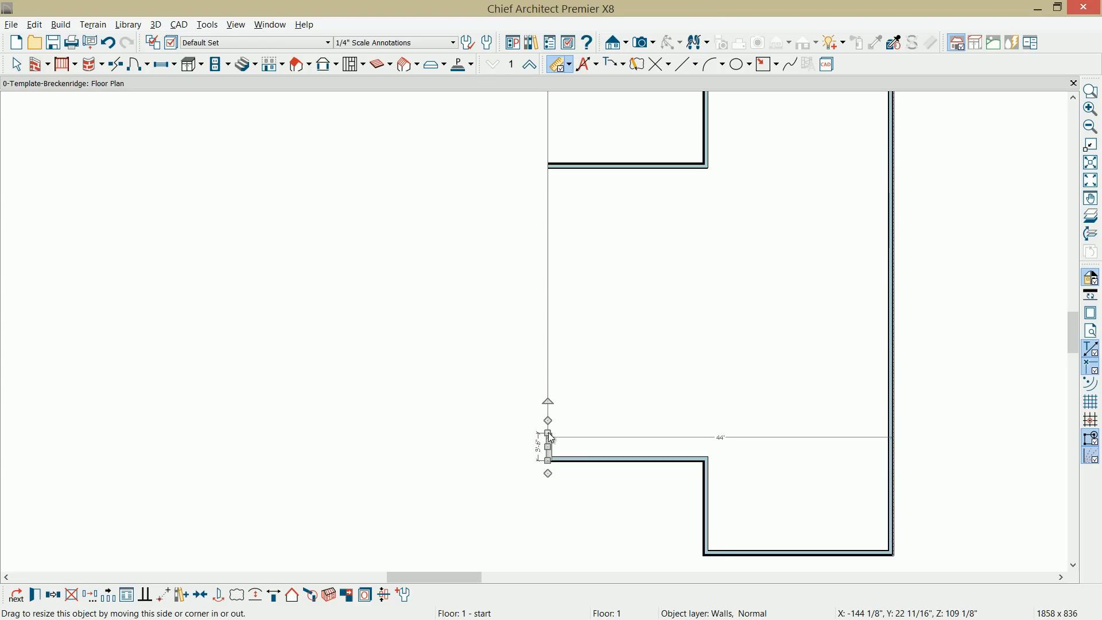
# Step: Draw an exterior wall about 5'-10" long leftward from the stub's upper end and add a manual dimension along it
pyautogui.moveTo(550, 436); pyautogui.dragTo(503, 432)
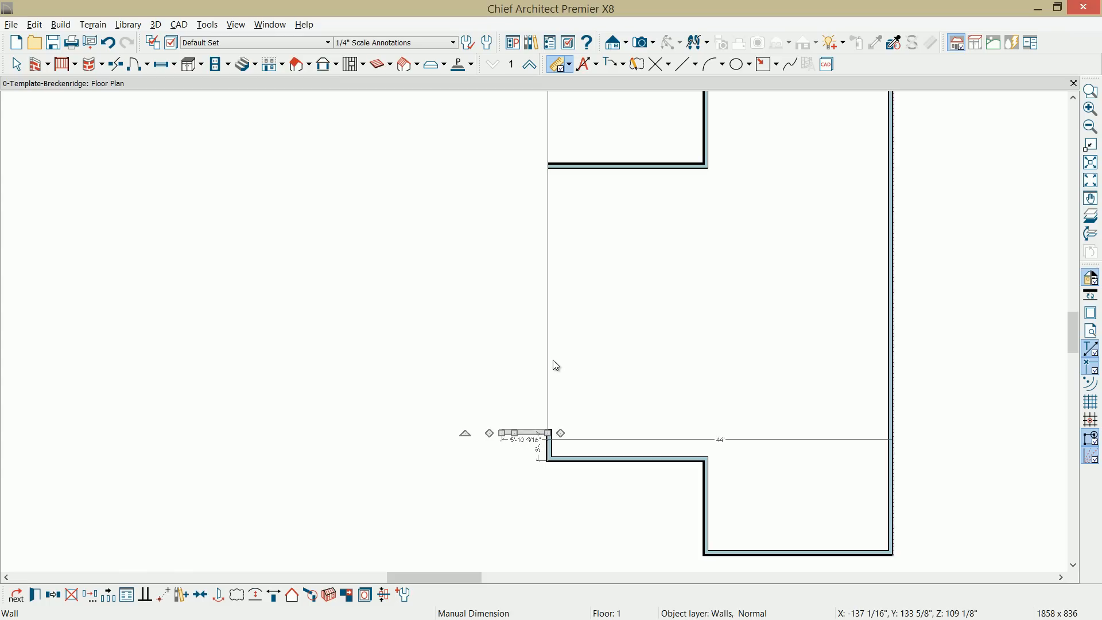
pyautogui.click(560, 66)
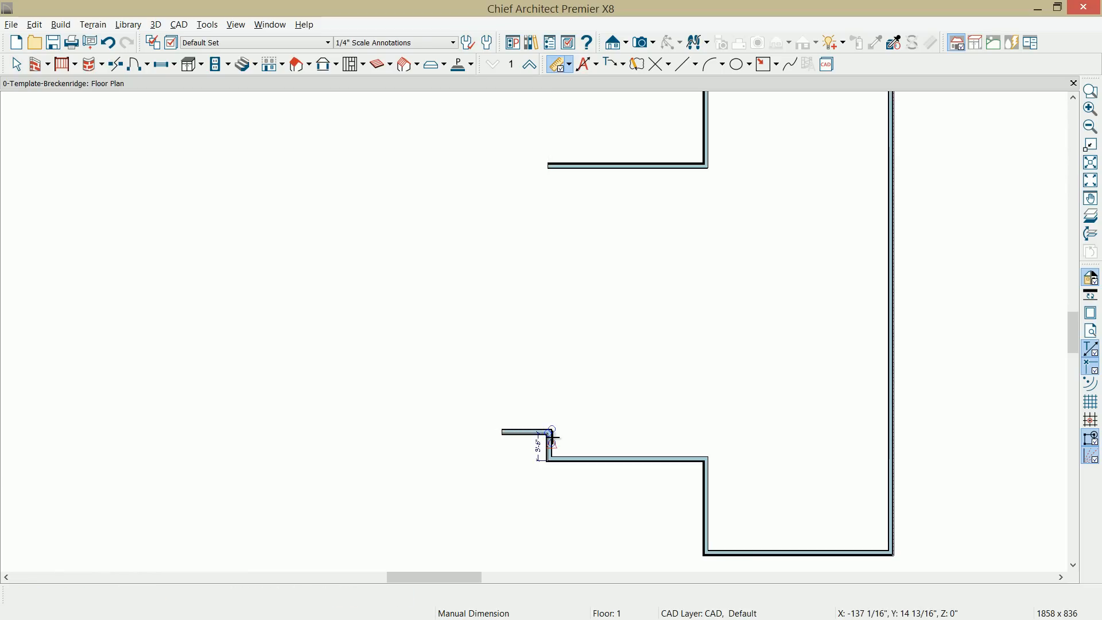
pyautogui.moveTo(550, 446); pyautogui.dragTo(512, 445)
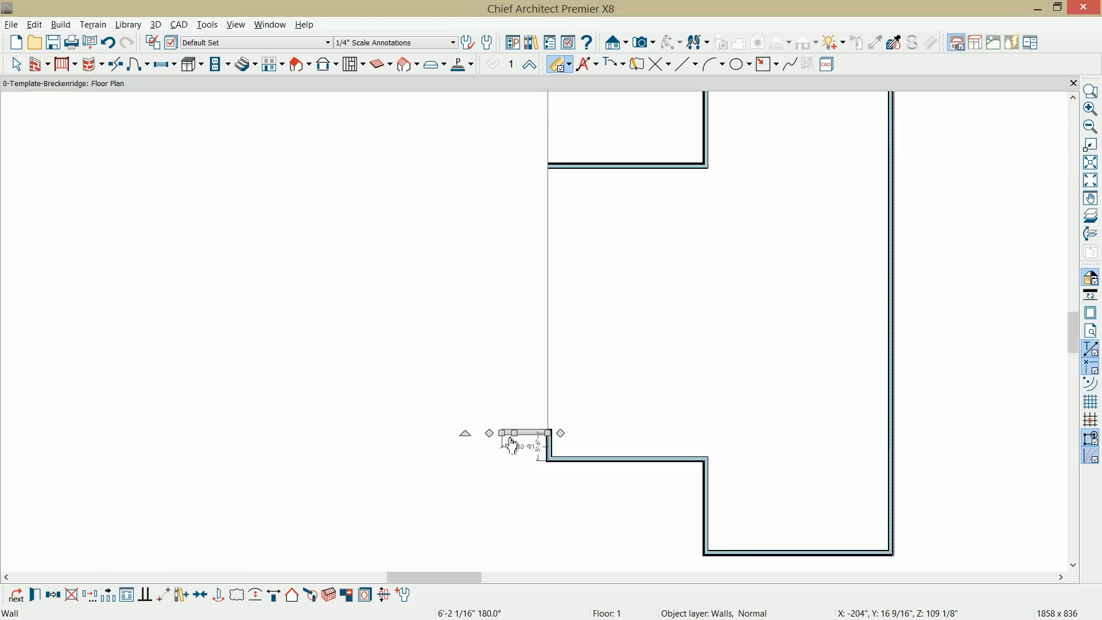
# Step: Set the length of the wall running left from the stub to 6"
pyautogui.click(521, 451)
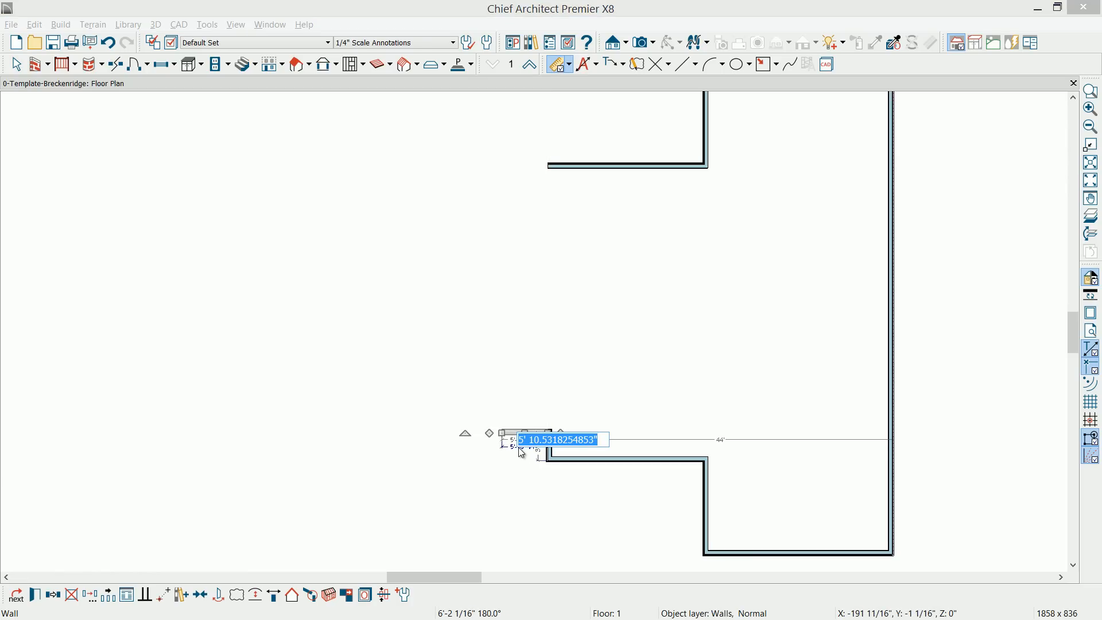
pyautogui.write('6')
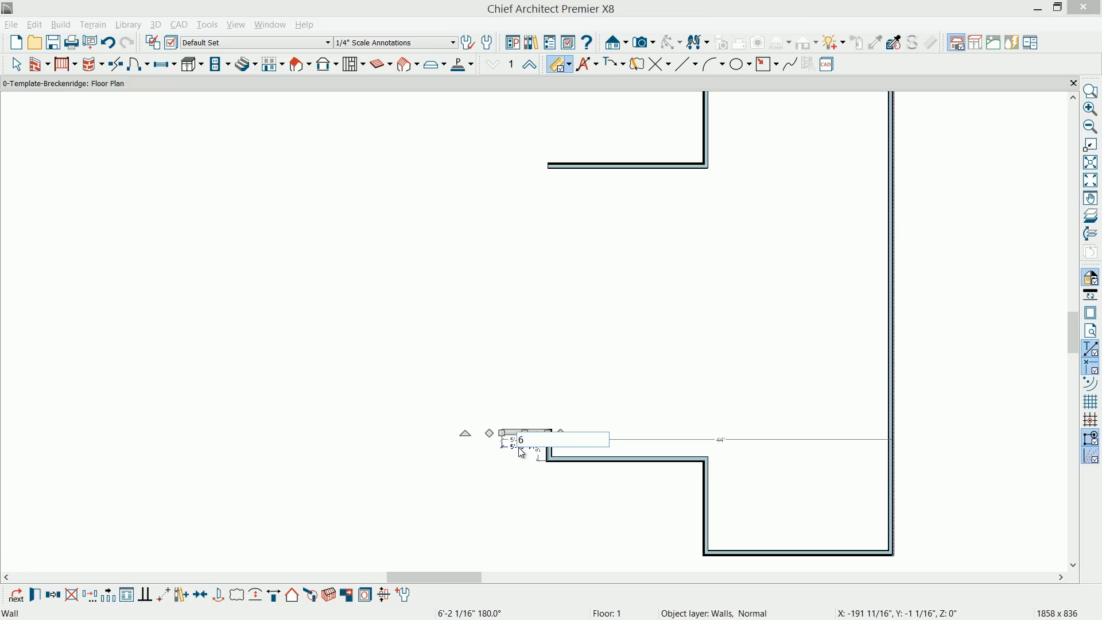
pyautogui.press('Return')
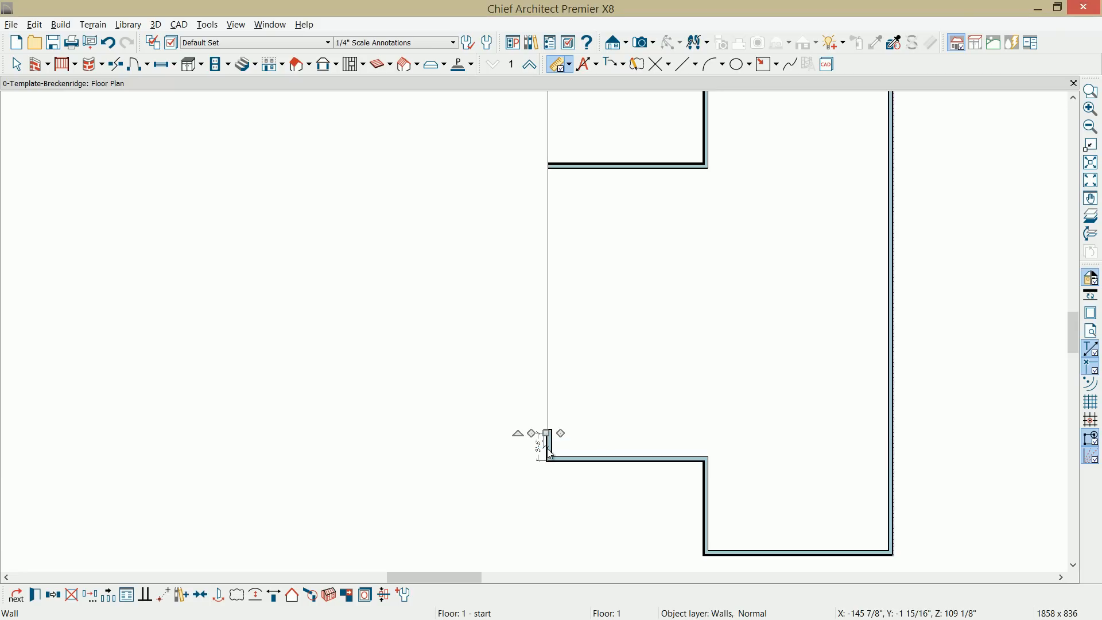
# Step: Delete the two manual dimensions beside the 6" wall and the 3'-6" stub wall
pyautogui.scroll(2, 548, 449)
pyautogui.scroll(2, 550, 454)
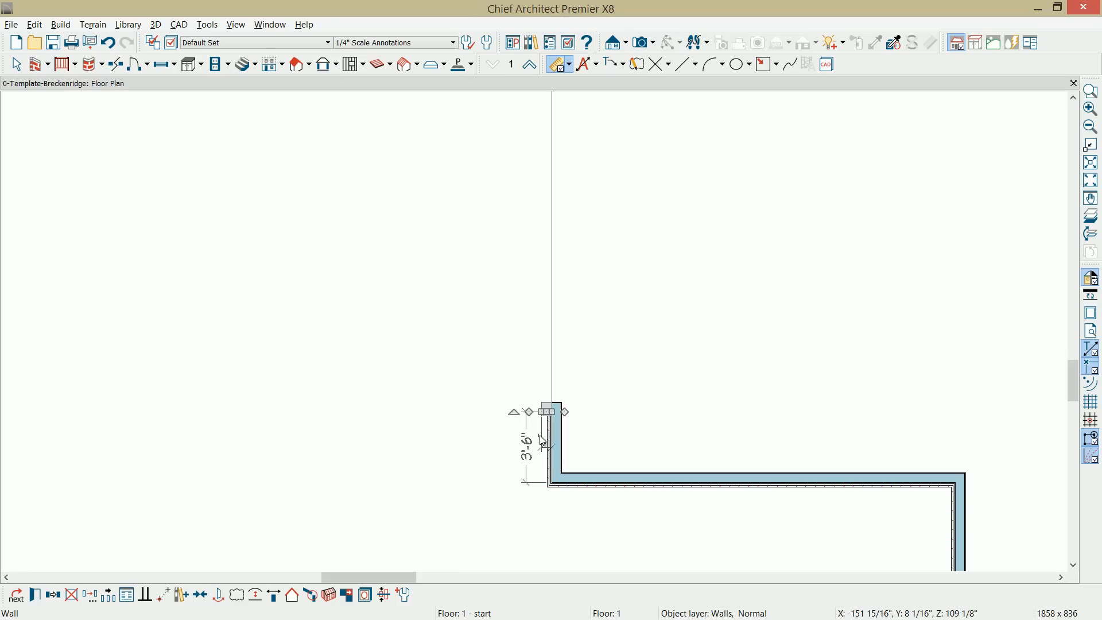
pyautogui.click(542, 443)
pyautogui.press('Delete')
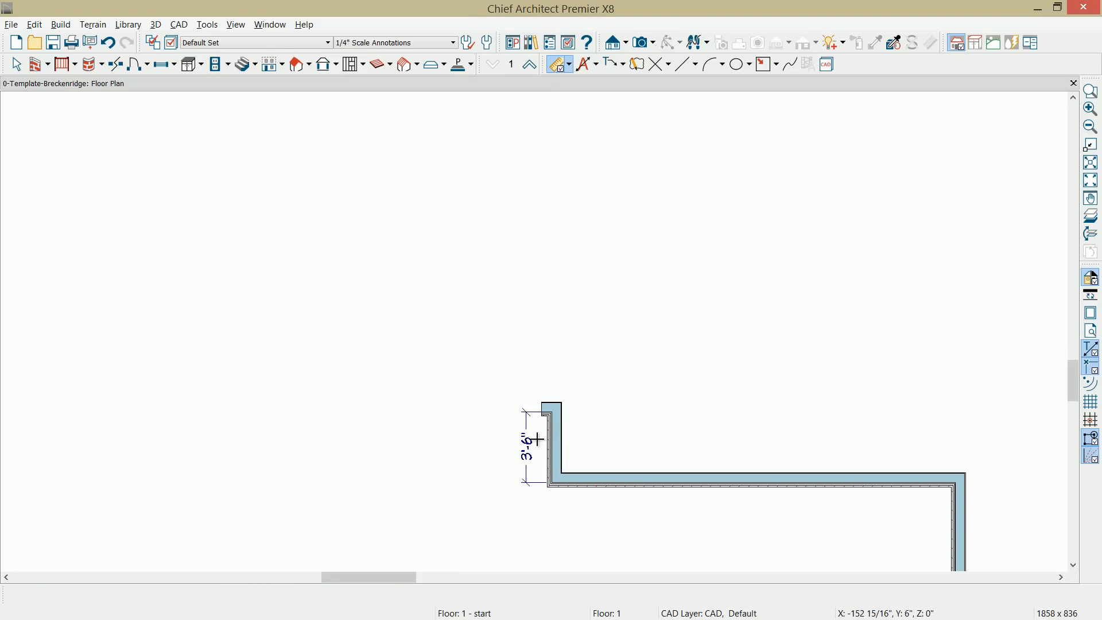
pyautogui.click(525, 437)
pyautogui.press('Delete')
pyautogui.scroll(-3, 525, 437)
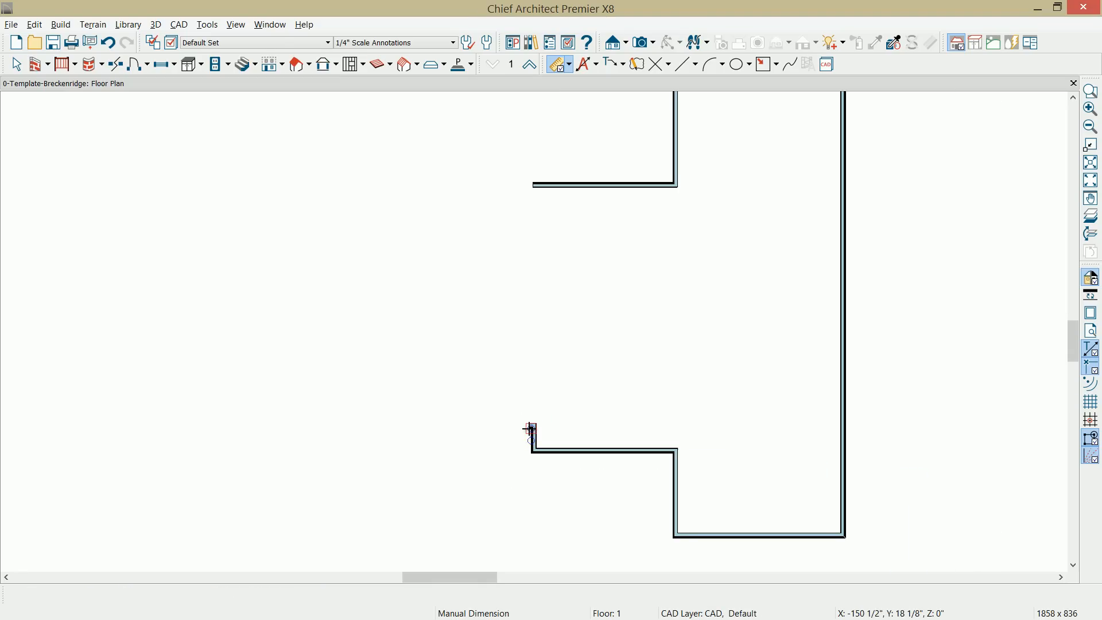
# Step: Draw a 15'-6" exterior wall from the 6" wall's free end, angled down-left at -135°
pyautogui.click(532, 435)
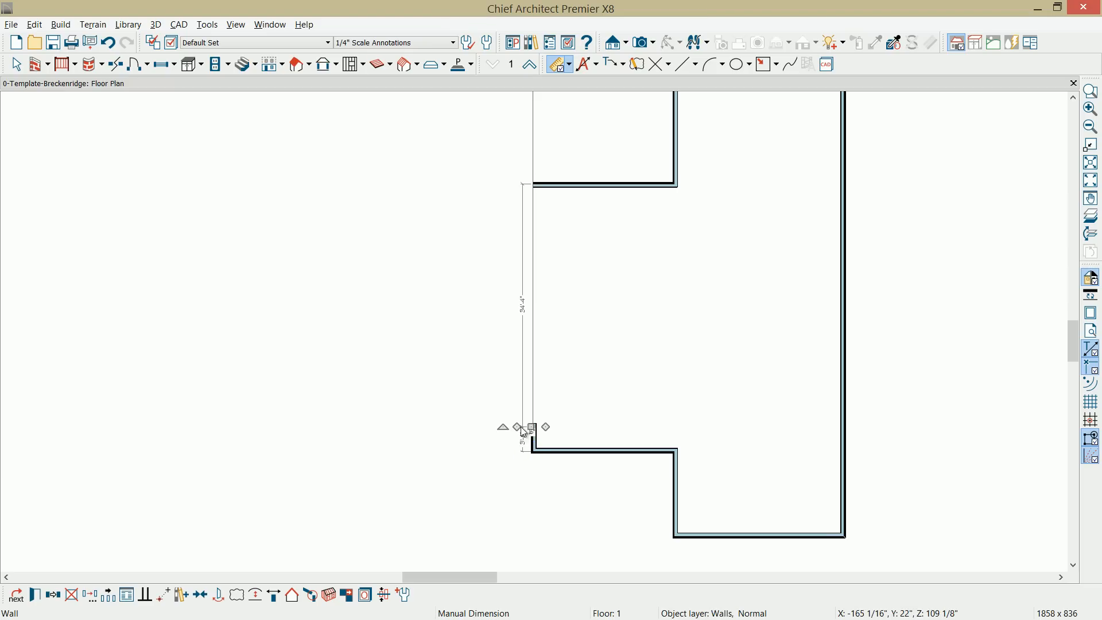
pyautogui.moveTo(514, 427); pyautogui.dragTo(449, 517)
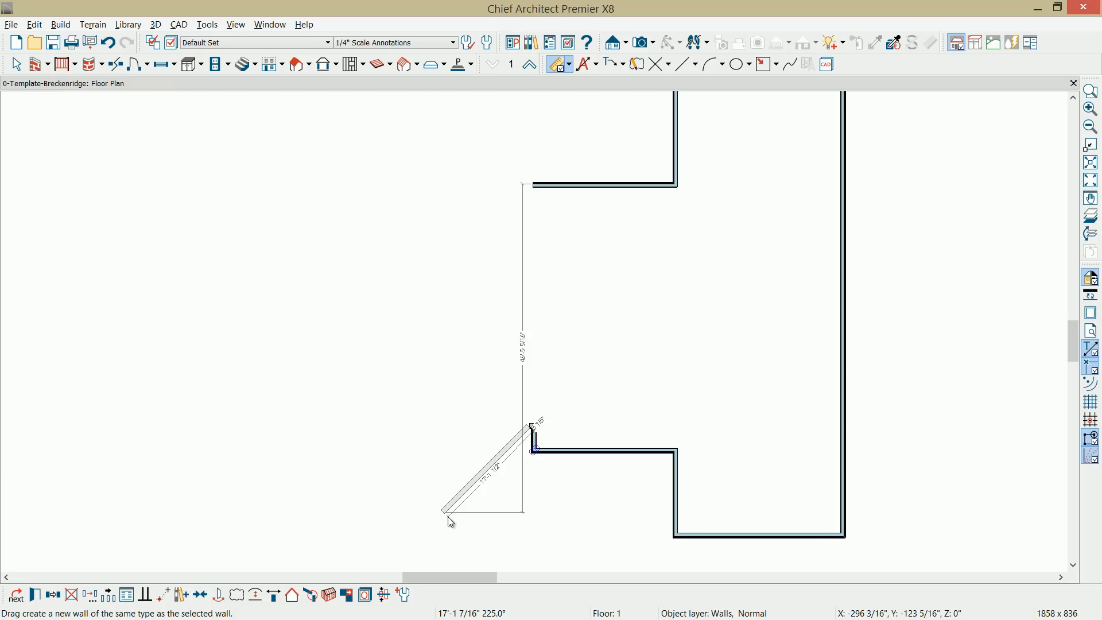
pyautogui.press('Tab')
pyautogui.write('1')
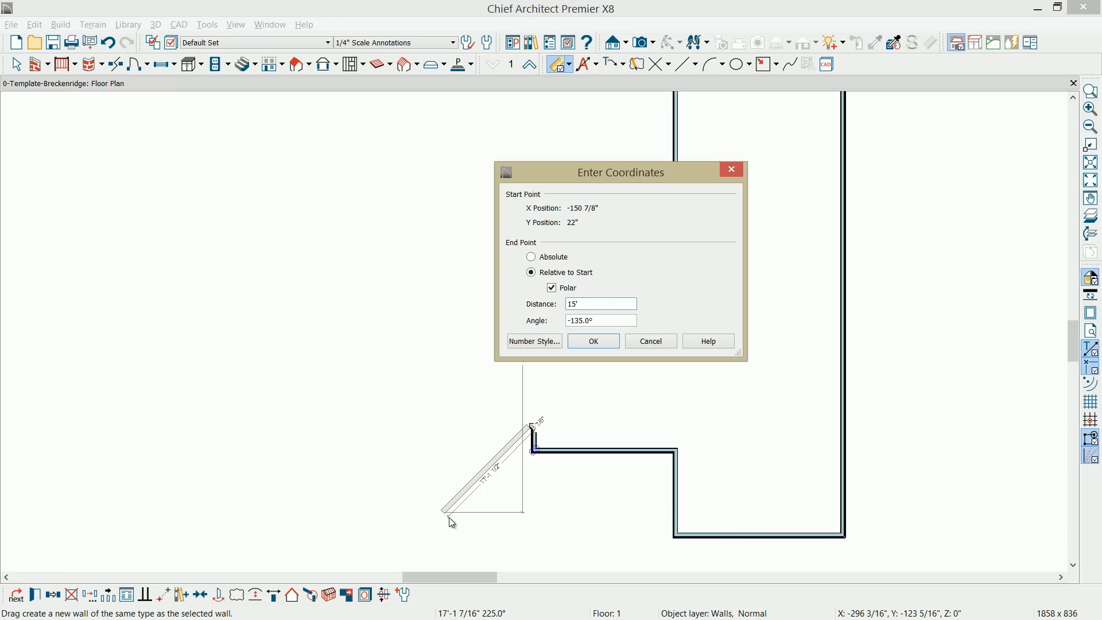
pyautogui.press('Return')
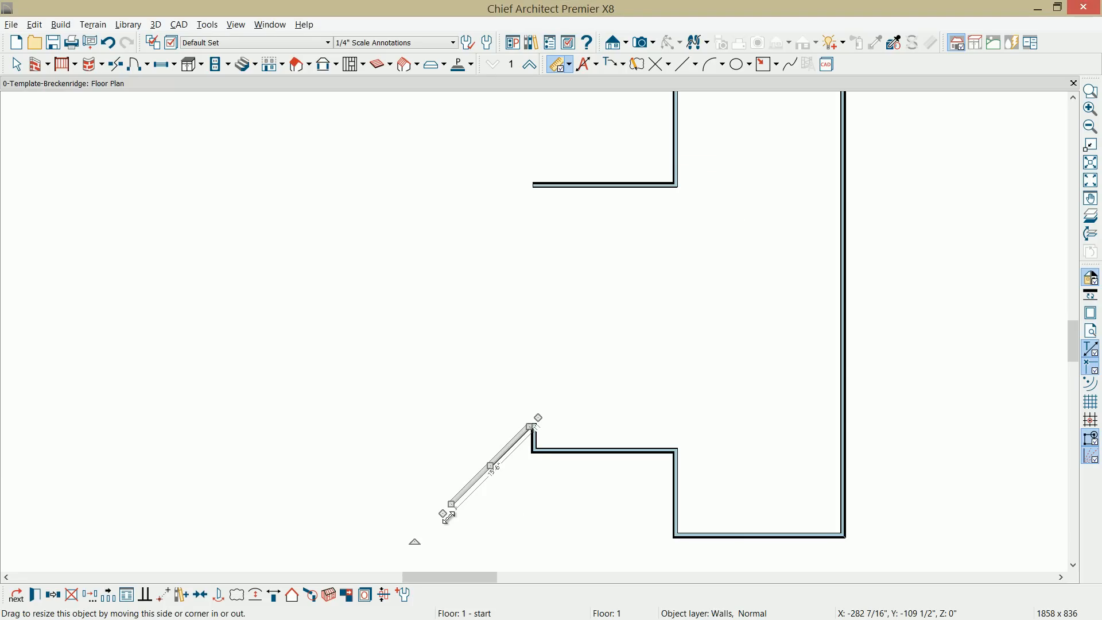
# Step: Continue with a 24' wall running diagonally up-left, and close the outline with a diagonal wall to the upper wall's open end
pyautogui.moveTo(444, 514); pyautogui.dragTo(338, 394)
pyautogui.press('Tab')
pyautogui.write("24'")
pyautogui.press('Return')
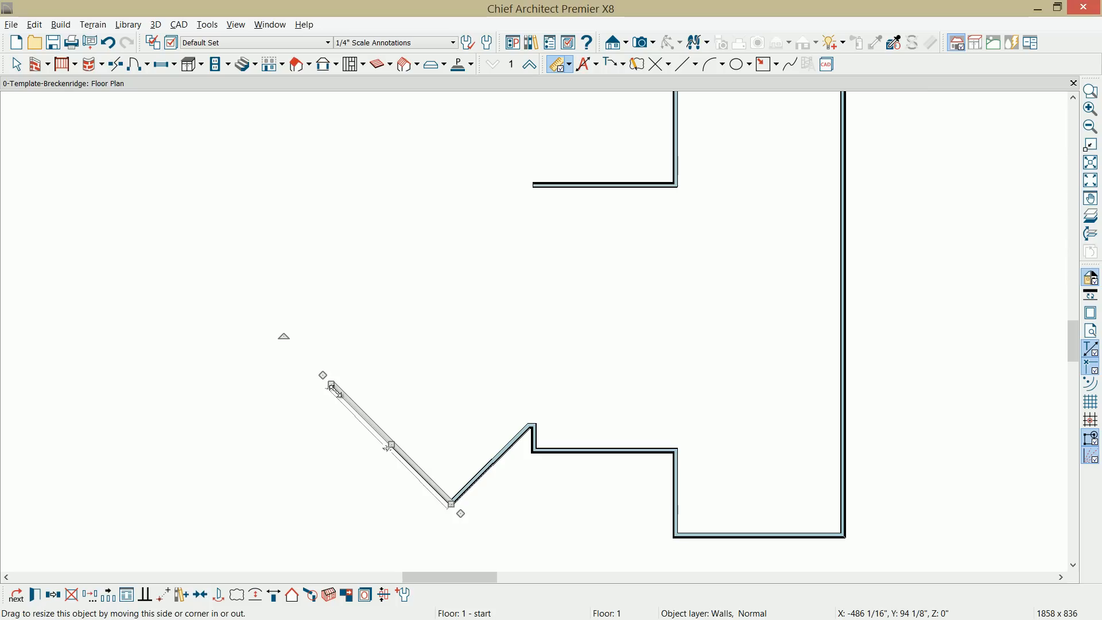
pyautogui.moveTo(331, 384); pyautogui.dragTo(532, 183)
pyautogui.scroll(-2, 574, 246)
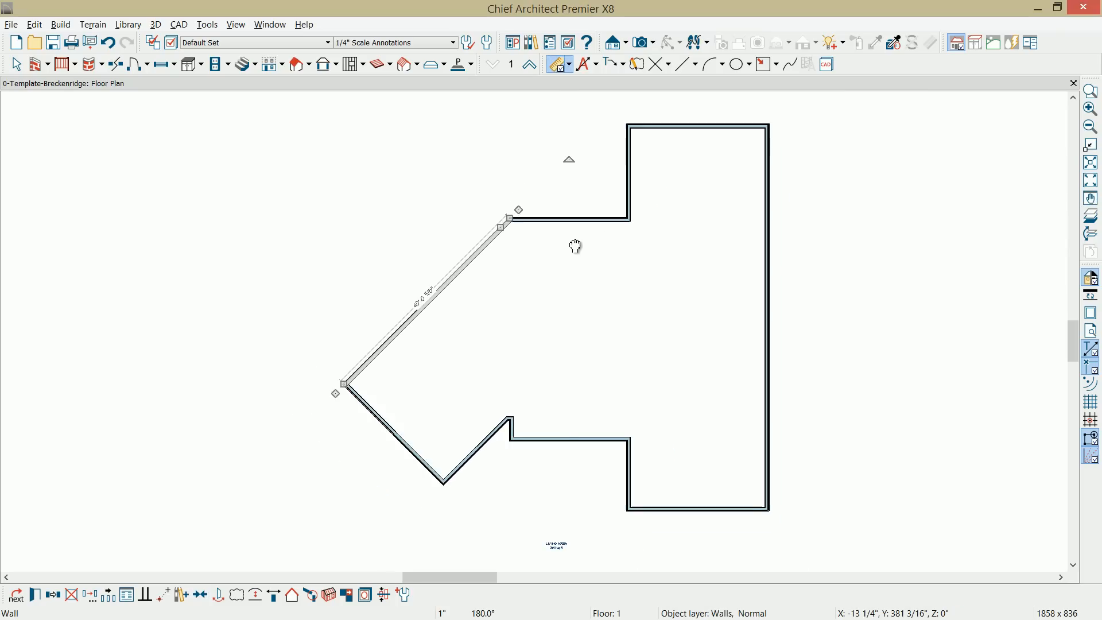
# Step: Generate automatic exterior dimensions for the whole floor plan and return to object selection
pyautogui.click(597, 66)
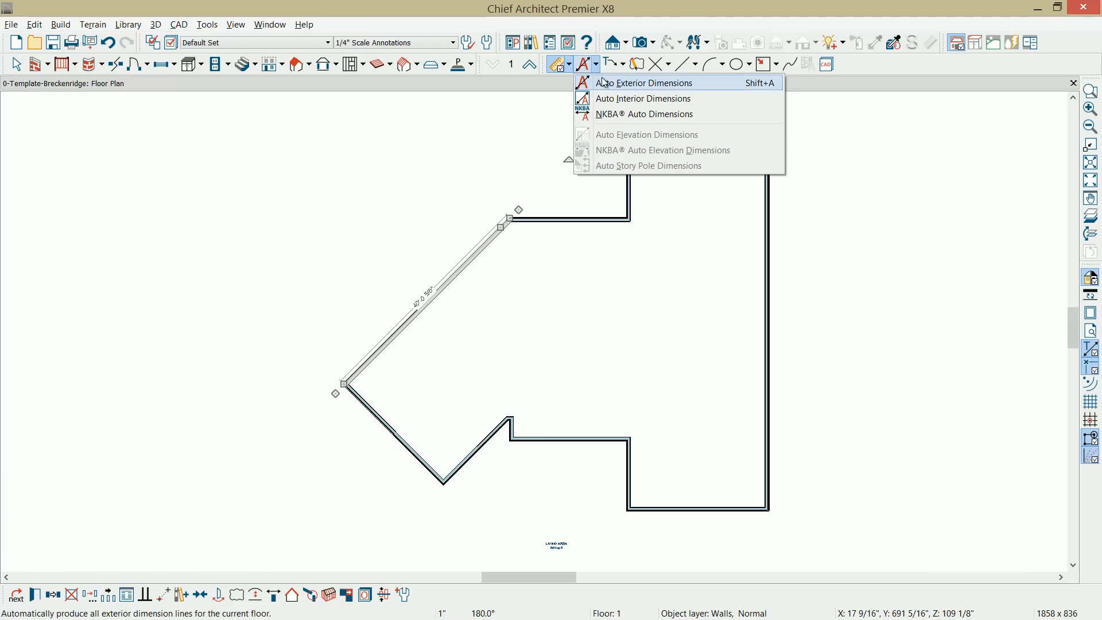
pyautogui.click(603, 84)
pyautogui.click(555, 337)
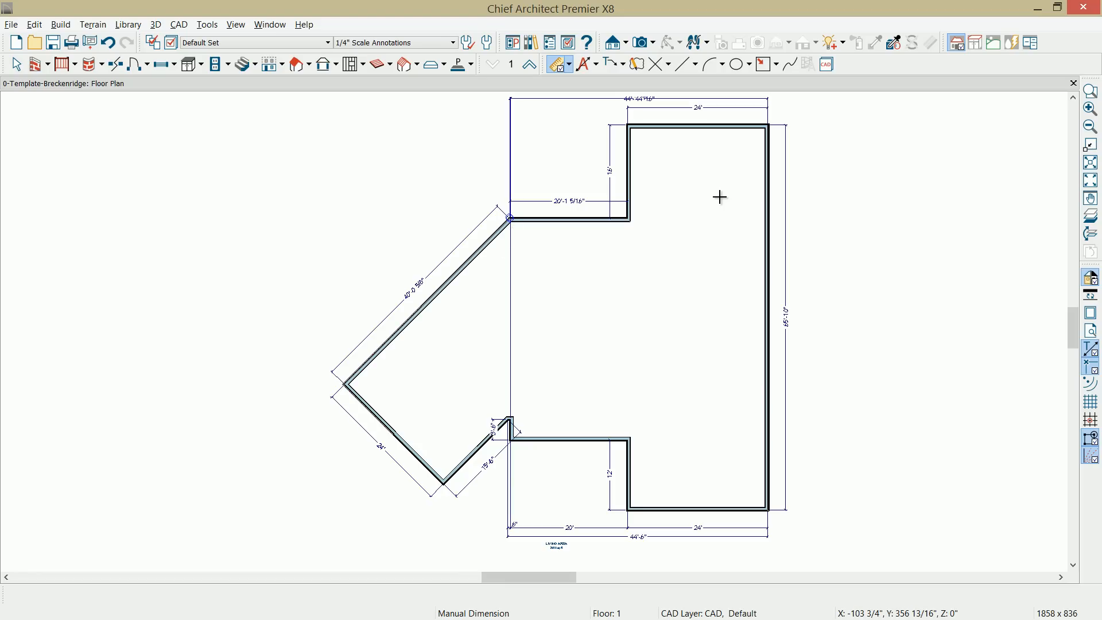
pyautogui.press('space')
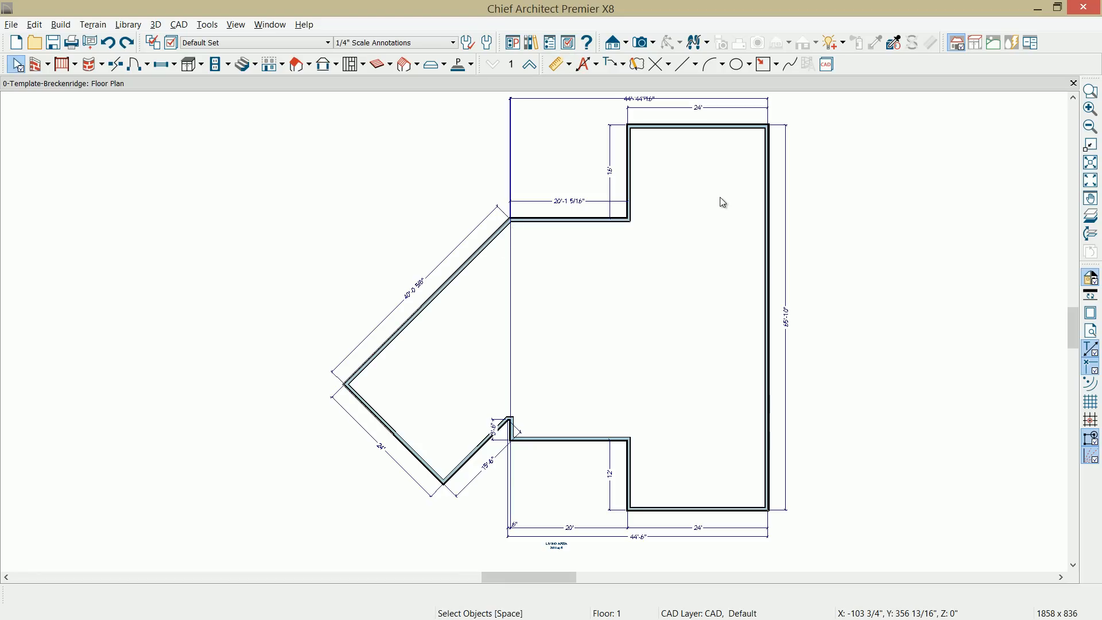
# Step: Select the long diagonal wall and set the horizontal dimension from its upper end to the neighbouring vertical wall to 20' 1.25"
pyautogui.click(418, 320)
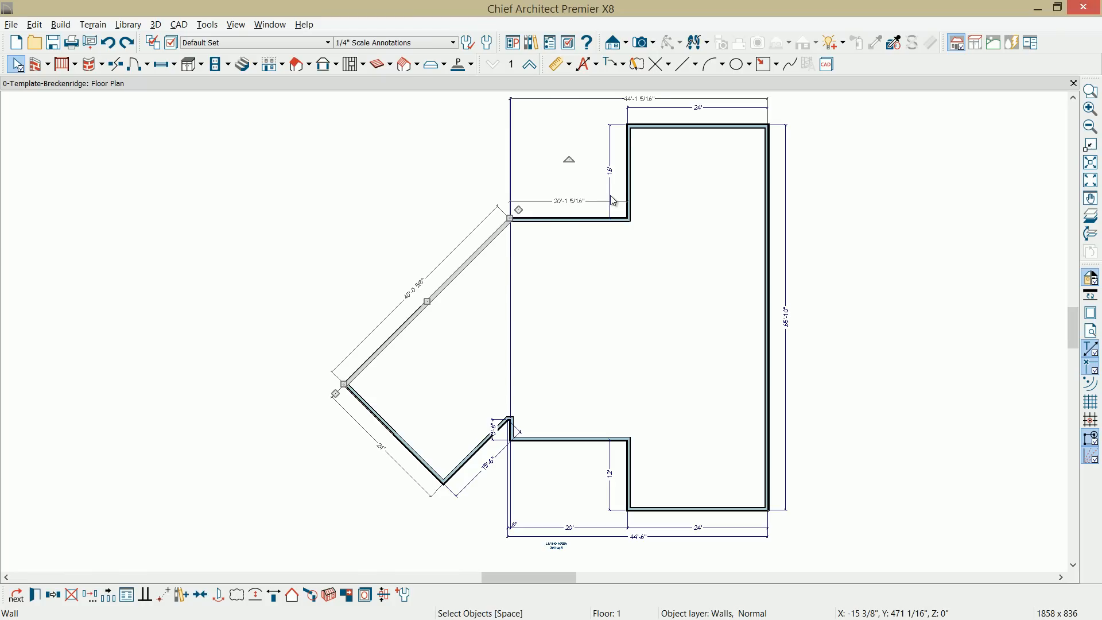
pyautogui.click(574, 200)
pyautogui.moveTo(601, 193); pyautogui.dragTo(708, 202)
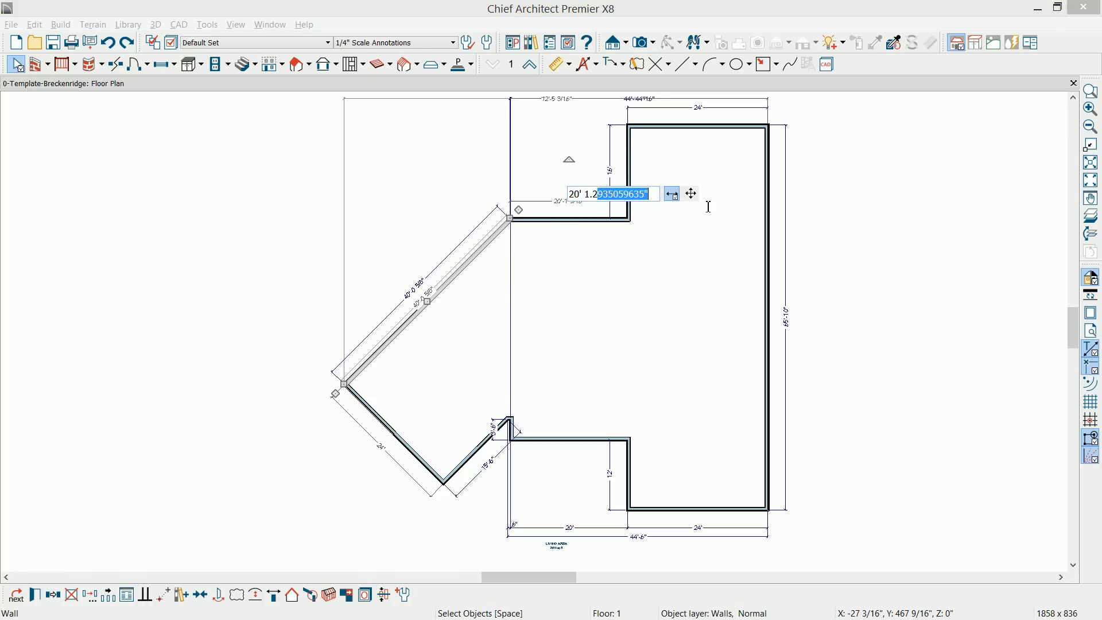
pyautogui.write('5')
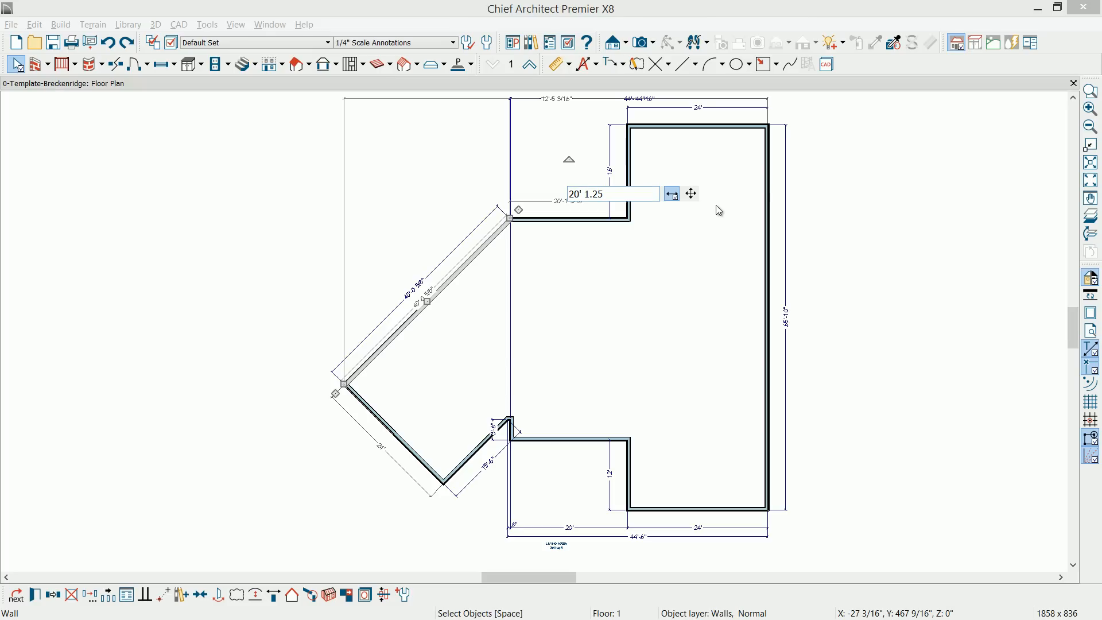
pyautogui.press('Return')
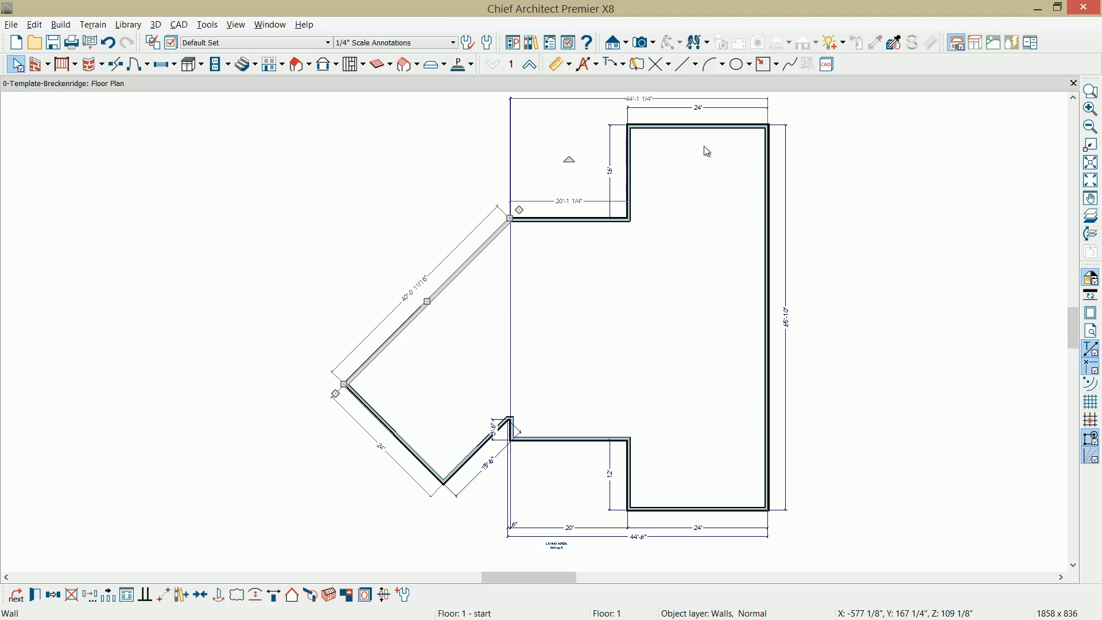
pyautogui.press('Escape')
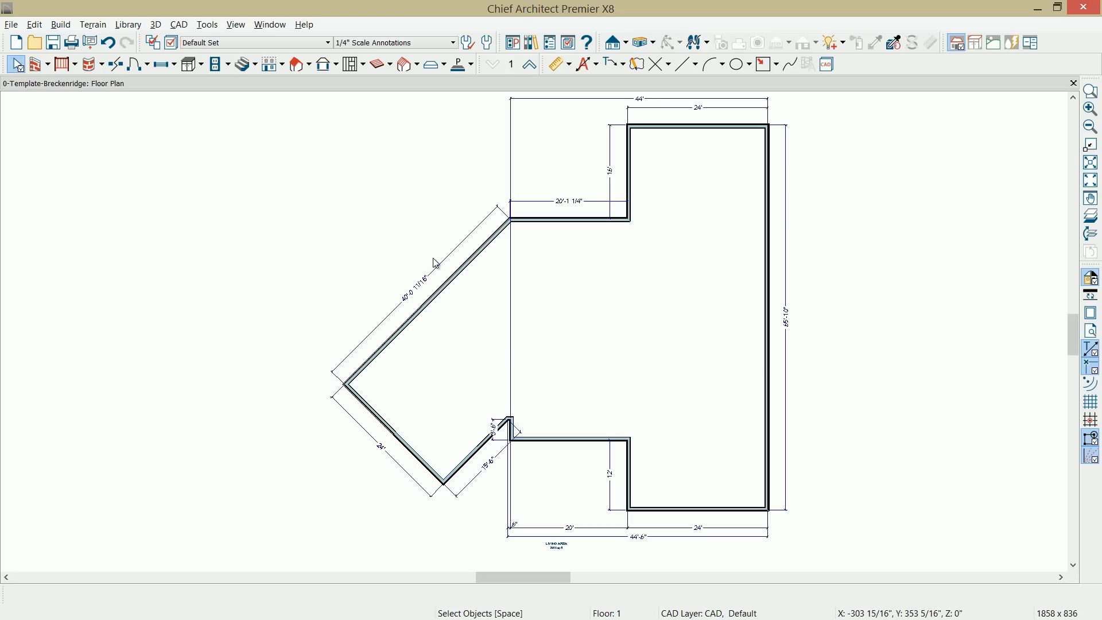
# Step: Open a perspective floor overview and examine the walls and floor in 3D from a raised, lower-angled viewpoint
pyautogui.click(642, 46)
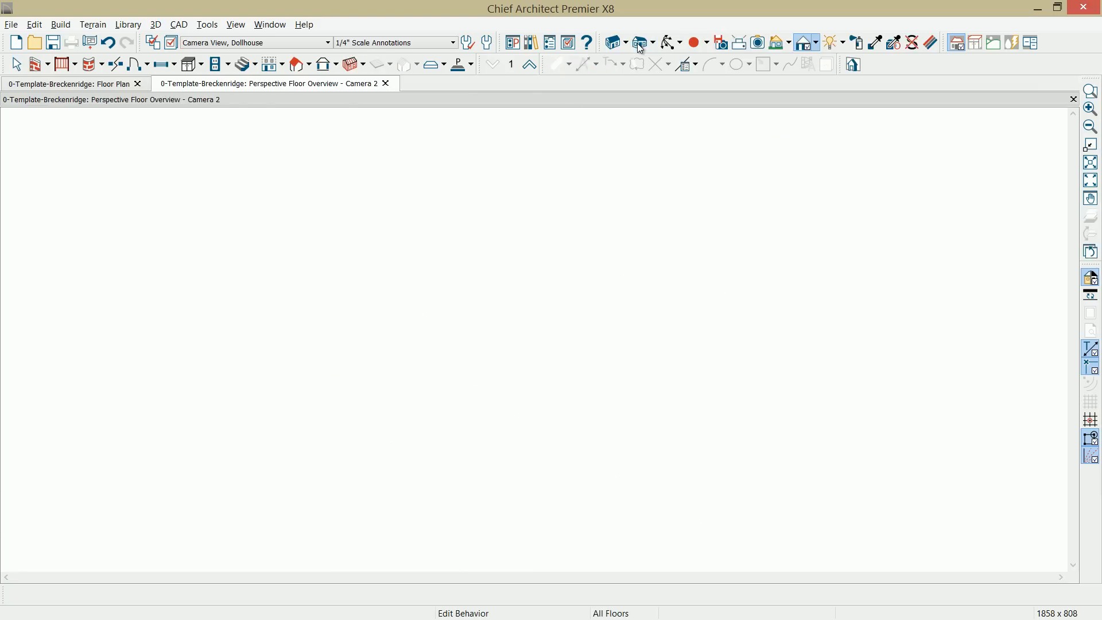
pyautogui.moveTo(555, 349); pyautogui.dragTo(612, 384)
pyautogui.scroll(2, 613, 384)
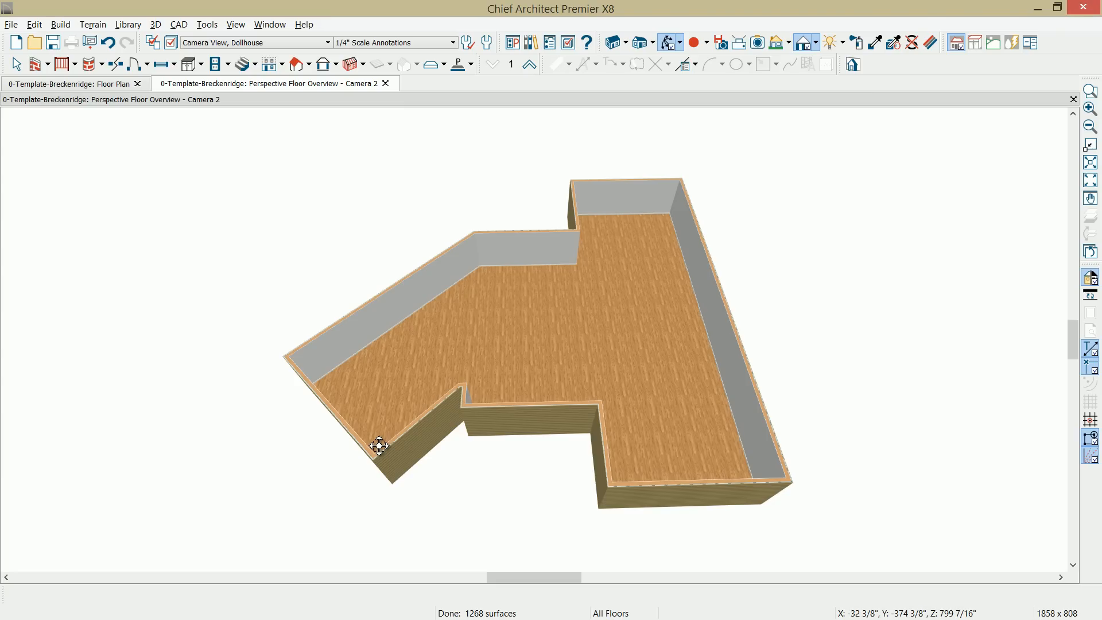
pyautogui.moveTo(563, 381); pyautogui.dragTo(568, 357)
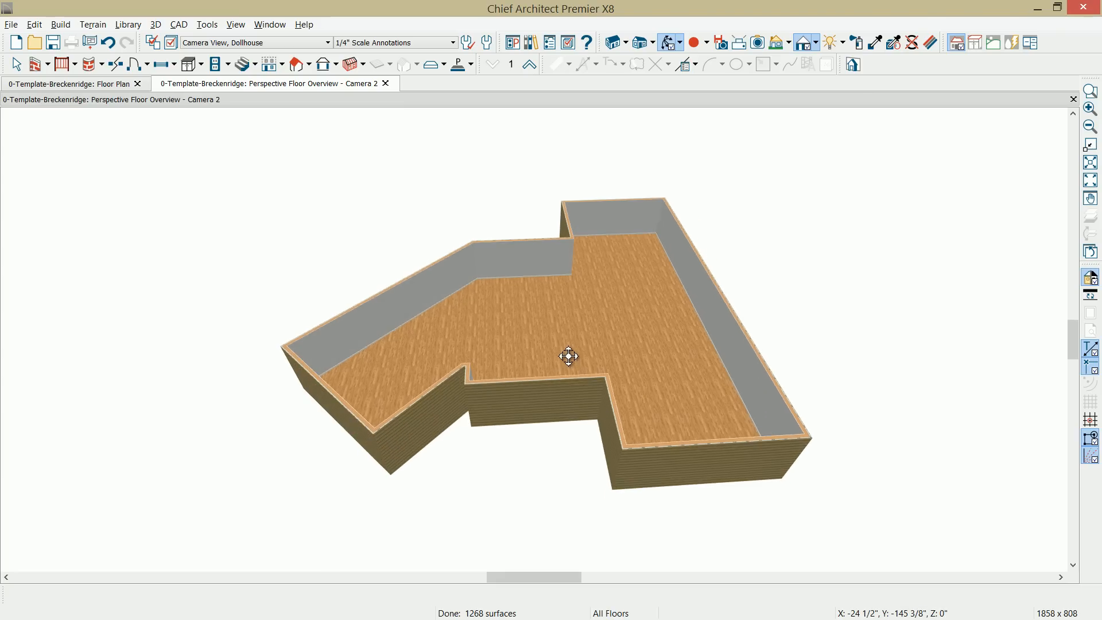
pyautogui.scroll(2, 568, 357)
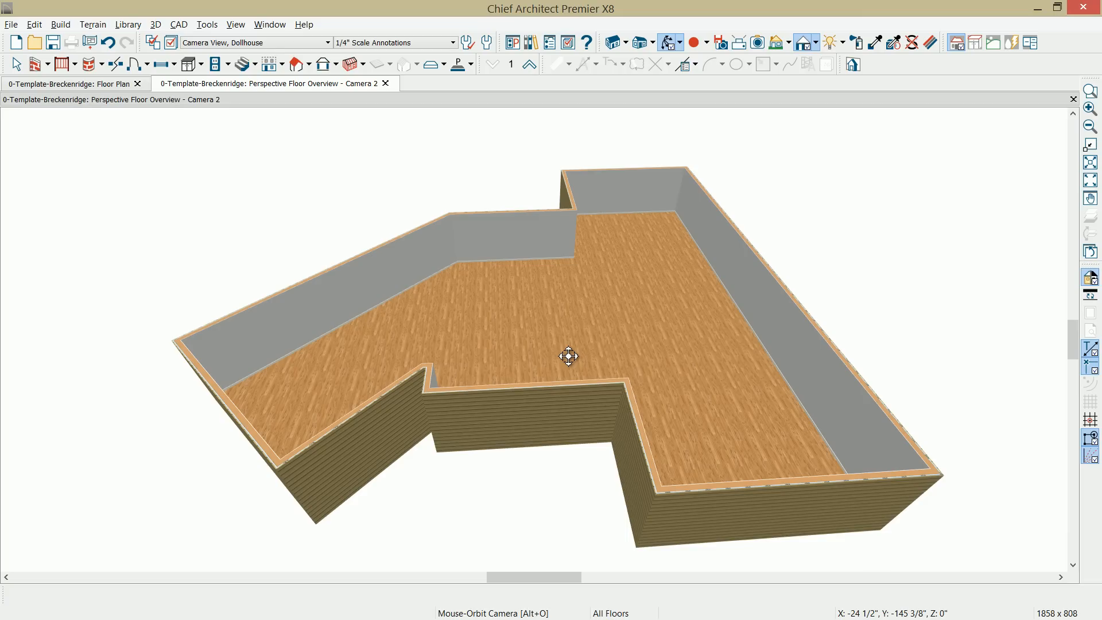
# Step: Open the specification of the room in the 3D view and review its structure settings, especially the absolute ceiling height
pyautogui.press('space')
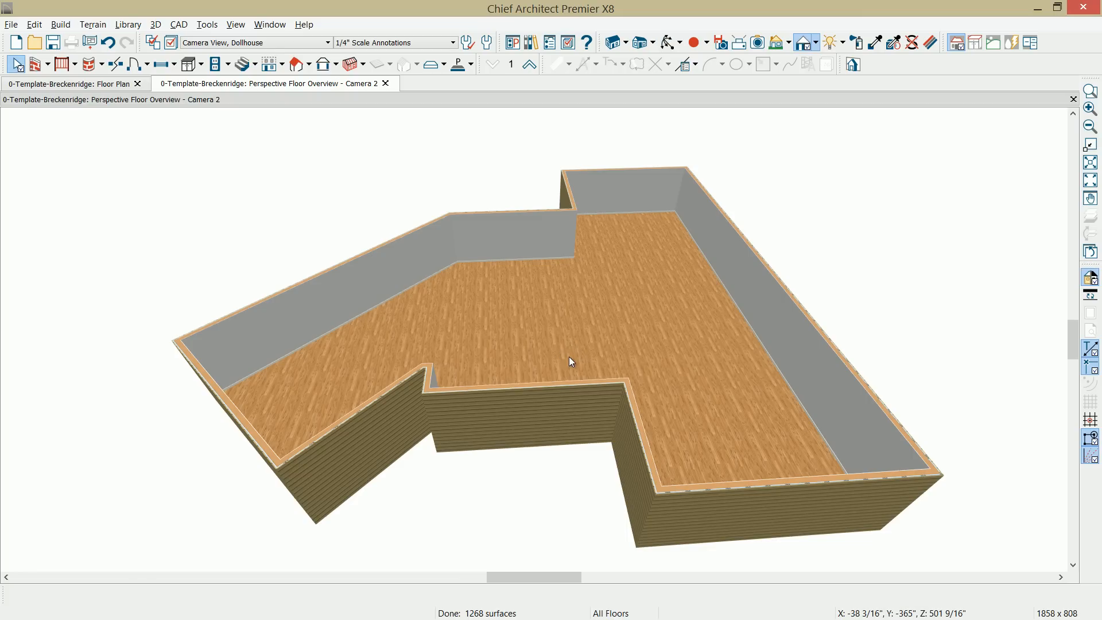
pyautogui.click(570, 357)
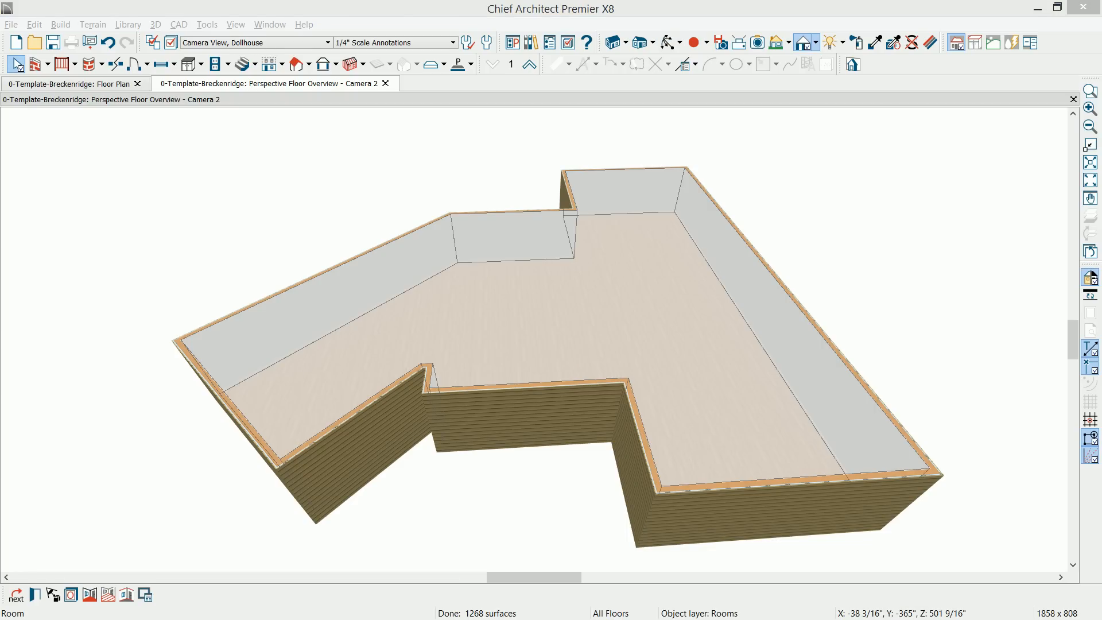
pyautogui.moveTo(808, 102); pyautogui.dragTo(571, 70)
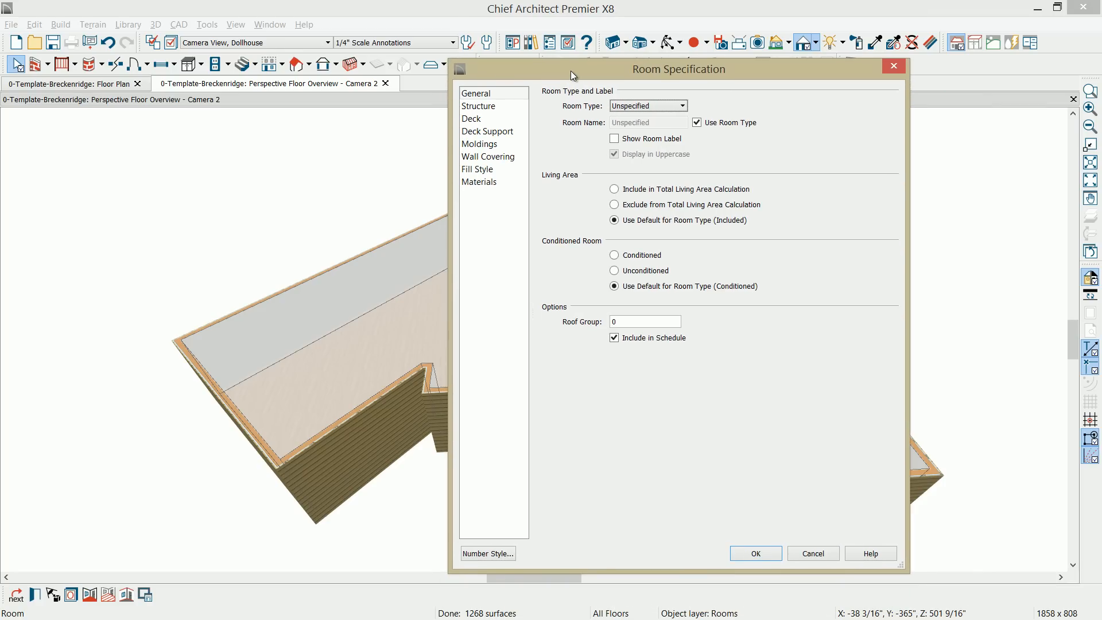
pyautogui.click(479, 105)
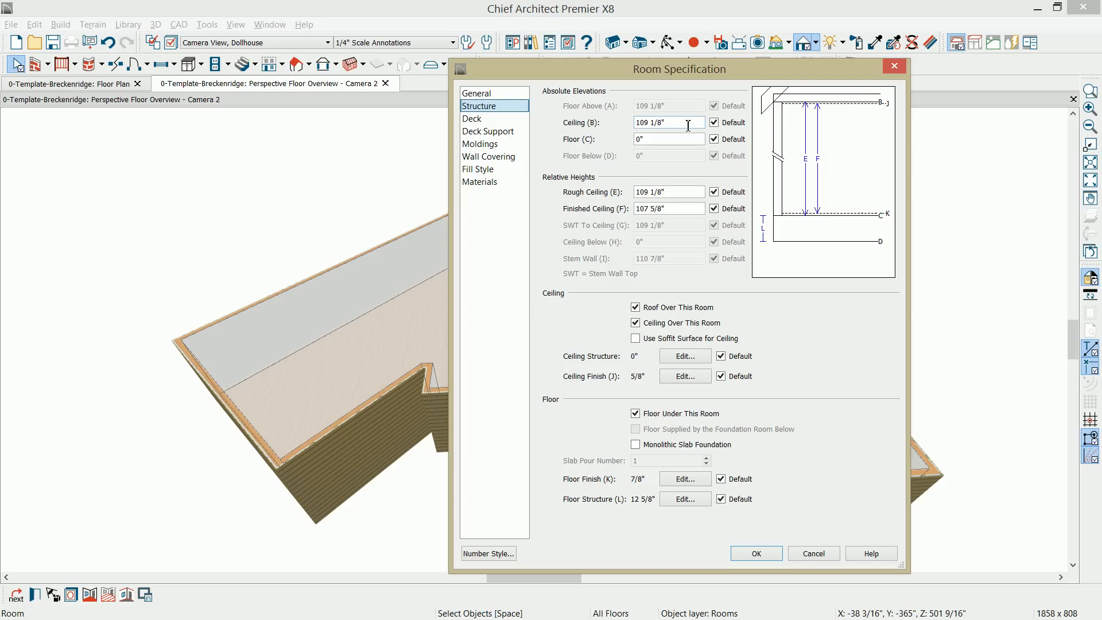
pyautogui.moveTo(676, 125); pyautogui.dragTo(639, 127)
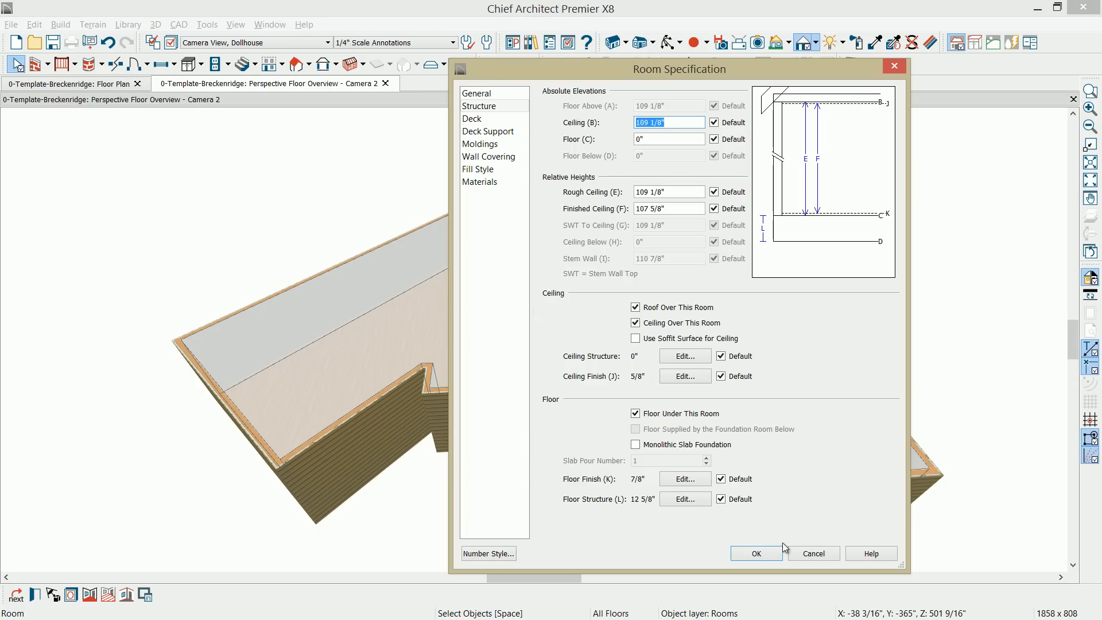
pyautogui.click(768, 552)
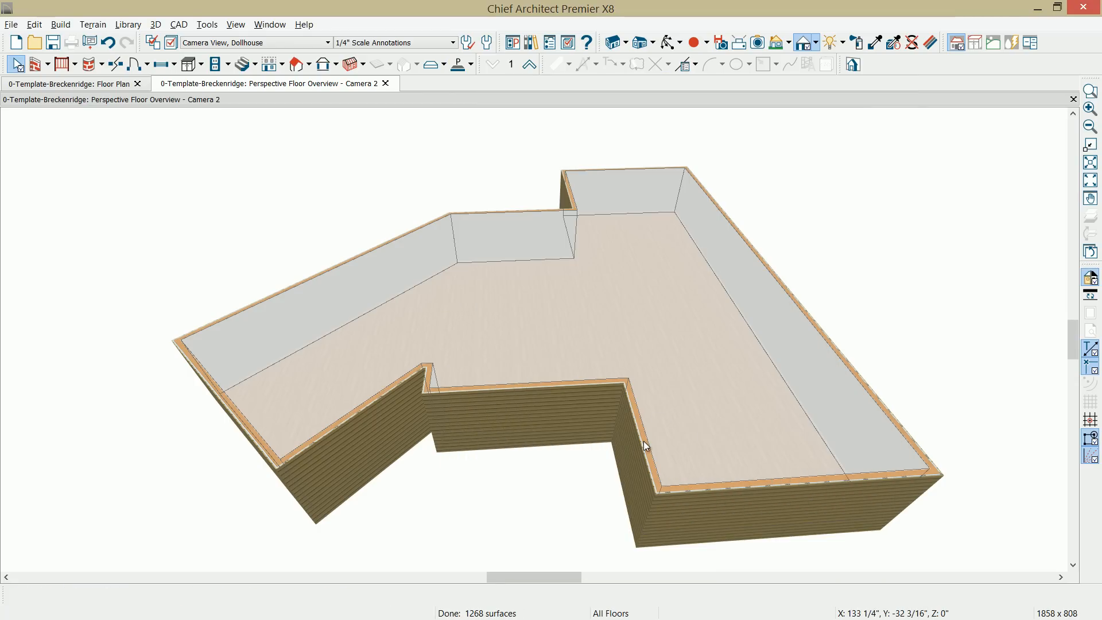
# Step: Try to raise the room's ceiling by stretching the upper edge of the long straight wall's surface in 3D
pyautogui.click(794, 337)
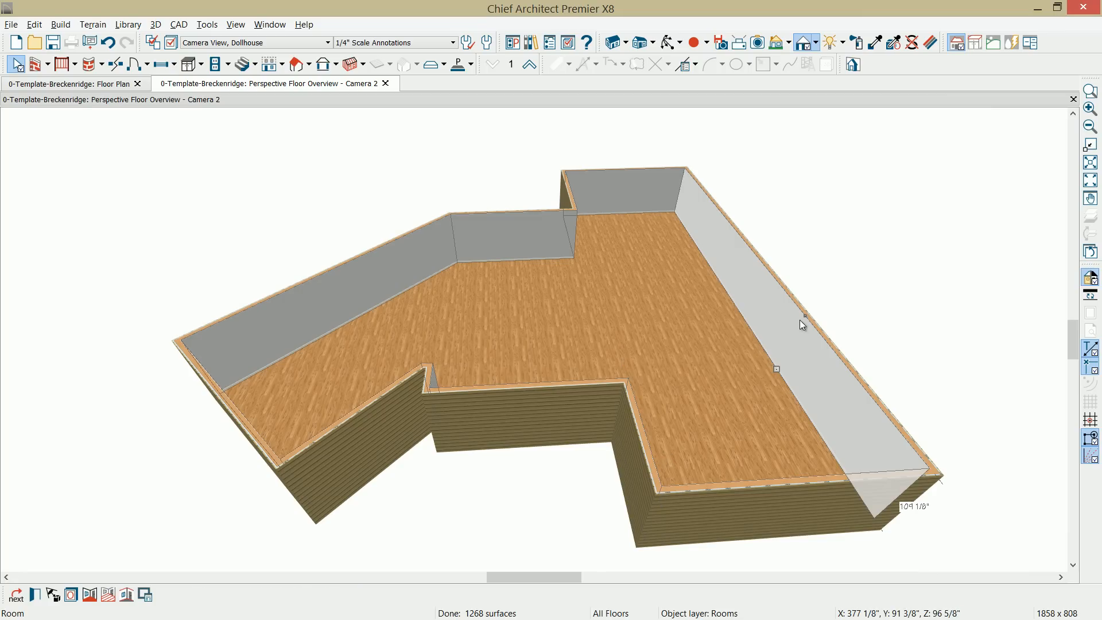
pyautogui.moveTo(804, 315)
pyautogui.mouseDown()
pyautogui.moveTo(831, 250)
pyautogui.moveTo(819, 304)
pyautogui.mouseUp()
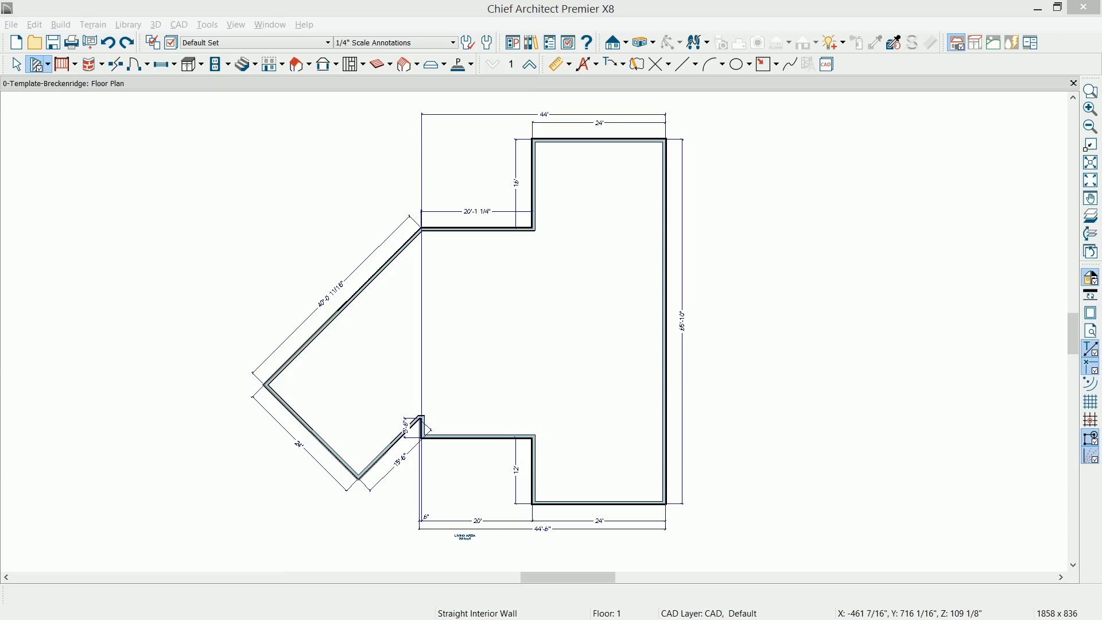
# Step: Move the left extension marker of the 44' overall dimension from the stub wall to the diagonal wall's upper corner
pyautogui.click(496, 116)
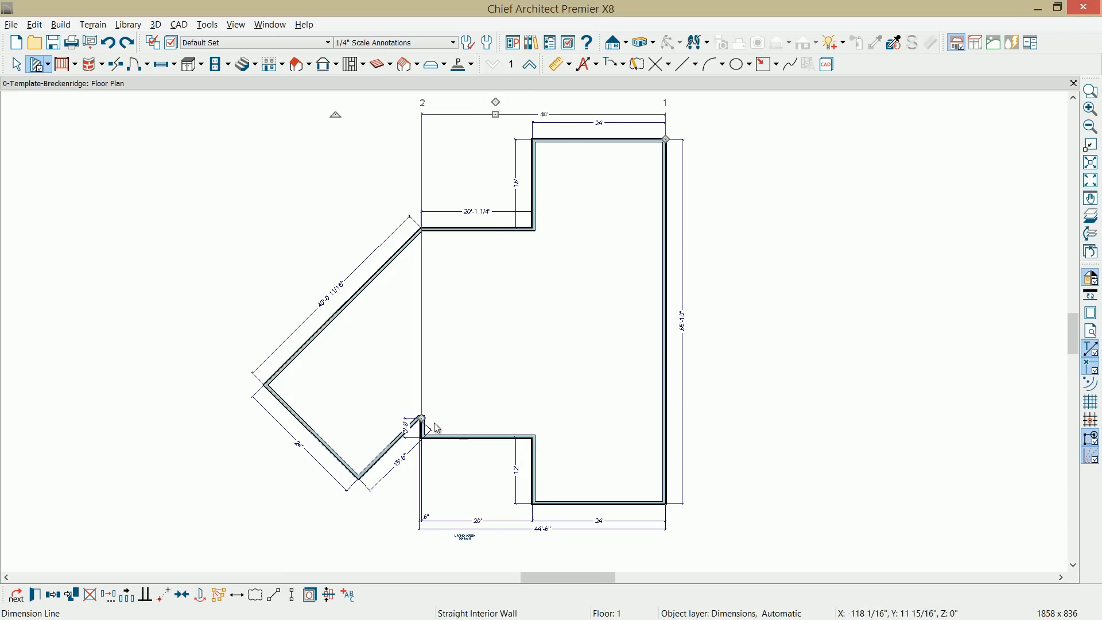
pyautogui.moveTo(423, 420); pyautogui.dragTo(423, 231)
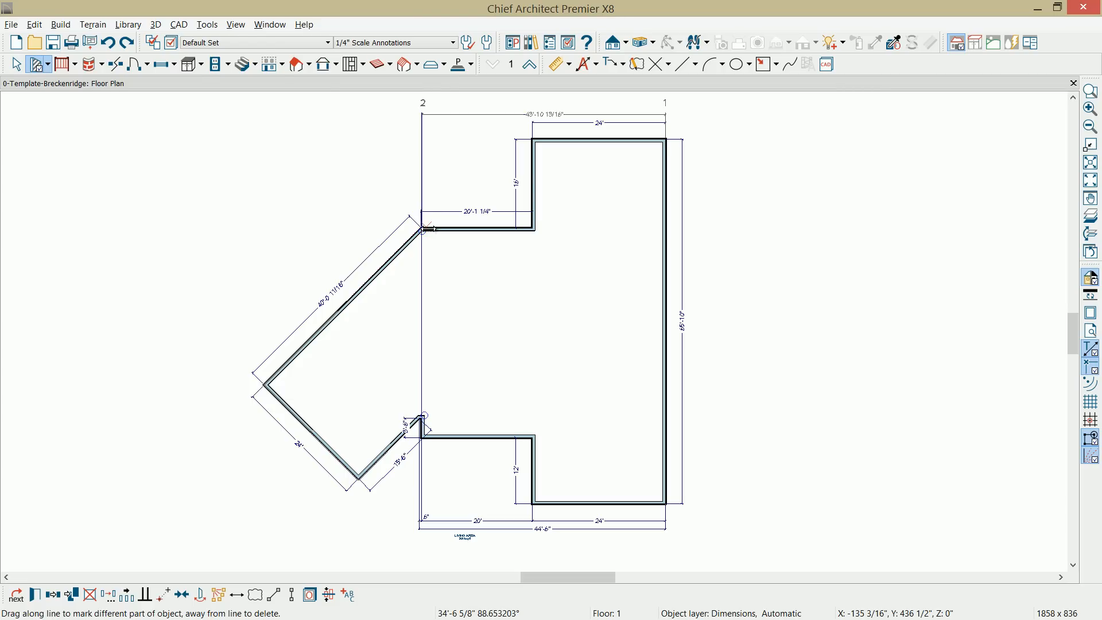
pyautogui.scroll(1, 428, 249)
pyautogui.scroll(3, 424, 241)
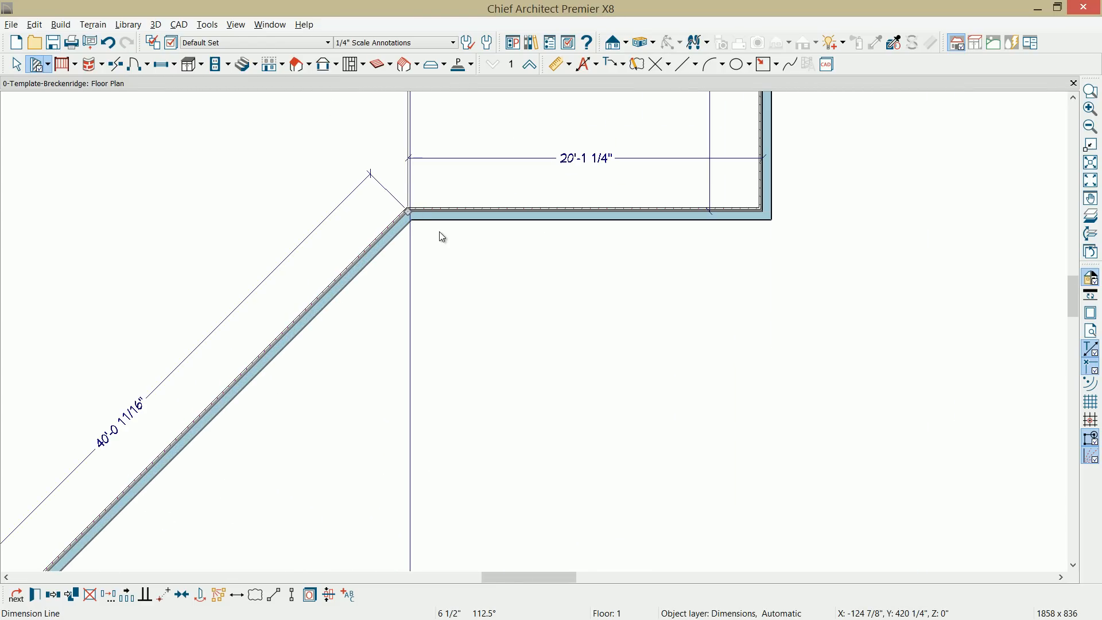
# Step: Delete the vertical automatic dimension running between the diagonal wall's upper corner and the stub wall
pyautogui.scroll(-3, 439, 232)
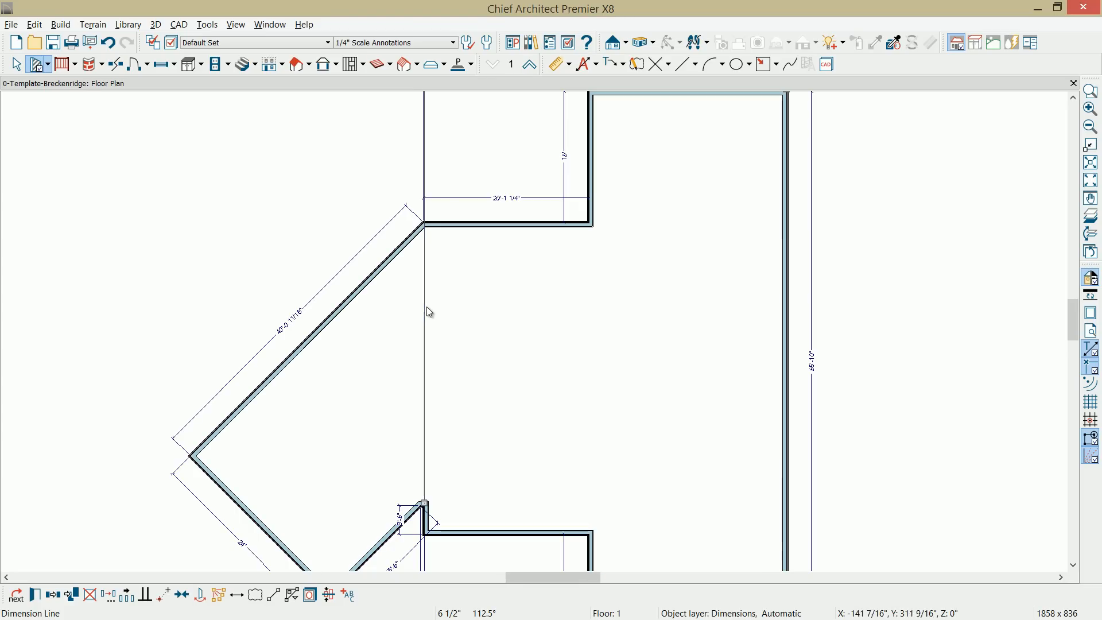
pyautogui.press('Delete')
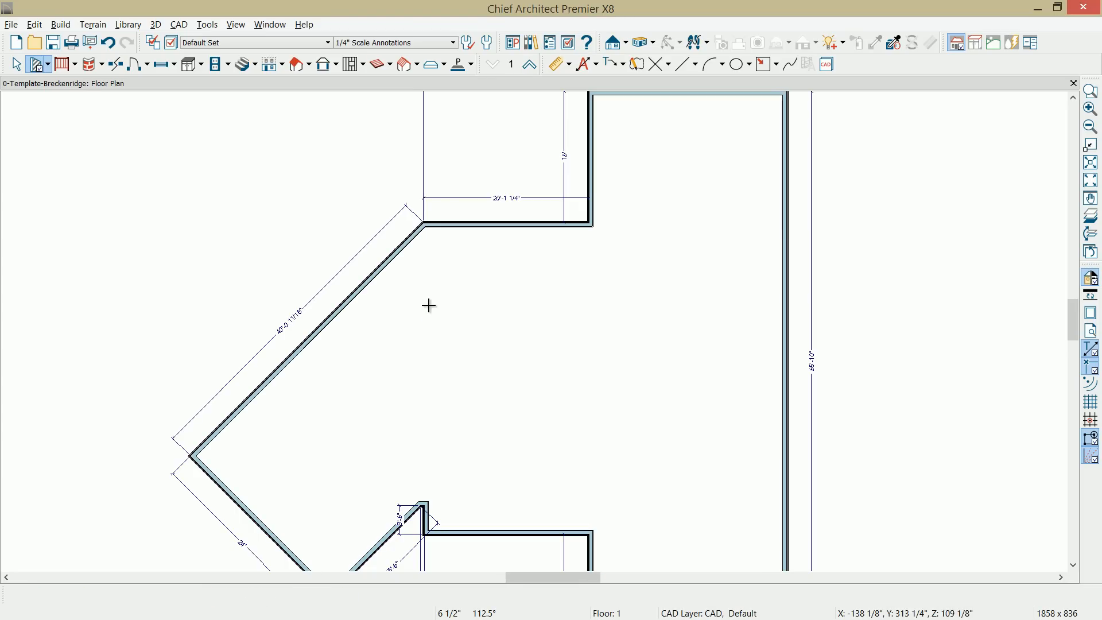
pyautogui.scroll(-2, 428, 305)
pyautogui.moveTo(541, 273); pyautogui.dragTo(484, 307, button='middle')
# Step: Review the default interior wall type's definition, including the Interior-6, Insulated layers and the other available wall types
pyautogui.press('w')
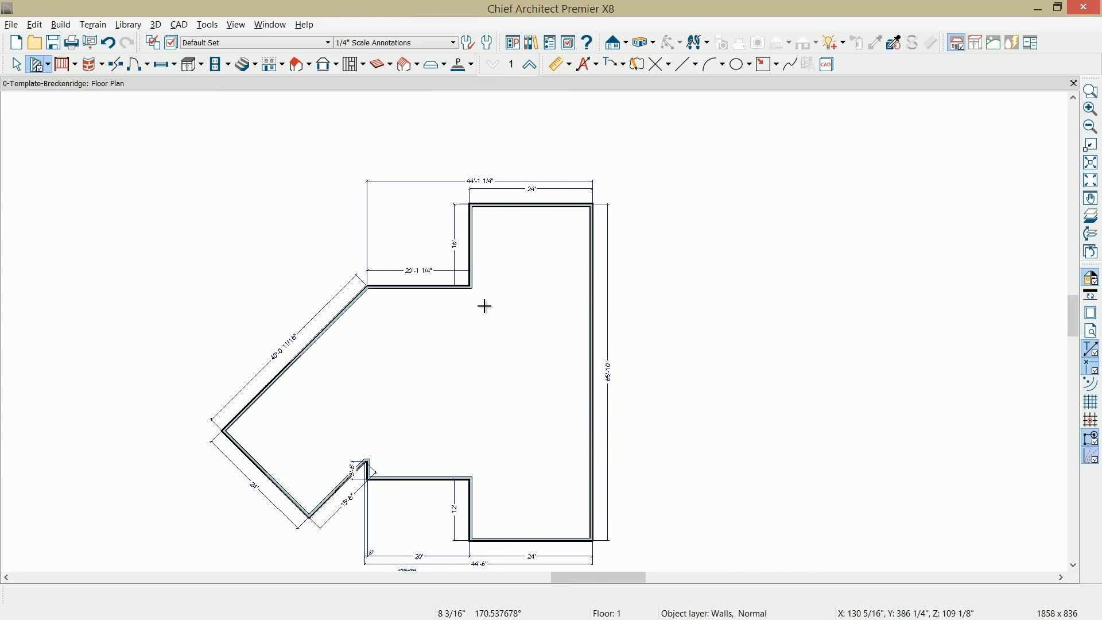
pyautogui.click(37, 65)
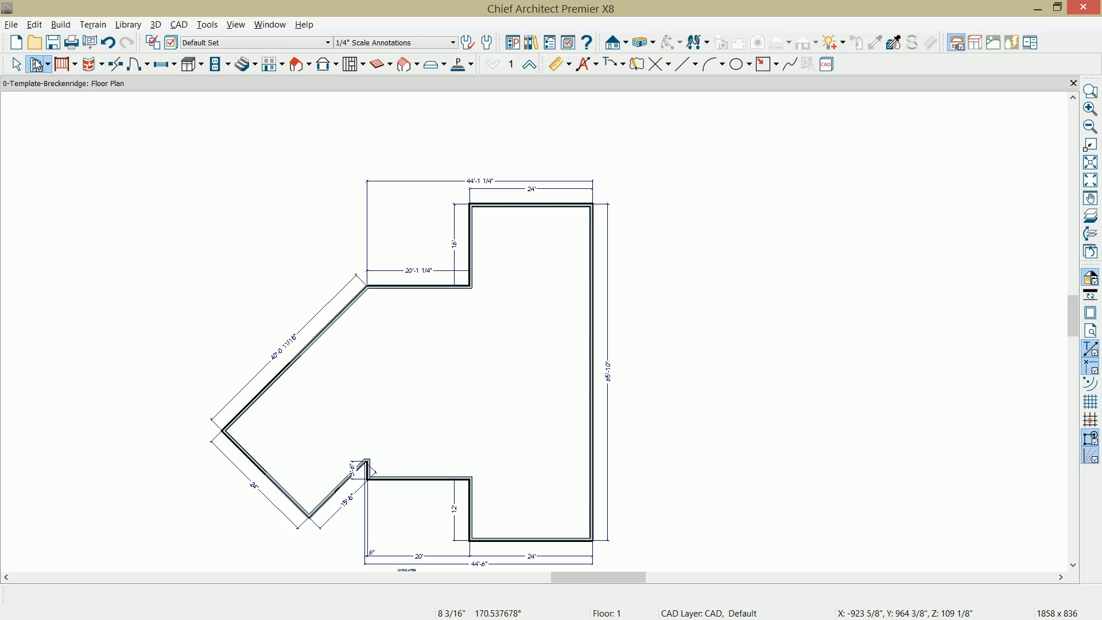
pyautogui.doubleClick(37, 65)
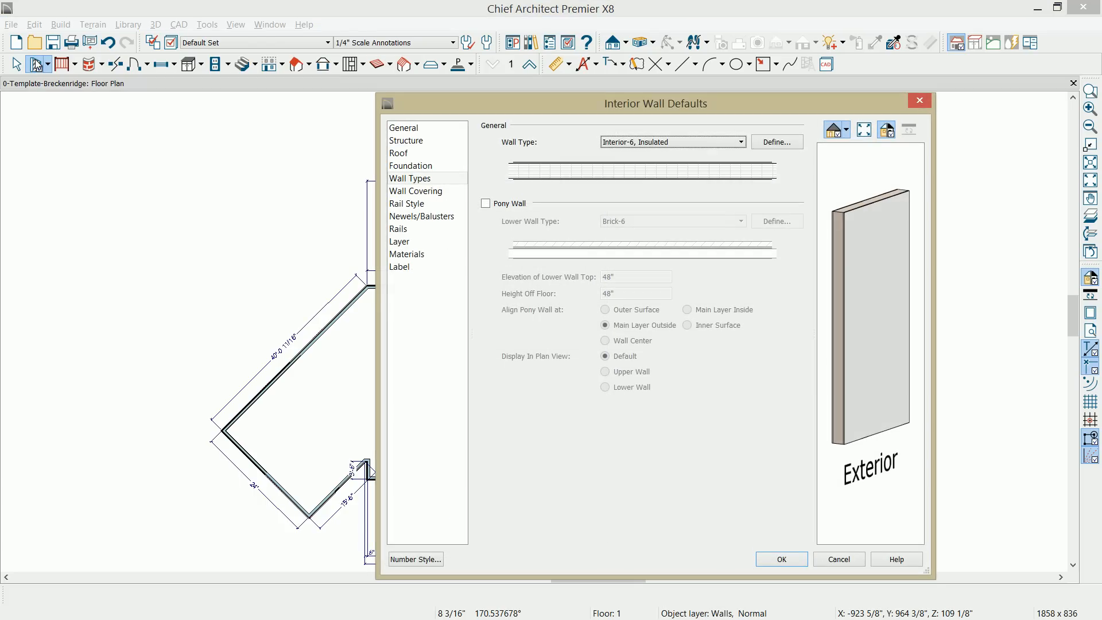
pyautogui.click(789, 143)
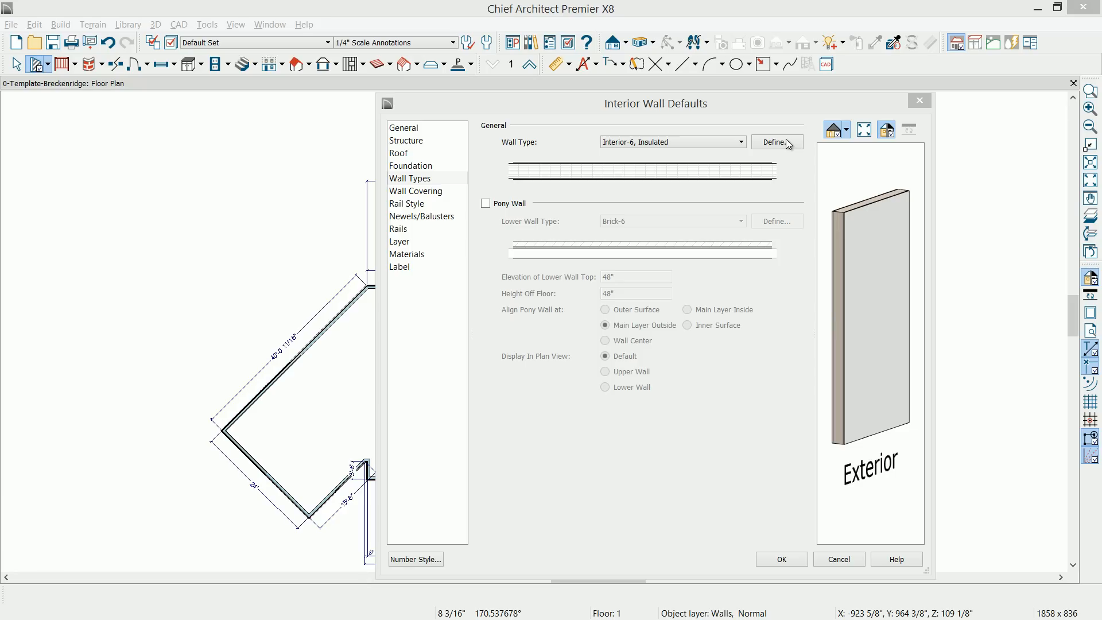
pyautogui.moveTo(1101, 137); pyautogui.dragTo(856, 111)
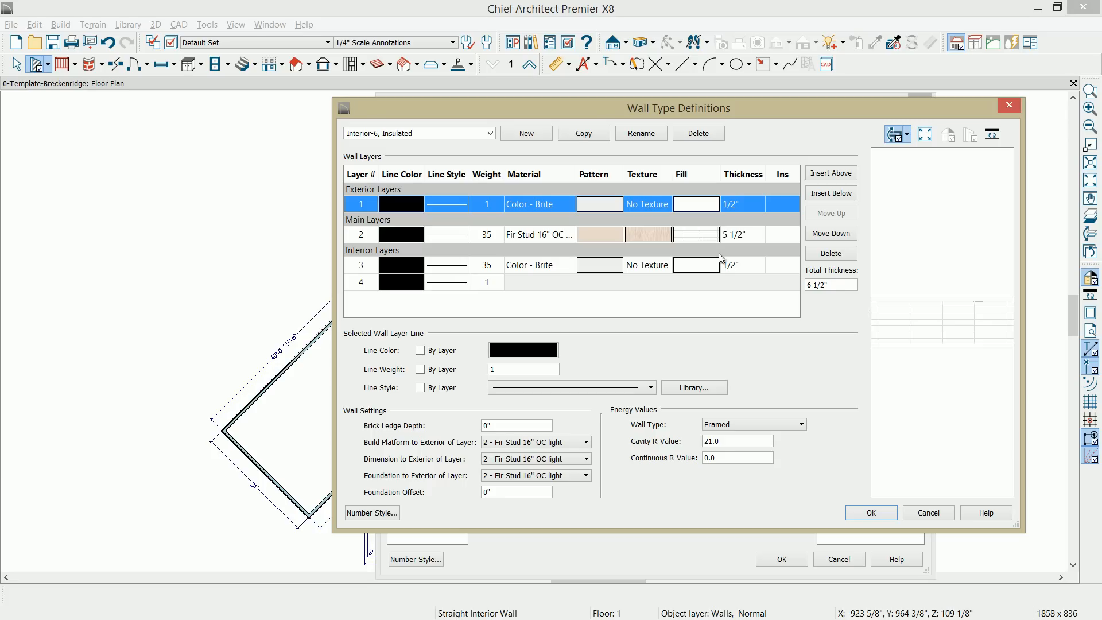
pyautogui.click(491, 134)
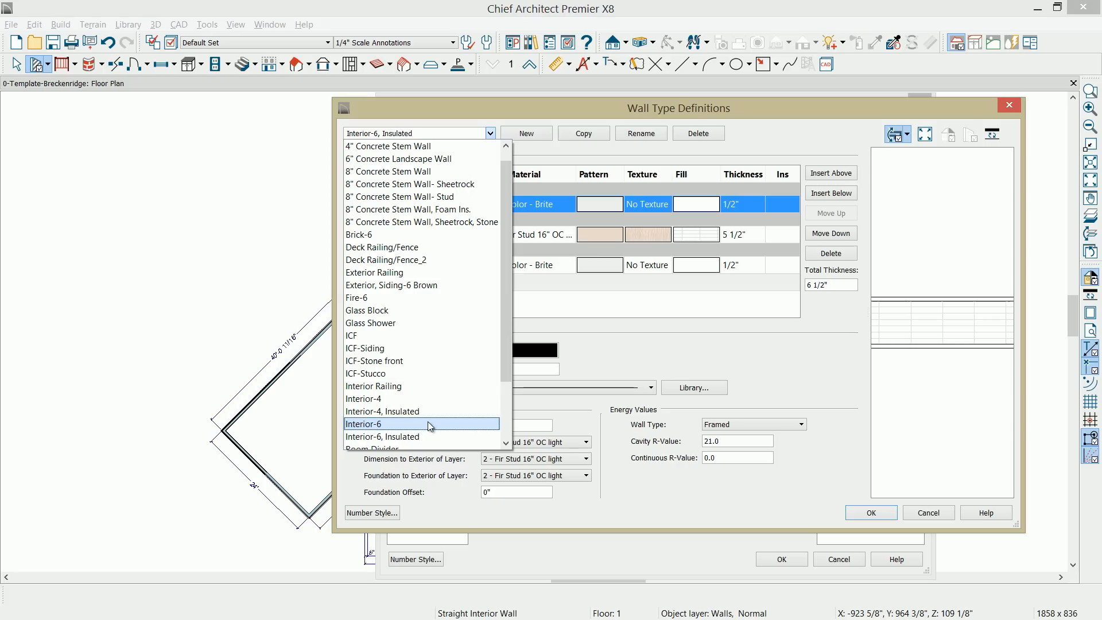
pyautogui.click(874, 512)
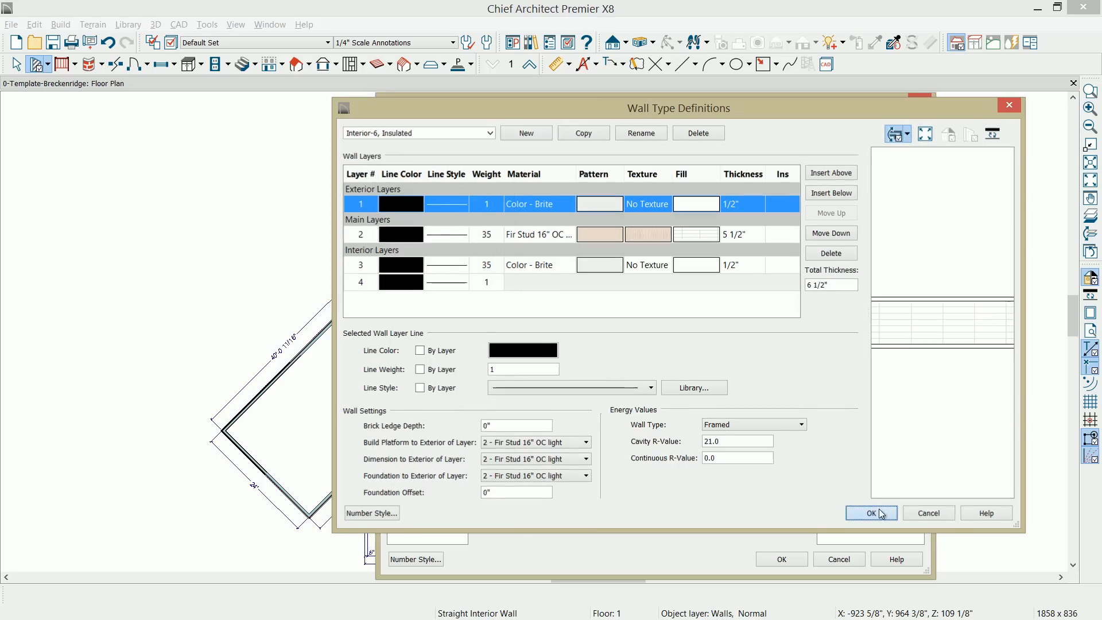
pyautogui.click(875, 512)
pyautogui.click(798, 559)
pyautogui.click(795, 559)
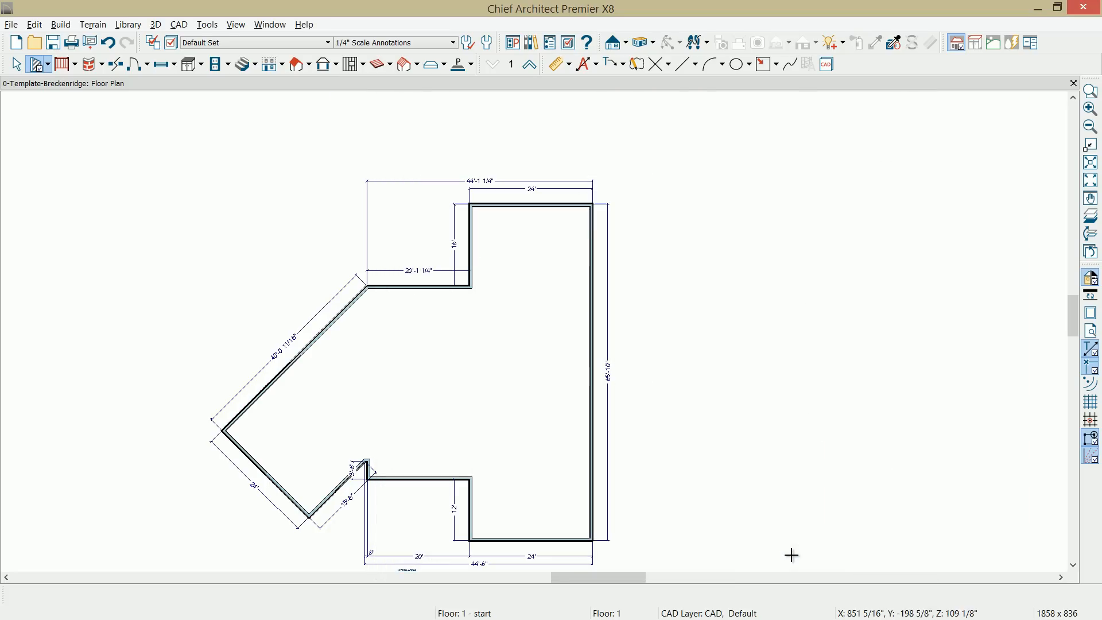
# Step: Draw three horizontal interior walls off the long 65'-10" exterior wall and a short vertical wall connecting the lower two
pyautogui.moveTo(470, 478); pyautogui.dragTo(591, 478)
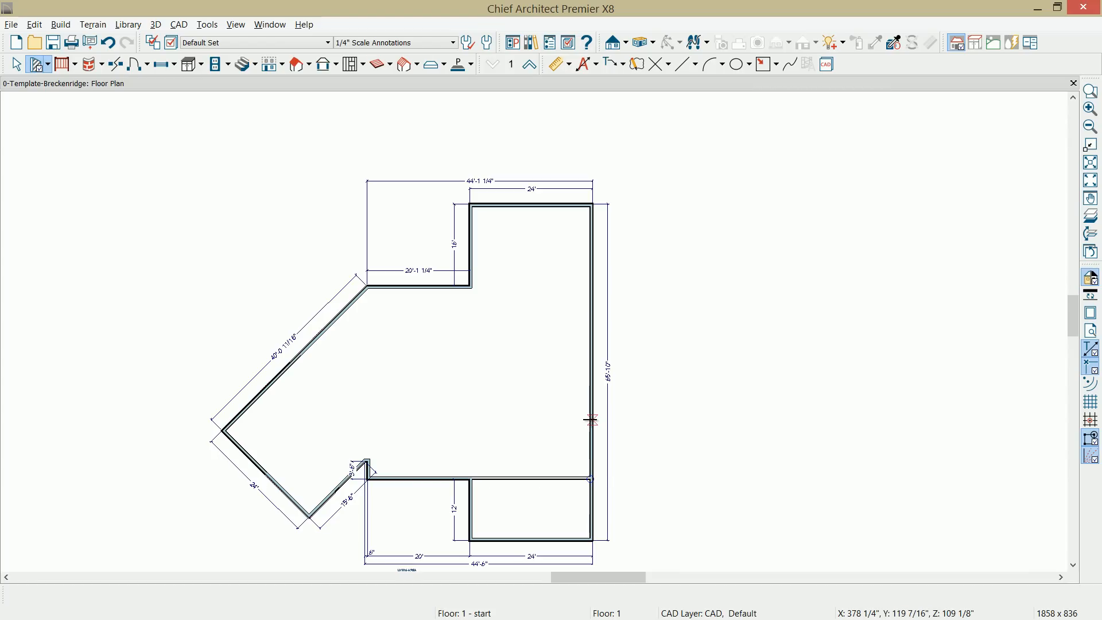
pyautogui.moveTo(590, 434); pyautogui.dragTo(461, 434)
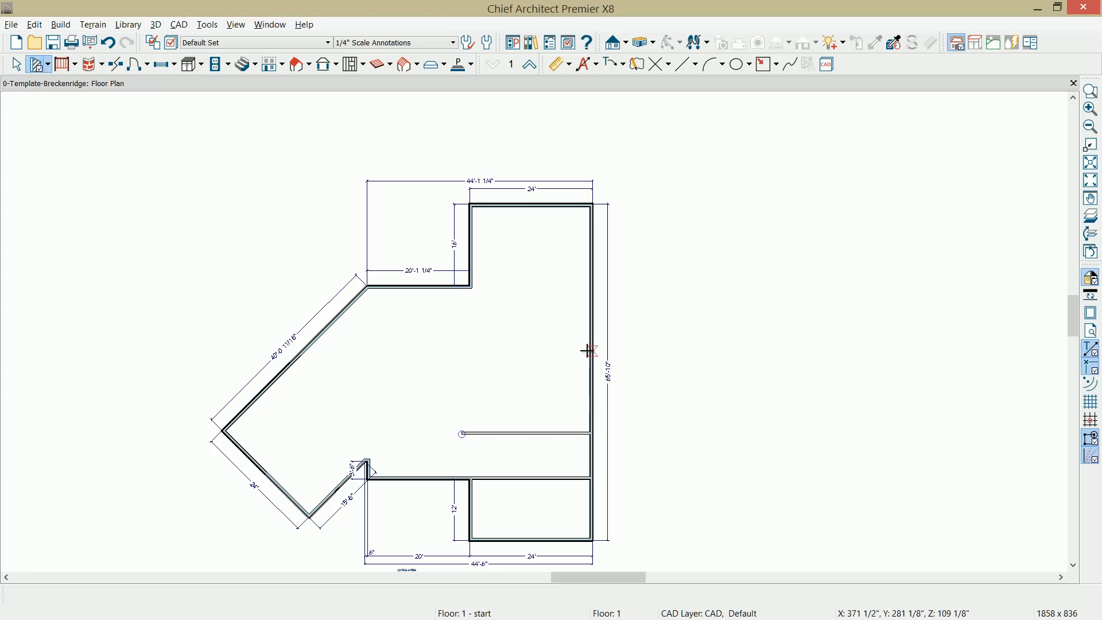
pyautogui.moveTo(581, 336); pyautogui.dragTo(460, 333)
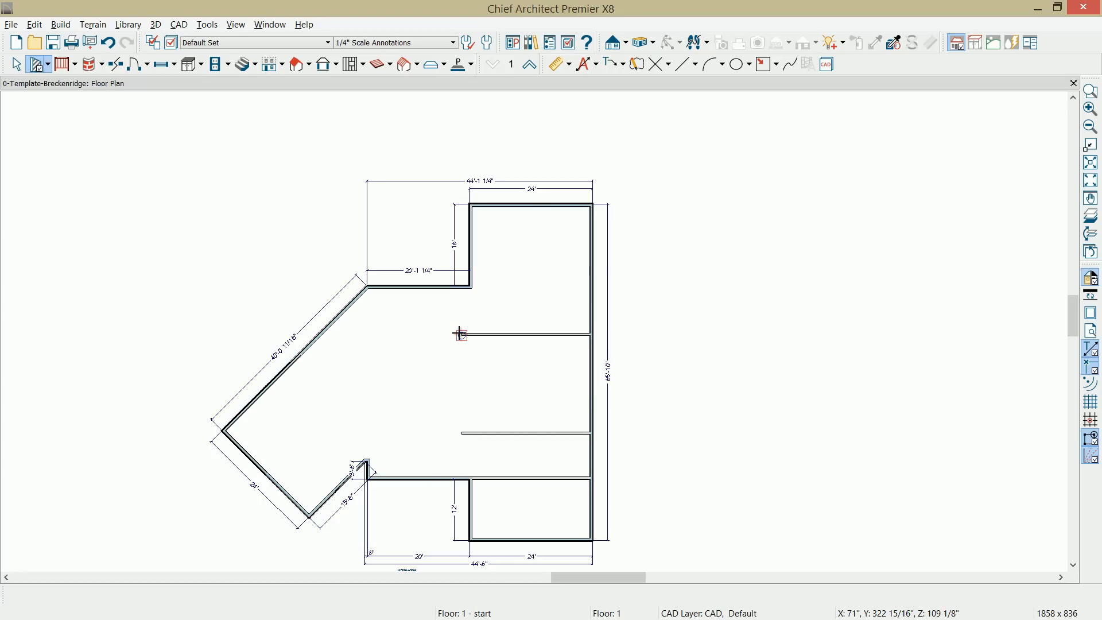
pyautogui.scroll(1, 477, 440)
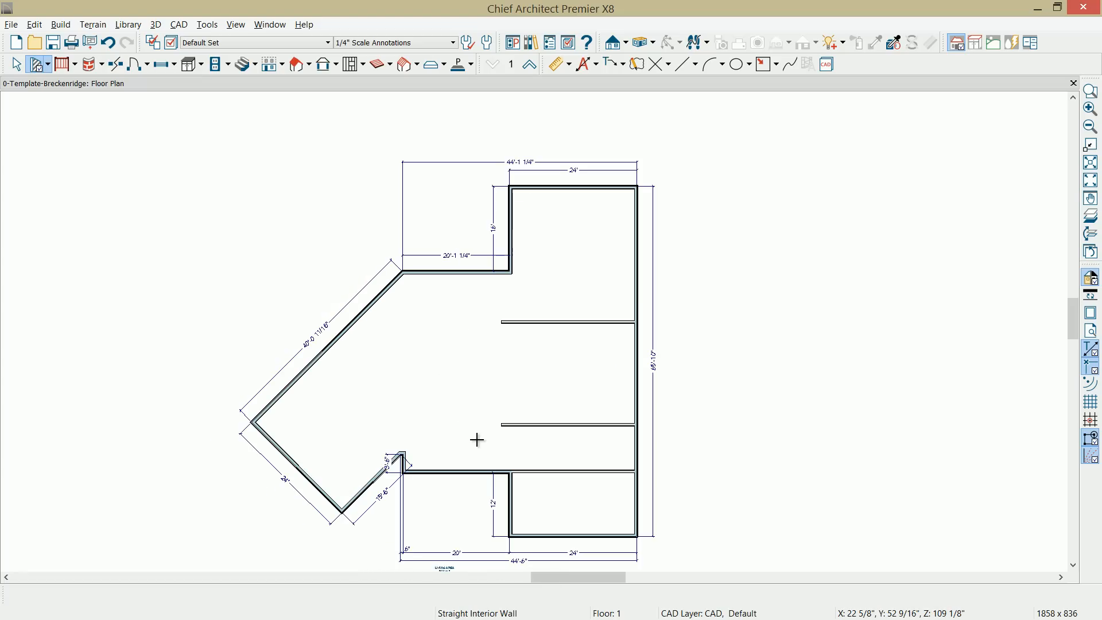
pyautogui.moveTo(543, 471); pyautogui.dragTo(540, 428)
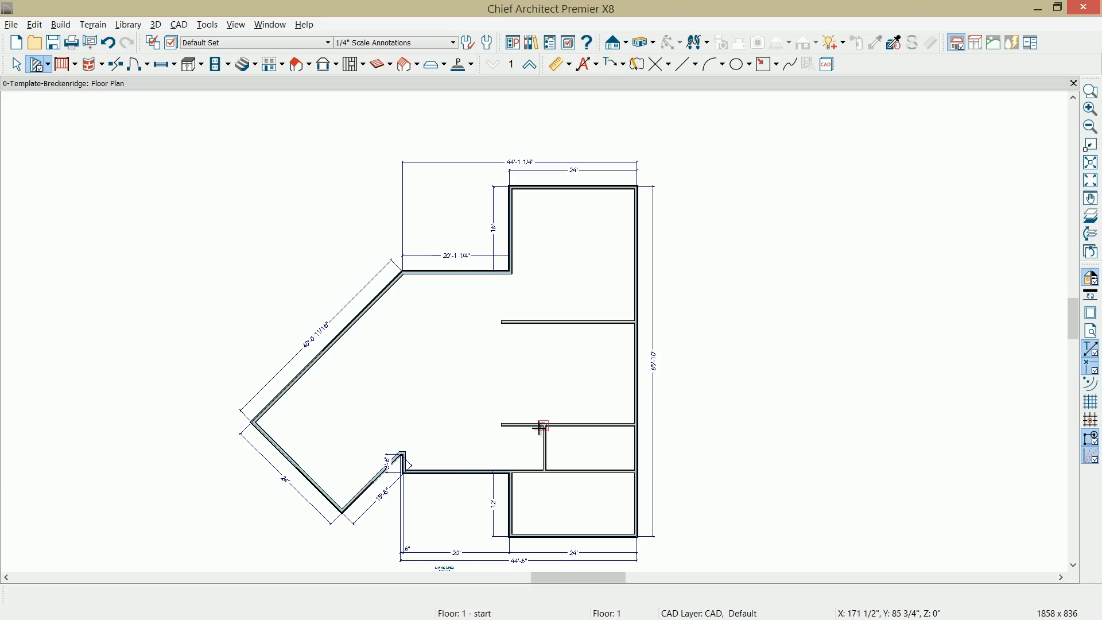
# Step: Set the default interior wall type to Interior-4, Insulated
pyautogui.doubleClick(39, 65)
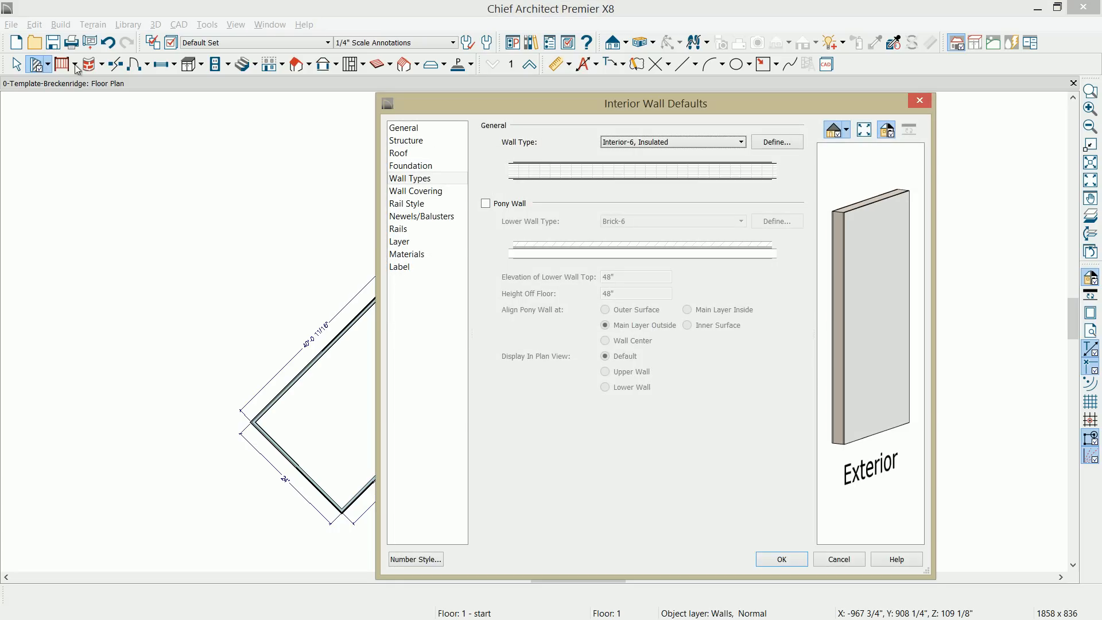
pyautogui.click(657, 145)
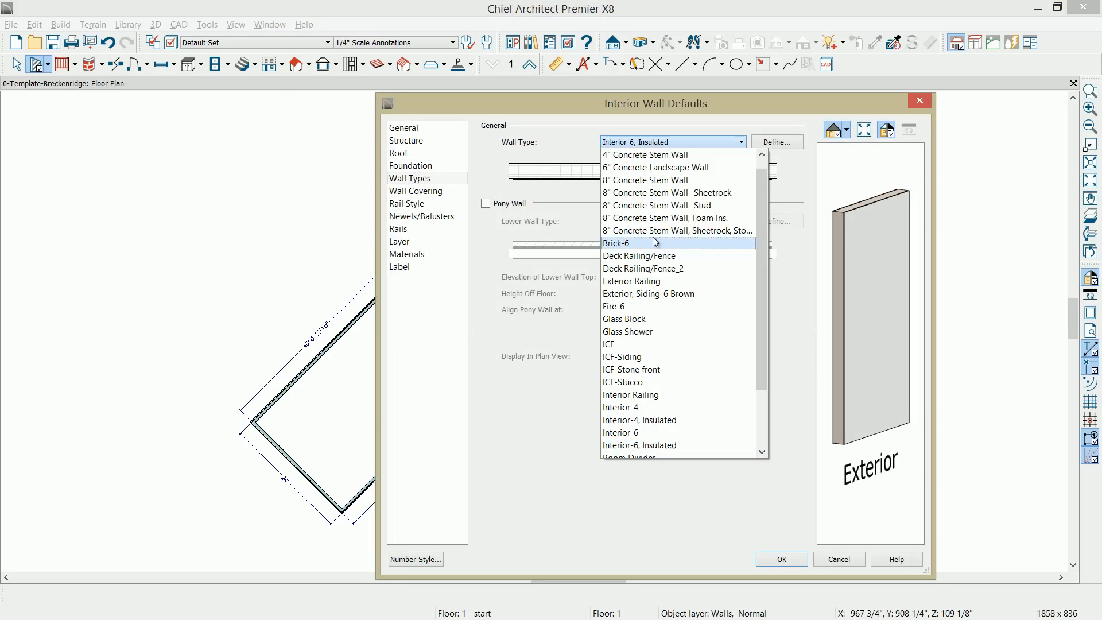
pyautogui.click(664, 421)
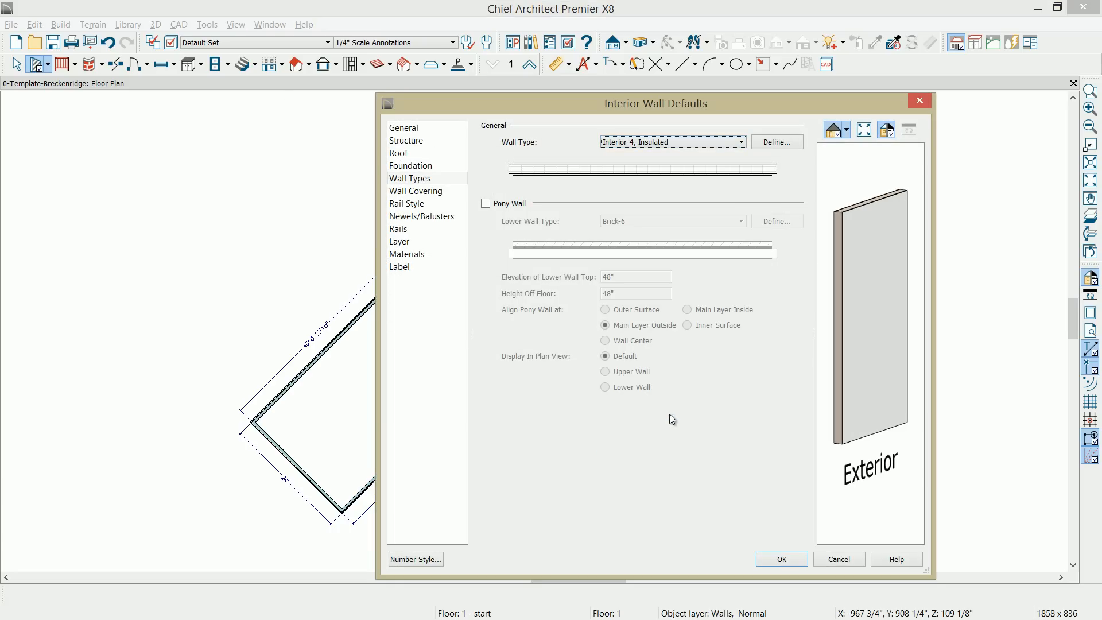
pyautogui.click(767, 559)
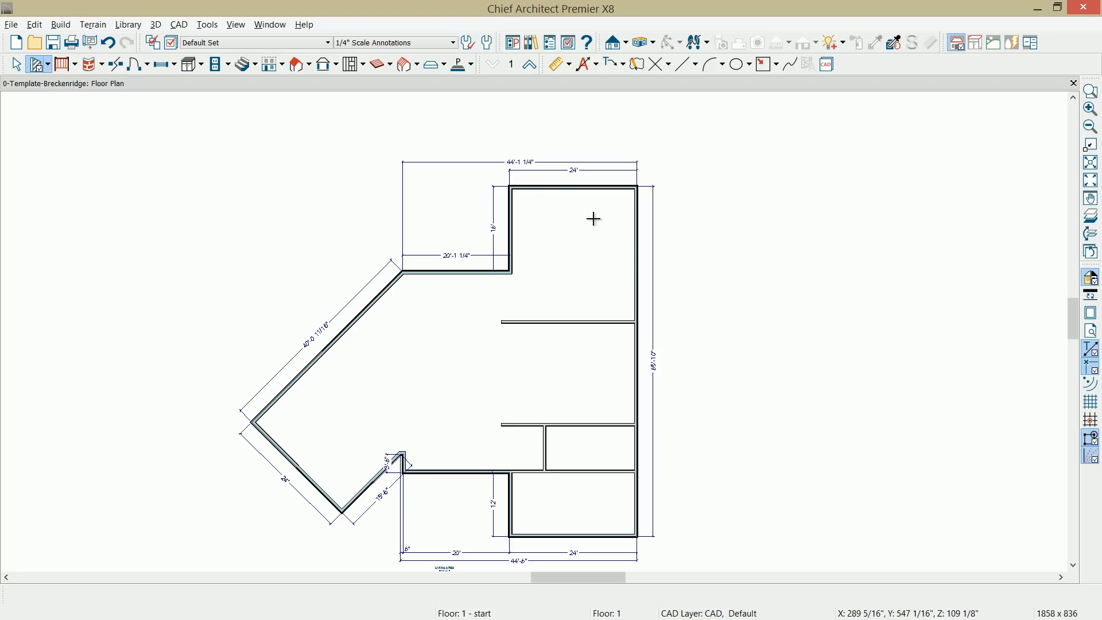
# Step: Divide the plan's upper wing with a vertical and a horizontal interior wall, and enclose a small room against the long exterior wall
pyautogui.moveTo(544, 188); pyautogui.dragTo(537, 320)
pyautogui.moveTo(568, 246); pyautogui.dragTo(630, 248)
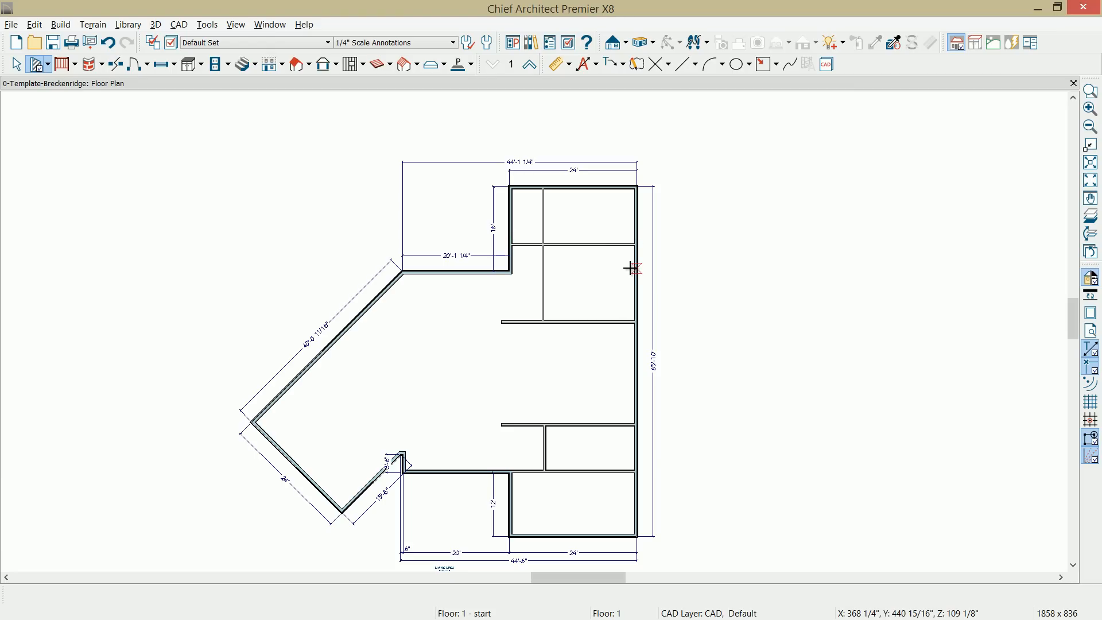
pyautogui.moveTo(633, 268)
pyautogui.mouseDown()
pyautogui.moveTo(592, 268)
pyautogui.moveTo(593, 249)
pyautogui.mouseUp()
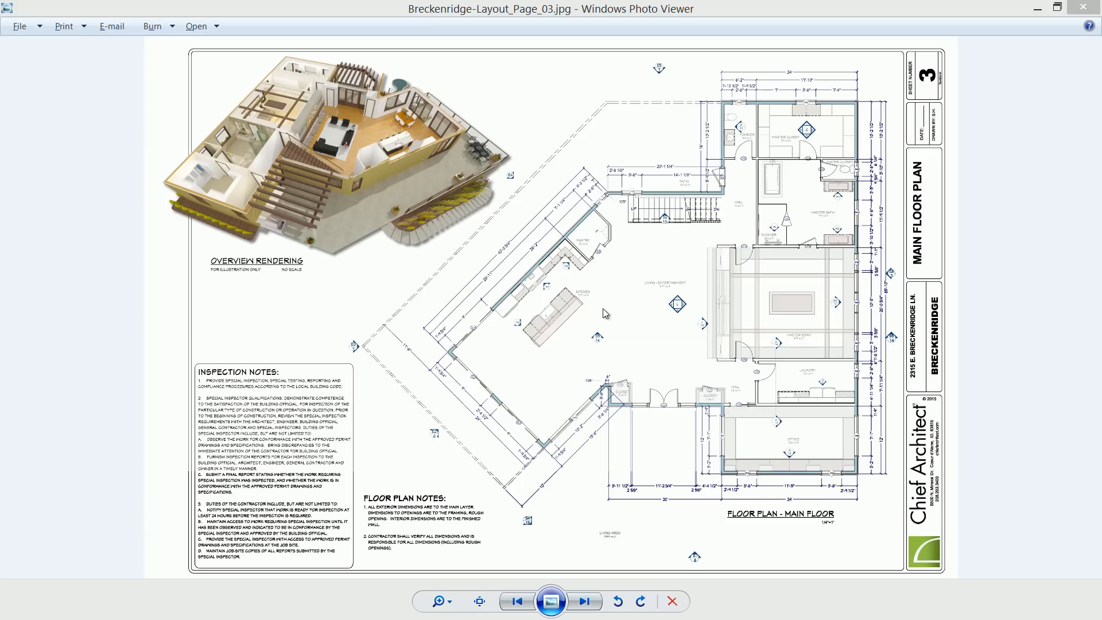
pyautogui.moveTo(1101, 95); pyautogui.dragTo(492, 0)
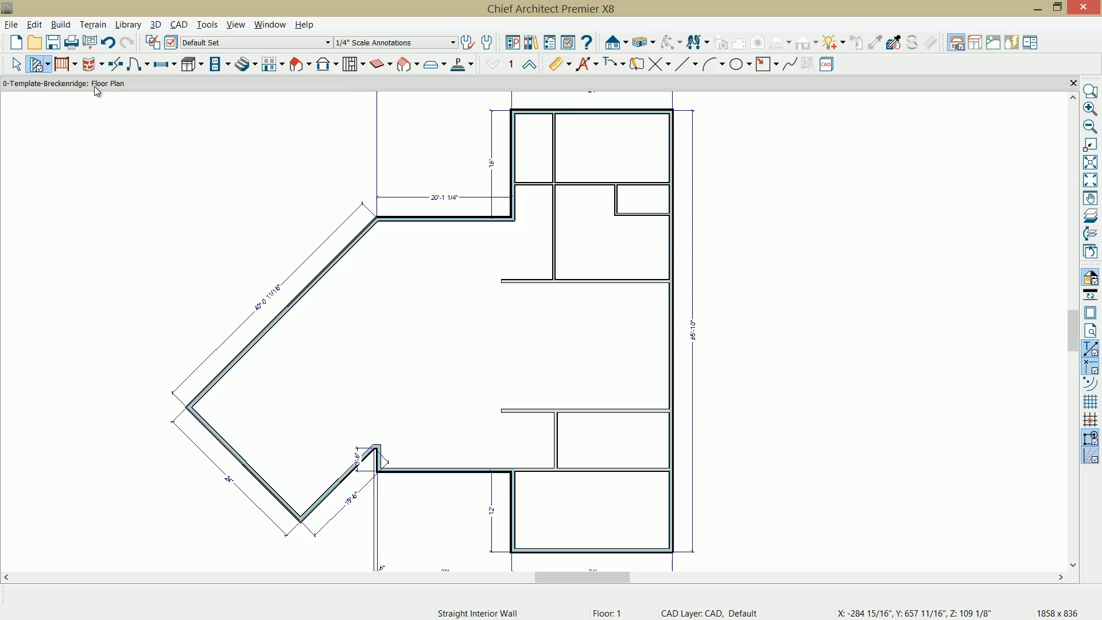
# Step: Set the default interior wall type to Interior-6
pyautogui.doubleClick(40, 64)
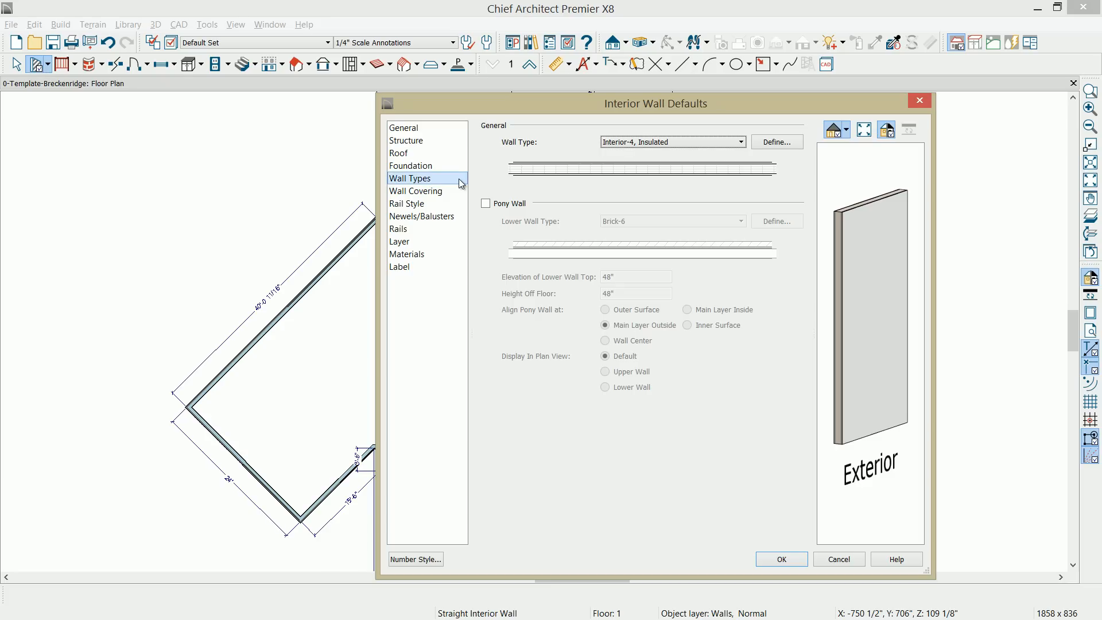
pyautogui.click(686, 143)
pyautogui.press('Down')
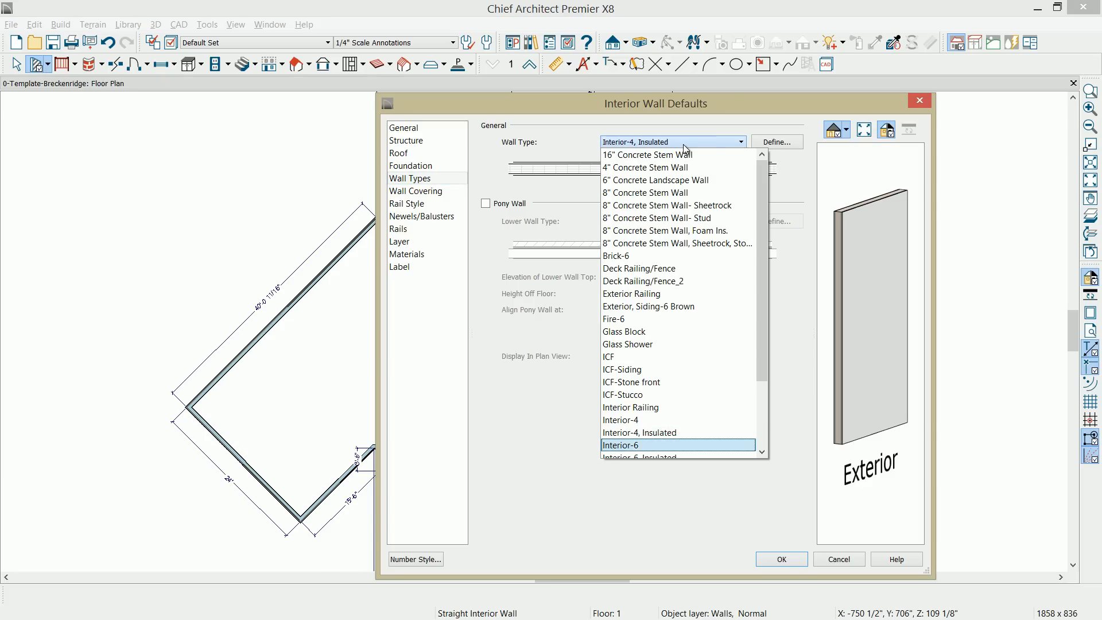
pyautogui.press('Return')
pyautogui.click(777, 558)
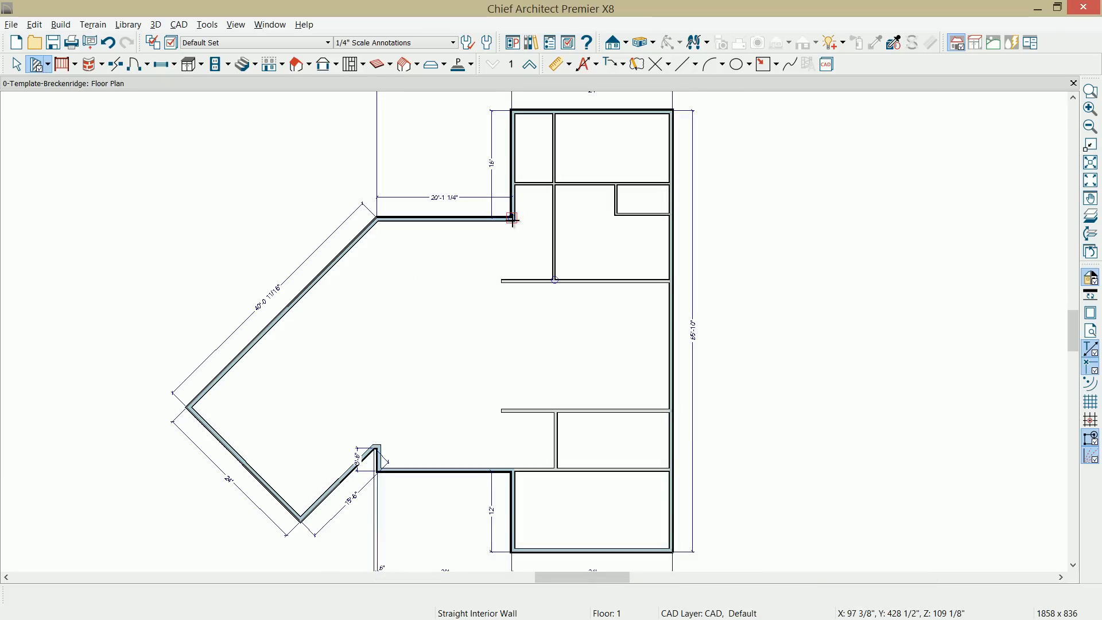
# Step: Draw a vertical interior wall down from the upper inside exterior corner and extend it to the lower inside corner
pyautogui.moveTo(512, 218); pyautogui.dragTo(511, 281)
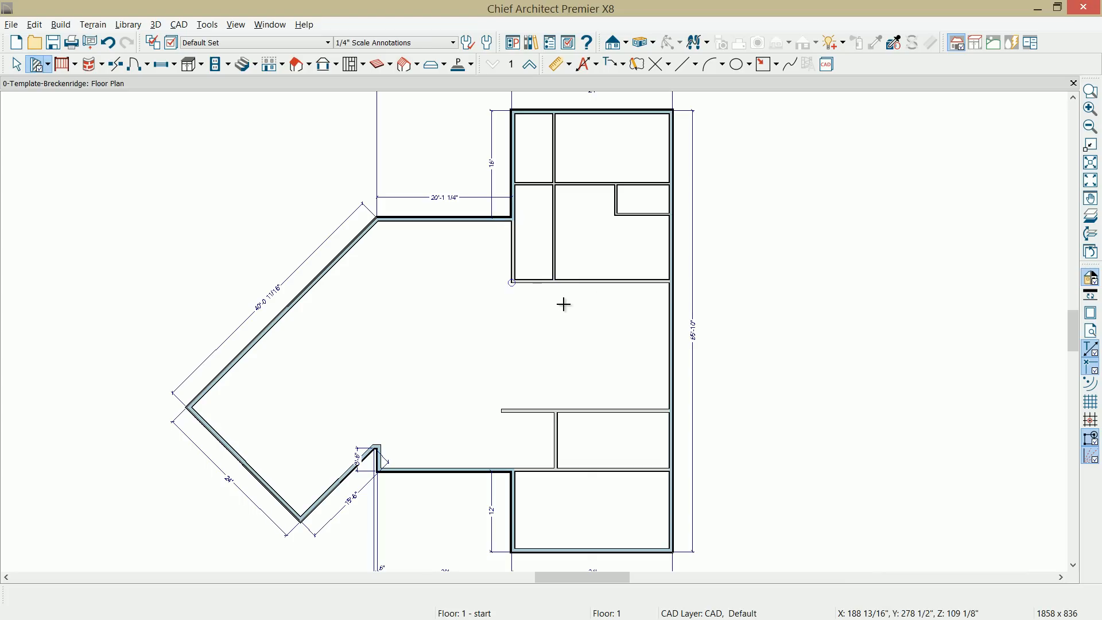
pyautogui.click(512, 267)
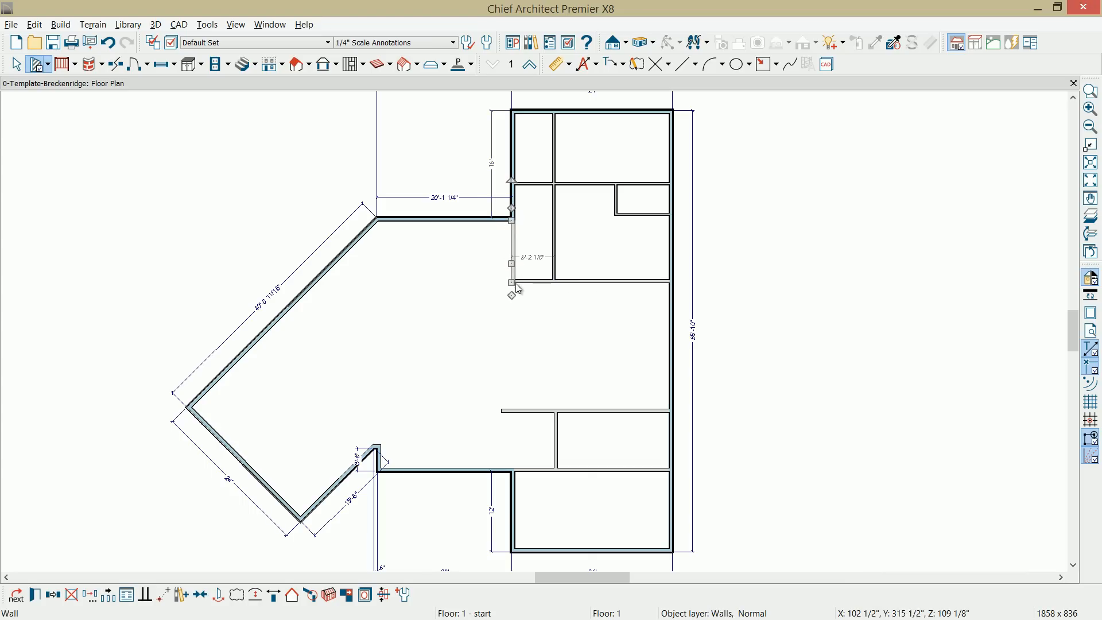
pyautogui.moveTo(513, 282); pyautogui.dragTo(515, 471)
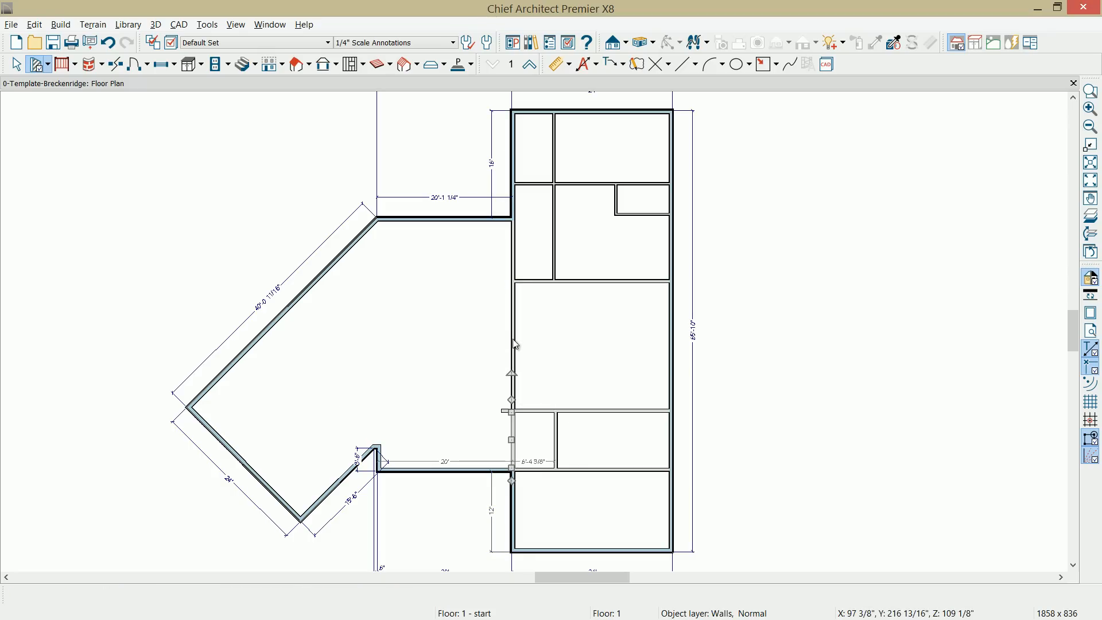
# Step: Make the long upper section of the new vertical Interior-6 wall invisible
pyautogui.click(515, 344)
pyautogui.click(514, 446)
pyautogui.click(516, 331)
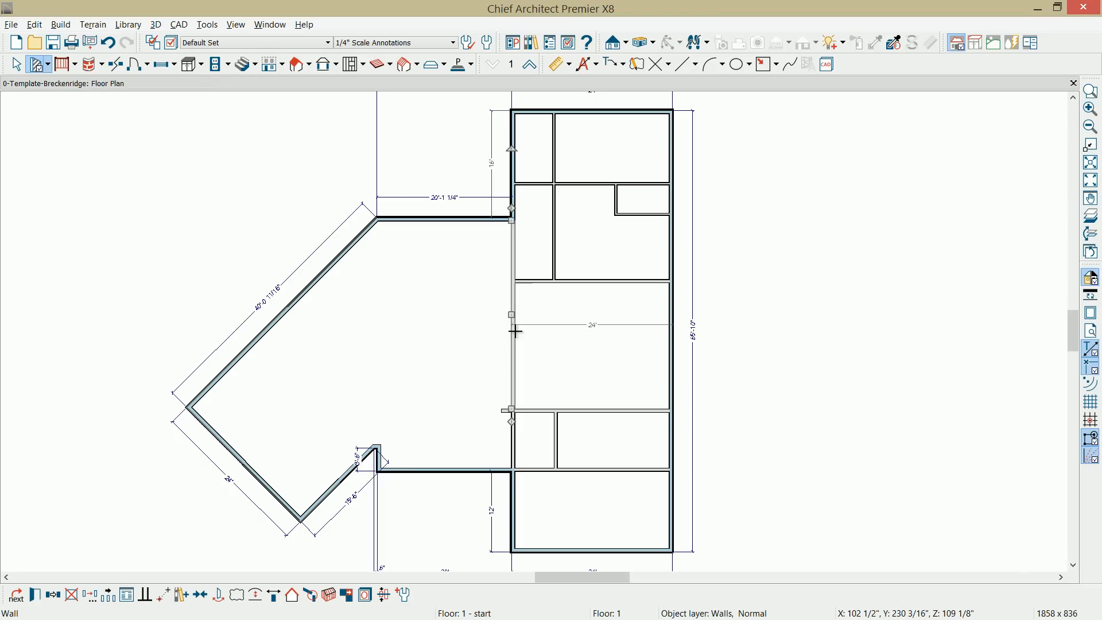
pyautogui.doubleClick(515, 332)
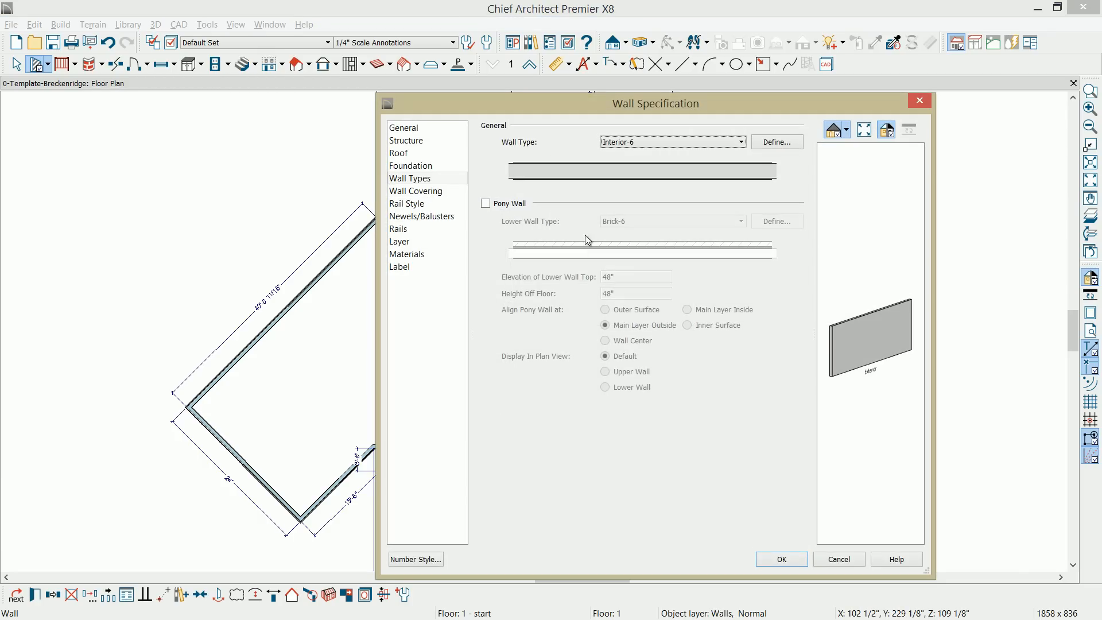
pyautogui.click(427, 131)
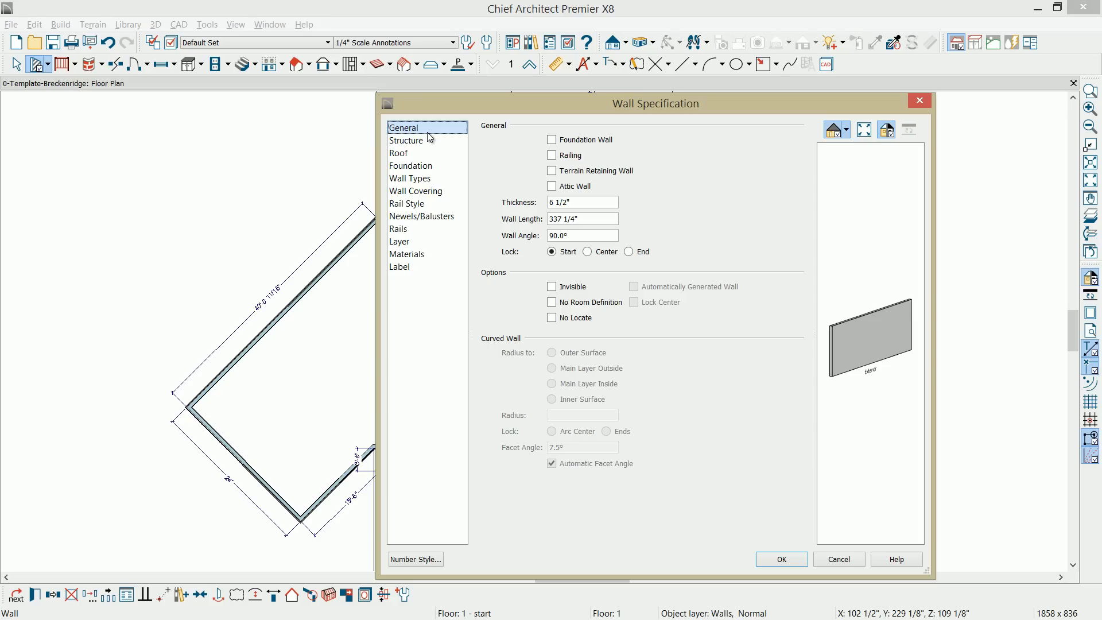
pyautogui.click(552, 287)
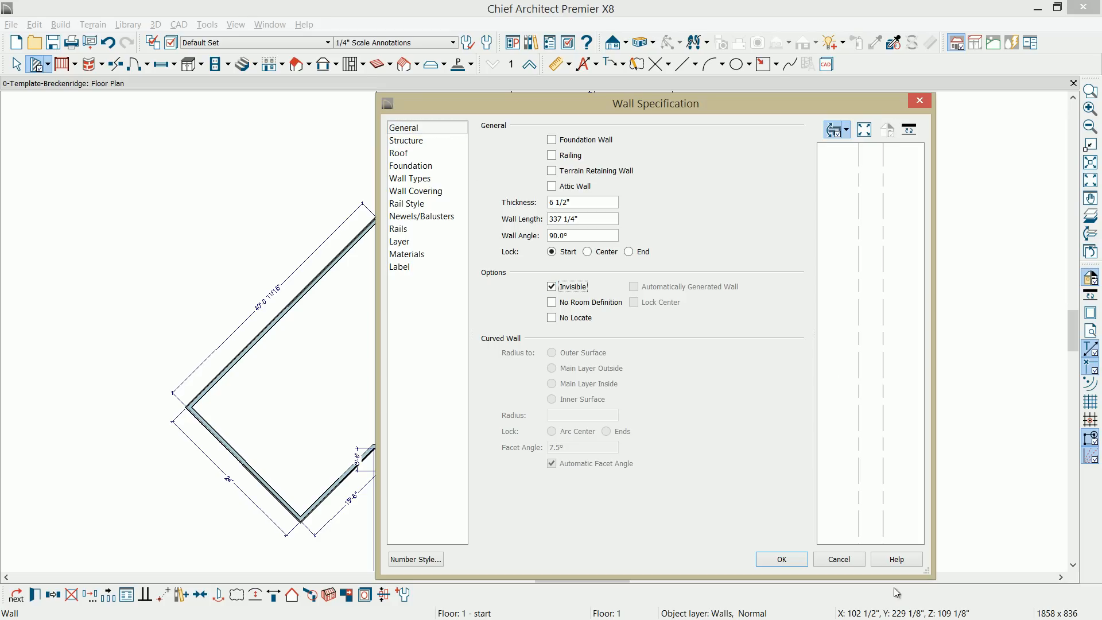
pyautogui.click(782, 561)
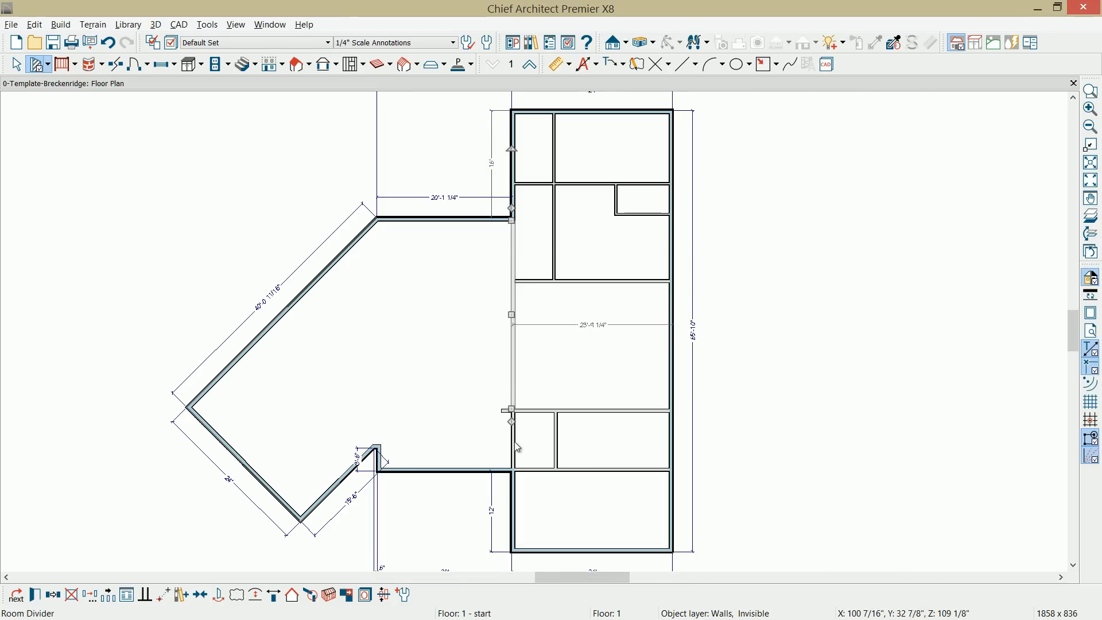
# Step: Make the short lower section of the vertical interior wall invisible and extend the middle horizontal interior wall slightly past the divider
pyautogui.doubleClick(512, 442)
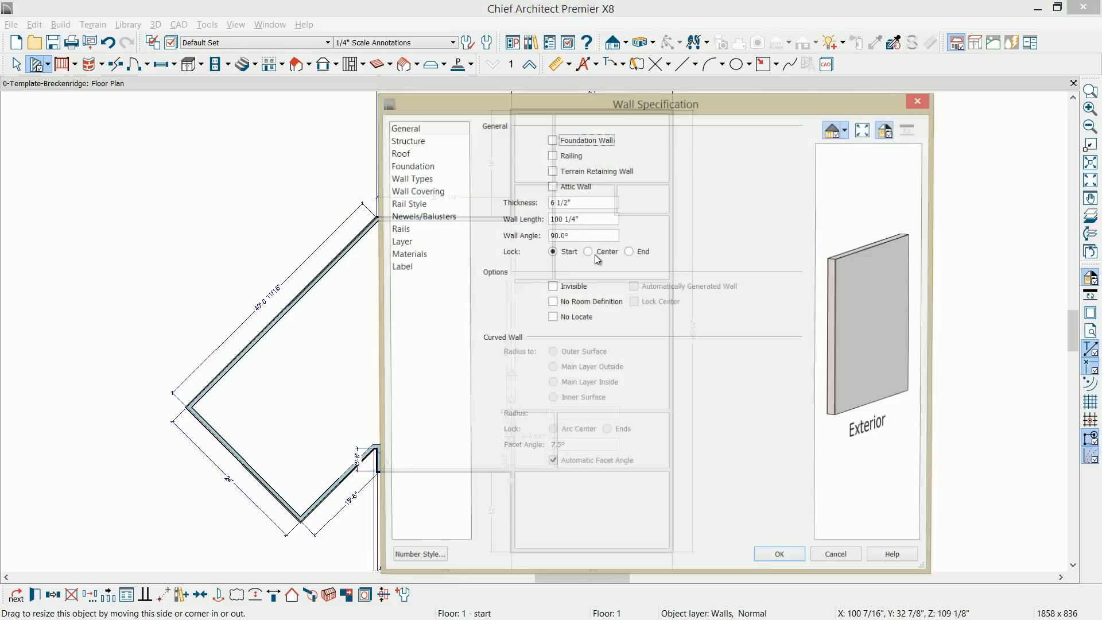
pyautogui.click(572, 291)
pyautogui.click(573, 289)
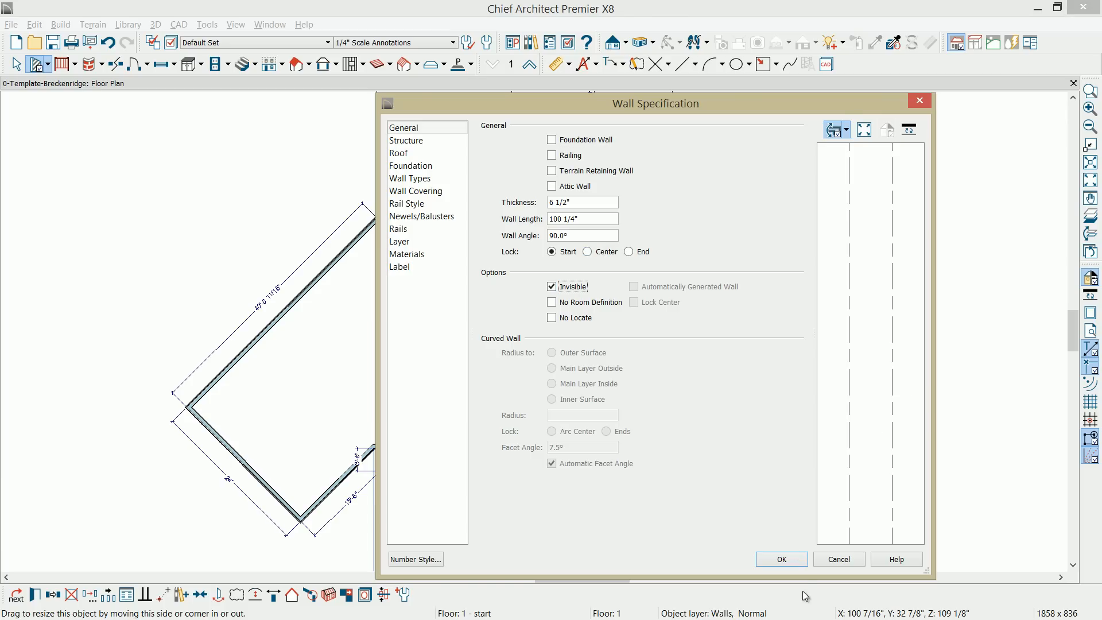
pyautogui.click(780, 559)
pyautogui.click(524, 283)
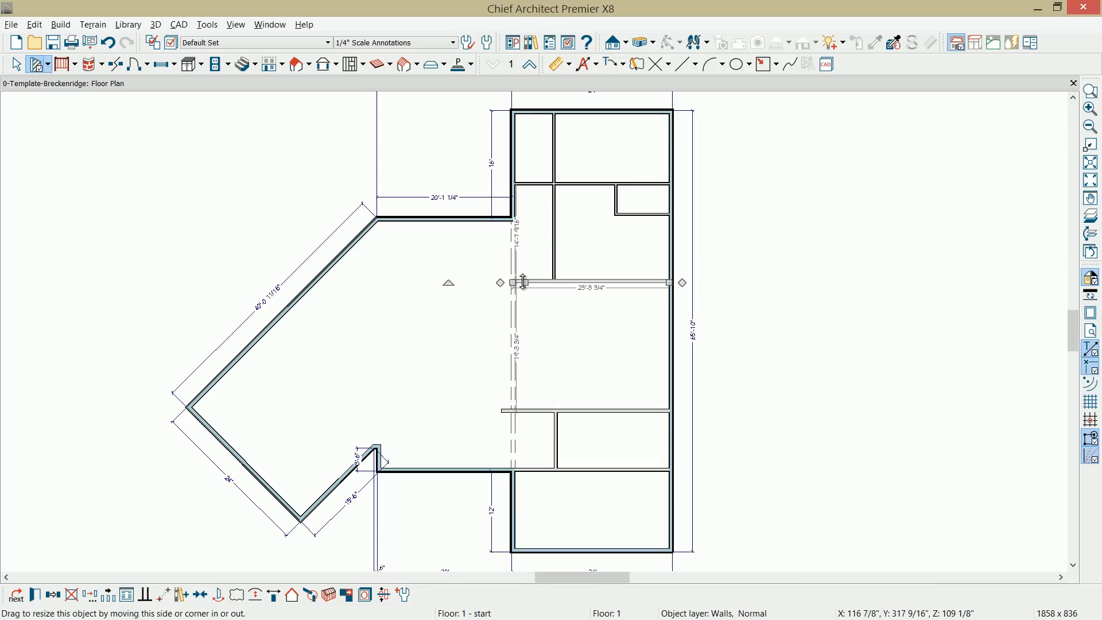
pyautogui.moveTo(513, 283); pyautogui.dragTo(501, 283)
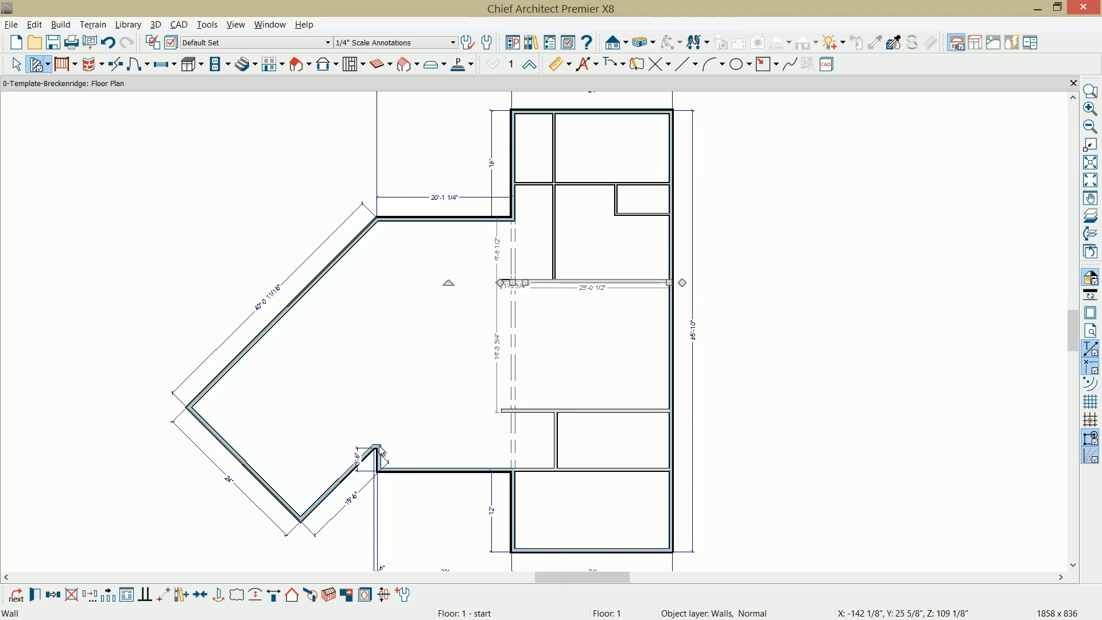
# Step: Draw a vertical interior wall from the inside corner of the lower notch up to the upper exterior wall, closing off the angled wing
pyautogui.click(38, 63)
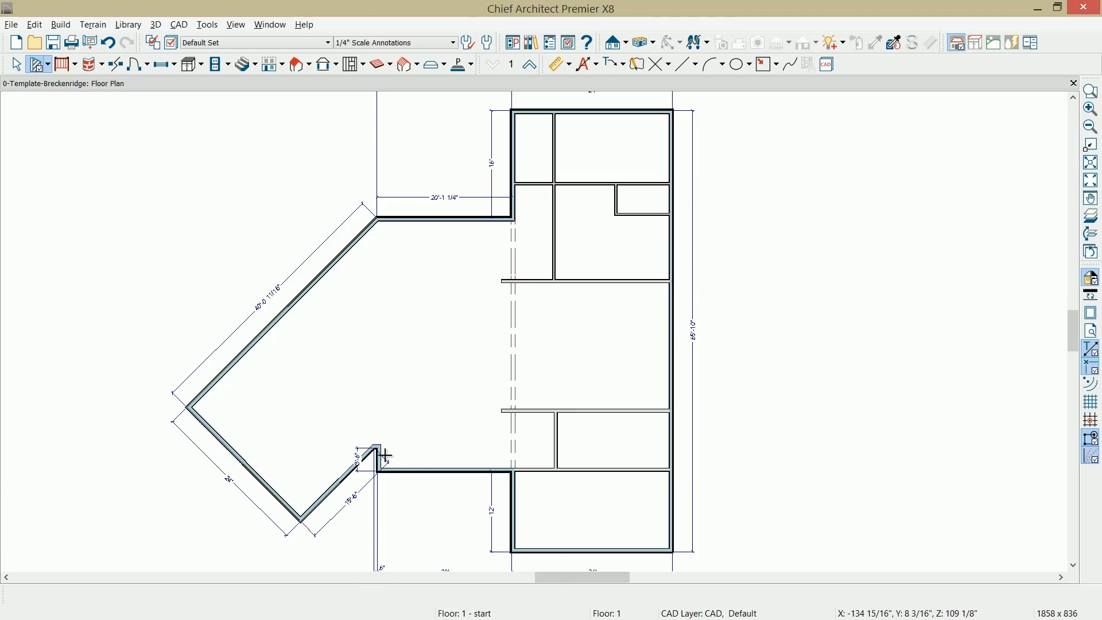
pyautogui.click(378, 446)
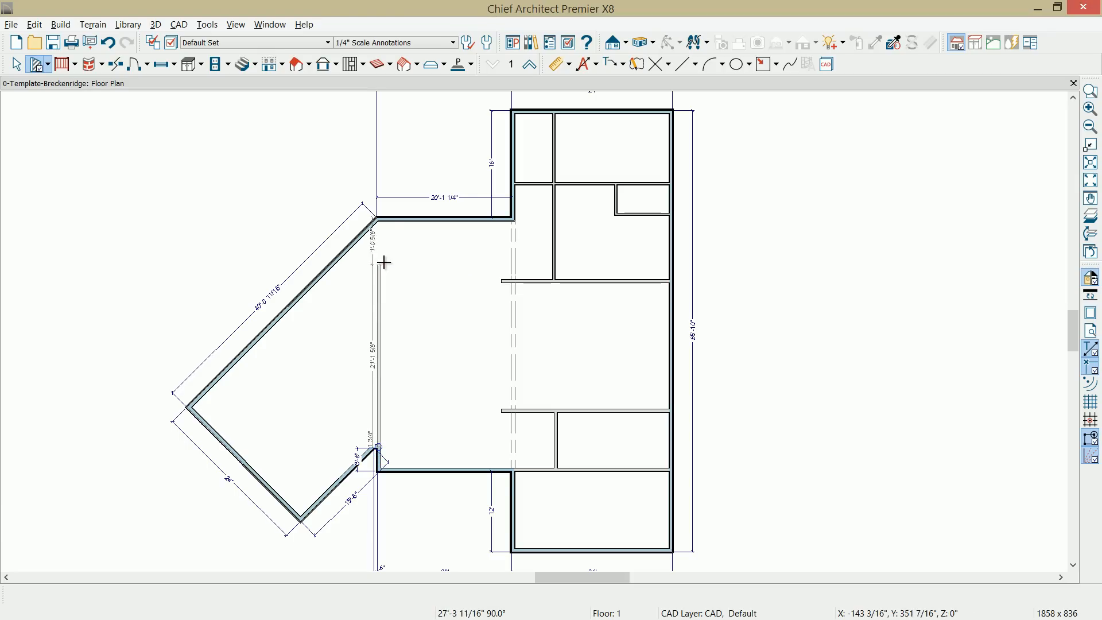
pyautogui.click(378, 236)
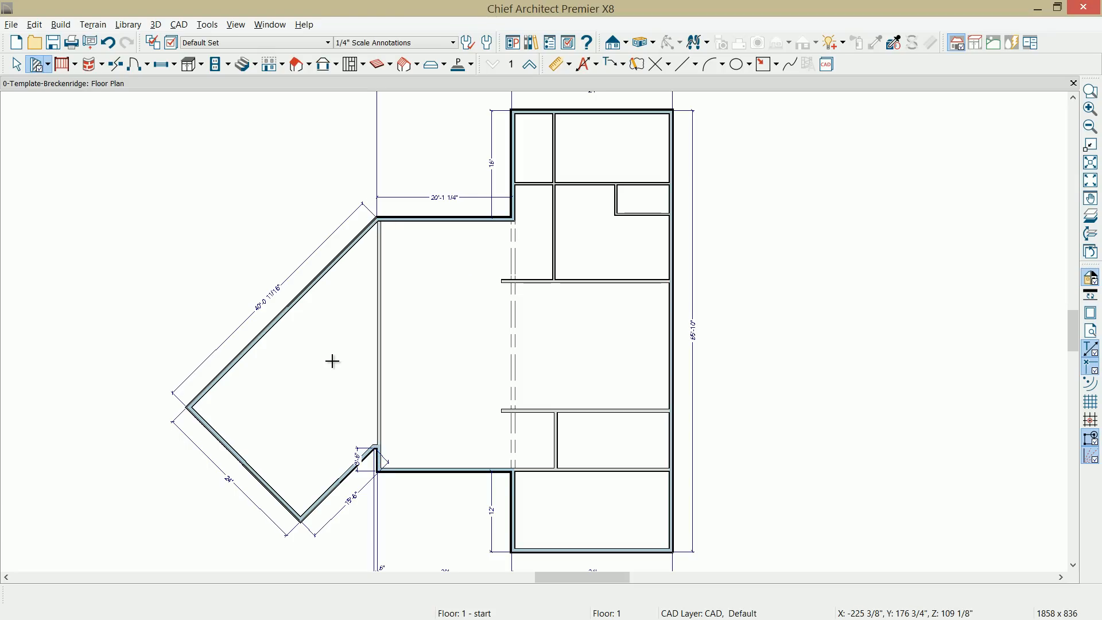
# Step: Set the room type of the angled wing to Kitchen
pyautogui.press('space')
pyautogui.click(332, 362)
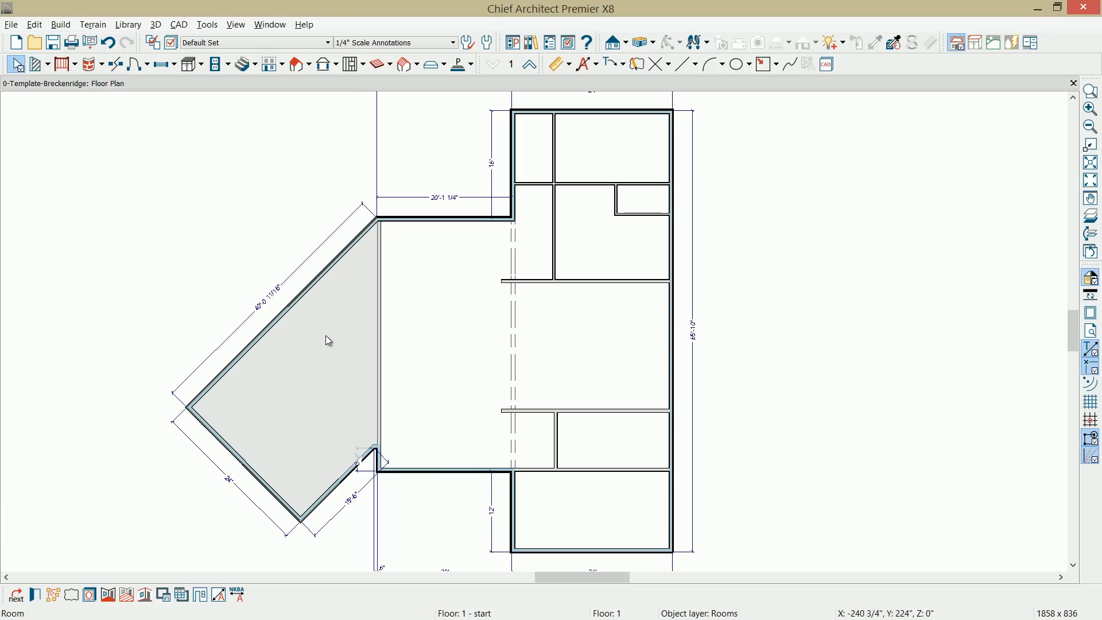
pyautogui.doubleClick(285, 363)
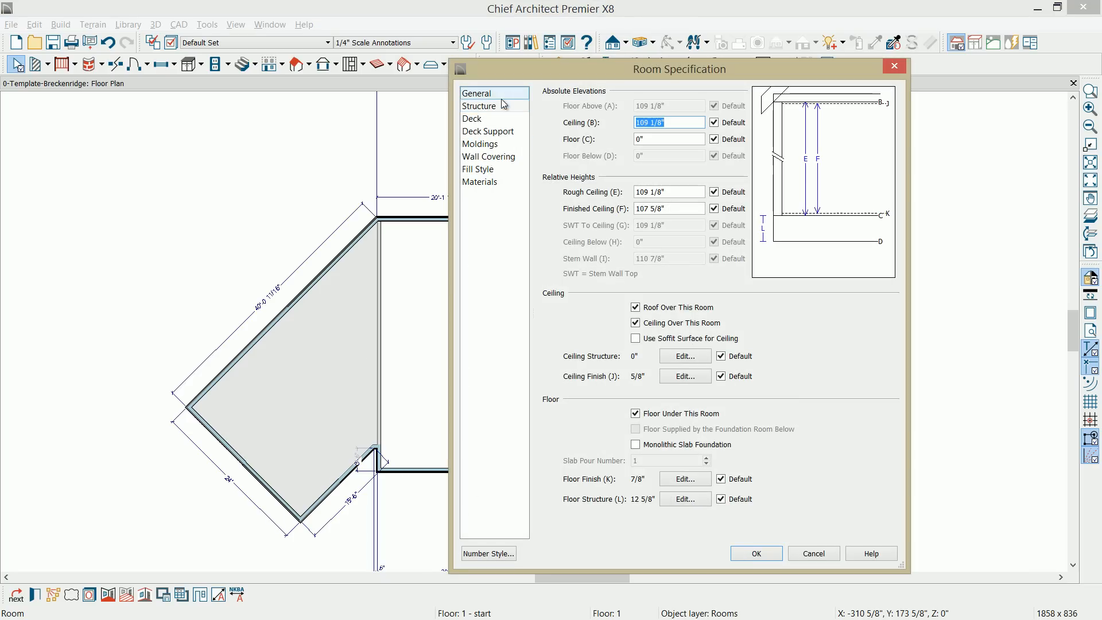
pyautogui.click(503, 94)
pyautogui.click(664, 108)
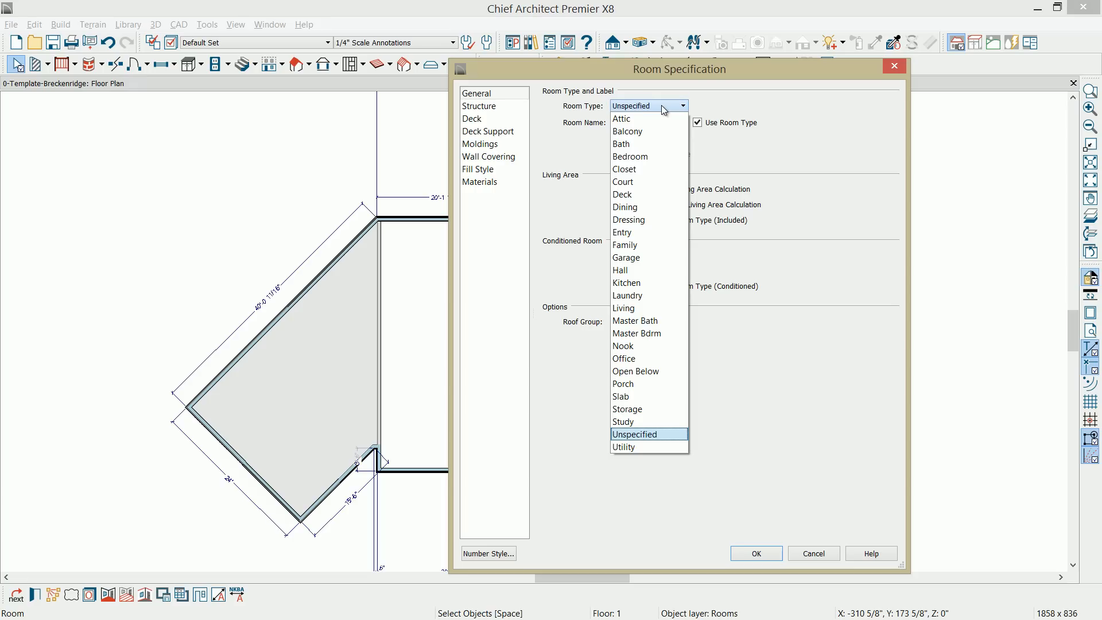
pyautogui.press('k')
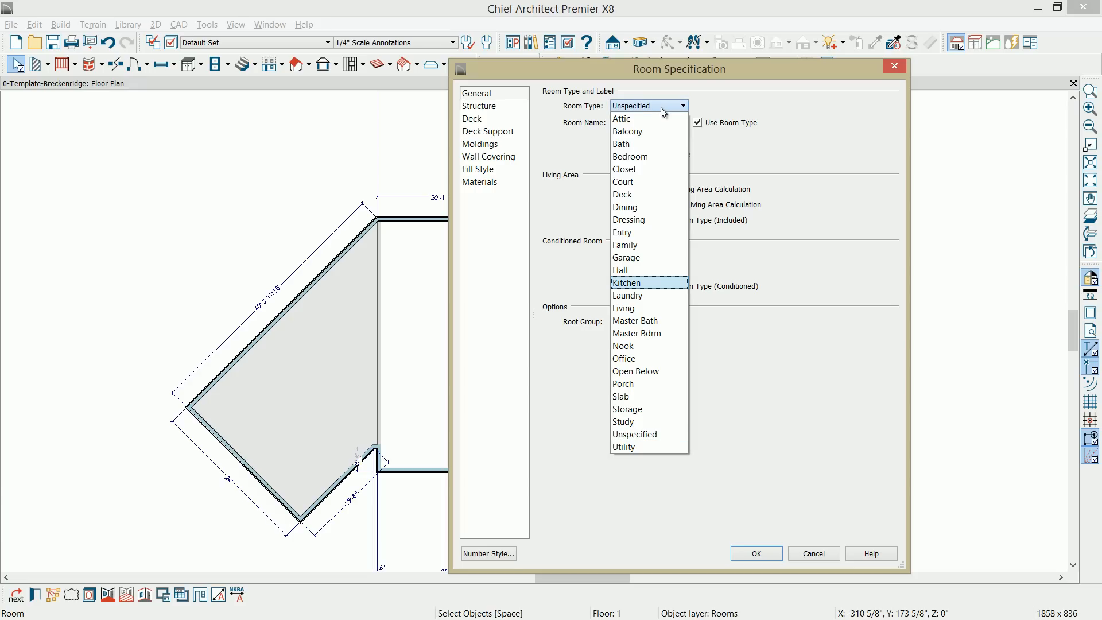
pyautogui.press('Return')
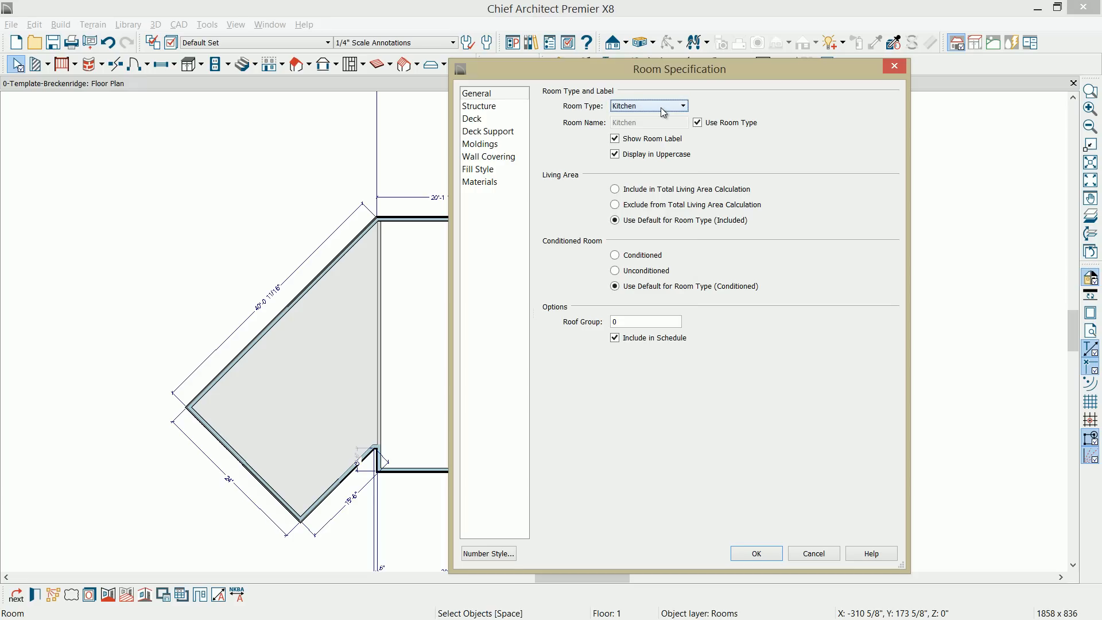
# Step: Turn off the ceiling over the kitchen and apply the room settings
pyautogui.click(502, 109)
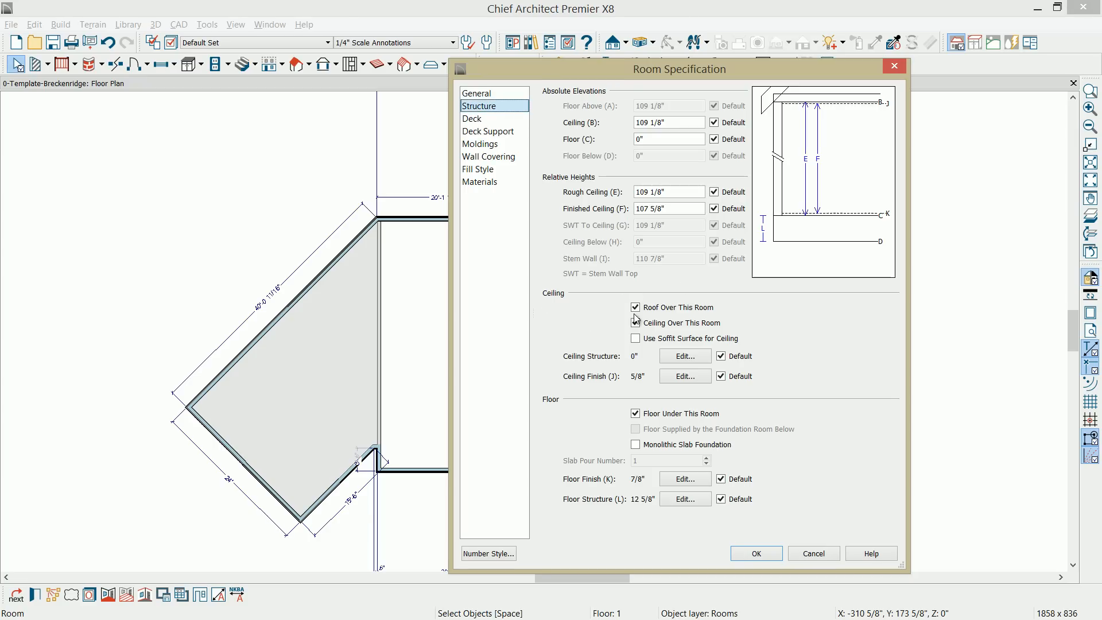
pyautogui.click(638, 326)
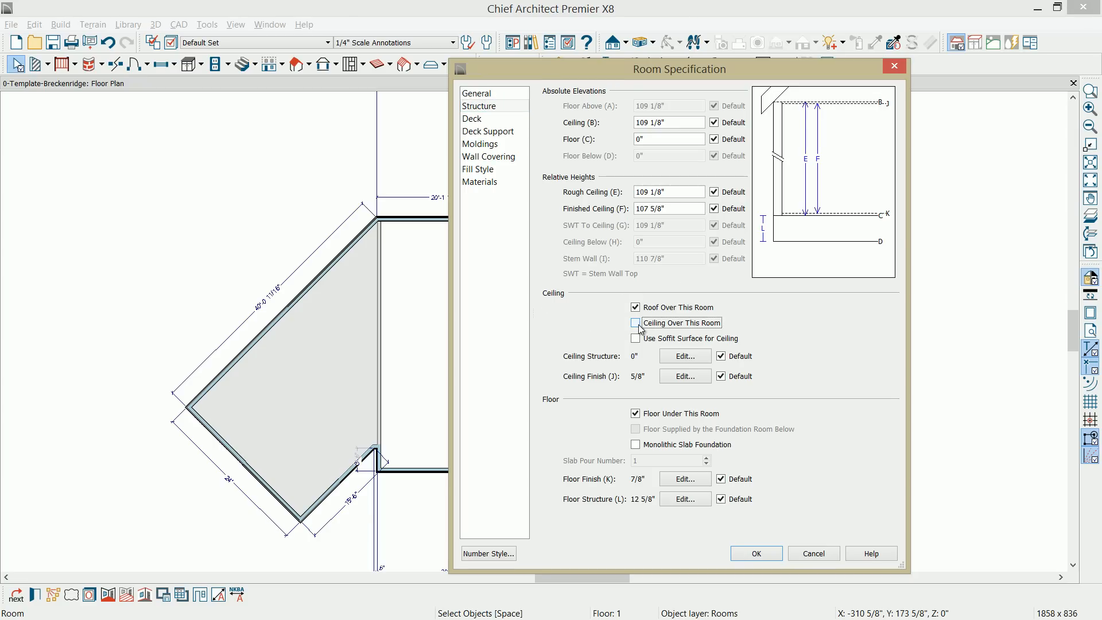
pyautogui.click(779, 554)
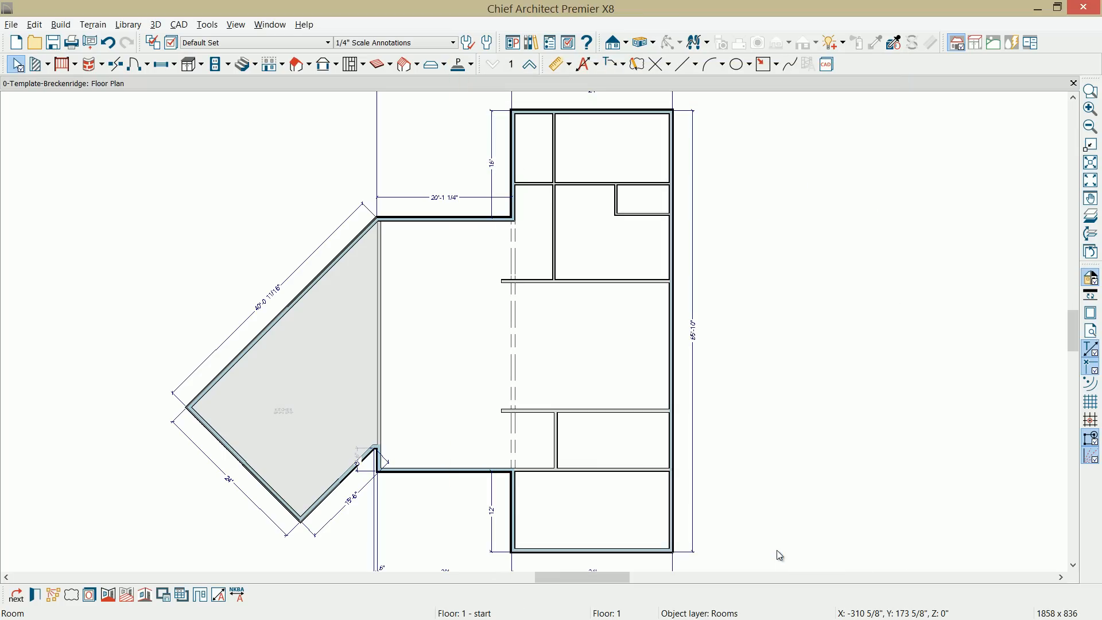
pyautogui.click(779, 555)
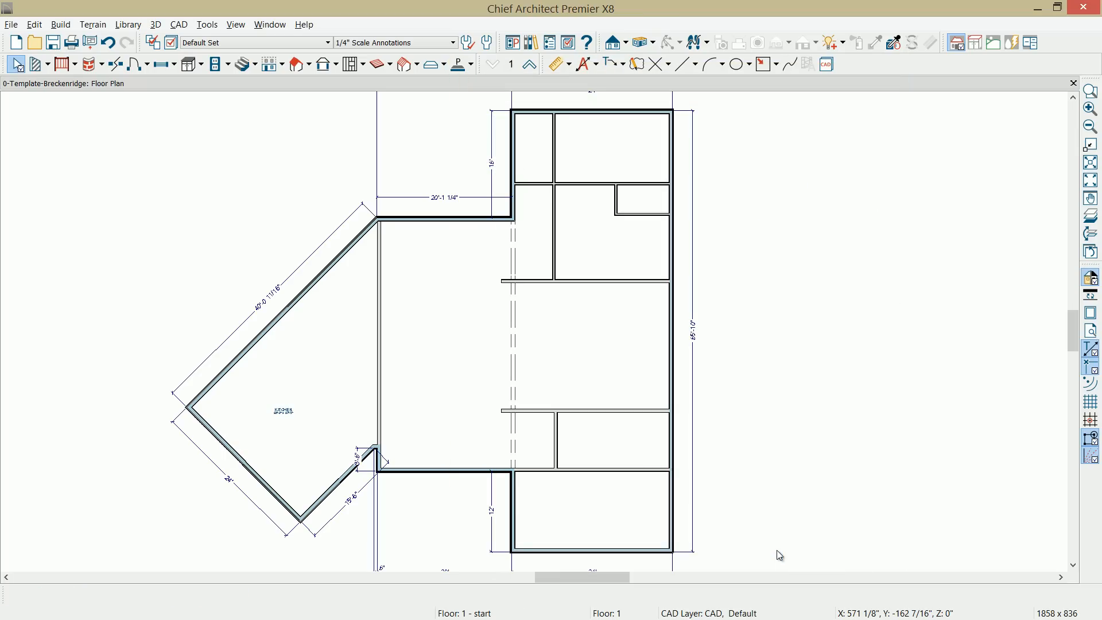
# Step: Make the interior wall between the kitchen and the central room invisible
pyautogui.click(378, 411)
pyautogui.doubleClick(378, 411)
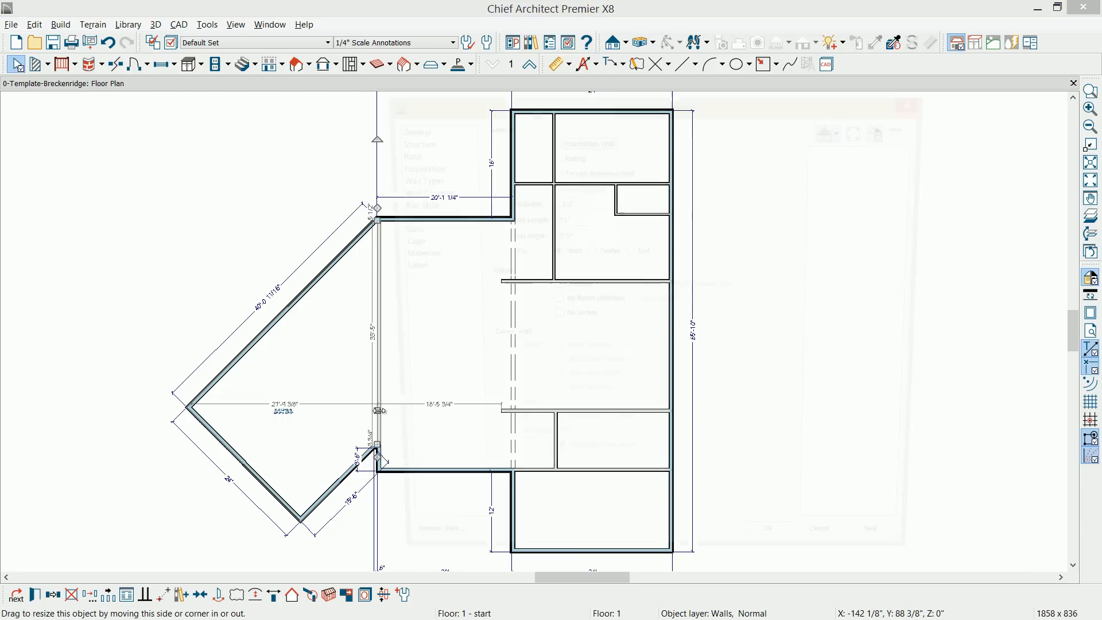
pyautogui.click(562, 288)
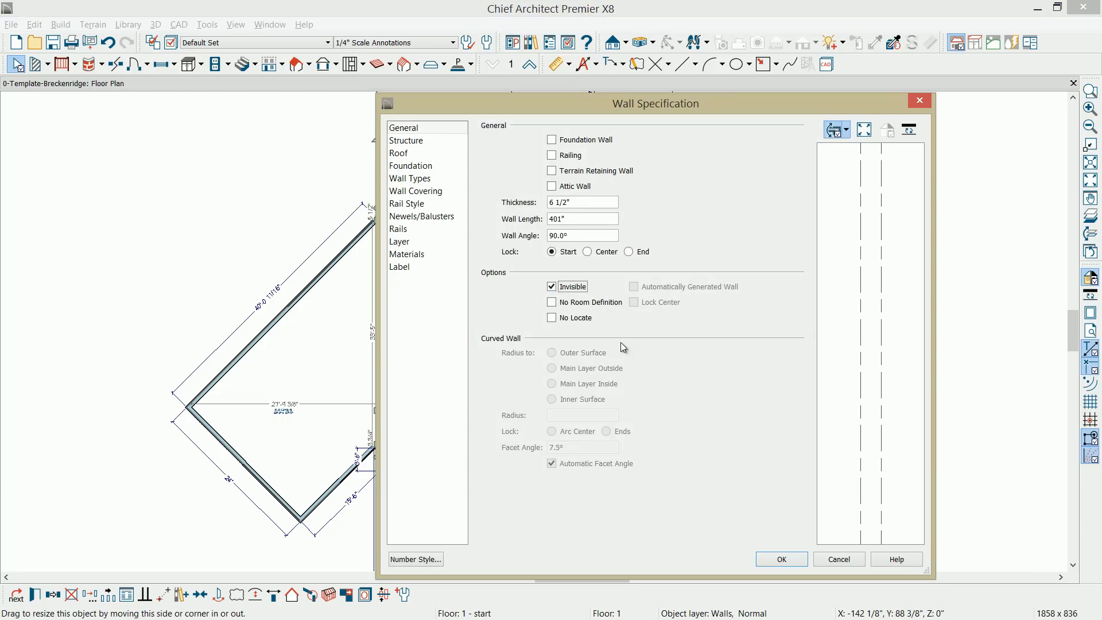
pyautogui.click(770, 560)
pyautogui.press('Escape')
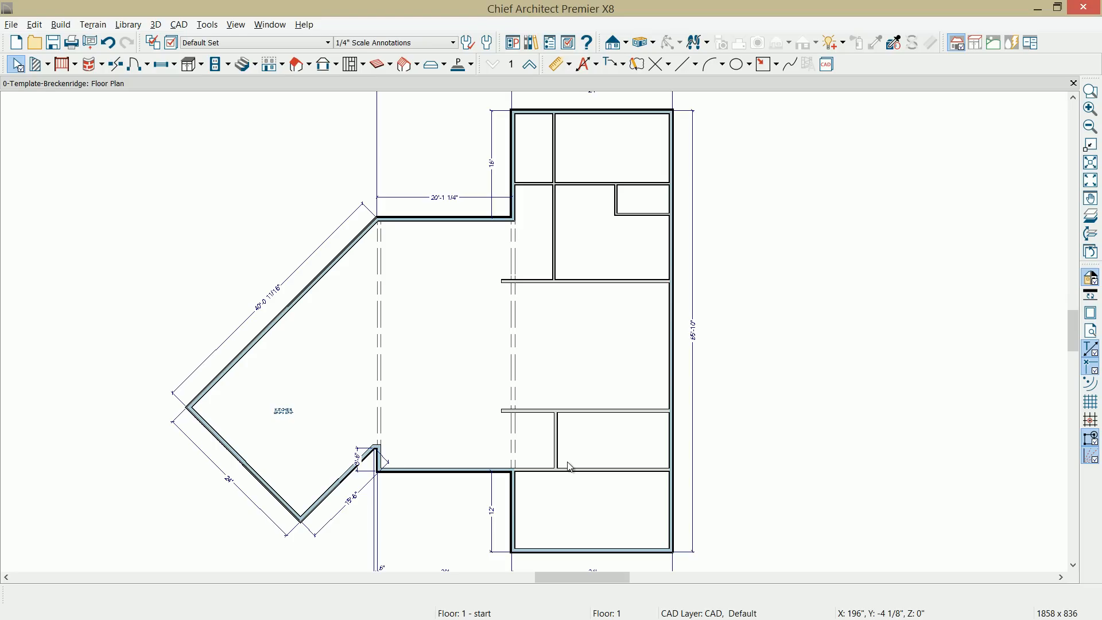
# Step: Set the central room's type to Living and give it the custom name "Living / Entertainment"
pyautogui.doubleClick(419, 381)
pyautogui.click(477, 93)
pyautogui.click(644, 107)
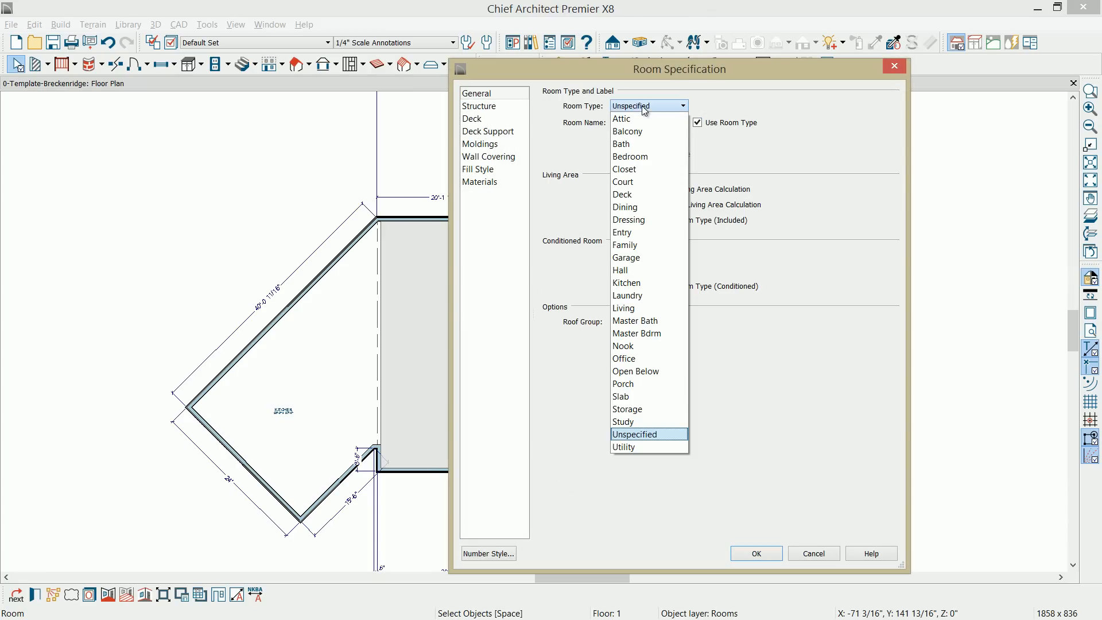
pyautogui.press('l')
pyautogui.press('Down')
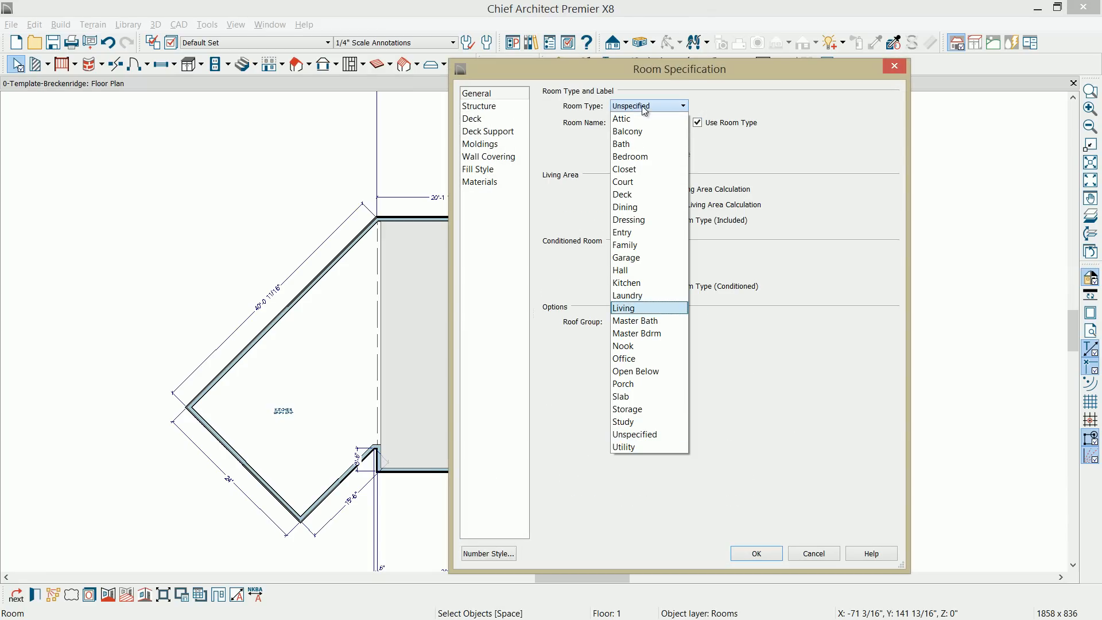
pyautogui.press('Return')
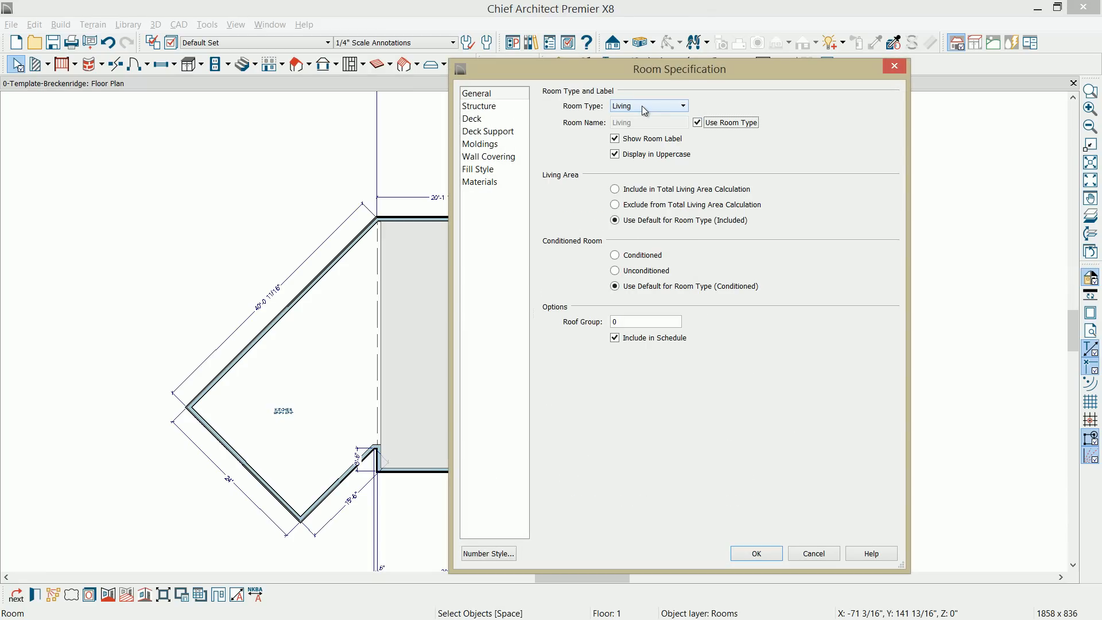
pyautogui.click(698, 123)
pyautogui.click(670, 122)
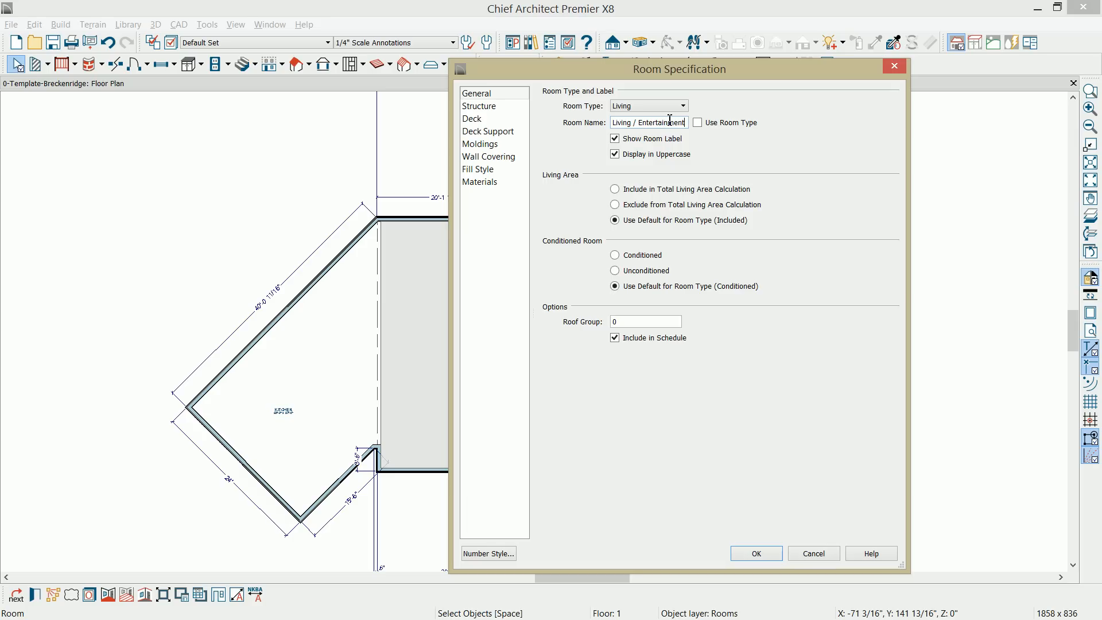
pyautogui.click(754, 553)
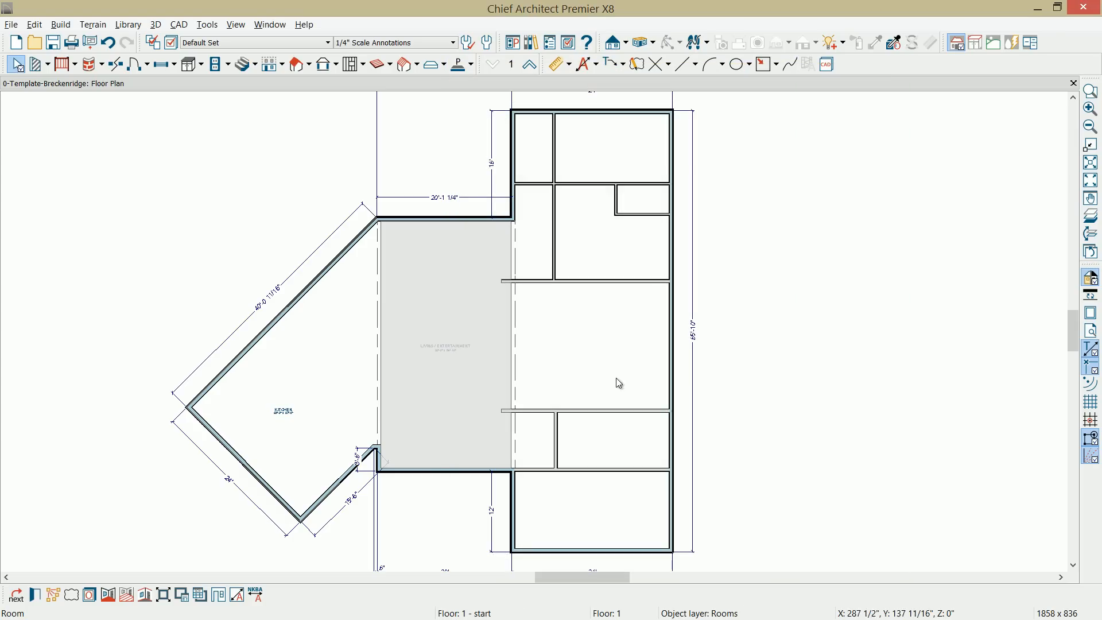
# Step: Turn off the ceiling over the central Living / Entertainment room
pyautogui.doubleClick(498, 313)
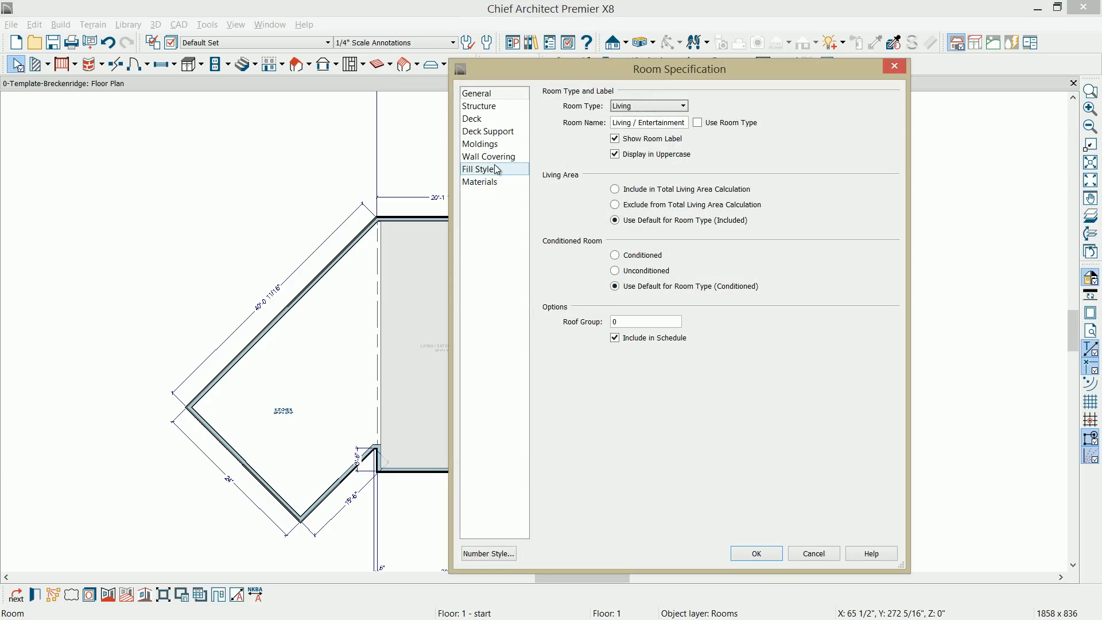
pyautogui.click(498, 107)
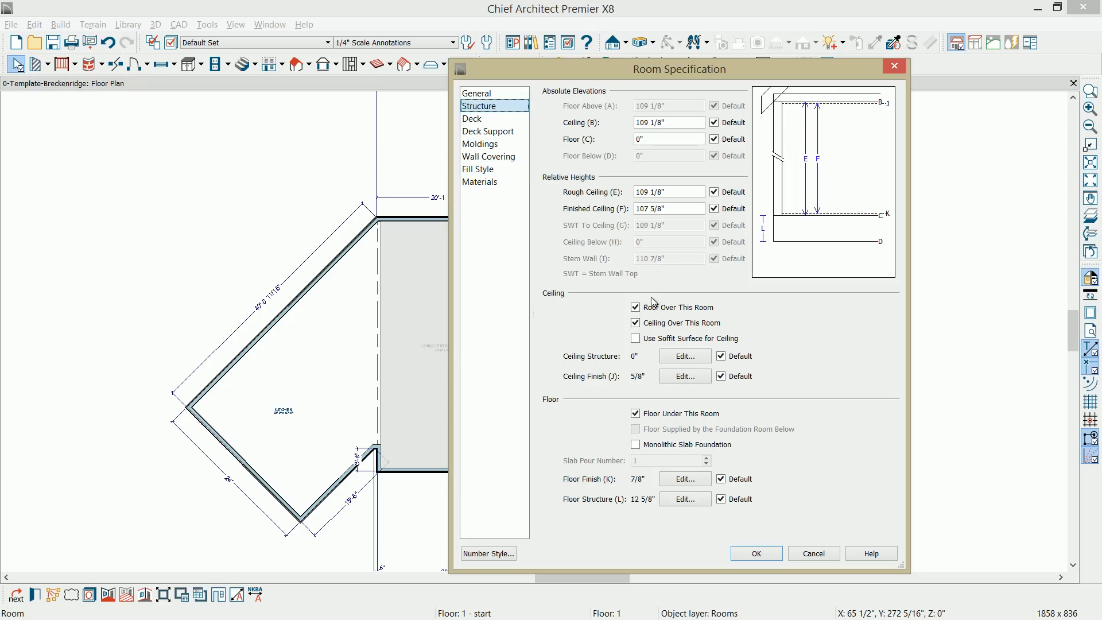
pyautogui.click(672, 323)
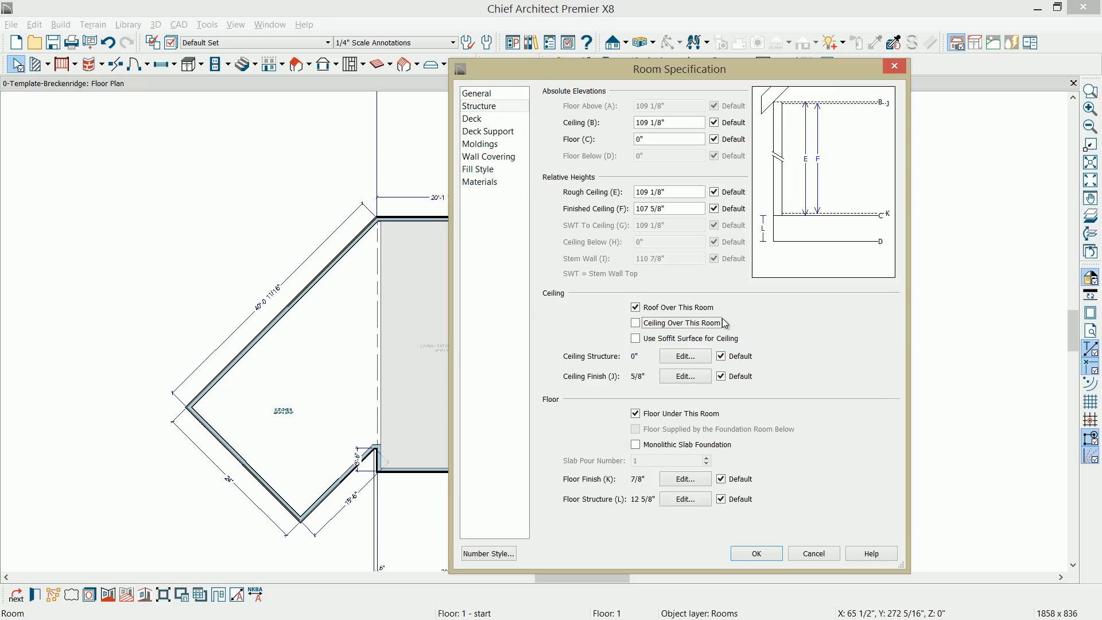
pyautogui.click(775, 554)
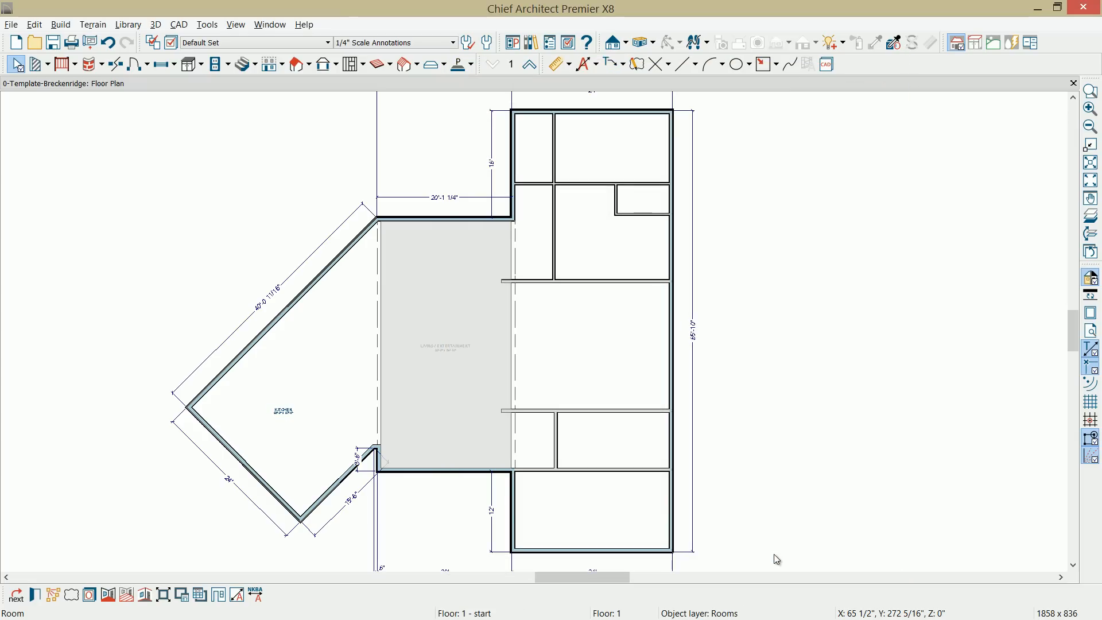
pyautogui.click(774, 554)
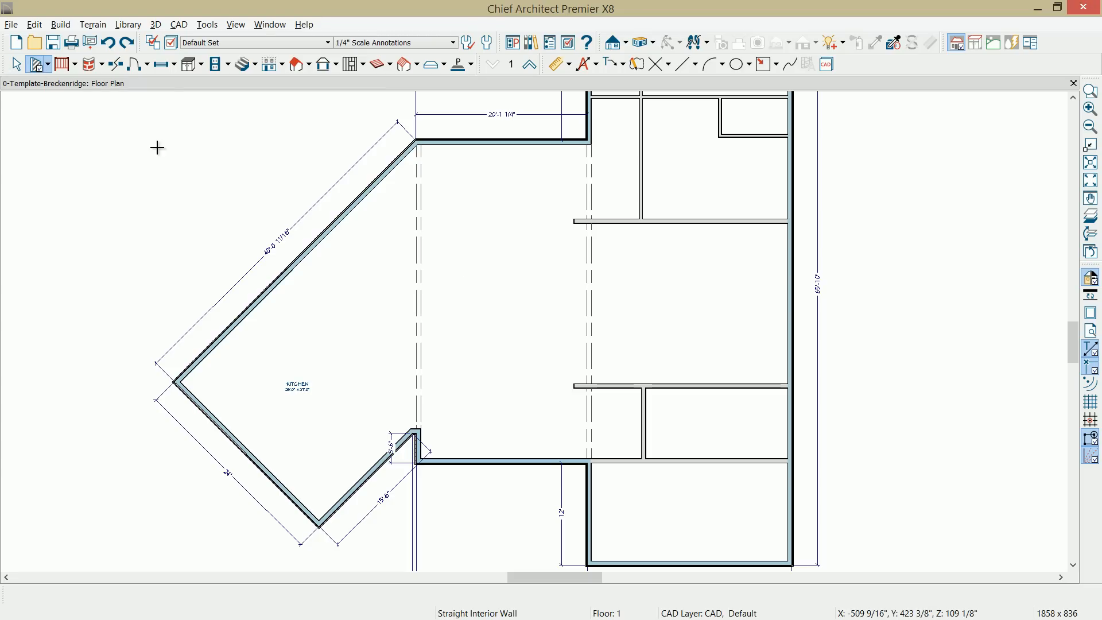
# Step: Draw a short interior wall stub at the lower end of the central room's far divider, and shorten the kitchen divider from its upper end to about 22'-11 1/2"
pyautogui.moveTo(588, 461); pyautogui.dragTo(591, 431)
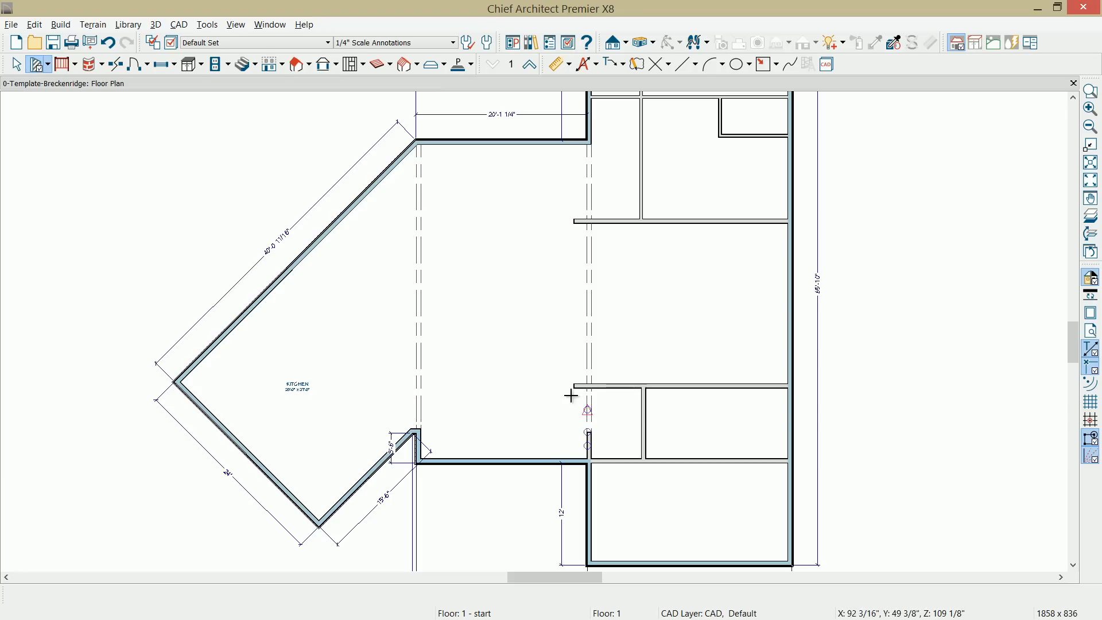
pyautogui.click(423, 303)
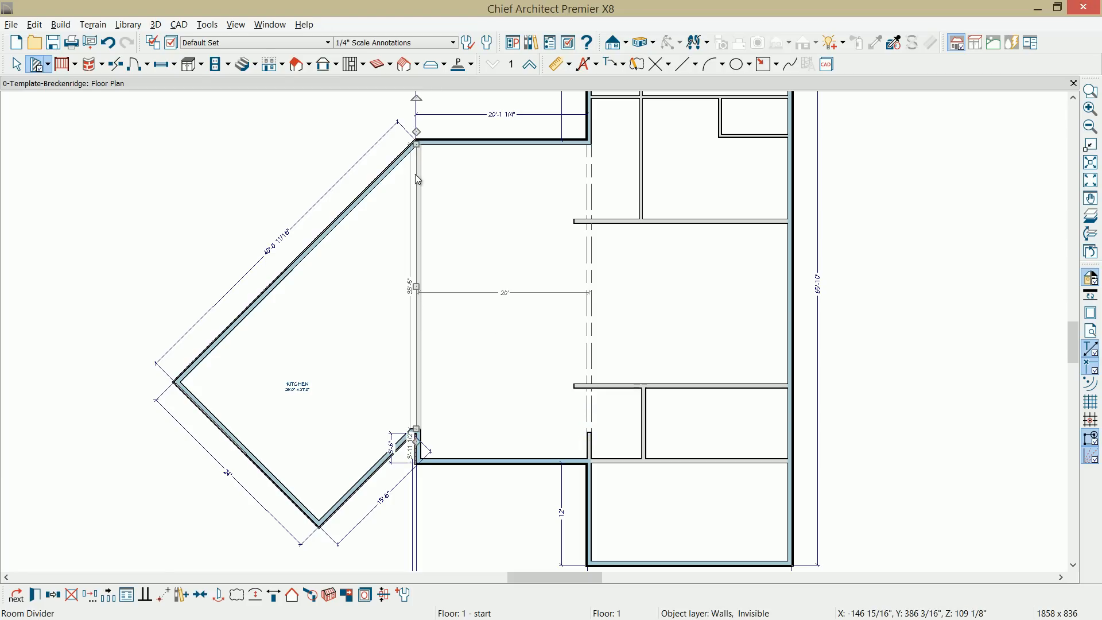
pyautogui.moveTo(416, 144); pyautogui.dragTo(417, 233)
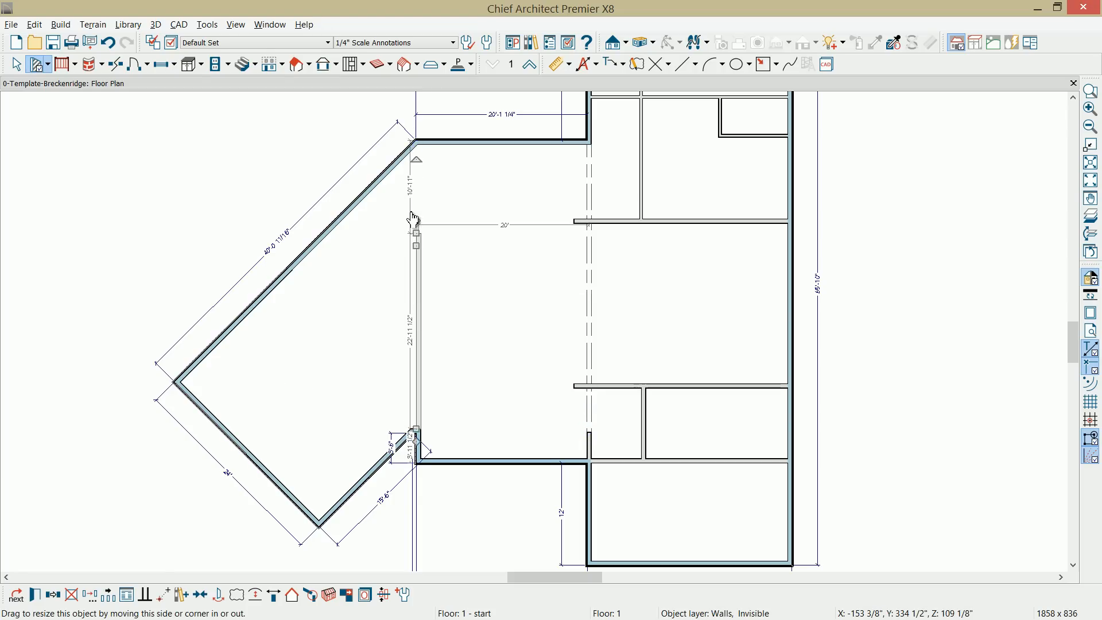
# Step: Draw a short interior wall stub upward from the shortened upper end of the kitchen divider
pyautogui.scroll(2, 414, 219)
pyautogui.click(36, 65)
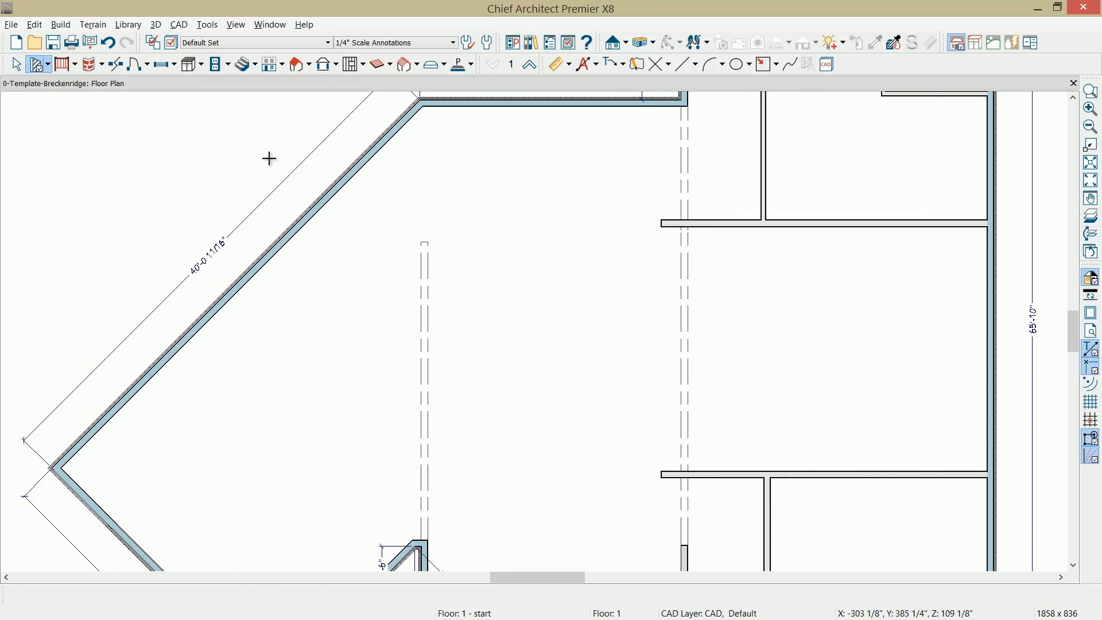
pyautogui.moveTo(425, 243); pyautogui.dragTo(425, 212)
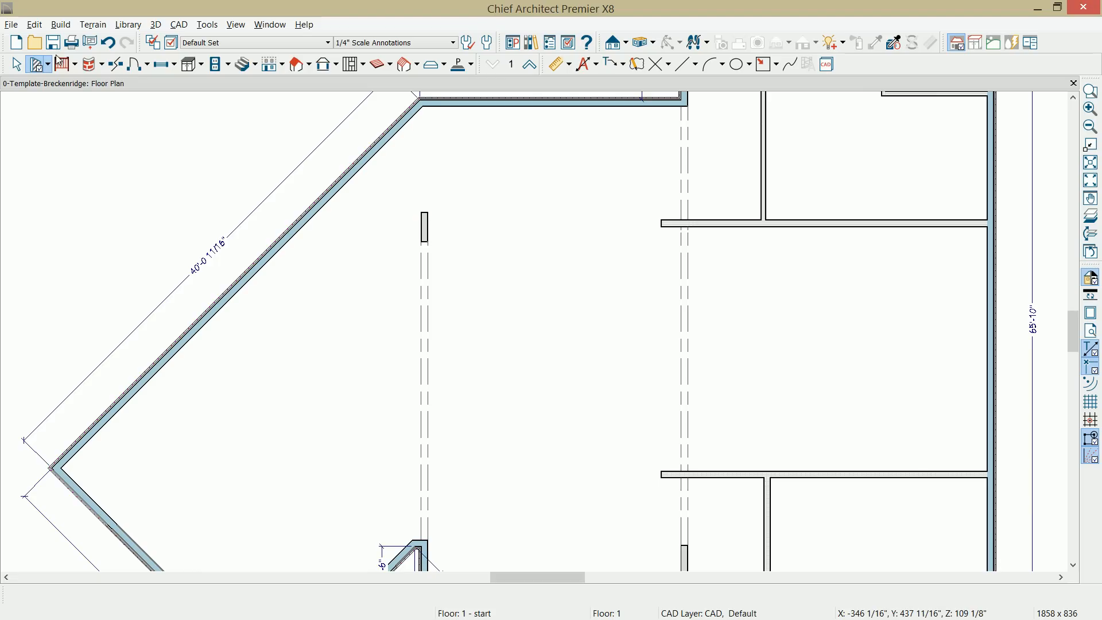
# Step: Change the default interior wall type to Interior-4
pyautogui.doubleClick(35, 64)
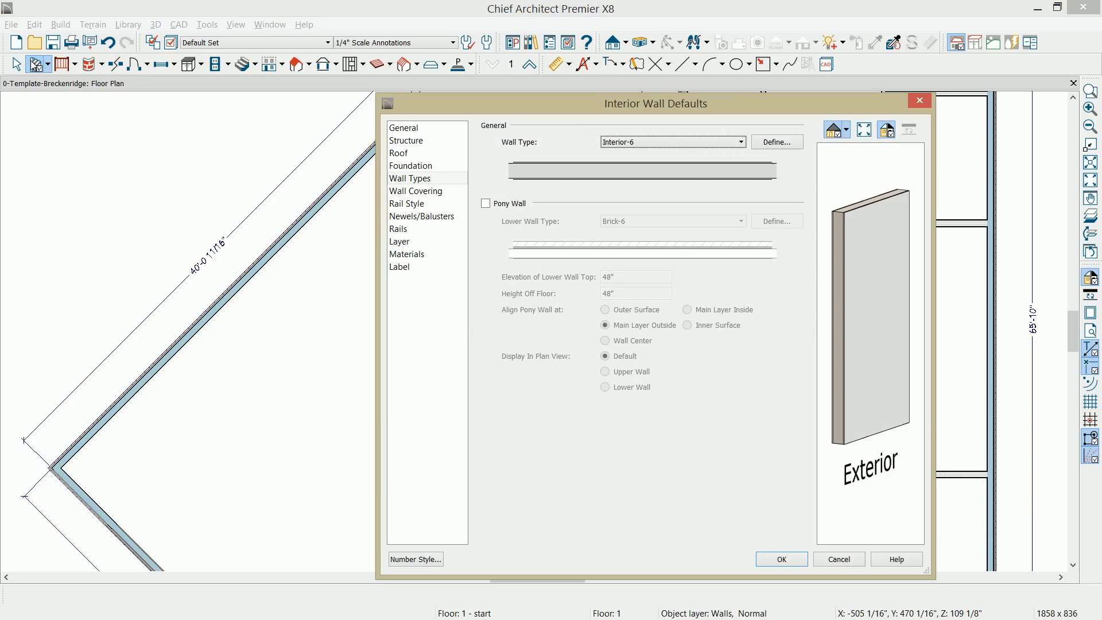
pyautogui.click(646, 144)
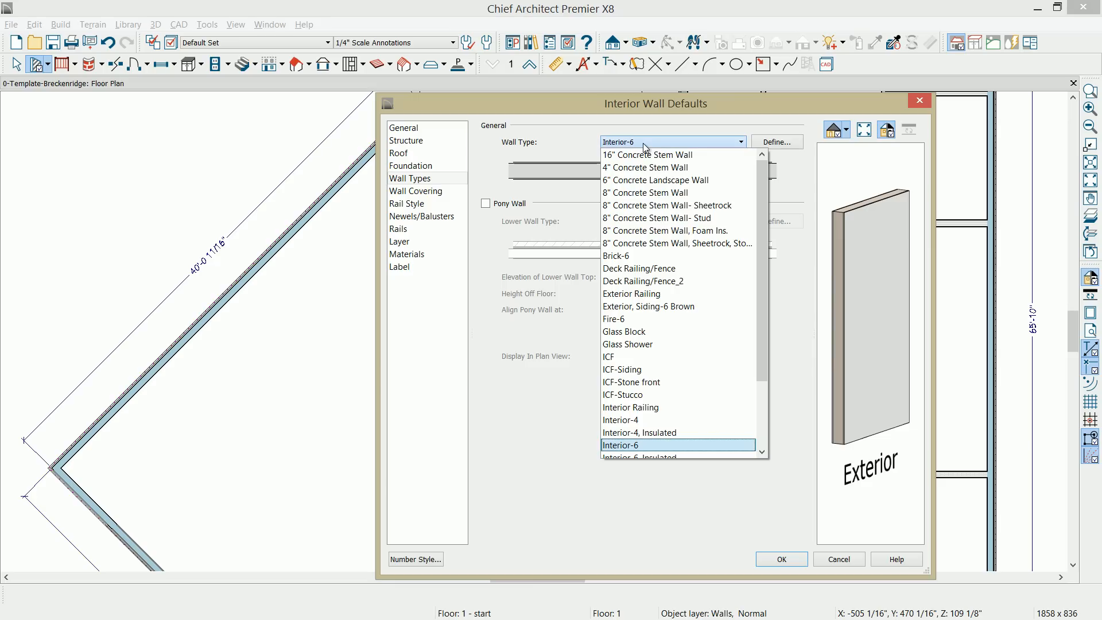
pyautogui.click(649, 419)
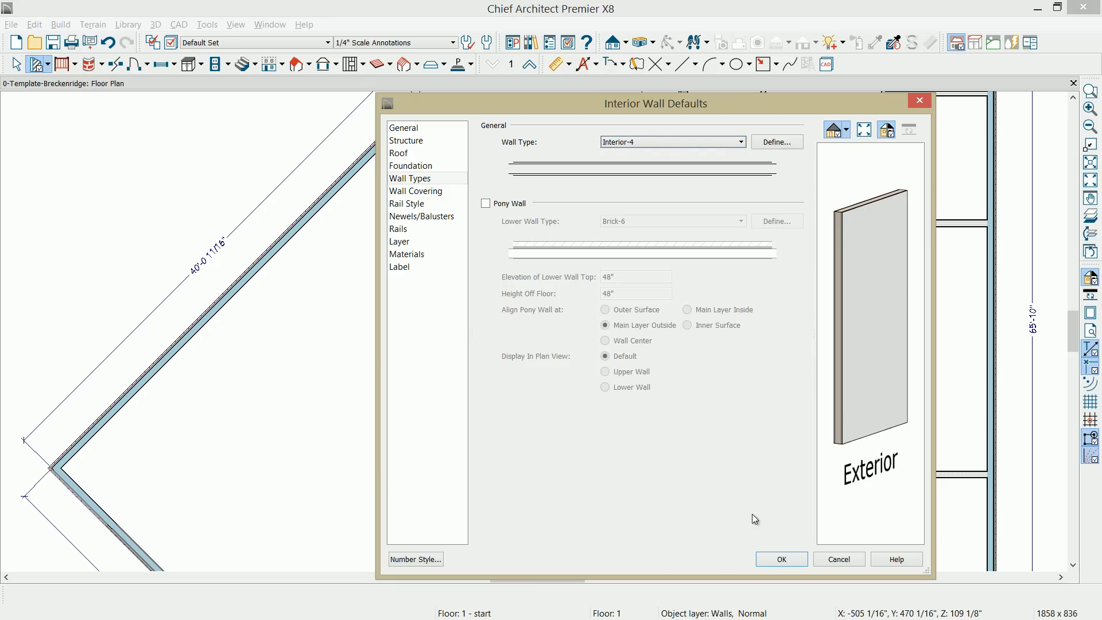
pyautogui.click(782, 559)
# Step: Draw two interior walls enclosing a small box about 4' wide in the central room's lower corner beside the kitchen
pyautogui.moveTo(764, 554); pyautogui.dragTo(729, 371, button='middle')
pyautogui.click(409, 374)
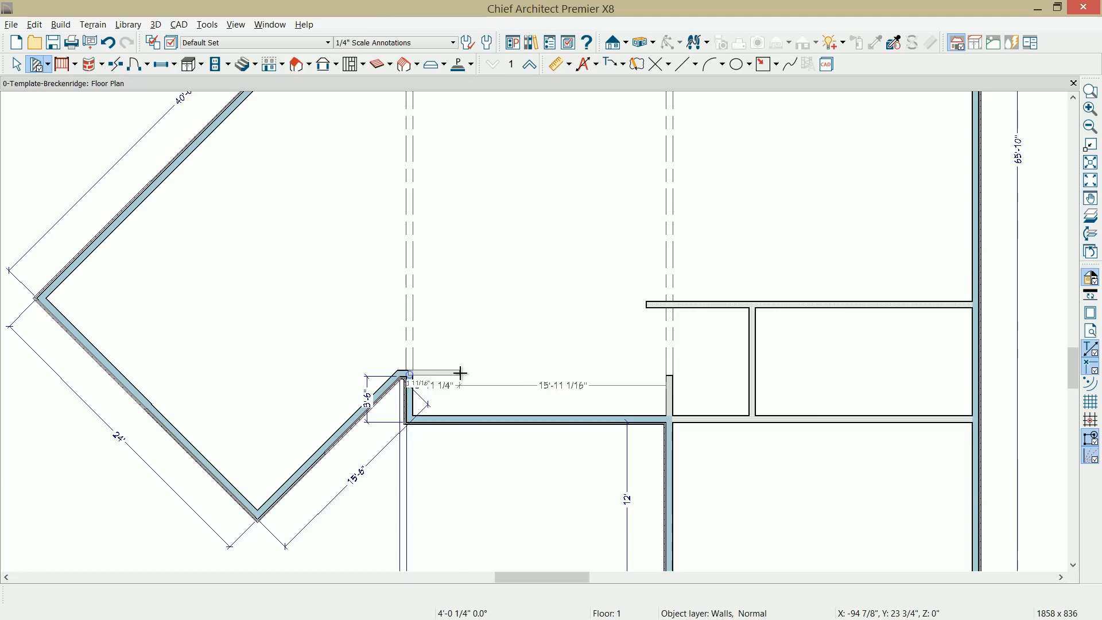
pyautogui.click(462, 373)
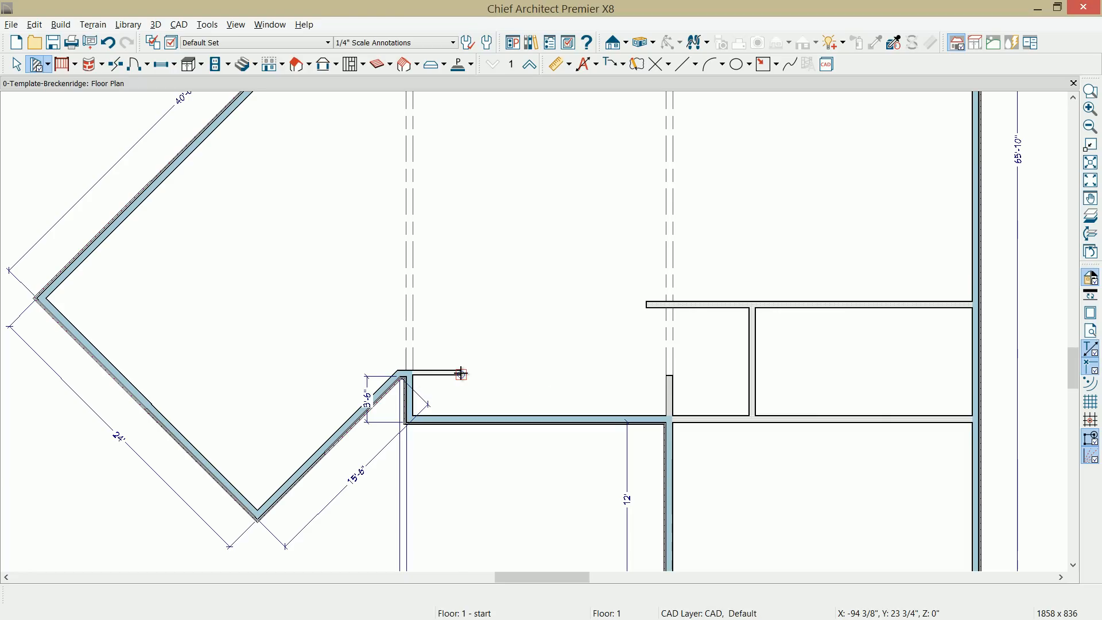
pyautogui.click(459, 414)
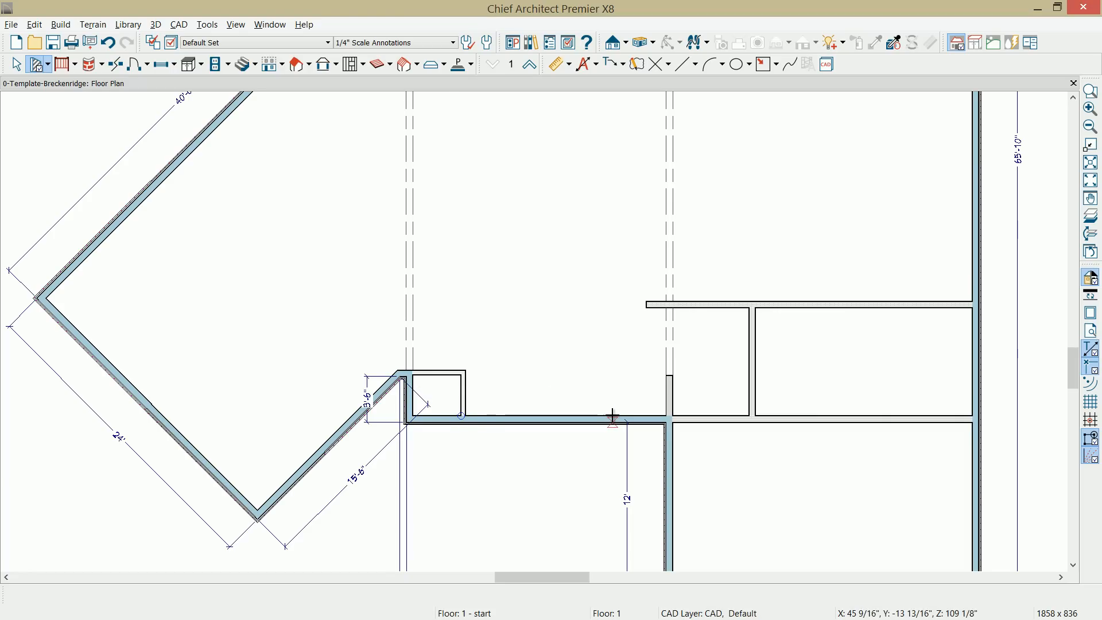
# Step: Draw a matching small box of interior walls from the lower exterior wall to the short stub at the central room's opposite lower corner
pyautogui.click(612, 415)
pyautogui.click(609, 374)
pyautogui.click(665, 375)
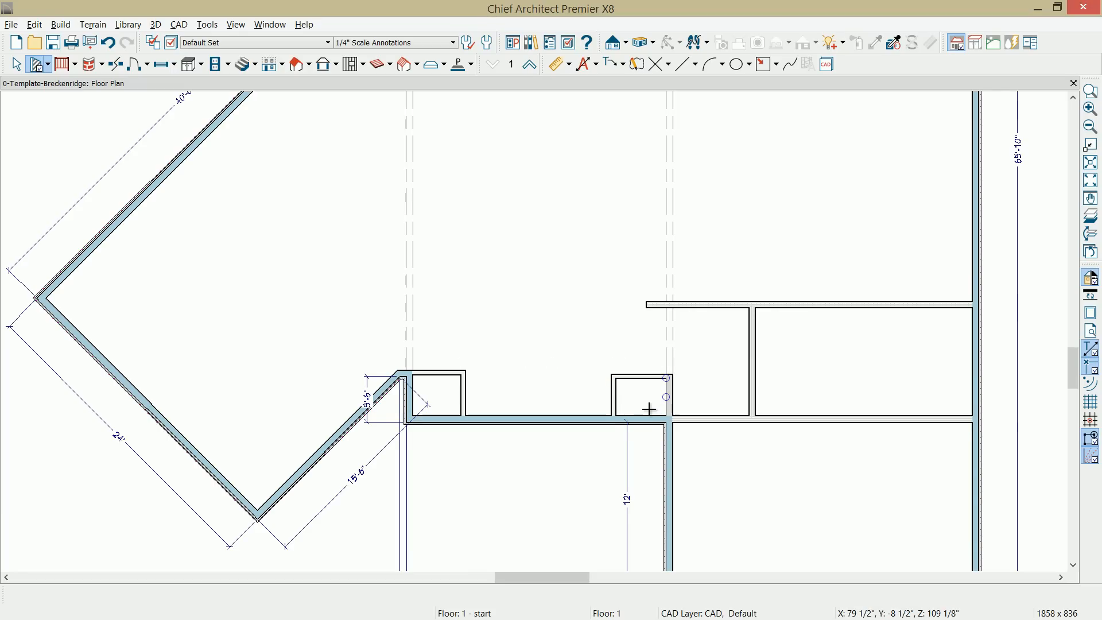
pyautogui.moveTo(650, 409); pyautogui.dragTo(645, 418, button='middle')
# Step: Enclose an angled pantry at the kitchen's upper end with diagonal interior walls from both ends of the wall stub to the angled exterior wall
pyautogui.moveTo(667, 311); pyautogui.dragTo(716, 556, button='middle')
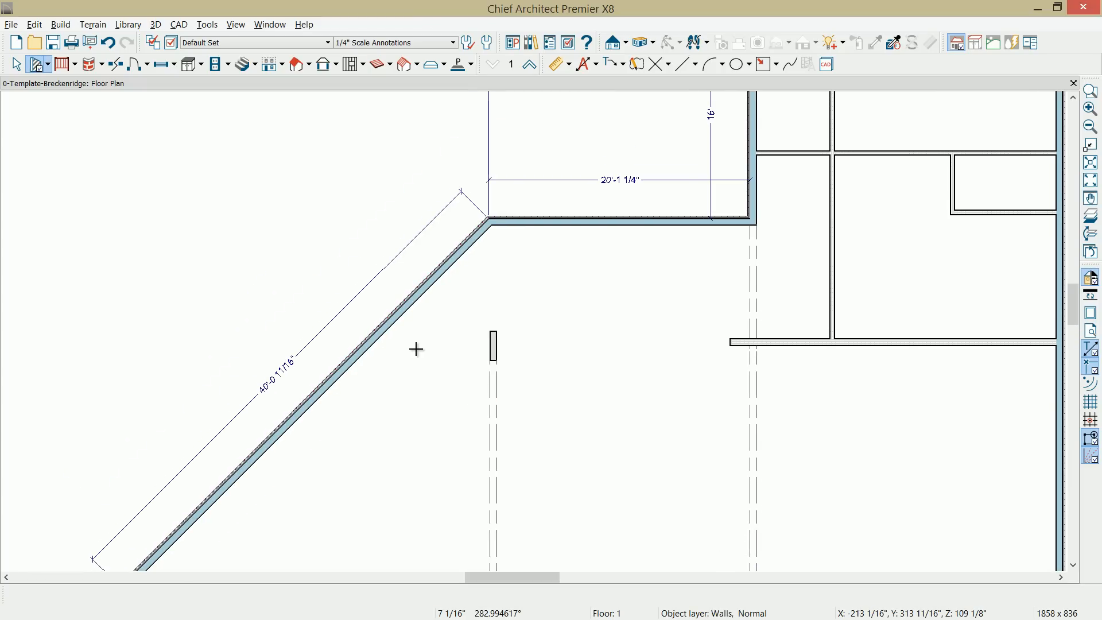
pyautogui.moveTo(492, 332); pyautogui.dragTo(436, 283)
pyautogui.moveTo(487, 359); pyautogui.dragTo(374, 339)
pyautogui.moveTo(451, 396); pyautogui.dragTo(439, 265, button='middle')
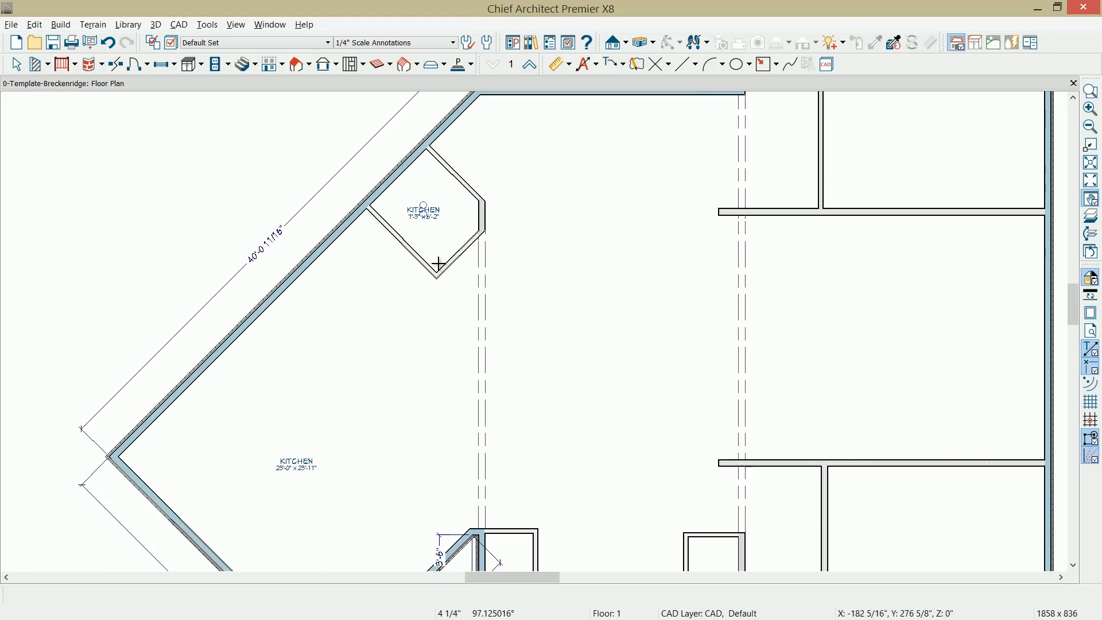
# Step: Give the small angled room in the kitchen's upper corner the custom name "Pantry", keeping its room type as Kitchen
pyautogui.scroll(-1, 438, 265)
pyautogui.click(427, 384)
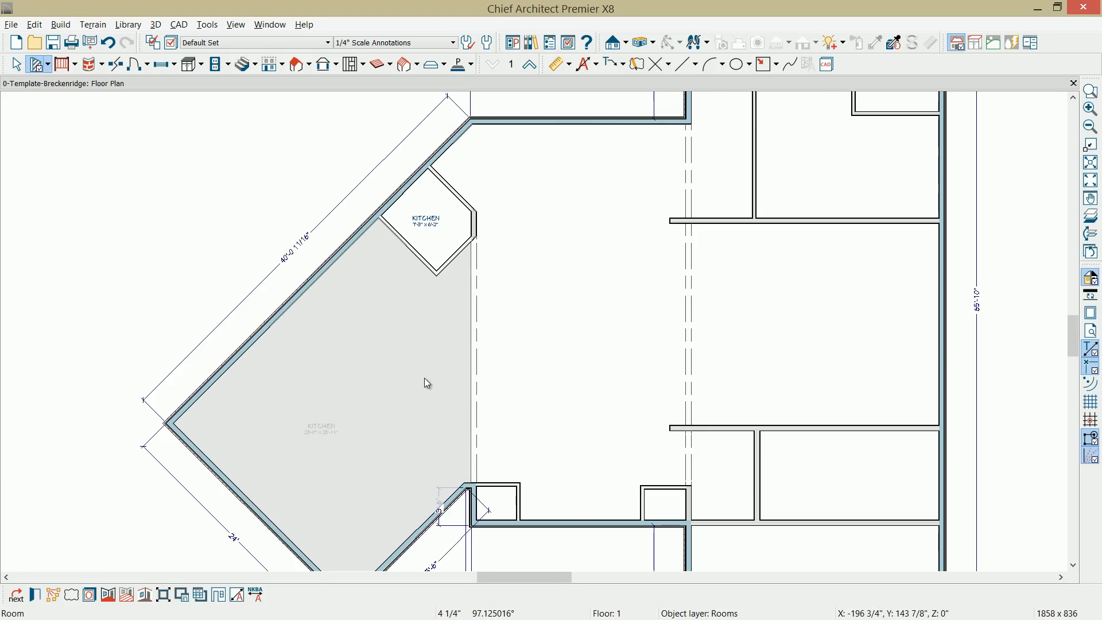
pyautogui.click(422, 201)
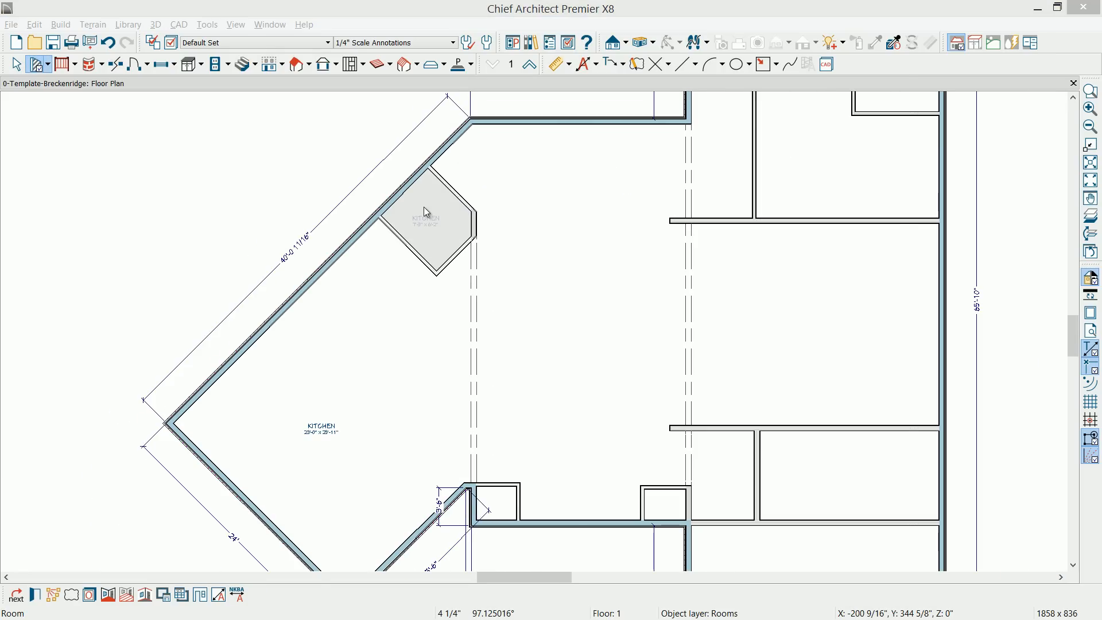
pyautogui.doubleClick(425, 204)
pyautogui.click(515, 97)
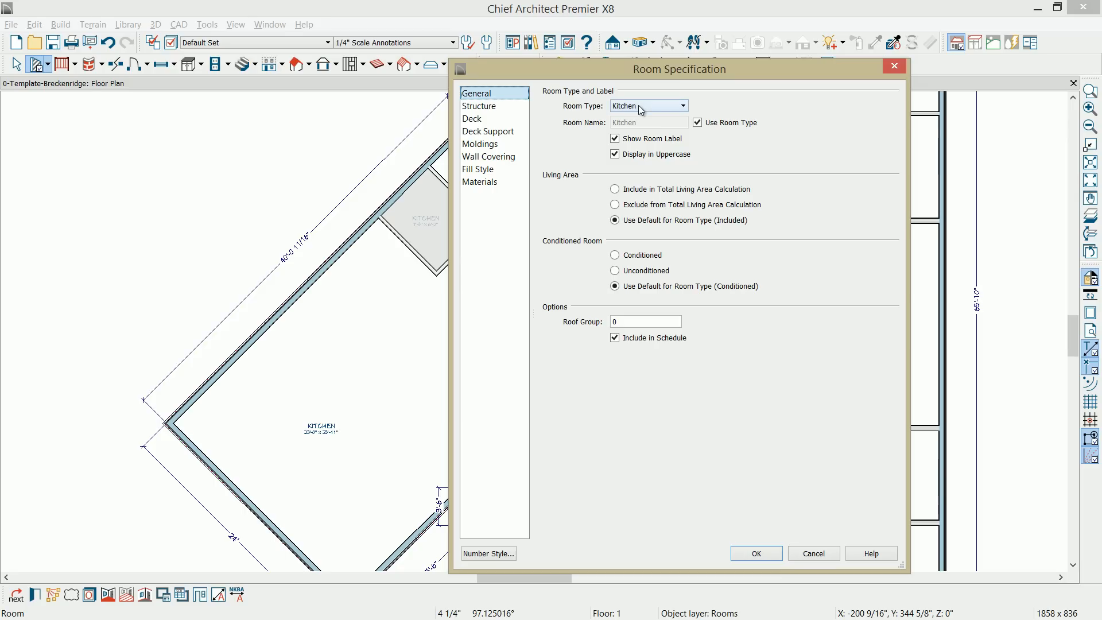
pyautogui.click(698, 123)
pyautogui.moveTo(652, 122); pyautogui.dragTo(579, 122)
pyautogui.click(639, 109)
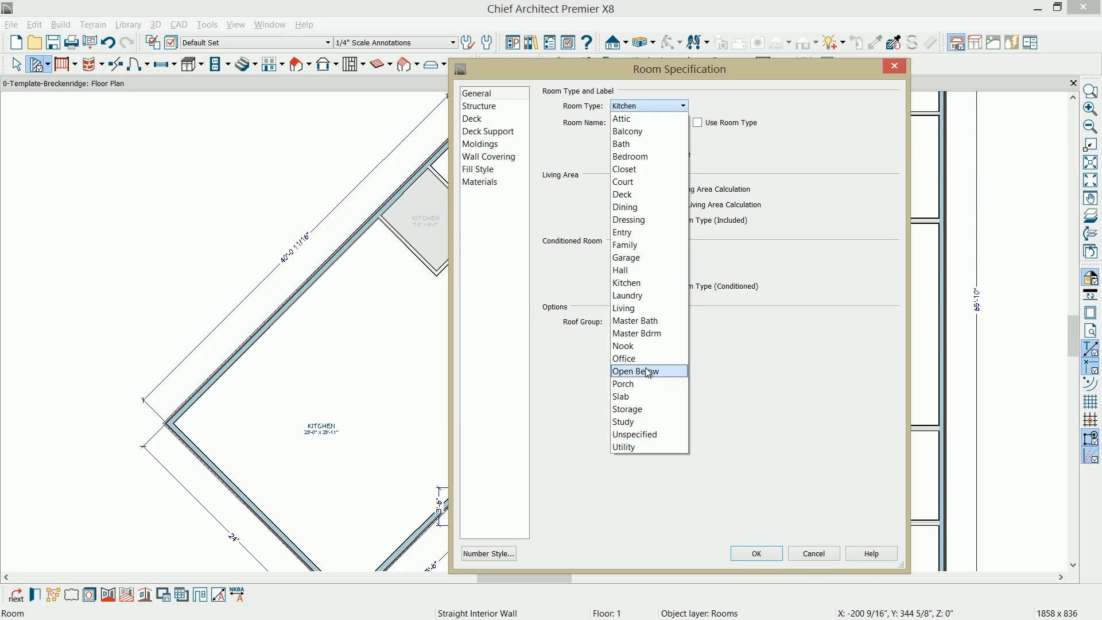
pyautogui.press('Escape')
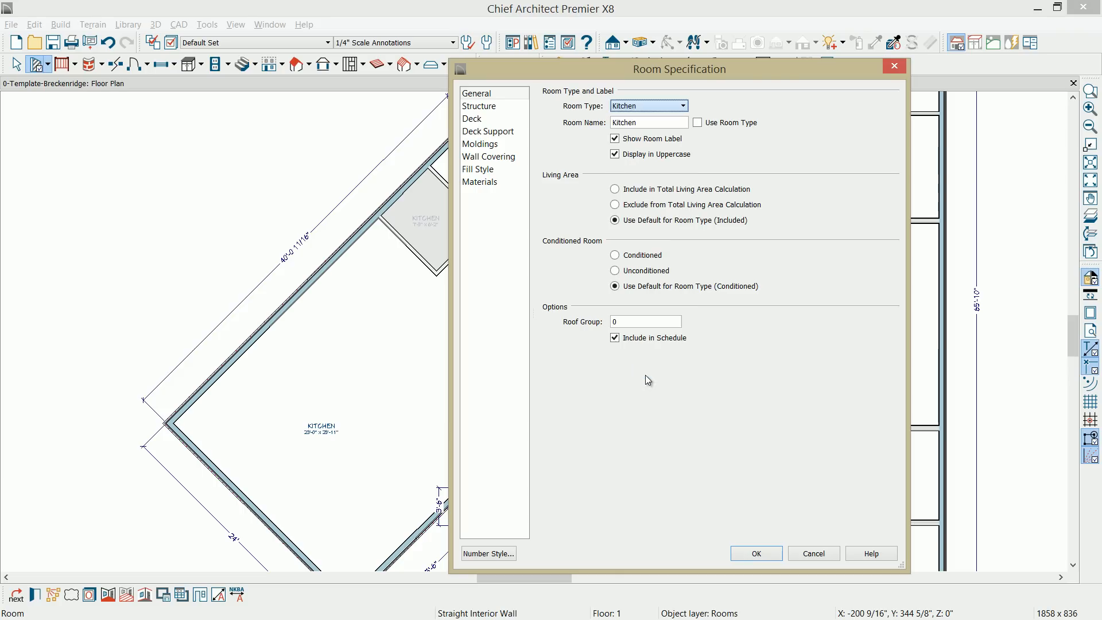
pyautogui.click(655, 122)
pyautogui.moveTo(655, 124); pyautogui.dragTo(566, 121)
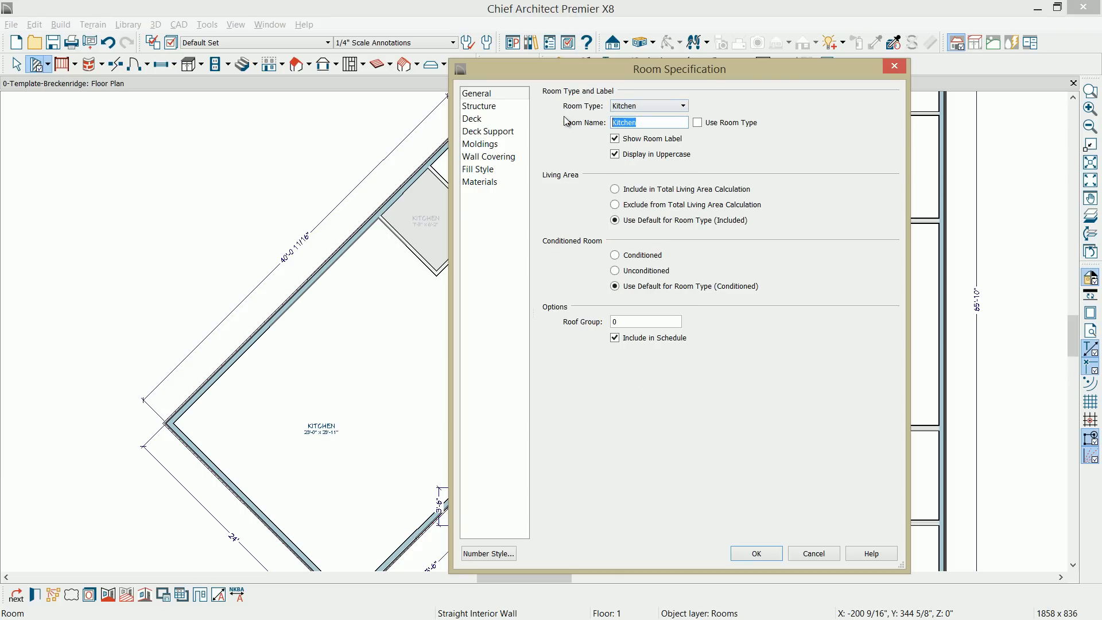
pyautogui.write('Pantry')
pyautogui.click(757, 551)
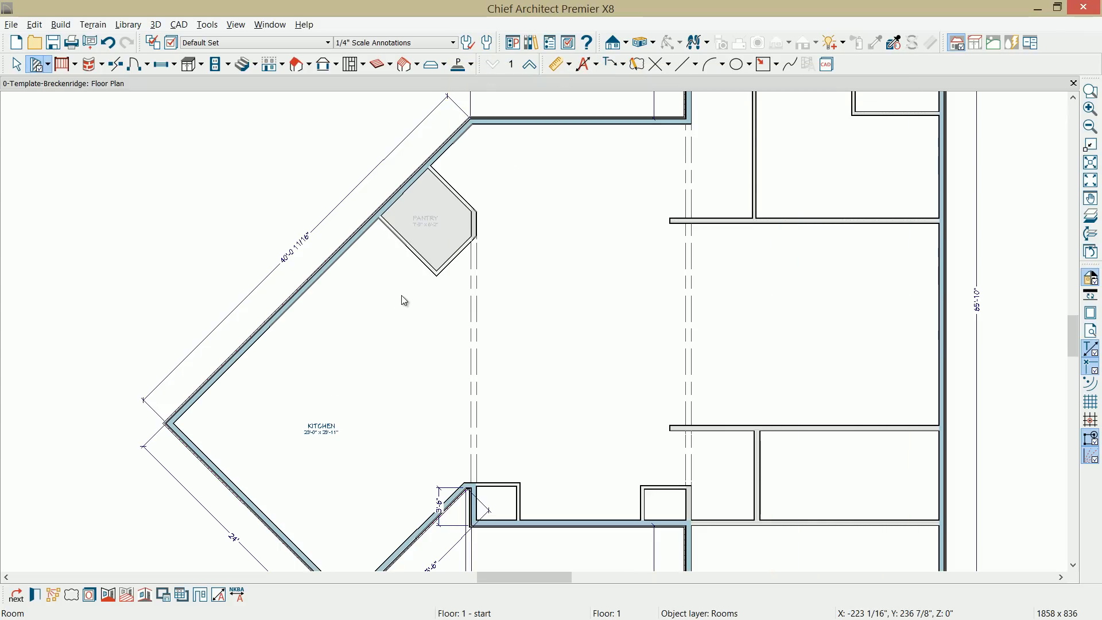
# Step: Check the ceiling option in the pantry's structure settings
pyautogui.doubleClick(445, 271)
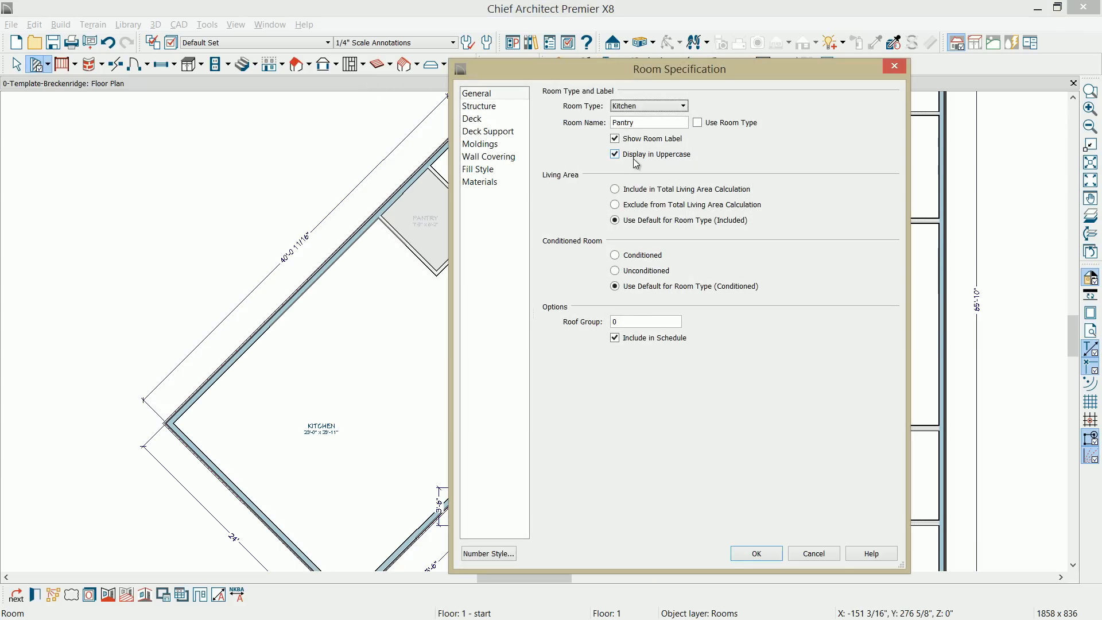
pyautogui.click(488, 106)
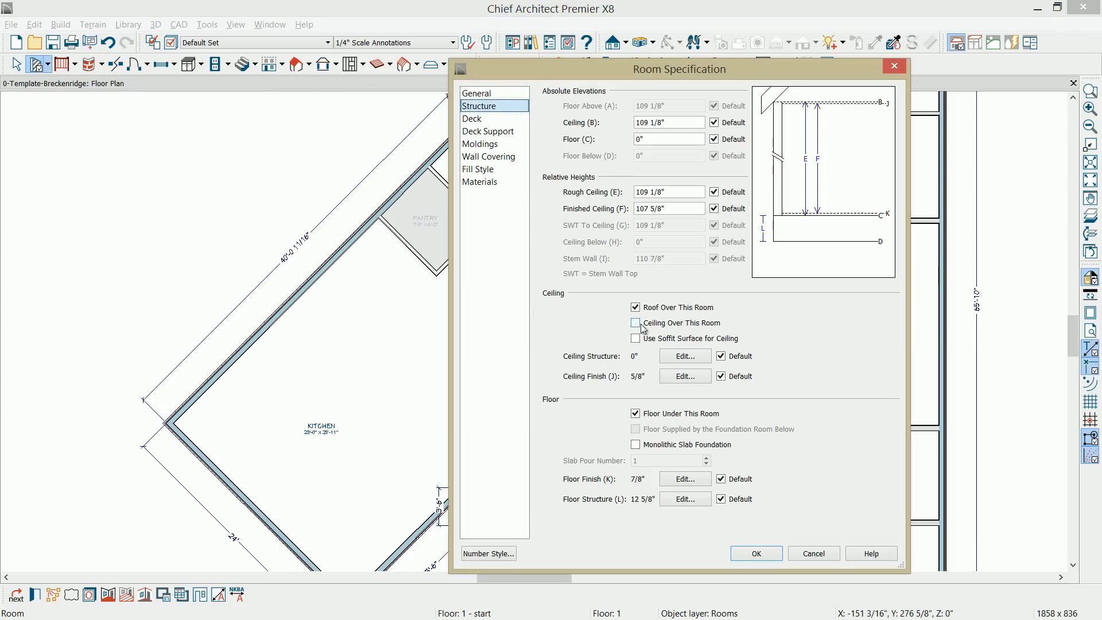
pyautogui.click(765, 561)
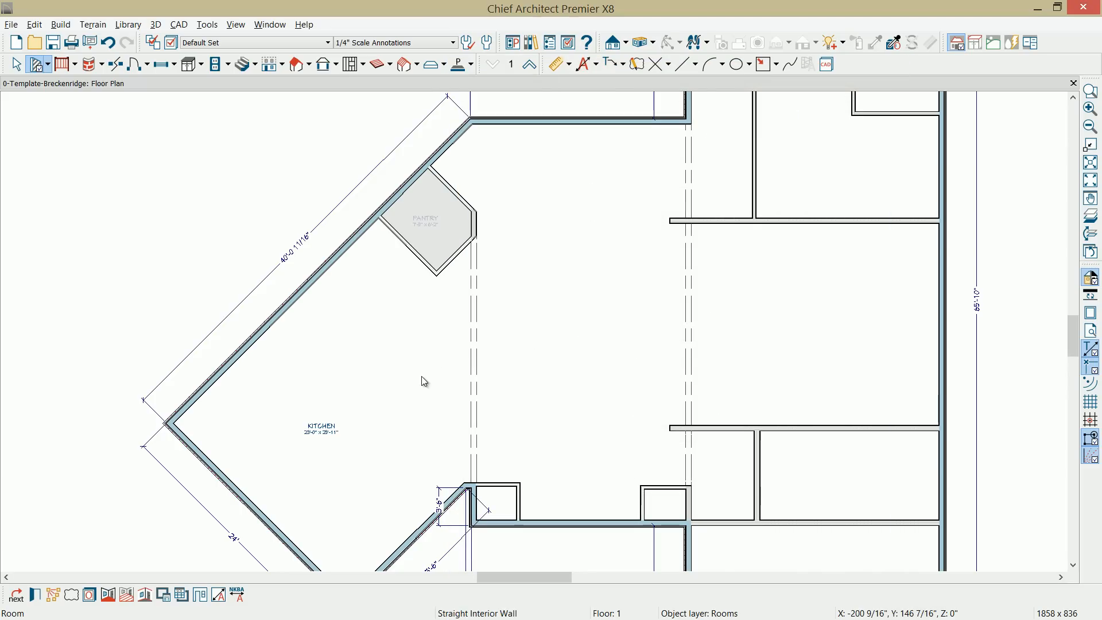
# Step: Set the redefined central room's type to Living
pyautogui.click(522, 373)
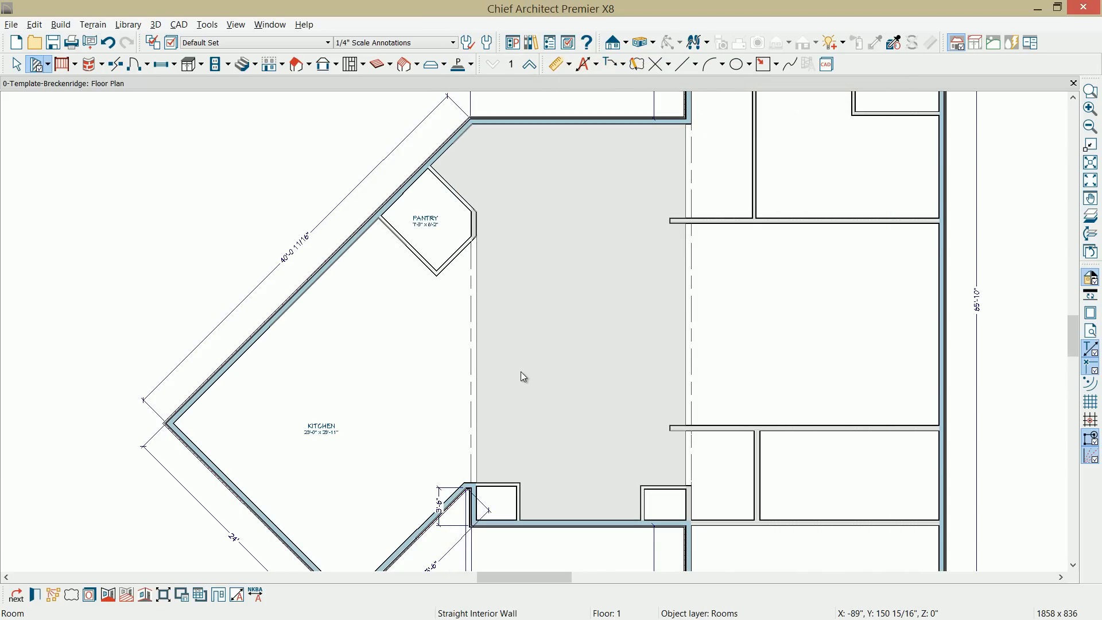
pyautogui.doubleClick(521, 372)
pyautogui.click(492, 93)
pyautogui.click(657, 108)
pyautogui.press('l')
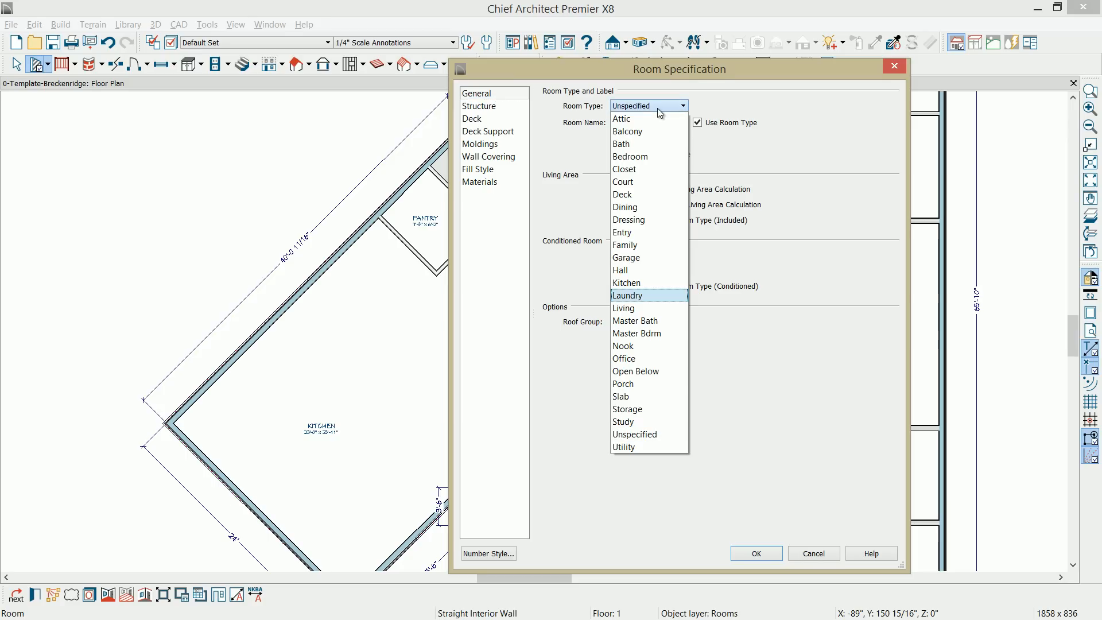
pyautogui.press('l')
pyautogui.press('Return')
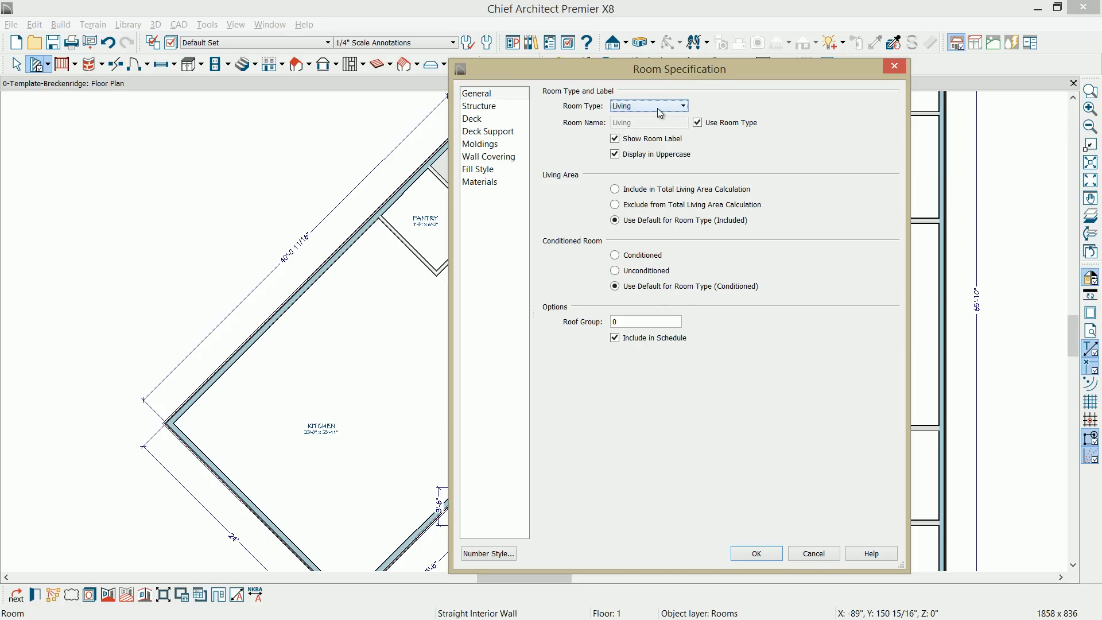
# Step: Turn off the ceiling over the central Living room
pyautogui.click(492, 106)
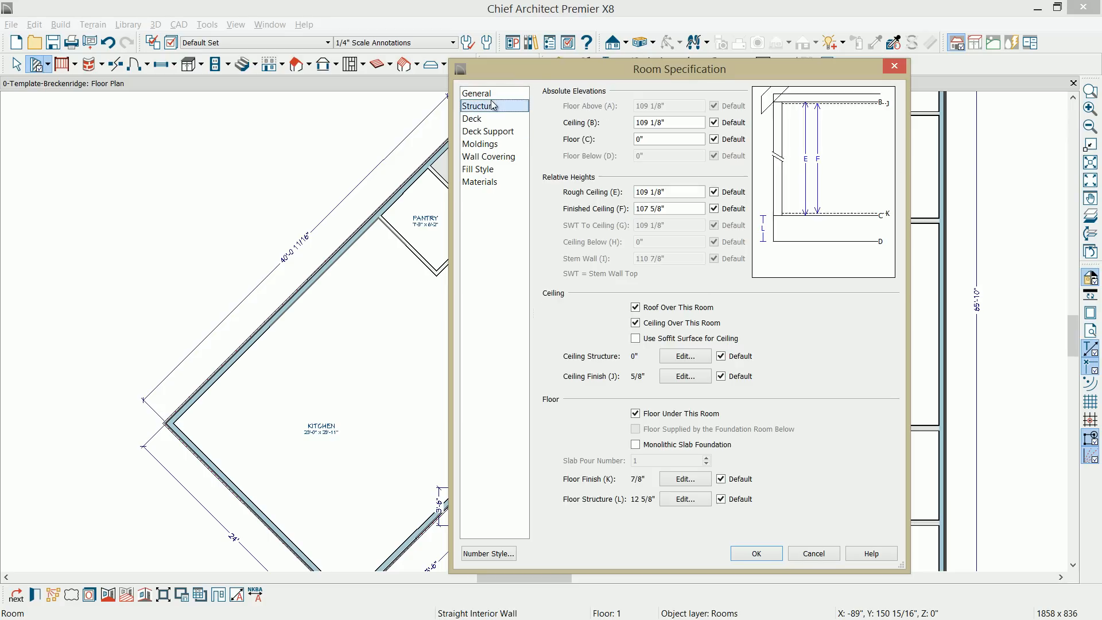
pyautogui.click(686, 321)
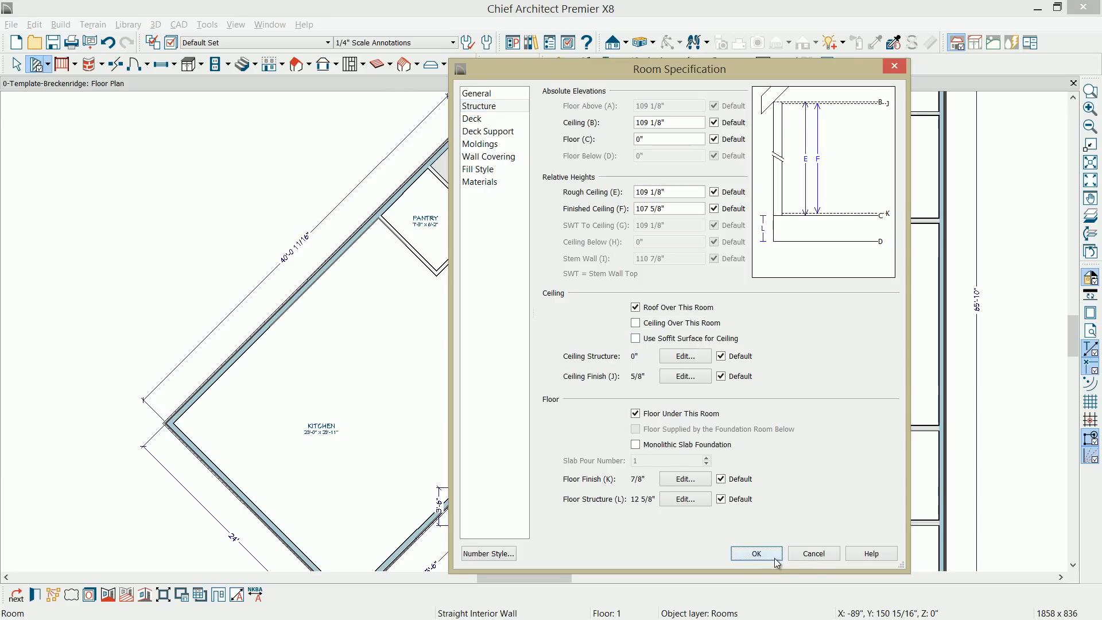
pyautogui.click(757, 553)
pyautogui.press('Escape')
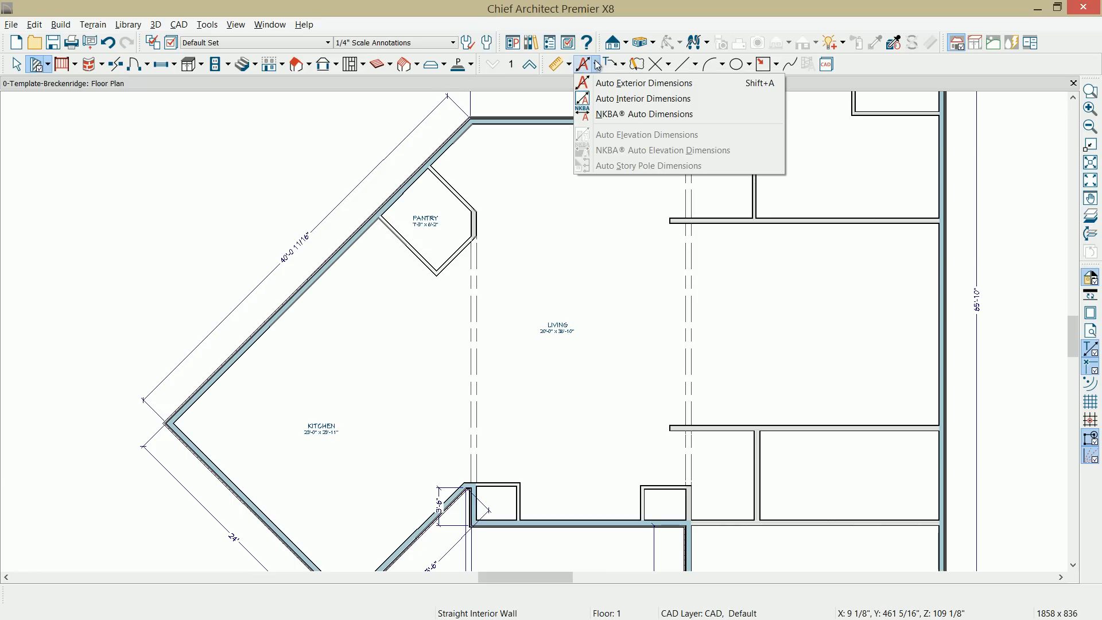
# Step: Add automatic exterior dimensions around the floor plan
pyautogui.click(617, 84)
pyautogui.moveTo(642, 148); pyautogui.dragTo(558, 224, button='middle')
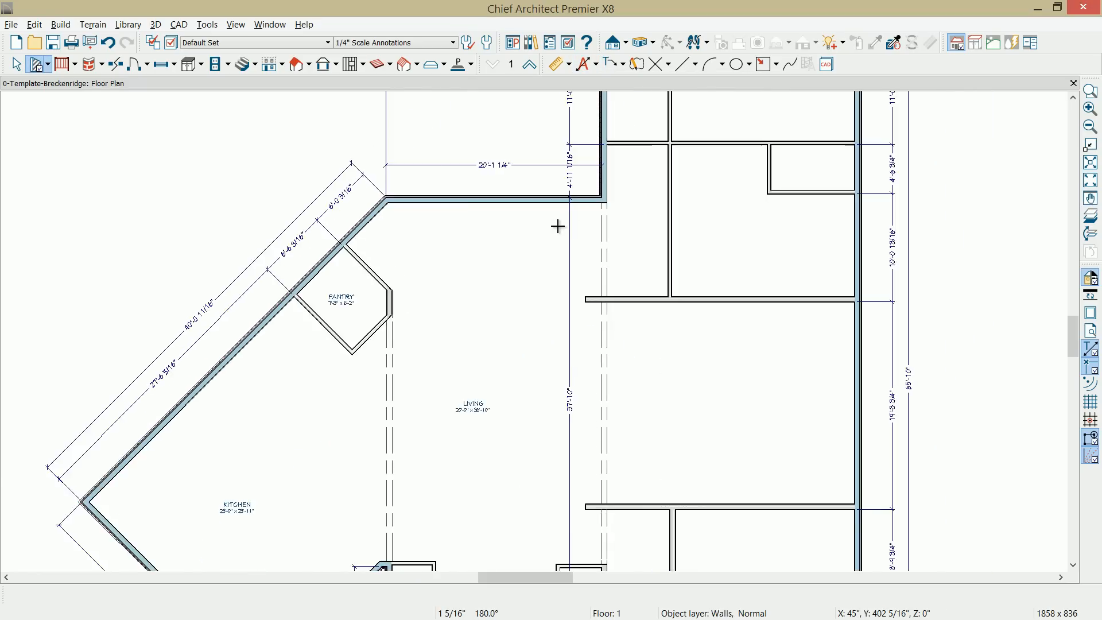
pyautogui.scroll(-2, 608, 175)
# Step: Move the vertical interior wall in the upper wing to 17'-10" from the far exterior wall
pyautogui.moveTo(608, 175); pyautogui.dragTo(499, 290, button='middle')
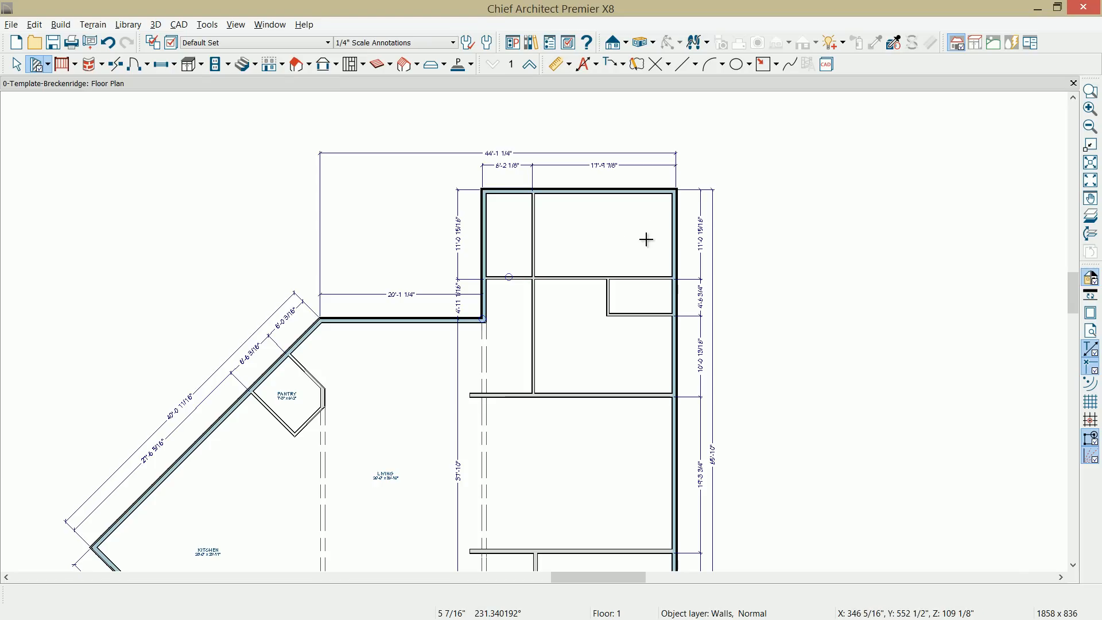
pyautogui.click(534, 233)
pyautogui.click(595, 167)
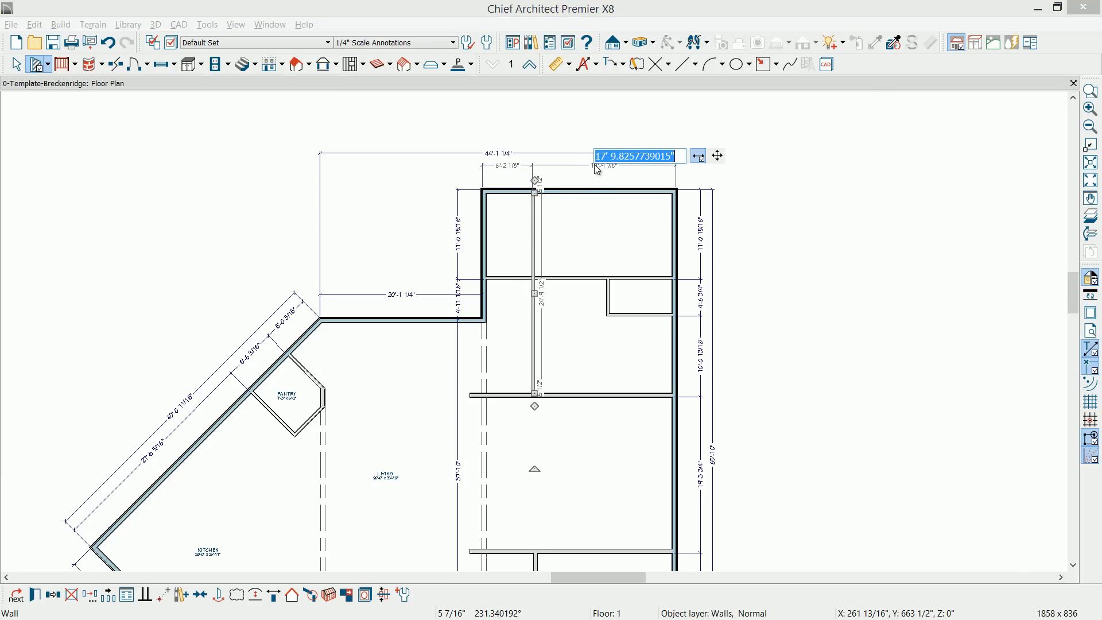
pyautogui.moveTo(610, 156); pyautogui.dragTo(710, 155)
pyautogui.write("17' 1")
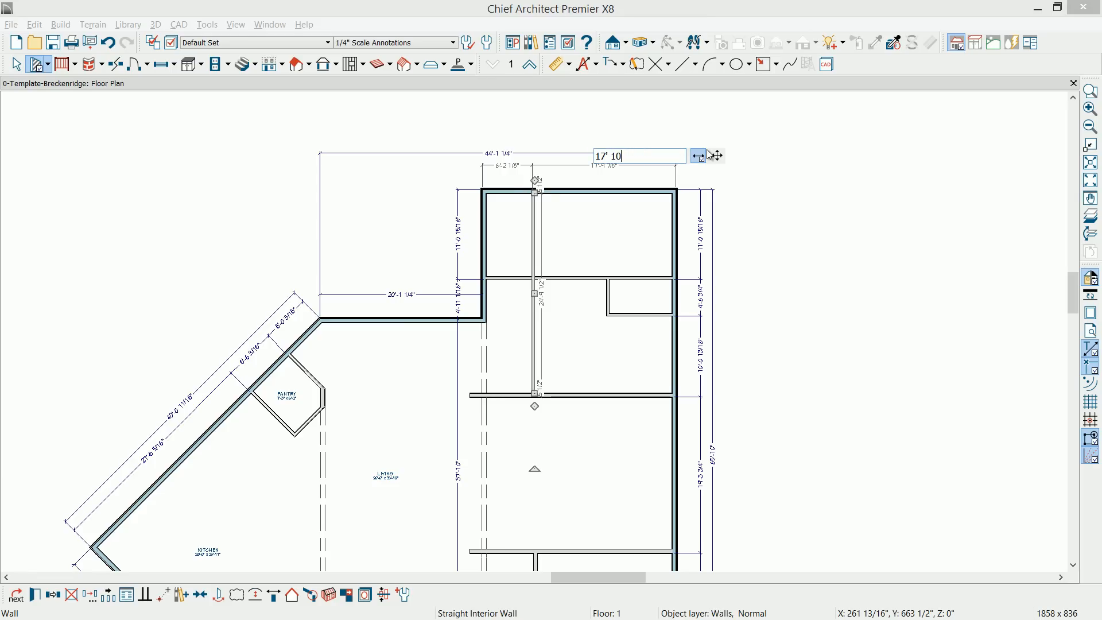
pyautogui.write('0')
pyautogui.press('Return')
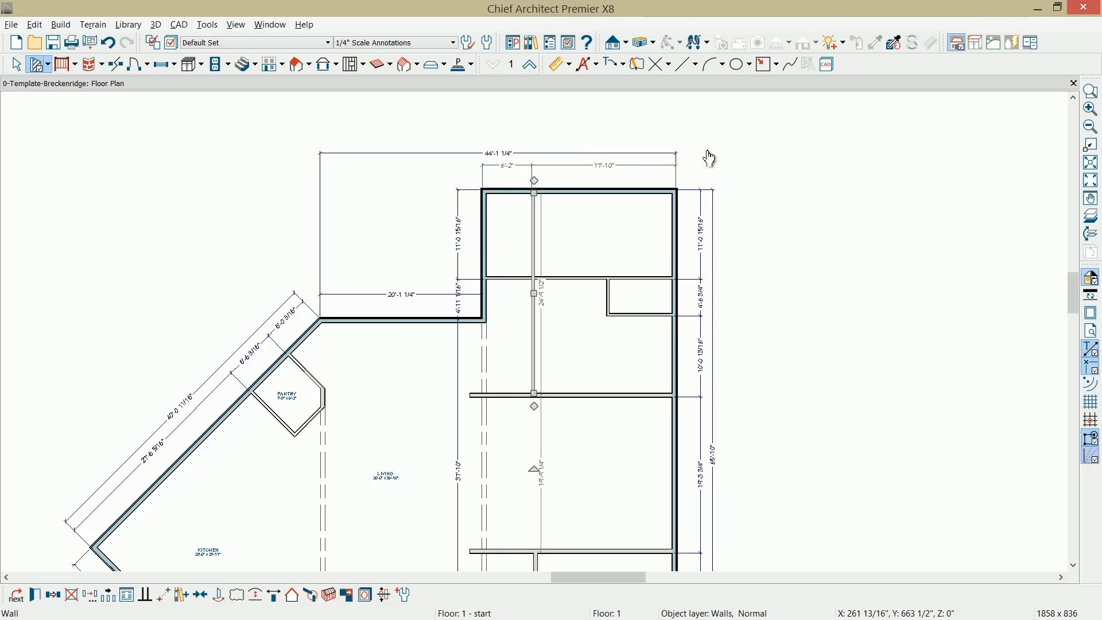
# Step: Generate a perspective floor overview of the model and orbit around it to examine the wall layout
pyautogui.click(642, 48)
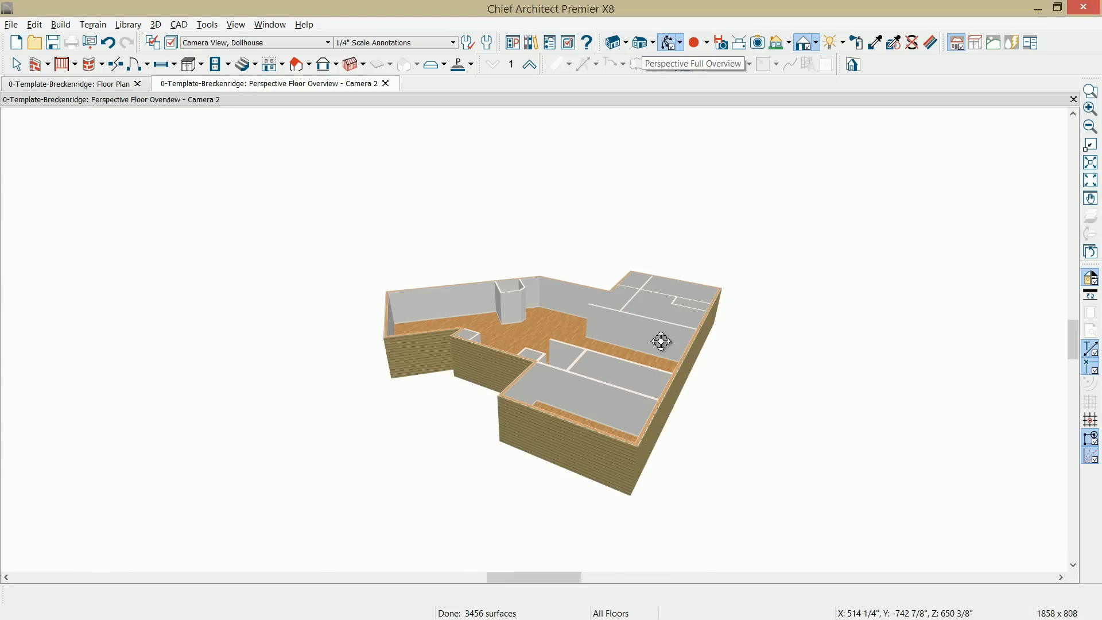
pyautogui.moveTo(645, 362); pyautogui.dragTo(405, 384)
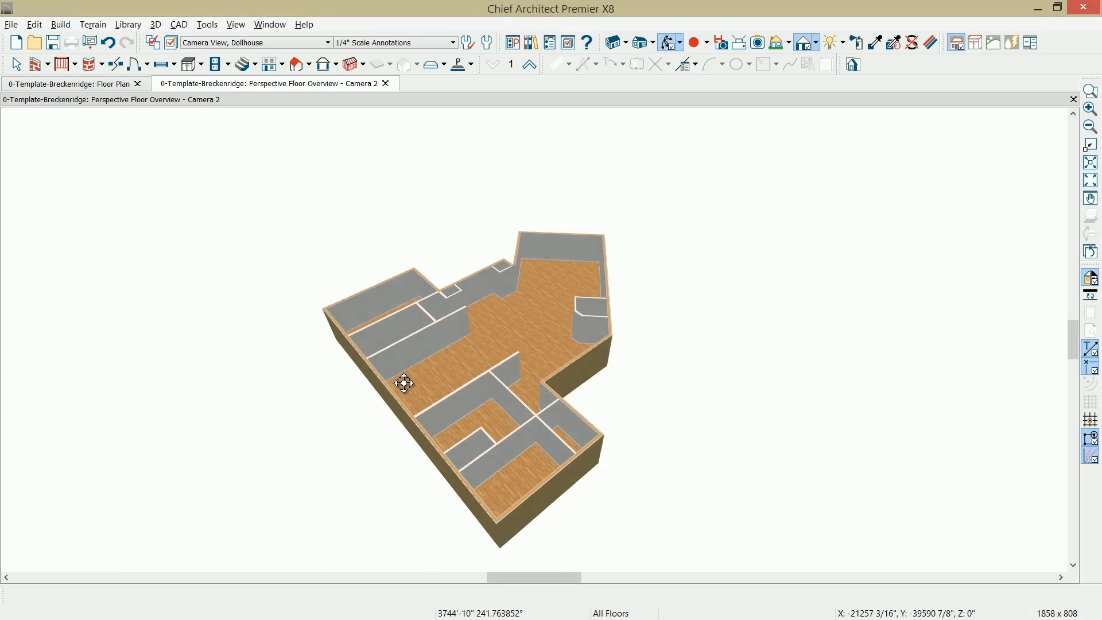
pyautogui.moveTo(597, 385); pyautogui.dragTo(484, 421)
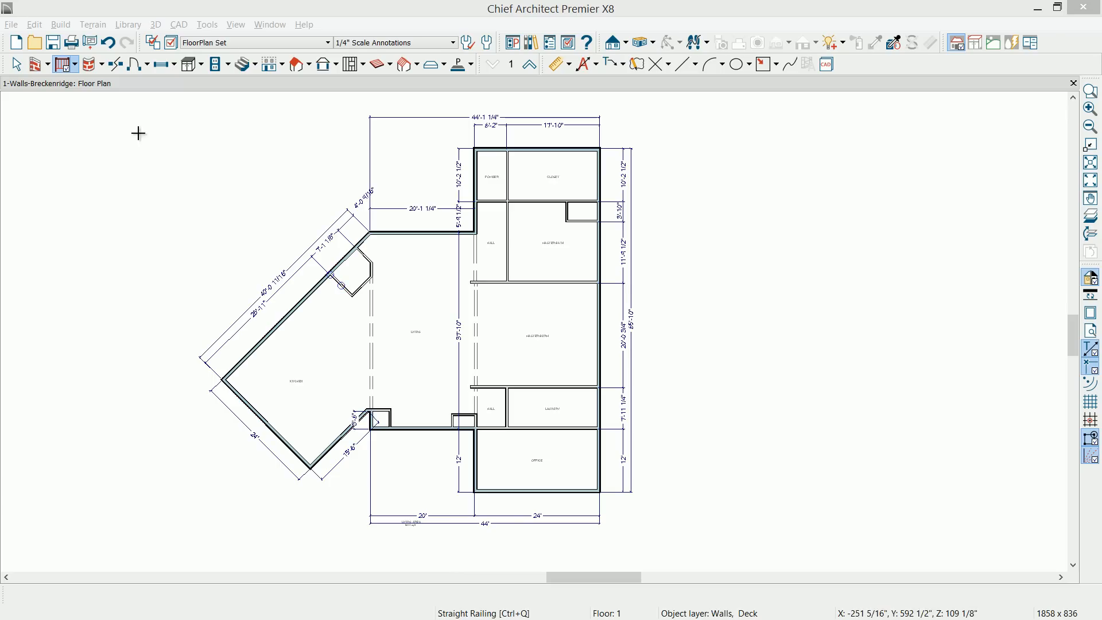
# Step: Enclose the patio with straight railings, starting with distance 10 at -135° from the kitchen's lower corner and wrapping around to the upper wing's corner
pyautogui.click(76, 67)
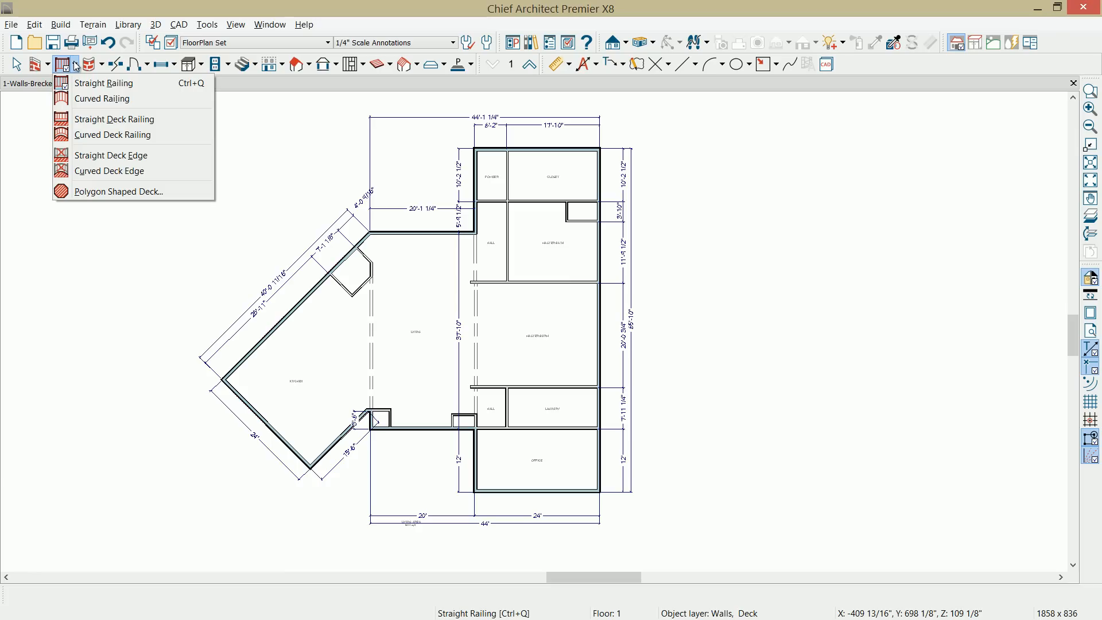
pyautogui.click(87, 88)
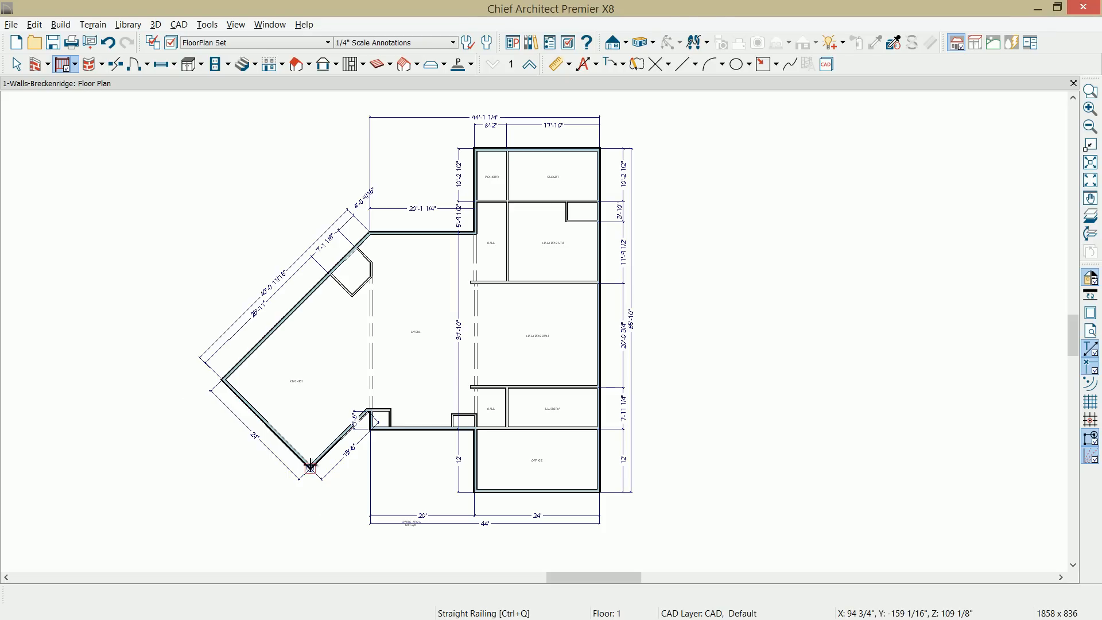
pyautogui.moveTo(307, 471); pyautogui.dragTo(275, 505)
pyautogui.press('Tab')
pyautogui.write('1')
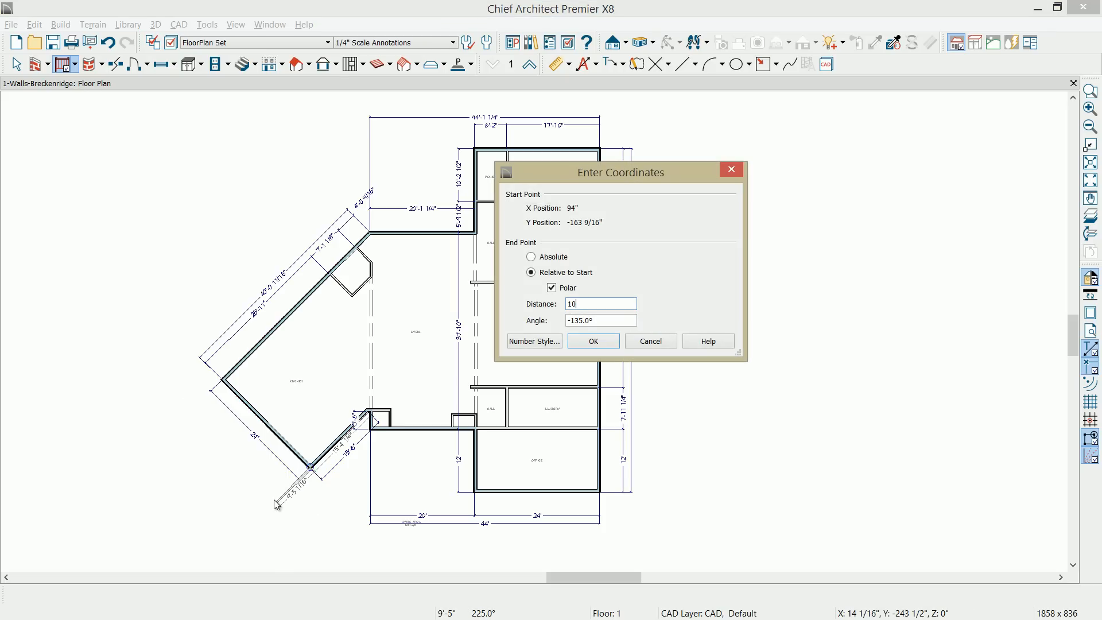
pyautogui.write('0')
pyautogui.press('Return')
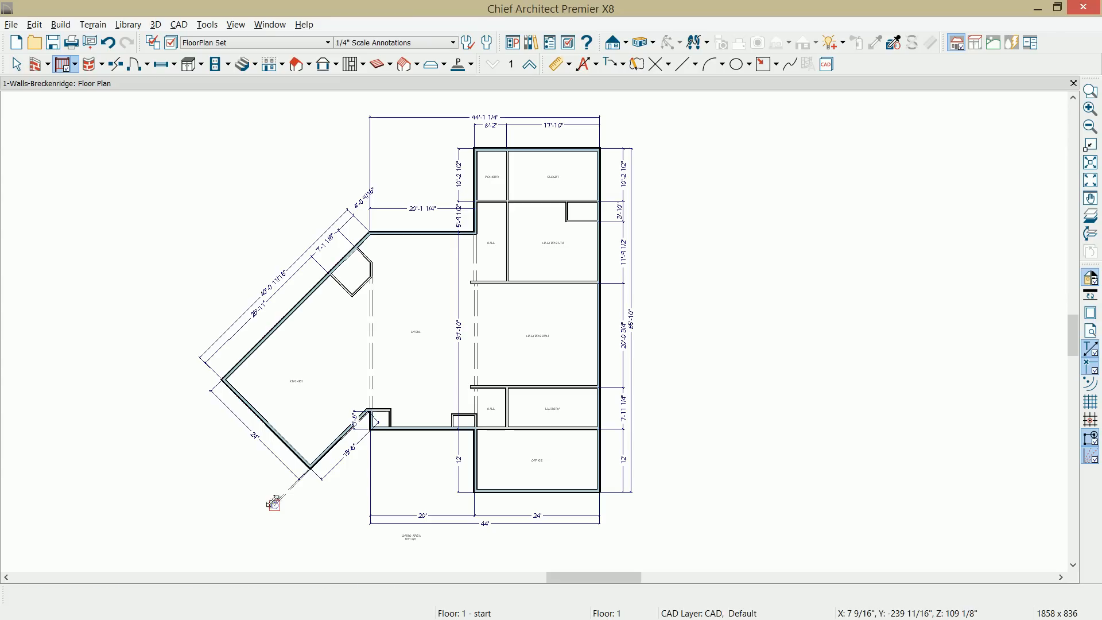
pyautogui.click(274, 502)
pyautogui.moveTo(232, 425); pyautogui.dragTo(475, 149)
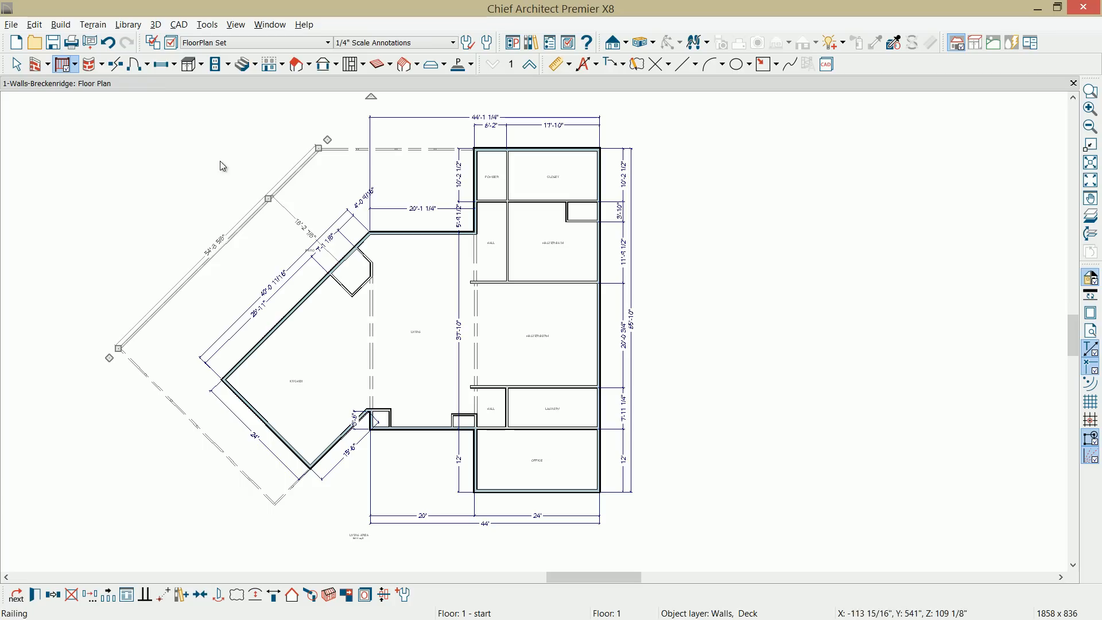
# Step: Break the long diagonal patio railing near its upper end and make that end segment and the adjoining horizontal railing invisible
pyautogui.click(115, 64)
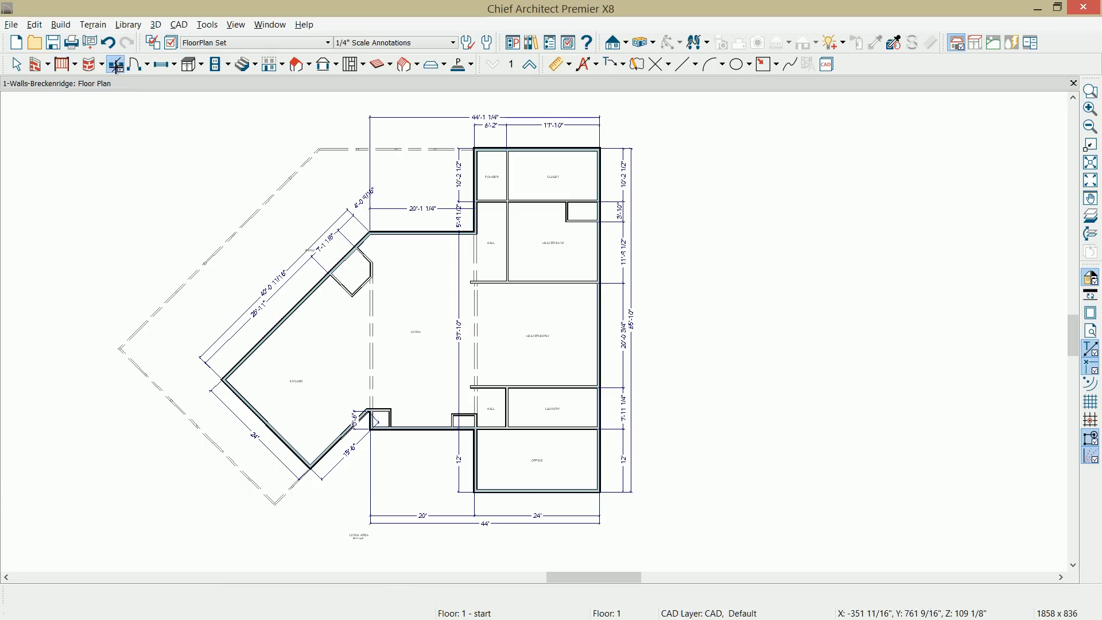
pyautogui.click(281, 186)
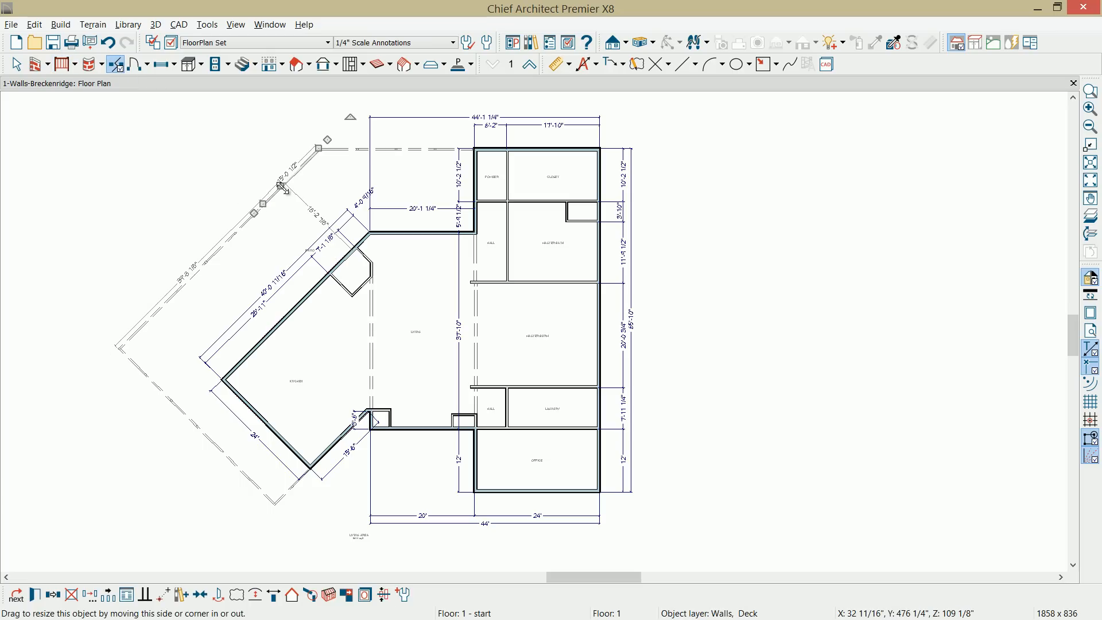
pyautogui.keyDown('shift'); pyautogui.click(343, 151); pyautogui.keyUp('shift')
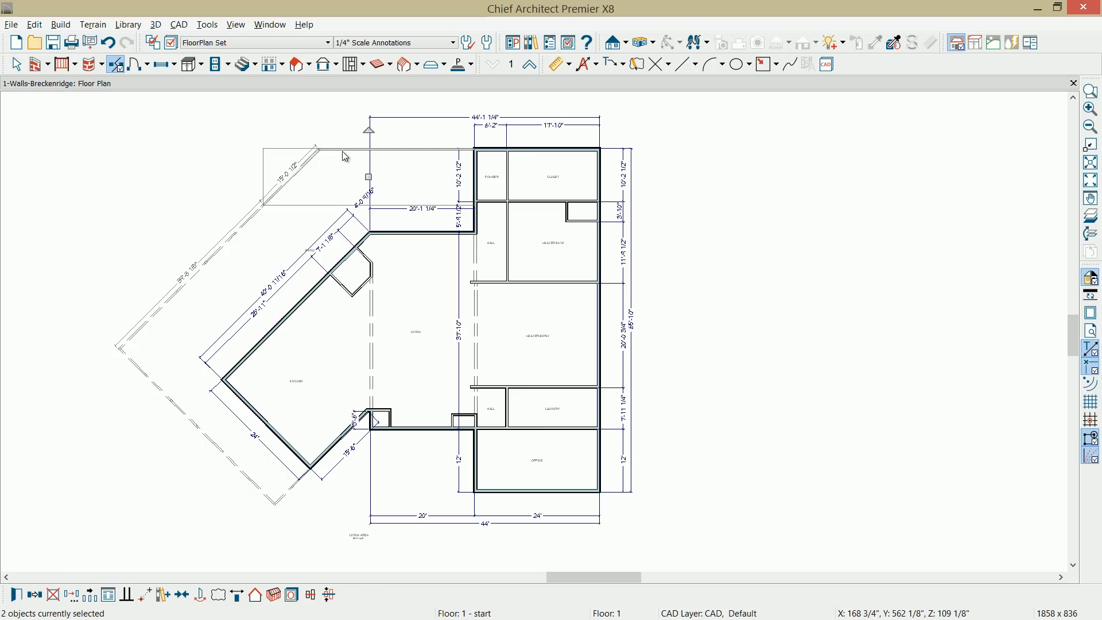
pyautogui.doubleClick(345, 156)
pyautogui.click(415, 129)
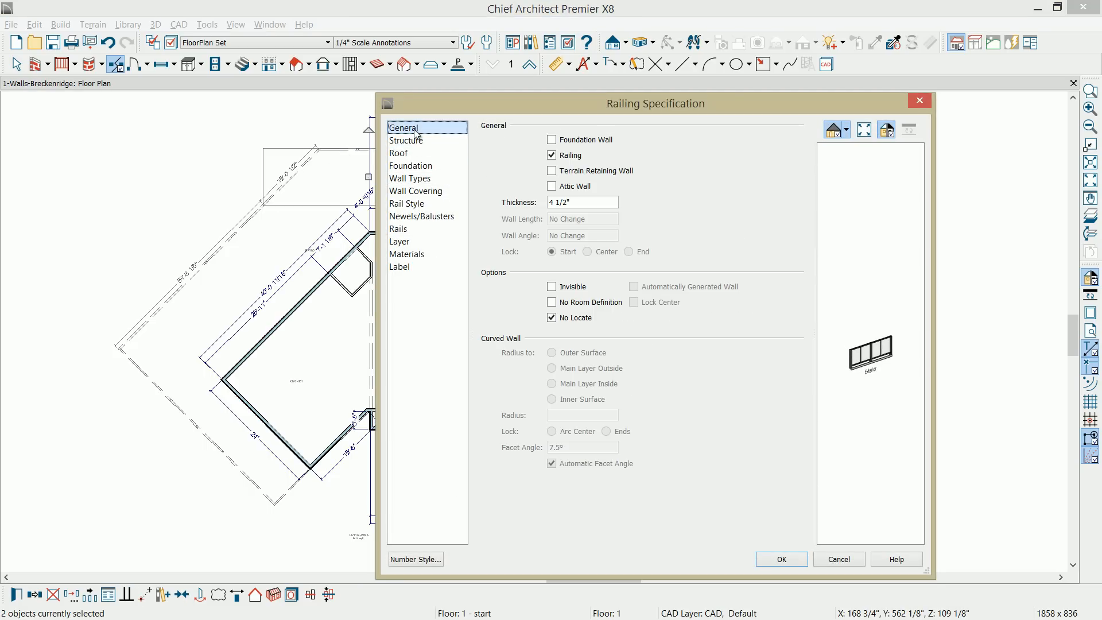
pyautogui.click(577, 289)
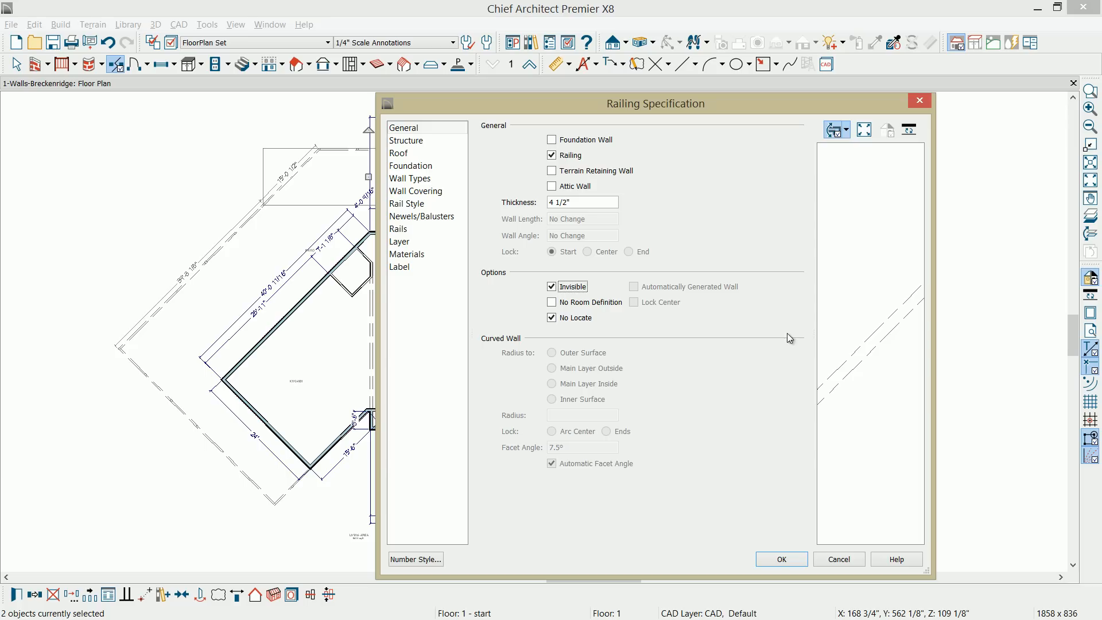
pyautogui.click(552, 290)
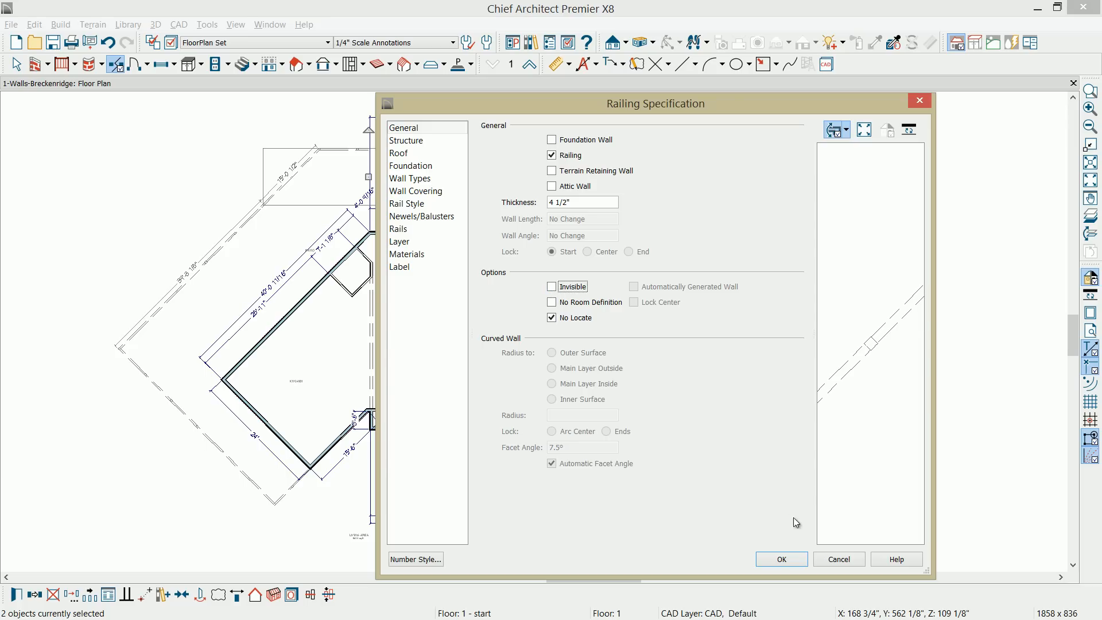
pyautogui.click(553, 287)
pyautogui.click(796, 560)
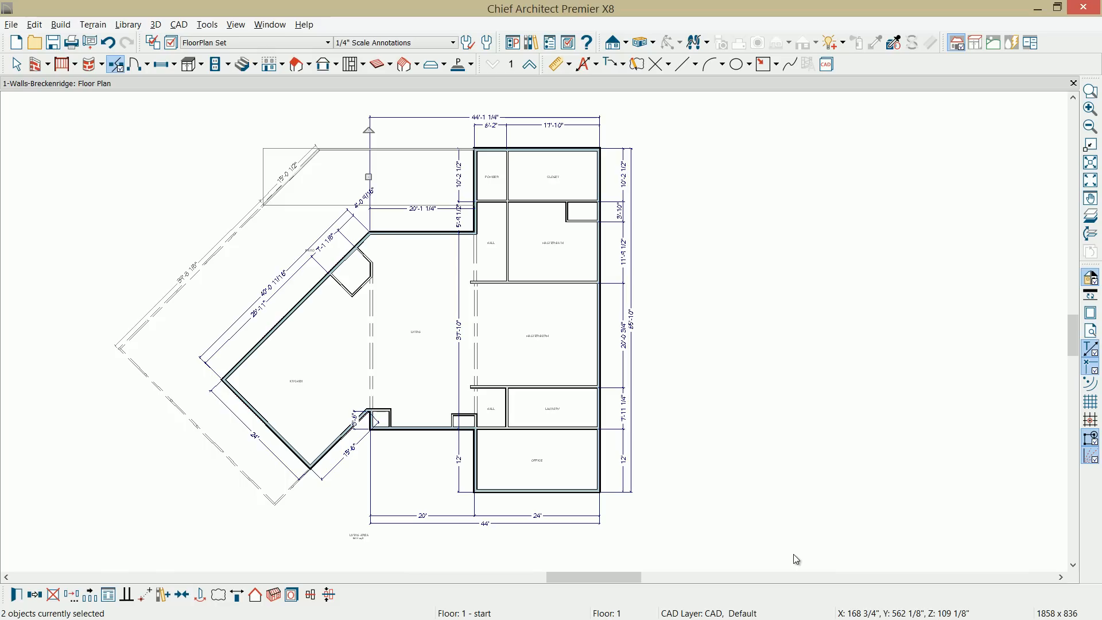
# Step: Generate a 3D view and orbit around it to examine the patio railings, and minimize the Breckenridge dollhouse reference picture
pyautogui.click(644, 47)
pyautogui.moveTo(455, 344); pyautogui.dragTo(675, 389)
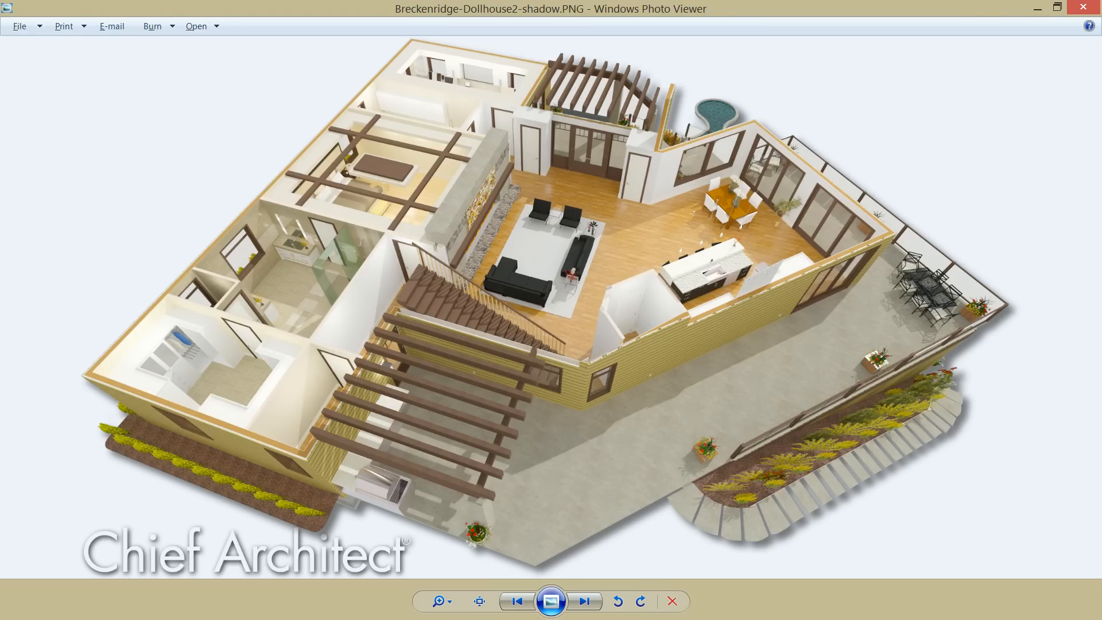
pyautogui.click(1037, 9)
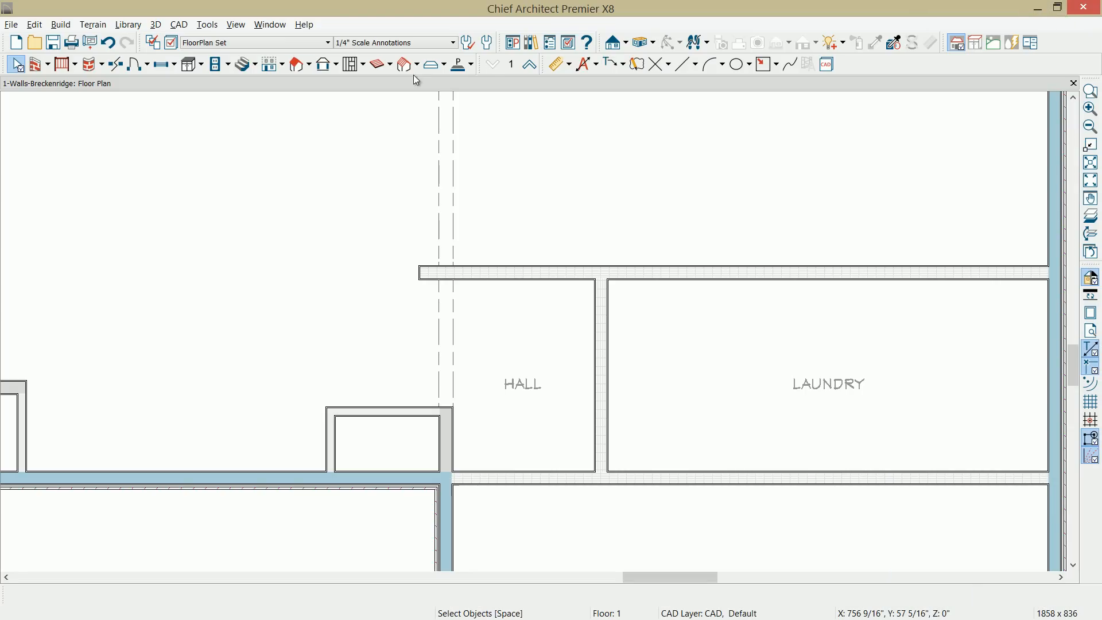
# Step: Place a pocket door in the wall between the lower hall and the office
pyautogui.click(148, 65)
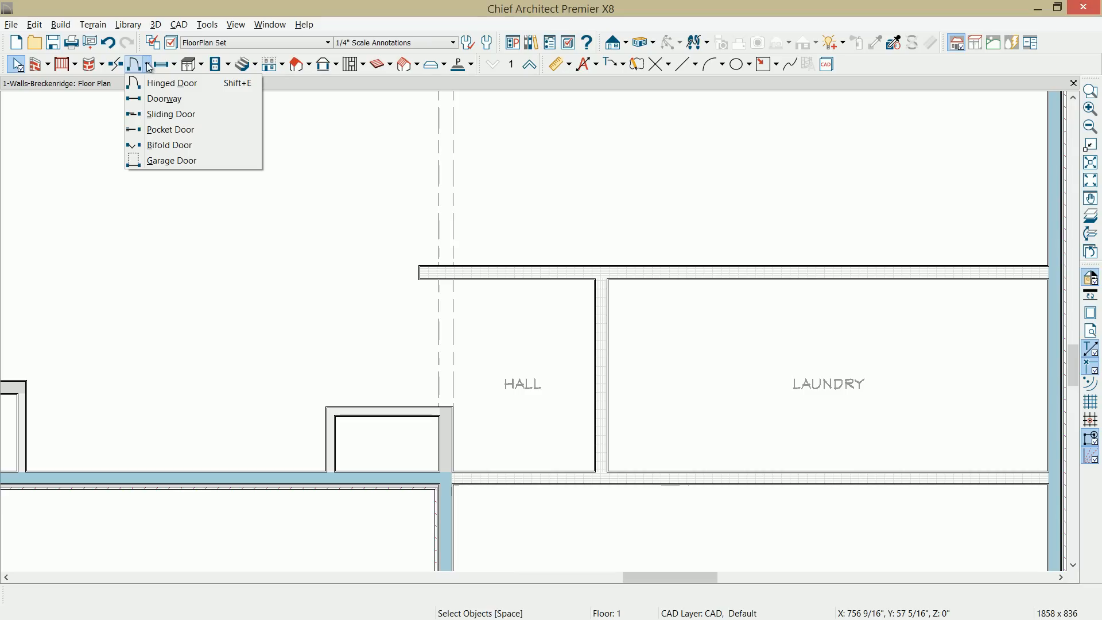
pyautogui.click(192, 131)
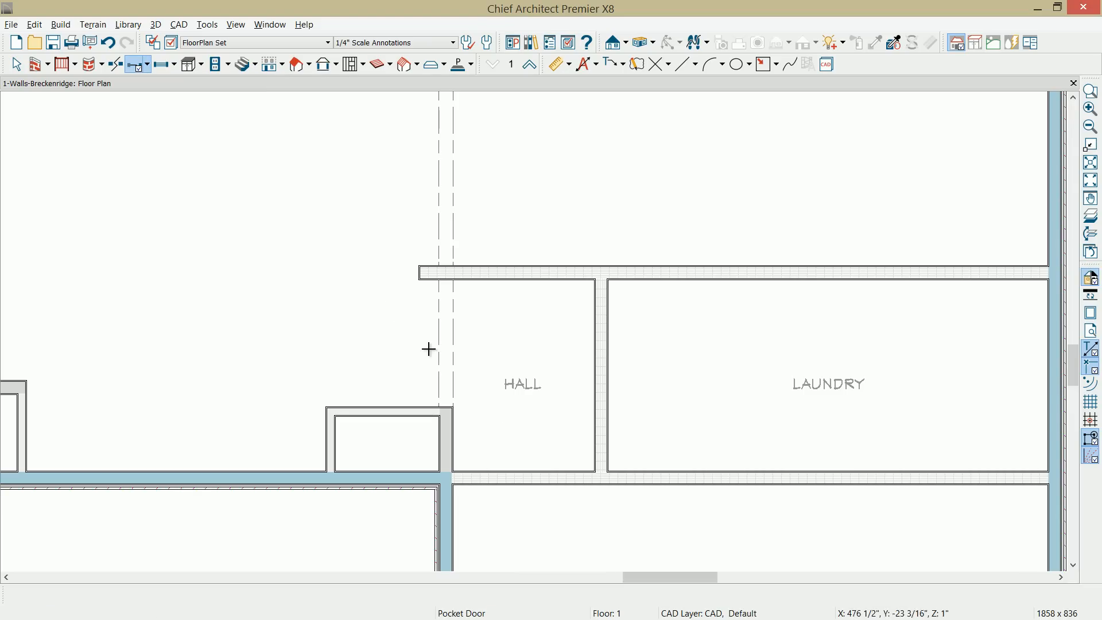
pyautogui.click(523, 471)
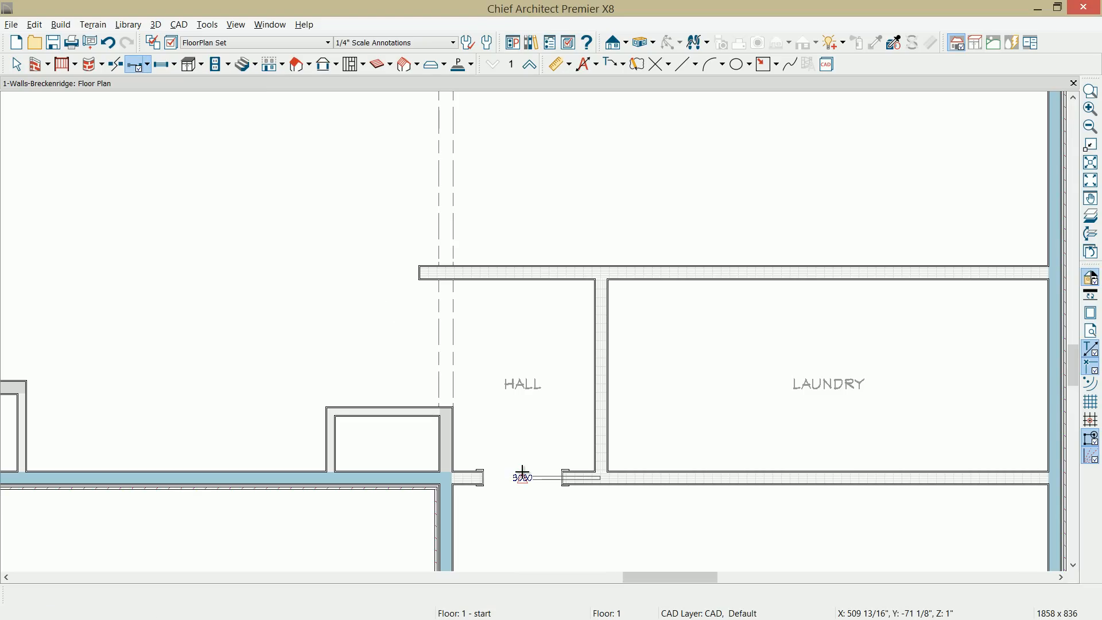
# Step: Place hinged doors in the wall between the lower hall and laundry and in the wall between that hall and the master bedroom
pyautogui.click(147, 63)
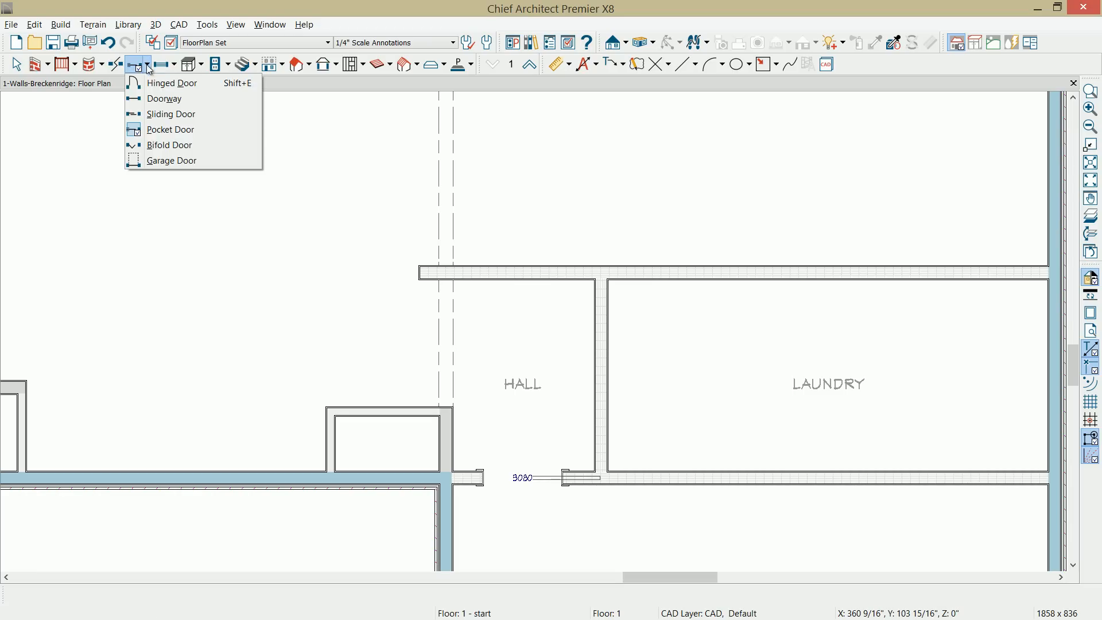
pyautogui.click(167, 84)
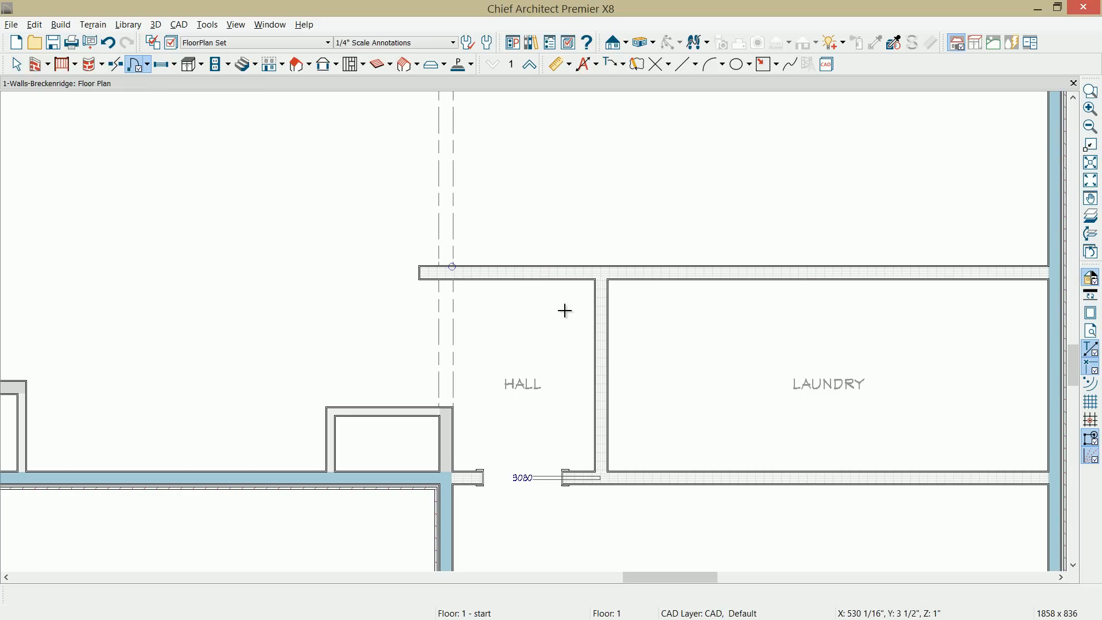
pyautogui.click(604, 334)
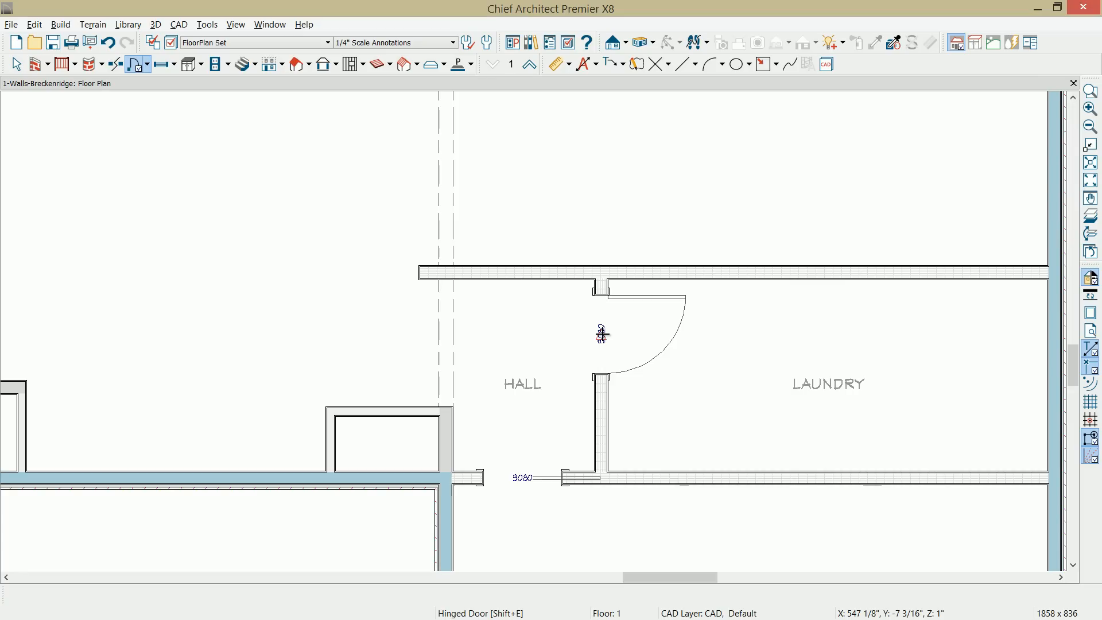
pyautogui.click(521, 276)
# Step: Reverse the door between the lower hall and master bedroom to open into the bedroom, hinged on the living room side
pyautogui.click(538, 274)
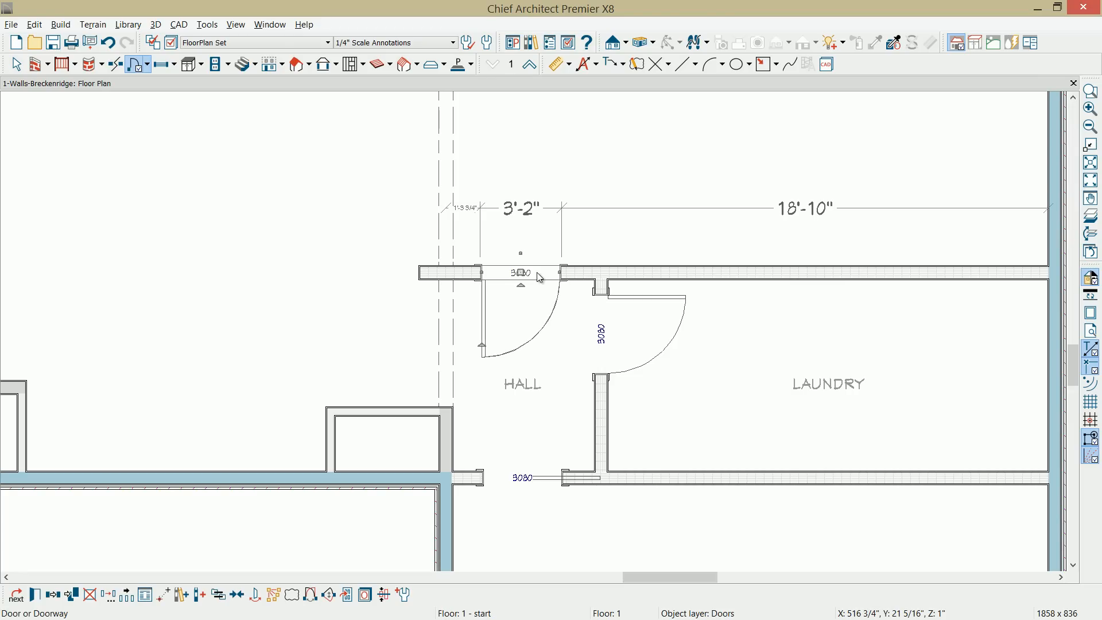
pyautogui.click(328, 595)
pyautogui.click(330, 599)
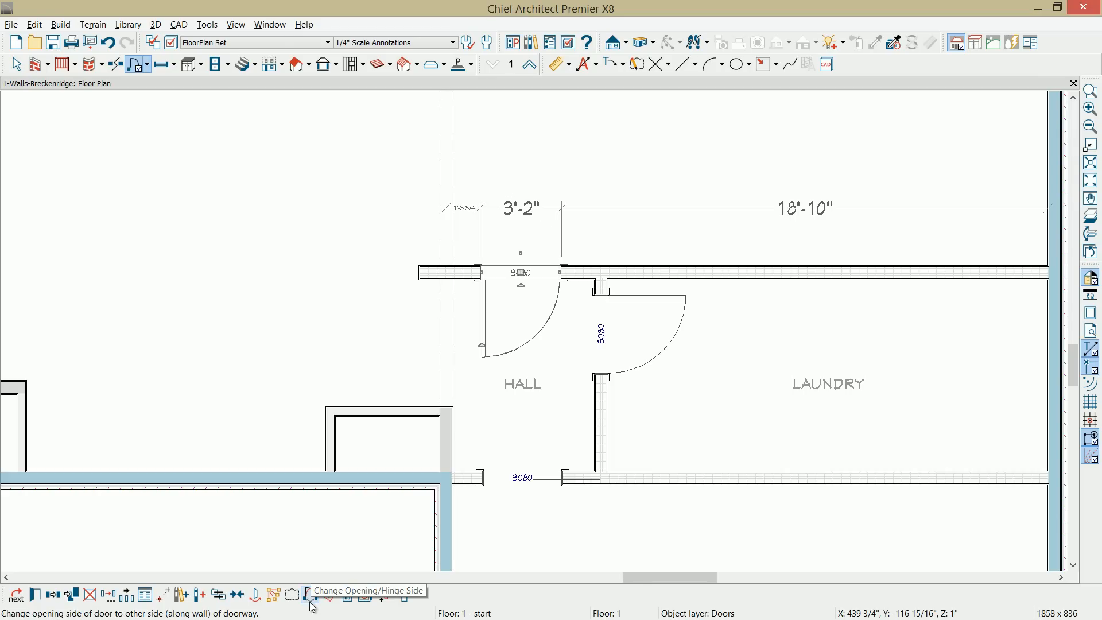
pyautogui.click(310, 601)
pyautogui.click(311, 601)
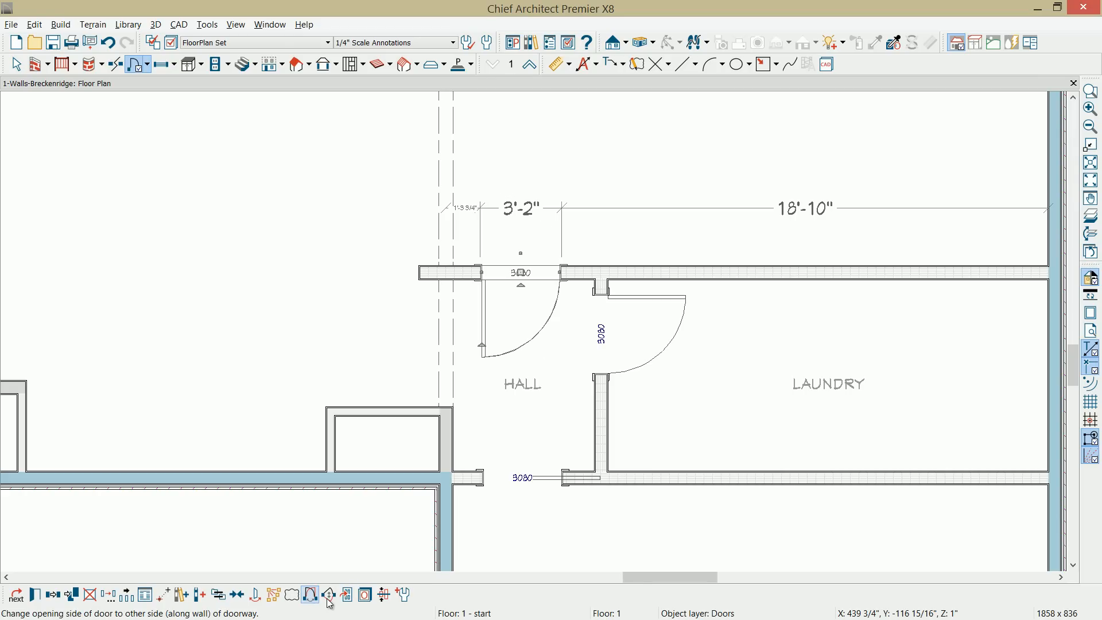
pyautogui.click(329, 601)
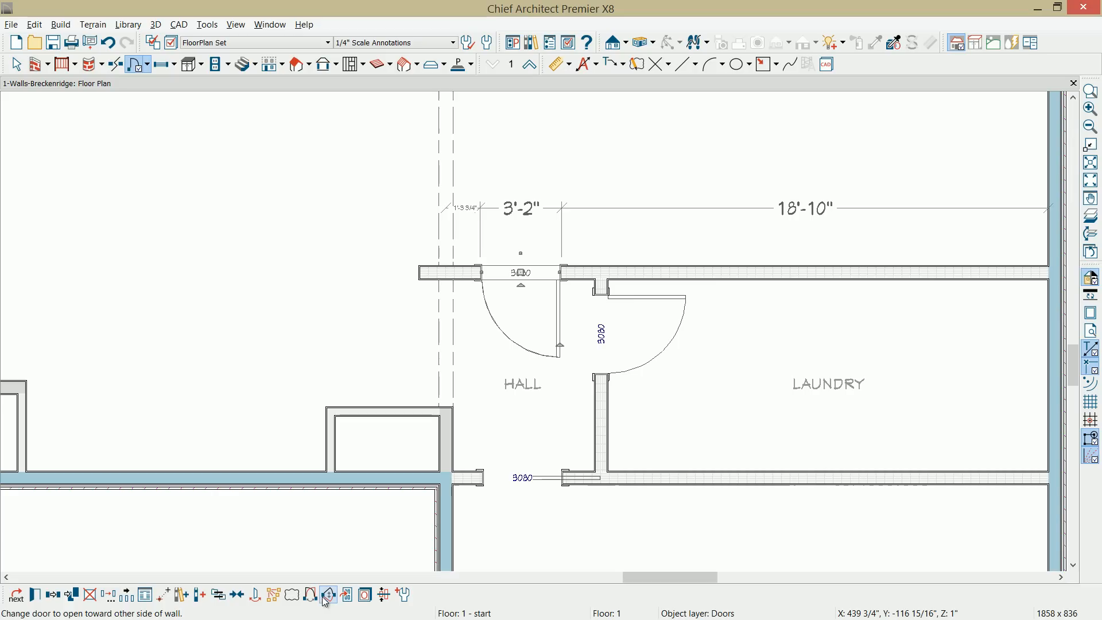
pyautogui.click(324, 601)
pyautogui.click(310, 601)
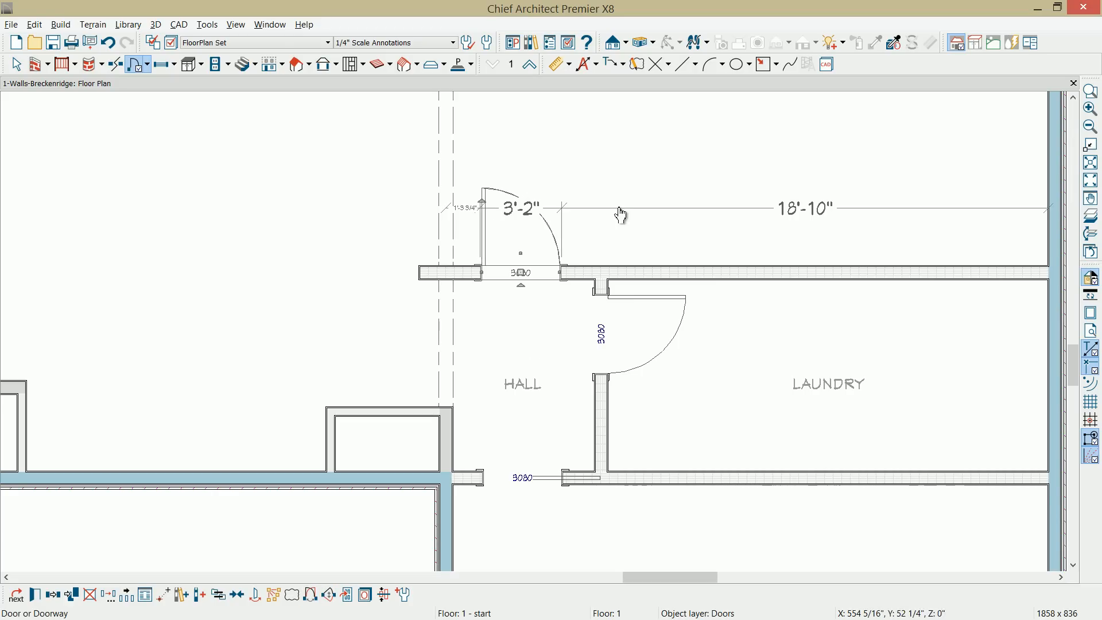
# Step: Place a hinged door in the wall between the upper hall and the master bedroom
pyautogui.scroll(-4, 597, 268)
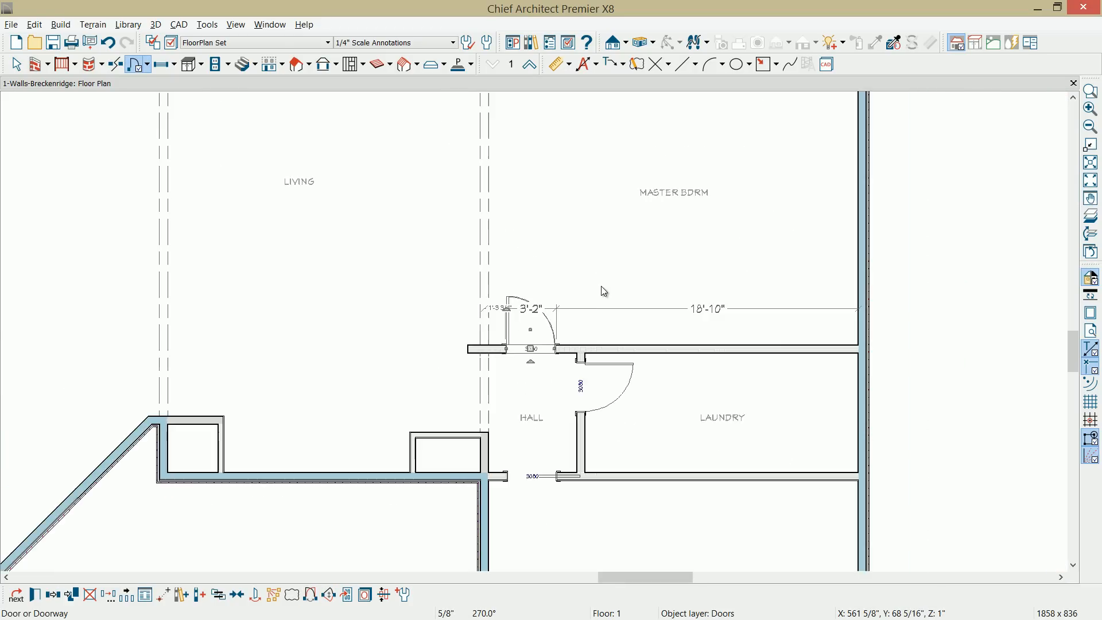
pyautogui.scroll(-1, 603, 291)
pyautogui.moveTo(617, 255); pyautogui.dragTo(584, 394, button='middle')
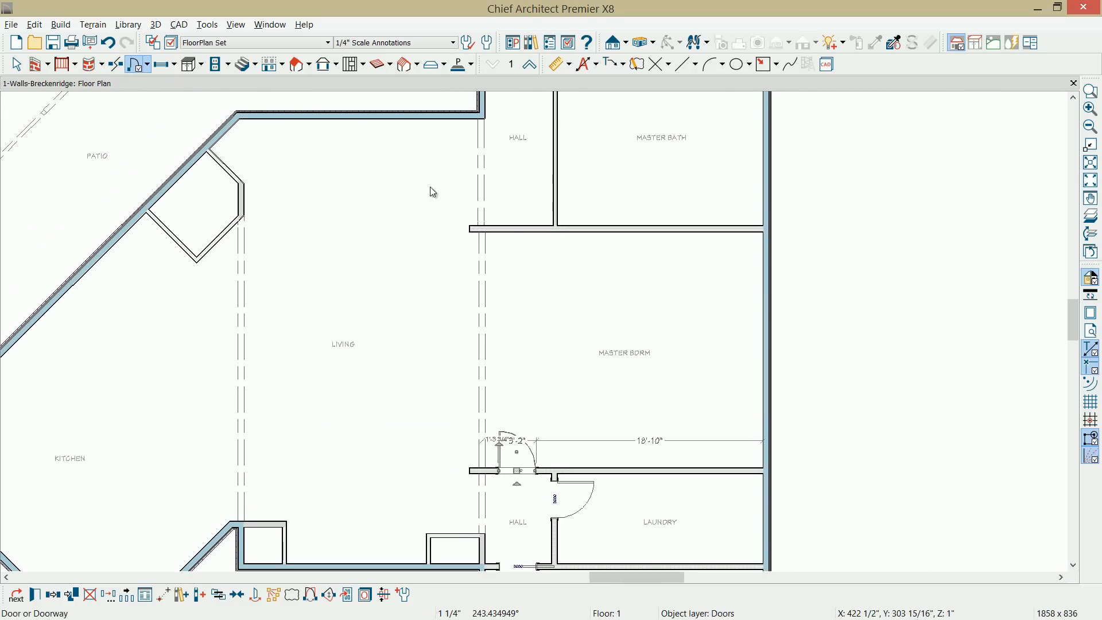
pyautogui.click(137, 65)
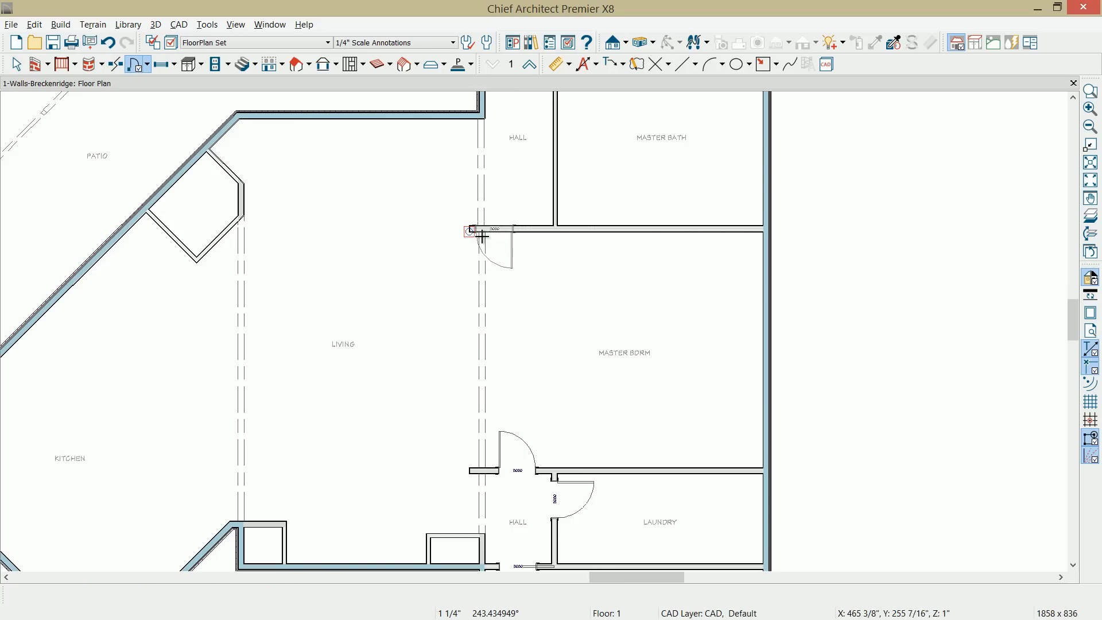
pyautogui.click(525, 232)
pyautogui.press('space')
# Step: Swing the door between the master bath and master bedroom open wider into the bath
pyautogui.scroll(-2, 803, 439)
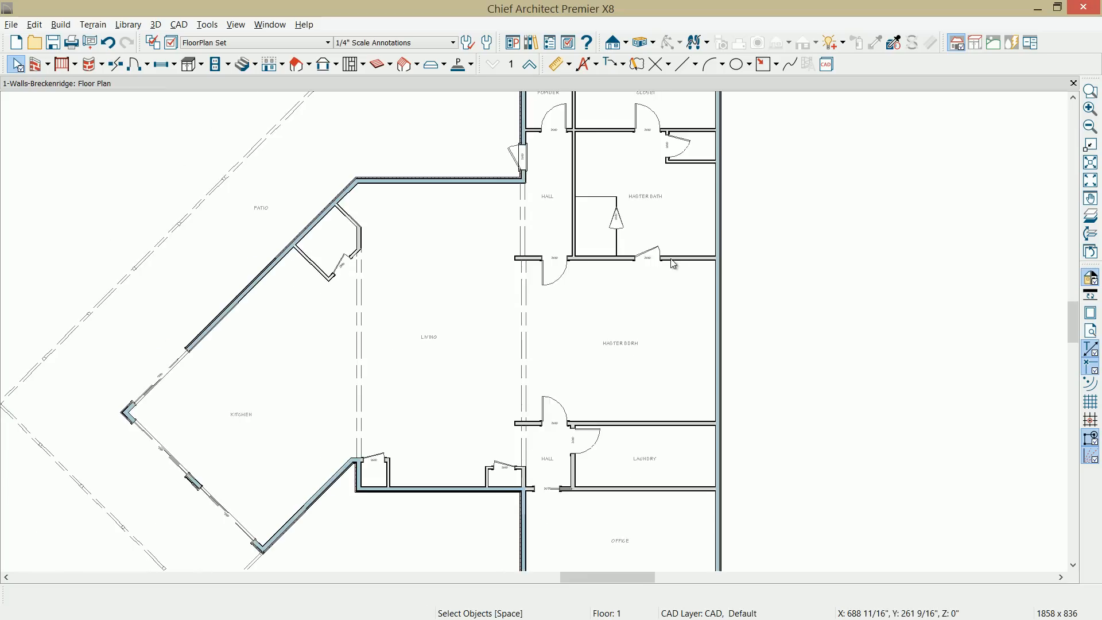
pyautogui.scroll(4, 645, 262)
pyautogui.click(640, 259)
pyautogui.moveTo(643, 241); pyautogui.dragTo(633, 219)
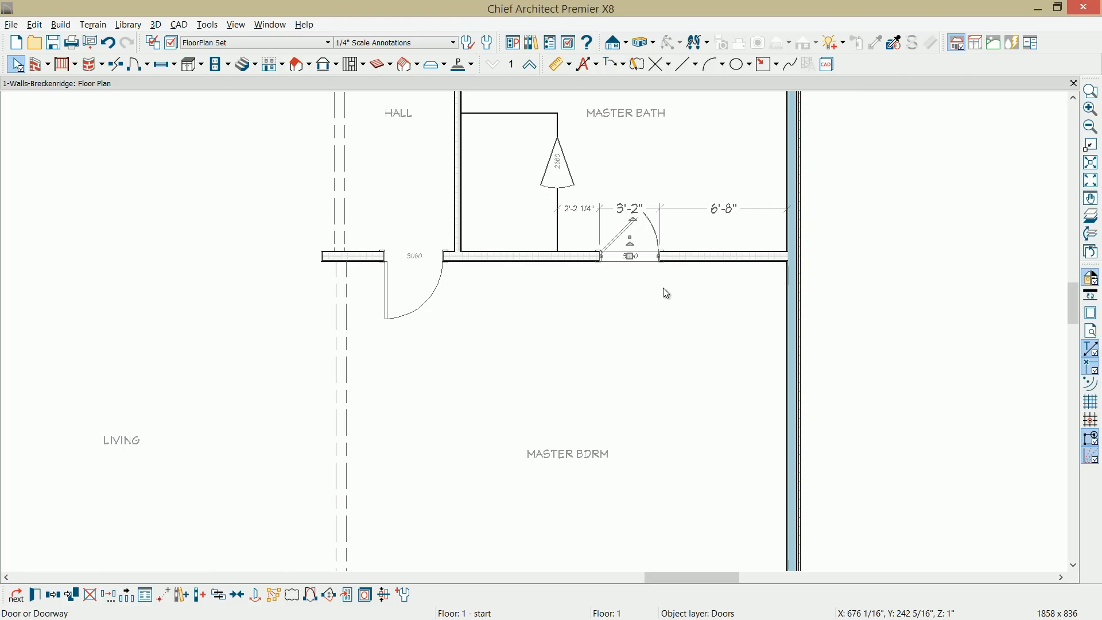
# Step: Examine the casing, door unit and 3D display options of the master bath door's specification without changing them
pyautogui.hotkey('ctrl', 'e')
pyautogui.click(453, 86)
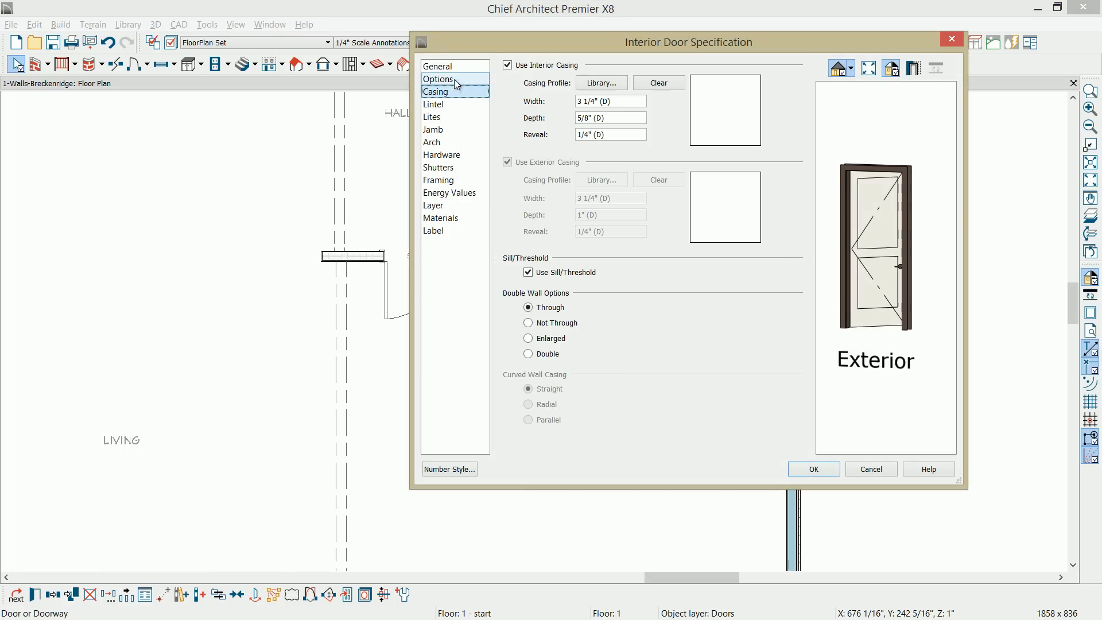
pyautogui.click(454, 79)
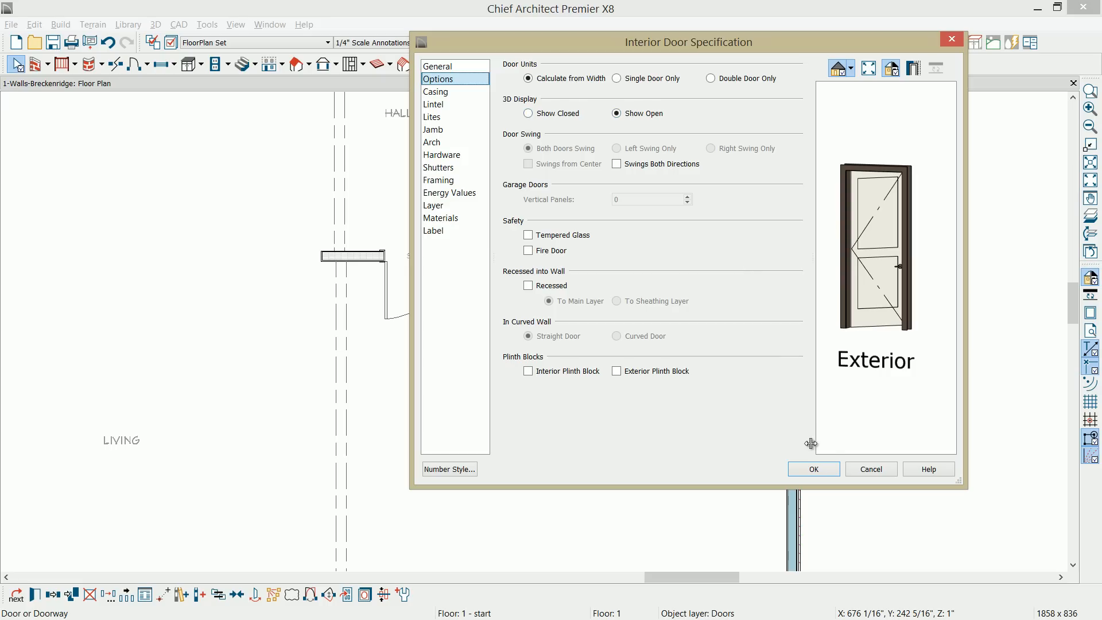
pyautogui.click(871, 469)
# Step: Examine the panel count and 3D display options of the sliding door on the kitchen's upper angled wall
pyautogui.scroll(-1, 781, 376)
pyautogui.moveTo(497, 484); pyautogui.dragTo(726, 315, button='middle')
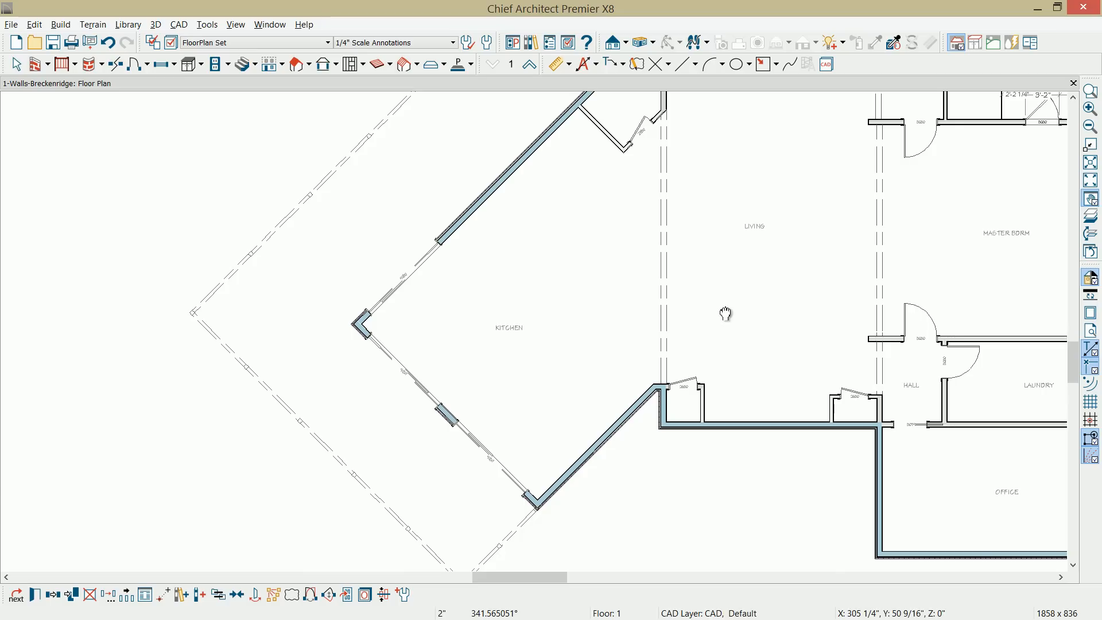
pyautogui.click(402, 279)
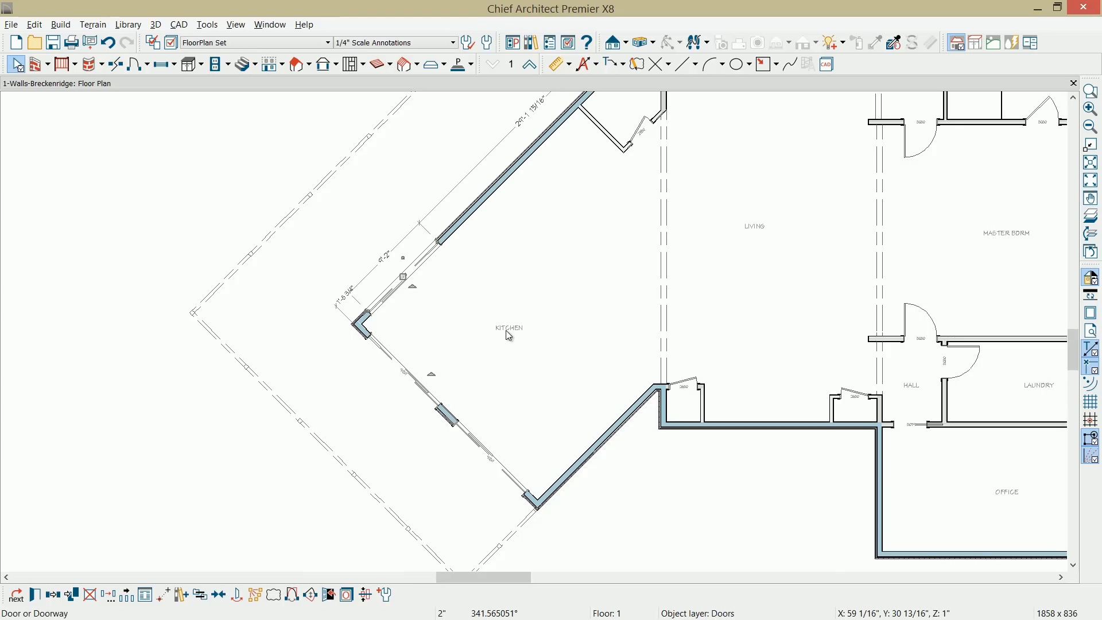
pyautogui.hotkey('ctrl', 'e')
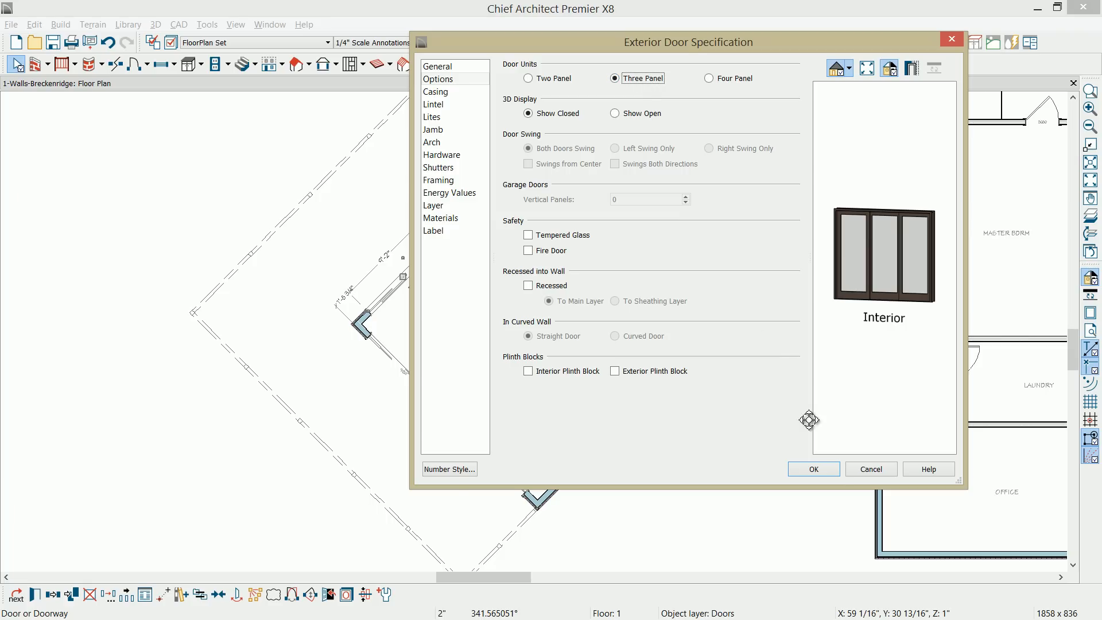
pyautogui.click(814, 469)
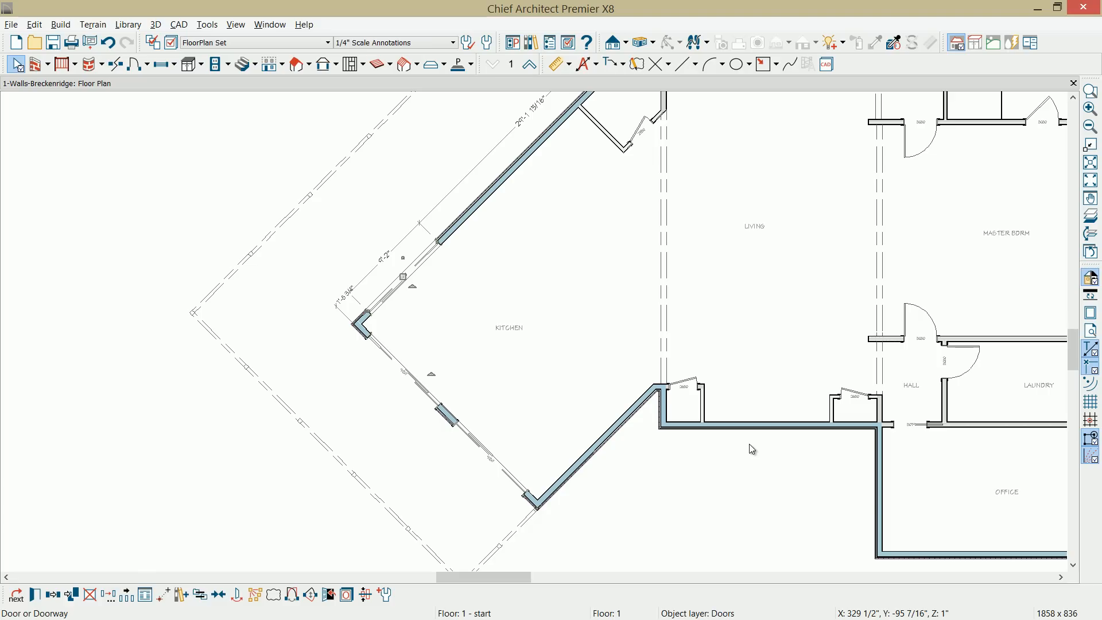
# Step: Place a standard window in the powder room's upper exterior wall and select it
pyautogui.click(155, 70)
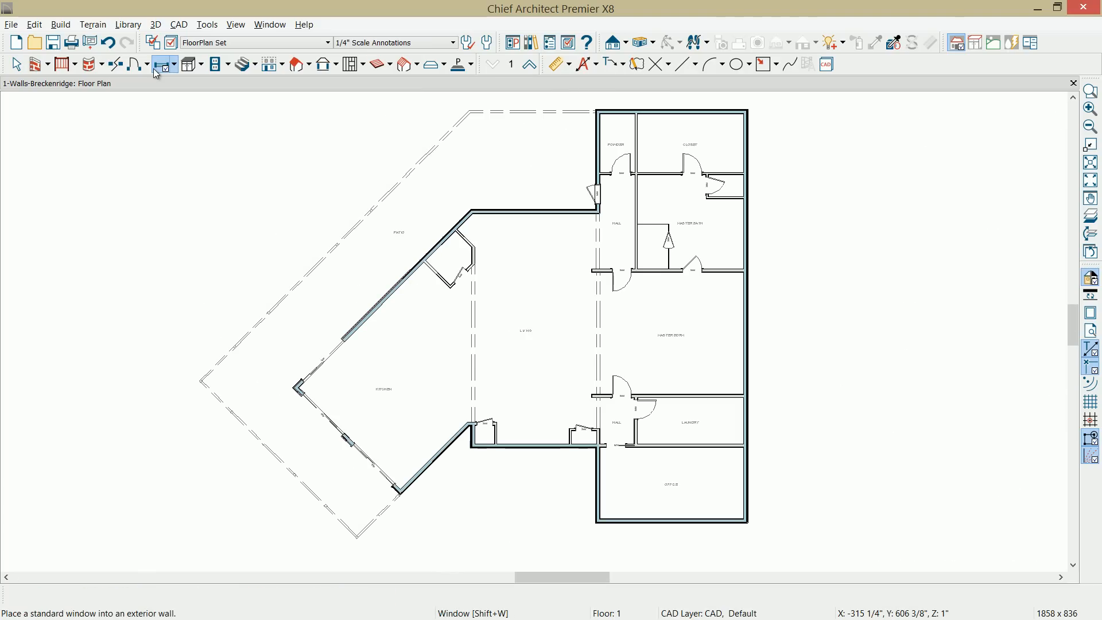
pyautogui.click(171, 68)
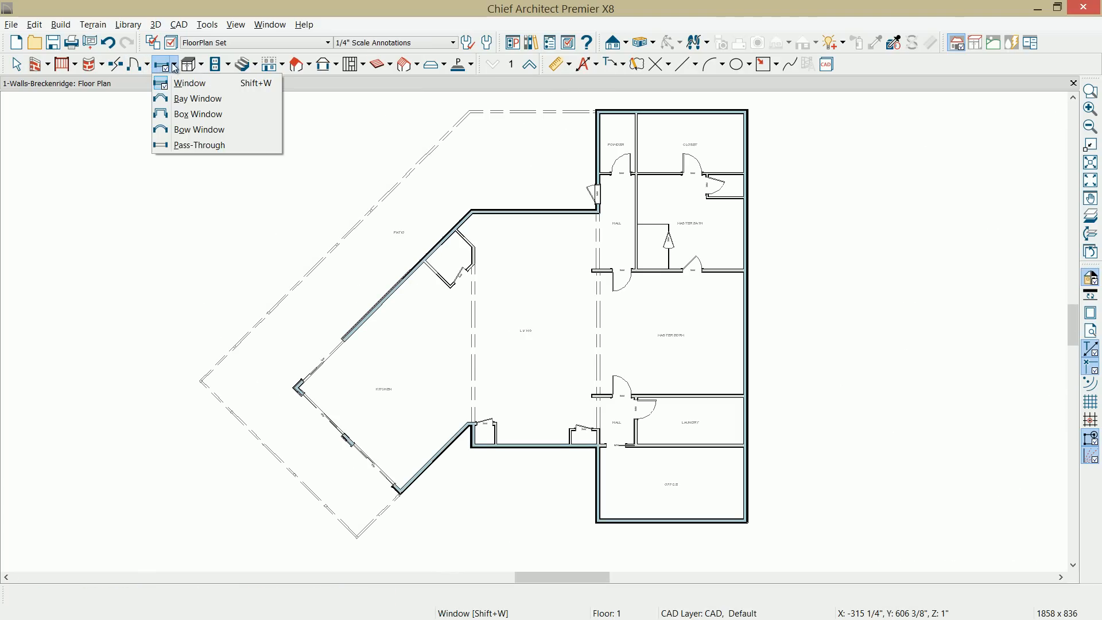
pyautogui.click(179, 81)
pyautogui.moveTo(578, 156); pyautogui.dragTo(412, 222, button='middle')
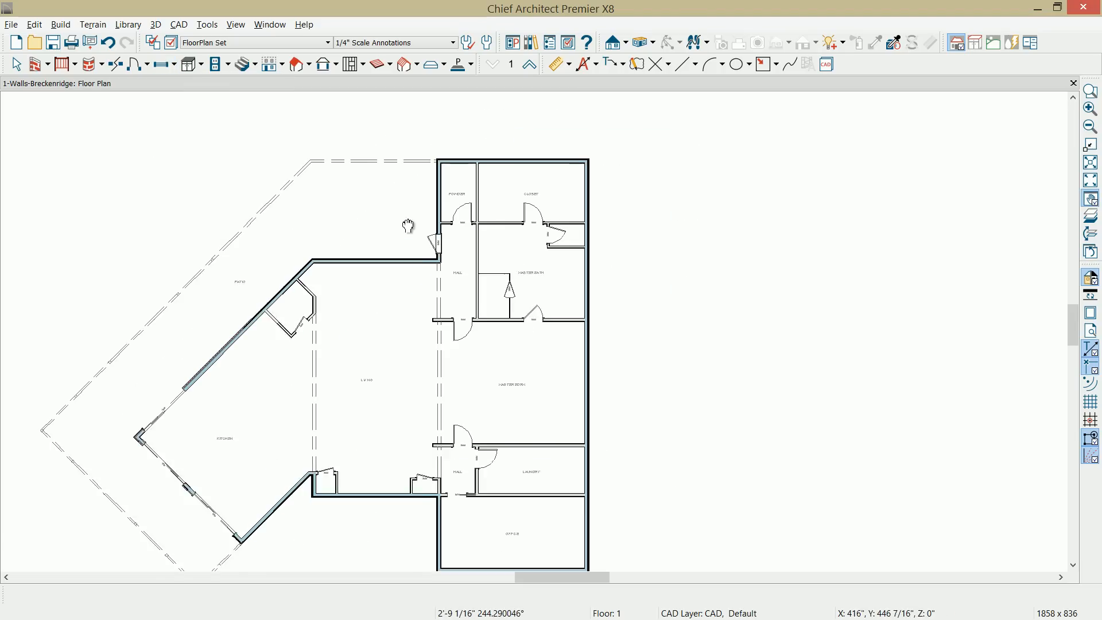
pyautogui.click(448, 175)
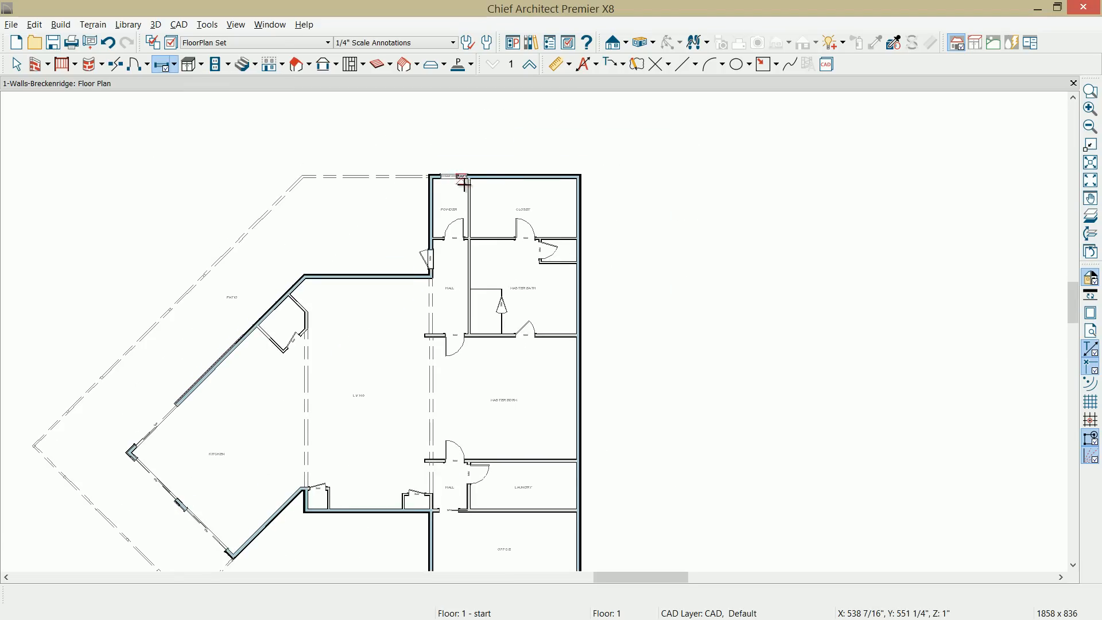
pyautogui.scroll(5, 459, 181)
pyautogui.click(438, 154)
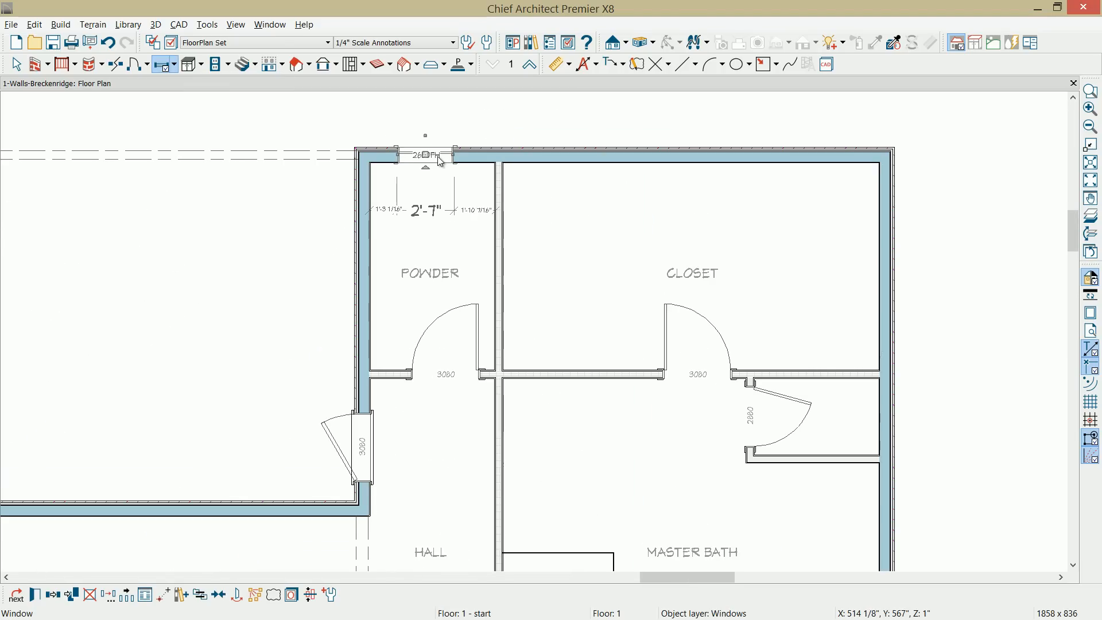
# Step: Examine the powder room window's available types and bottom component size in its specification
pyautogui.doubleClick(441, 161)
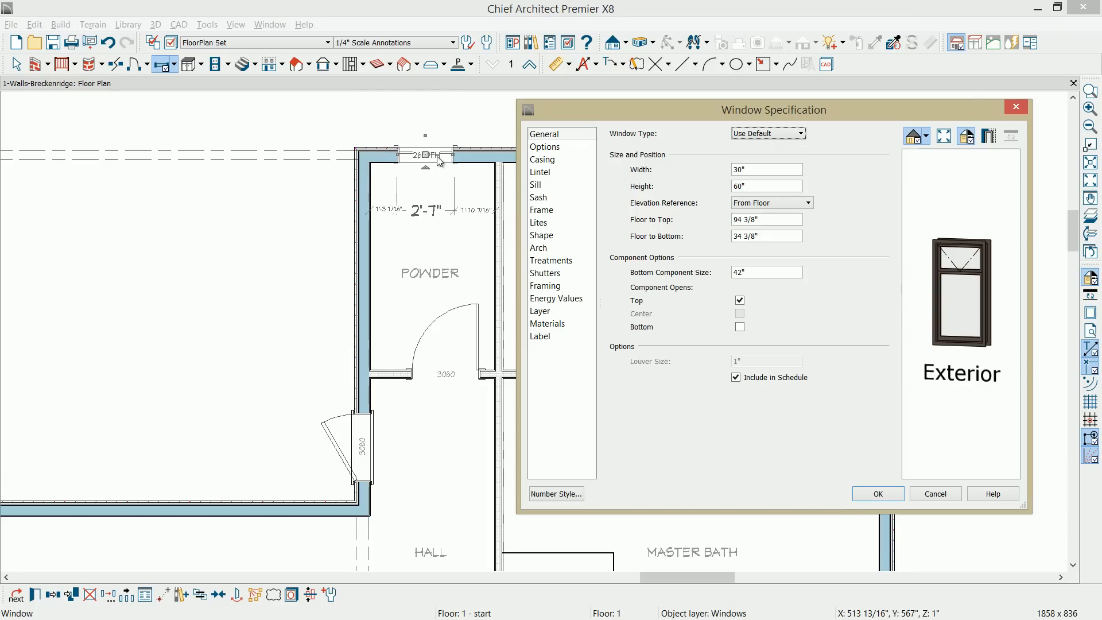
pyautogui.click(793, 134)
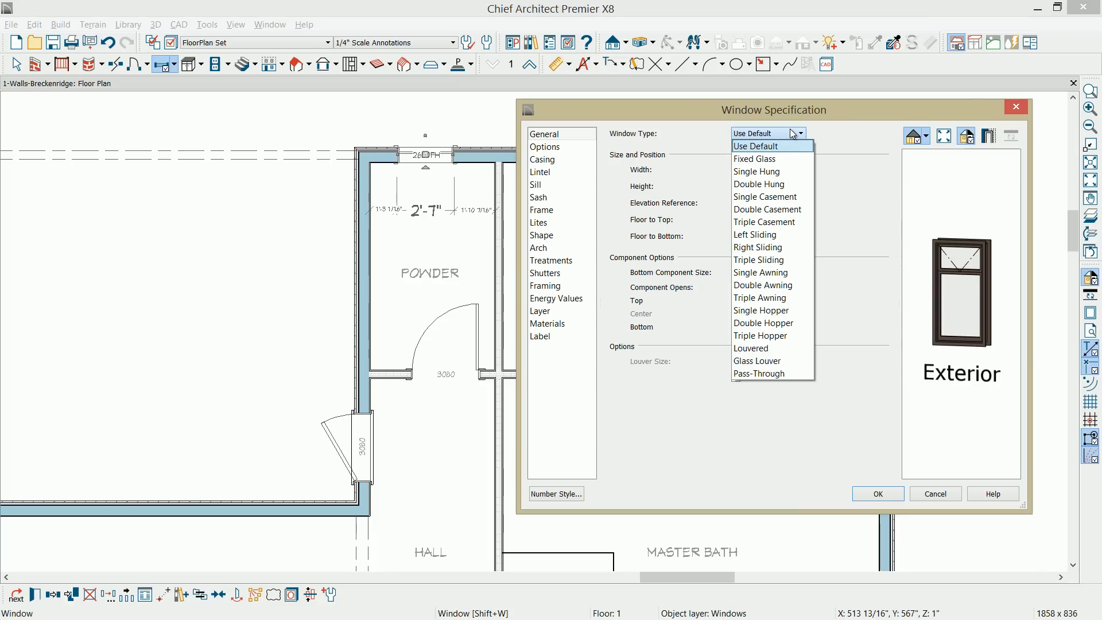
pyautogui.click(845, 147)
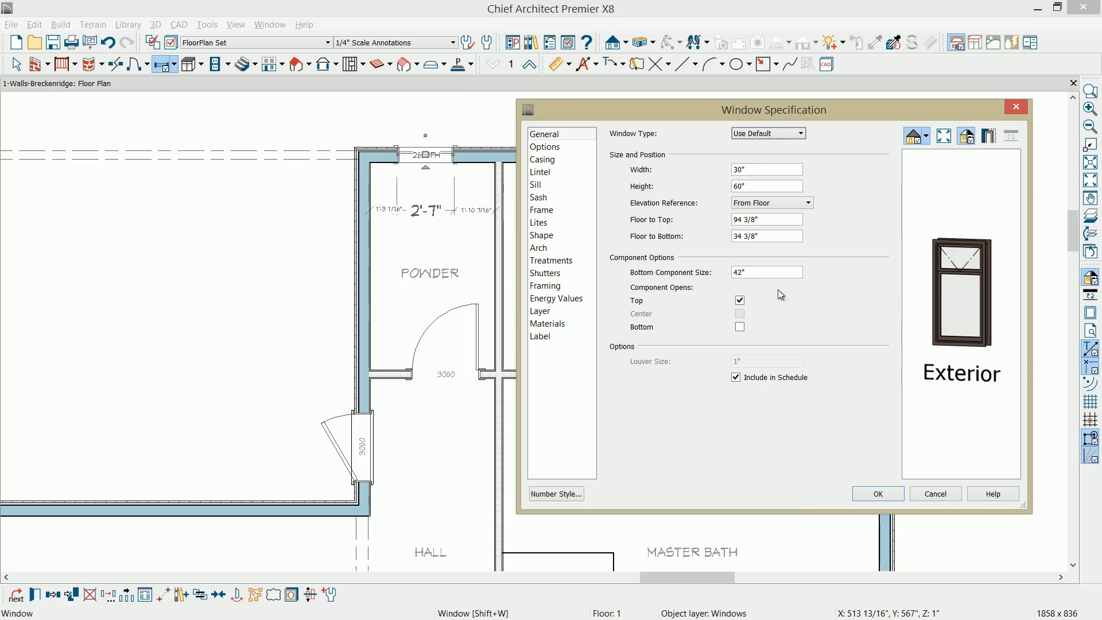
pyautogui.doubleClick(766, 272)
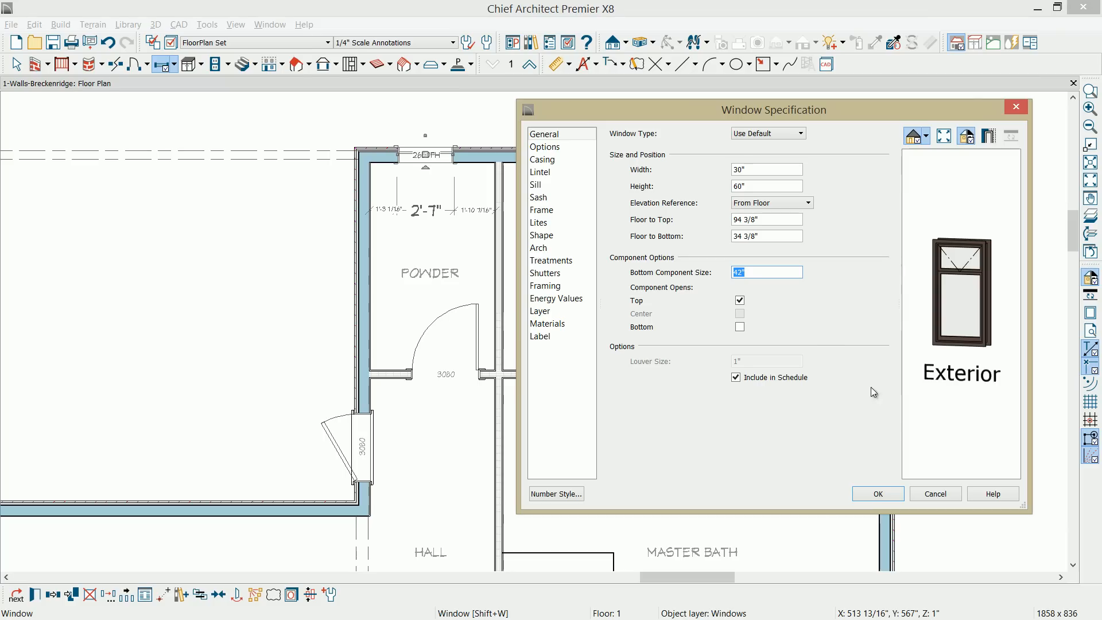
pyautogui.click(886, 499)
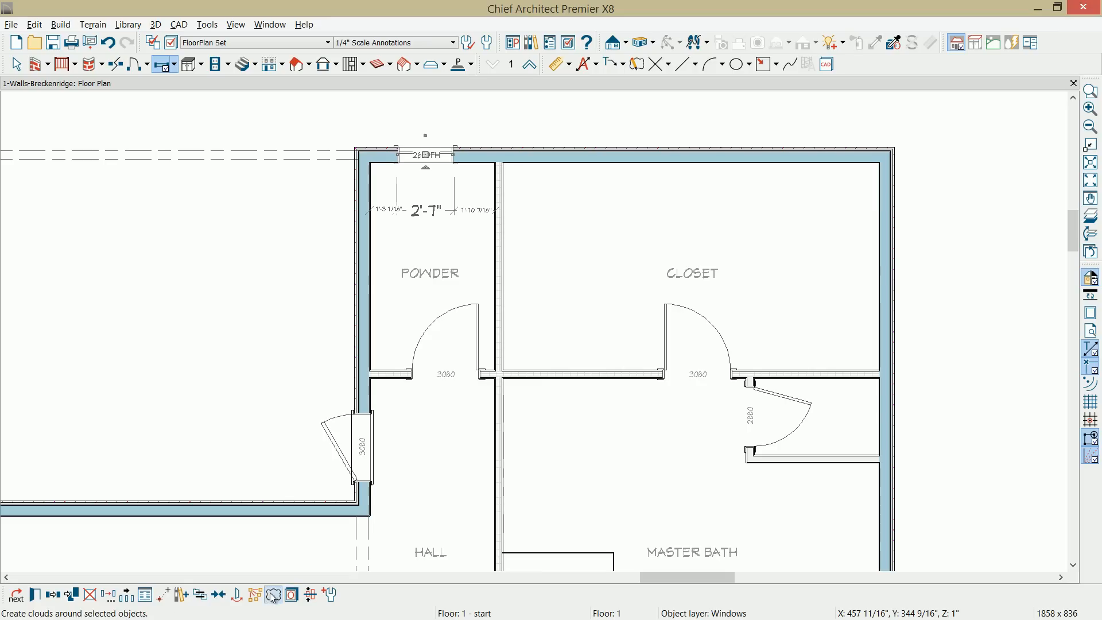
# Step: Center the window within the powder room and place another window in the closet's upper exterior wall
pyautogui.click(219, 600)
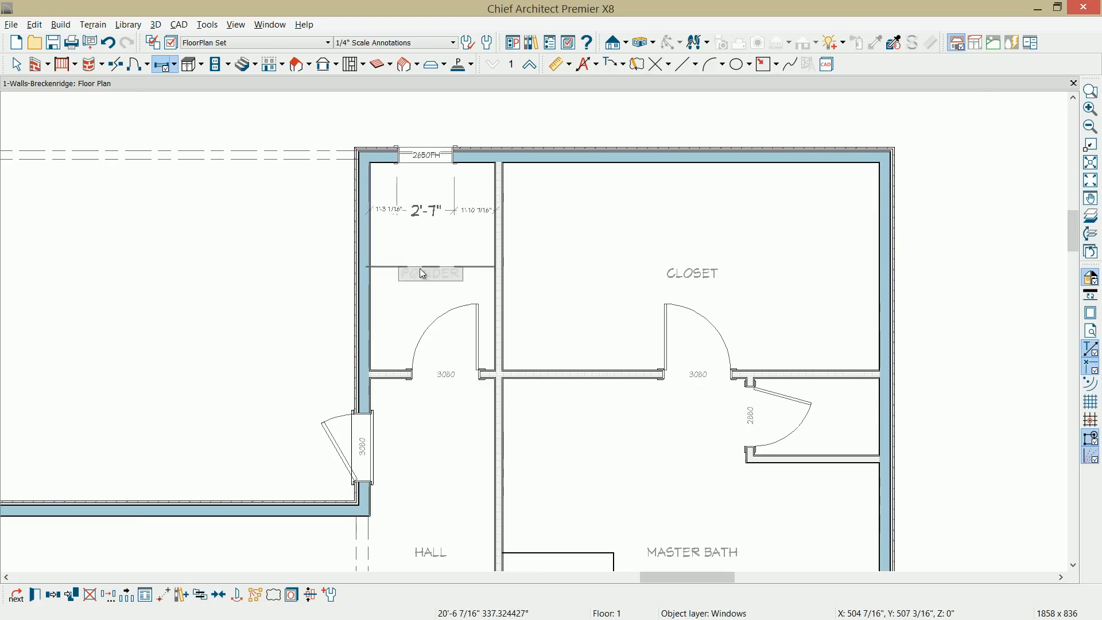
pyautogui.click(432, 206)
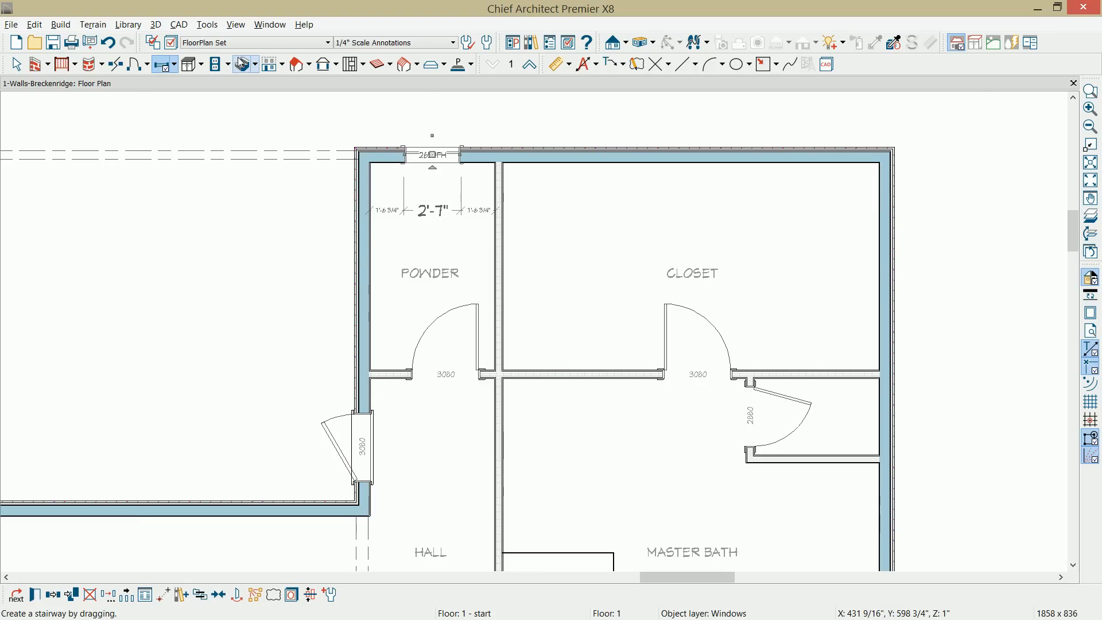
pyautogui.click(164, 63)
pyautogui.click(732, 157)
pyautogui.moveTo(731, 163); pyautogui.dragTo(706, 160)
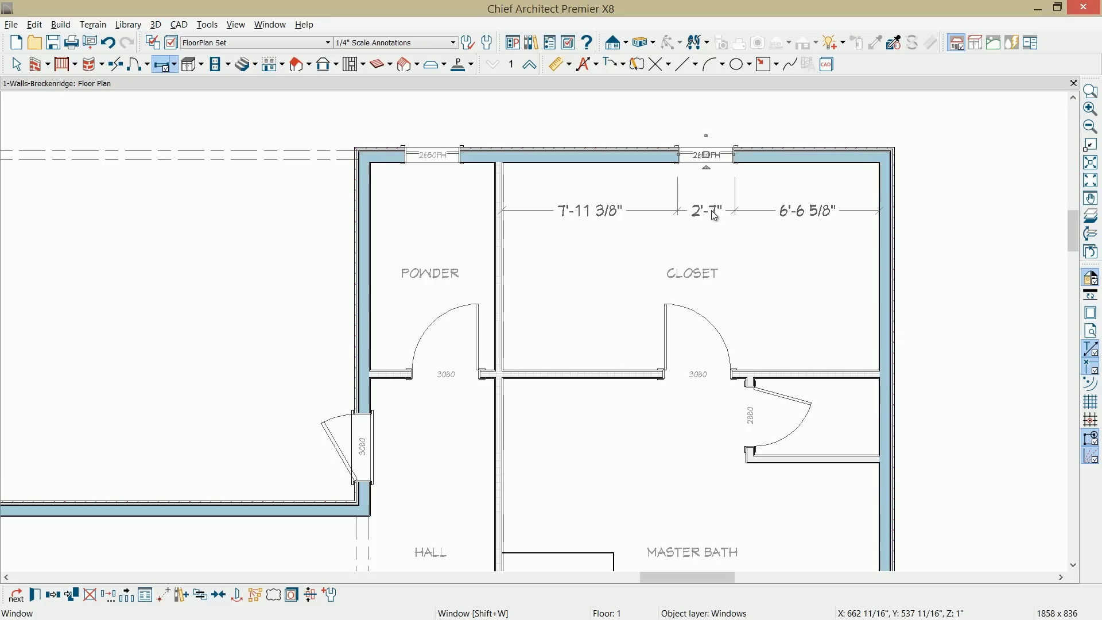
# Step: Set the closet window's width to 3'6" and center it within the closet
pyautogui.doubleClick(716, 159)
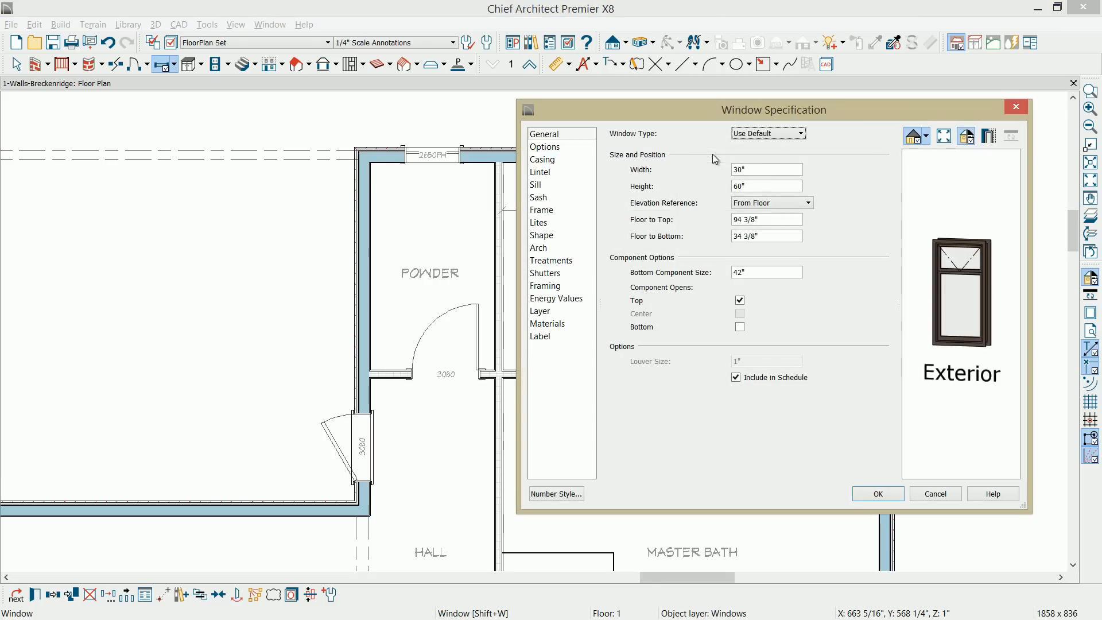
pyautogui.click(772, 172)
pyautogui.write('4')
pyautogui.press('BackSpace')
pyautogui.write("3'6")
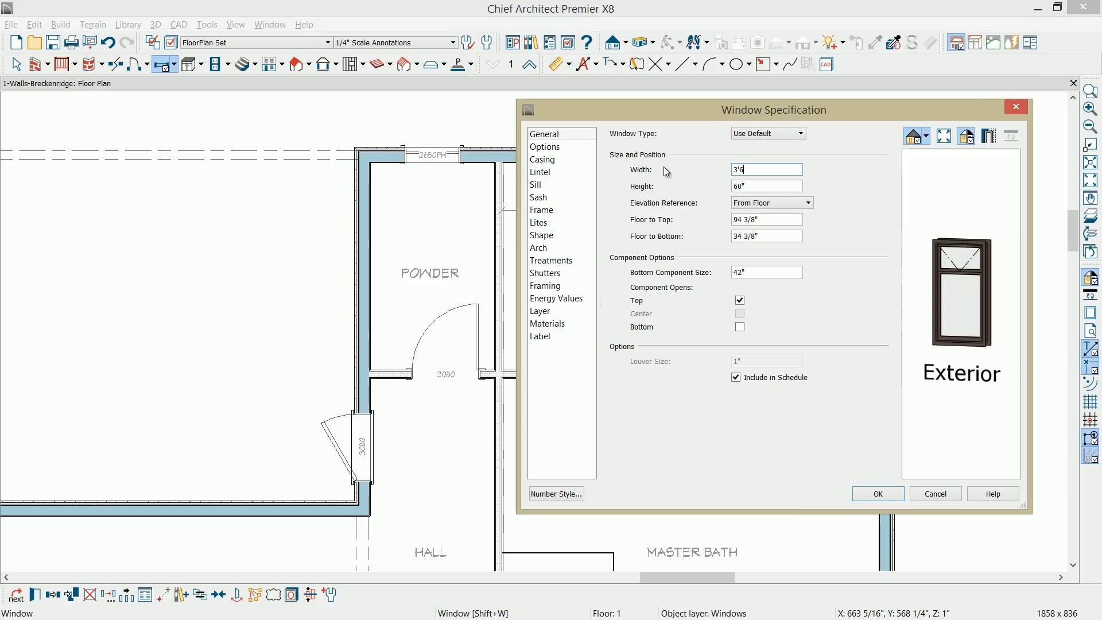
pyautogui.press('Tab')
pyautogui.press('Return')
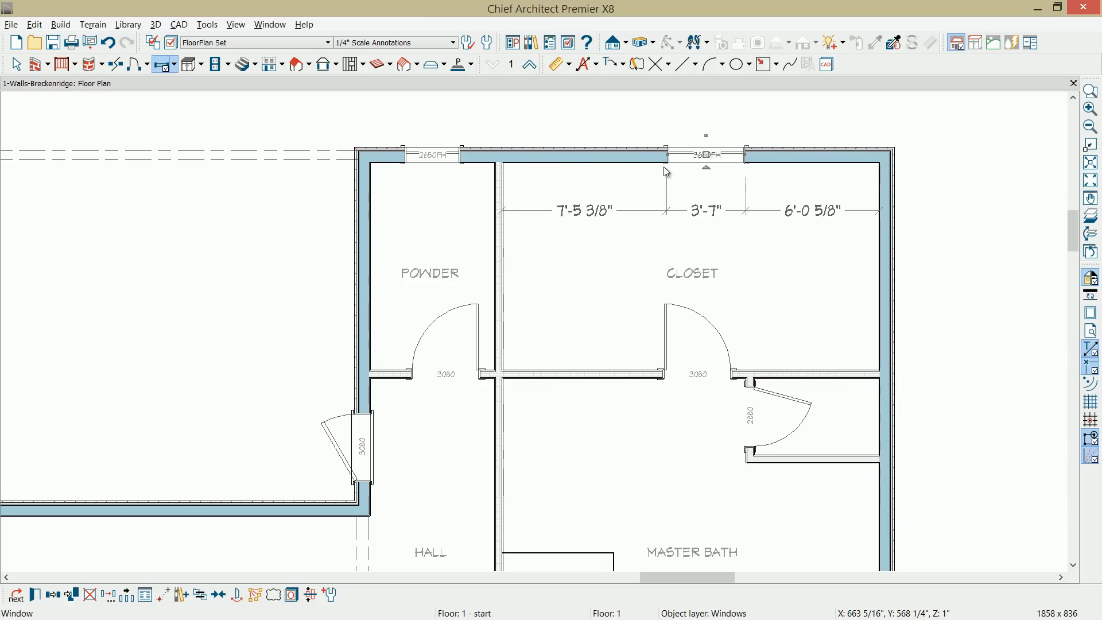
pyautogui.click(219, 595)
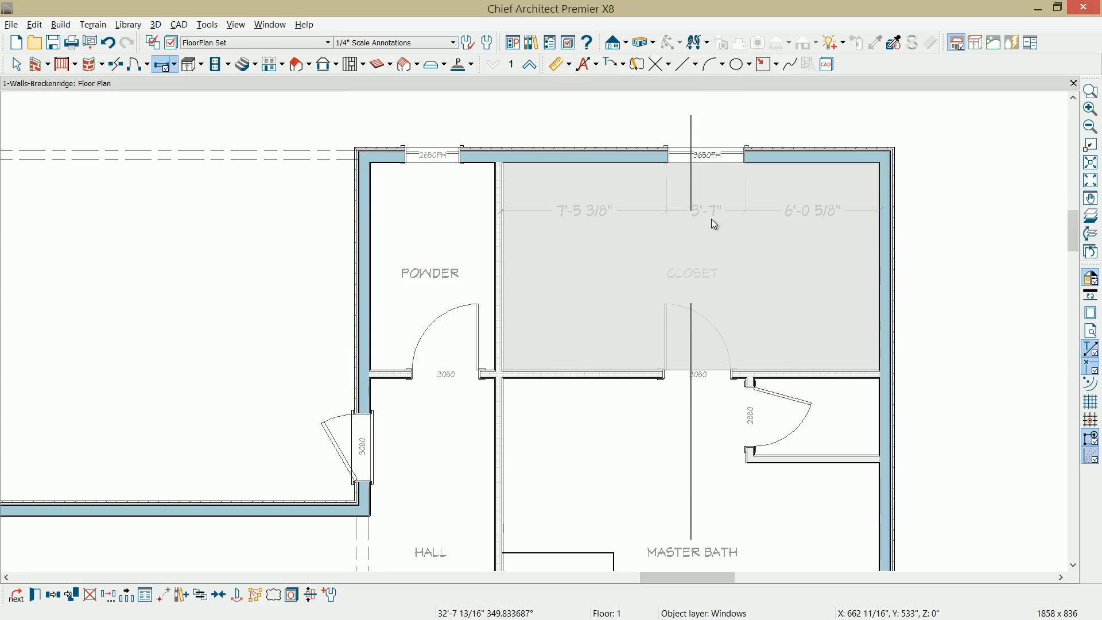
pyautogui.click(714, 224)
# Step: View the whole floor in a perspective dollhouse overview and return to the floor plan
pyautogui.scroll(-1, 741, 256)
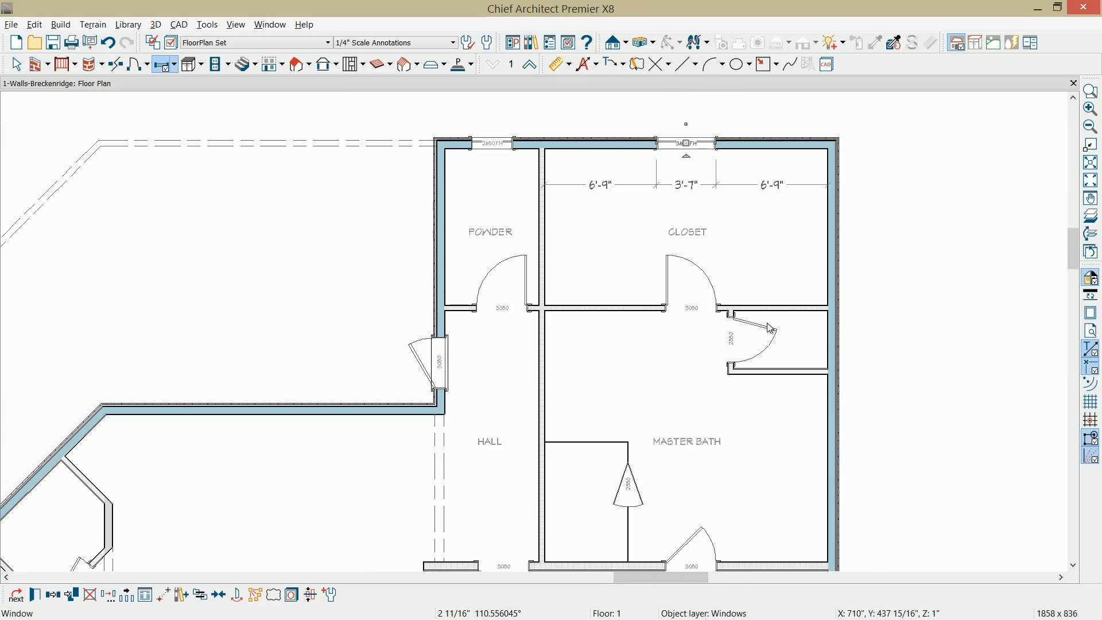
pyautogui.press('F9')
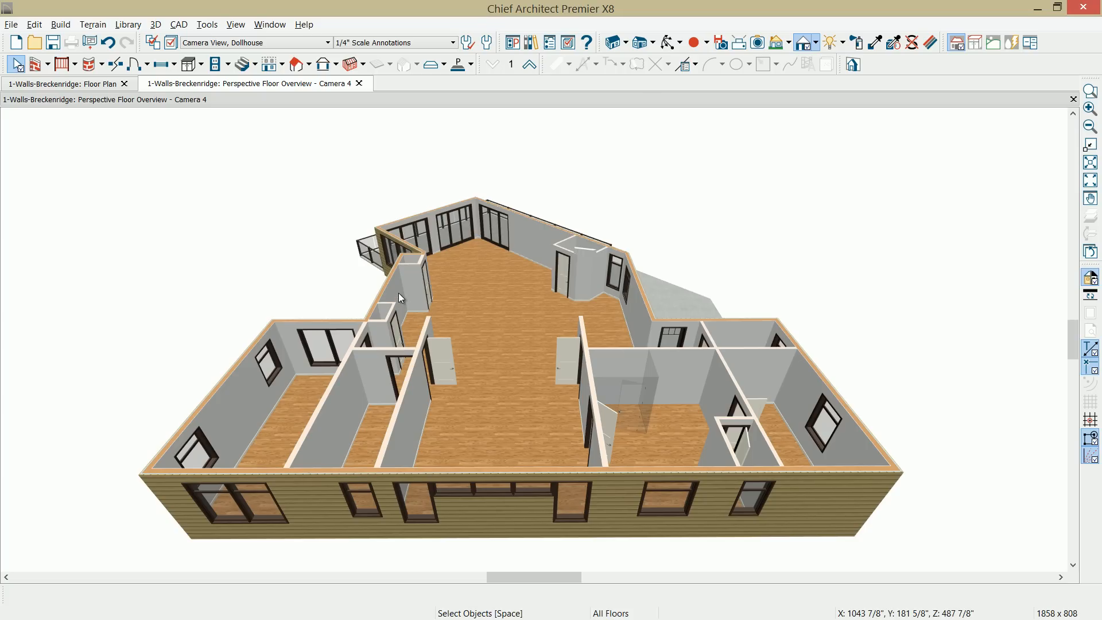
pyautogui.hotkey('ctrl', 'Tab')
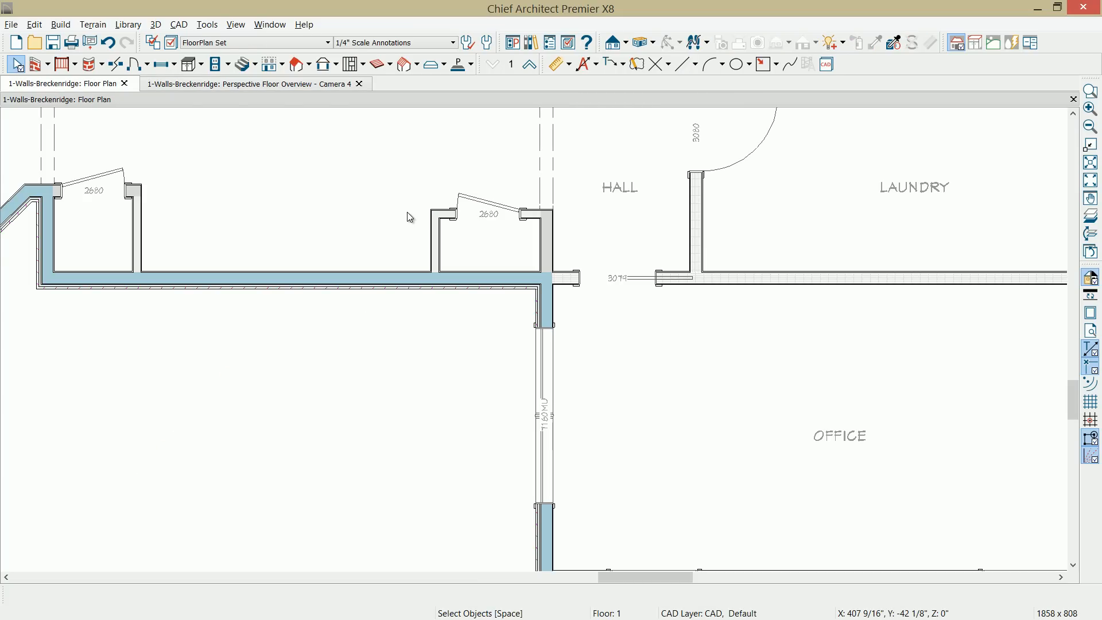
# Step: Place a hinged exterior door in the living room's lower wall between the two small closets
pyautogui.click(136, 63)
pyautogui.click(277, 274)
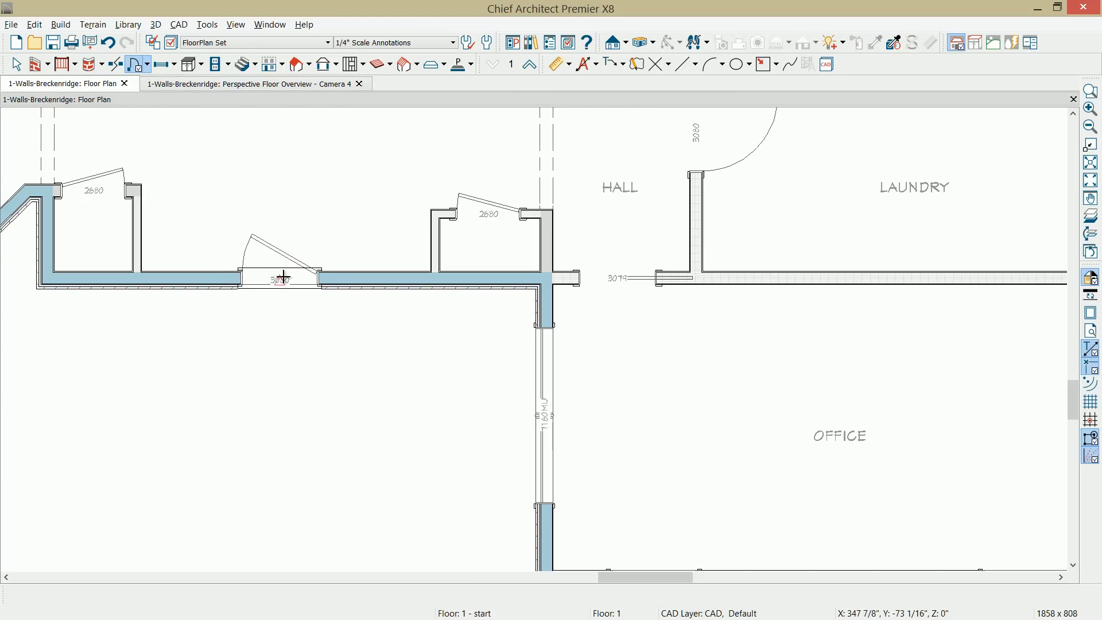
pyautogui.click(287, 278)
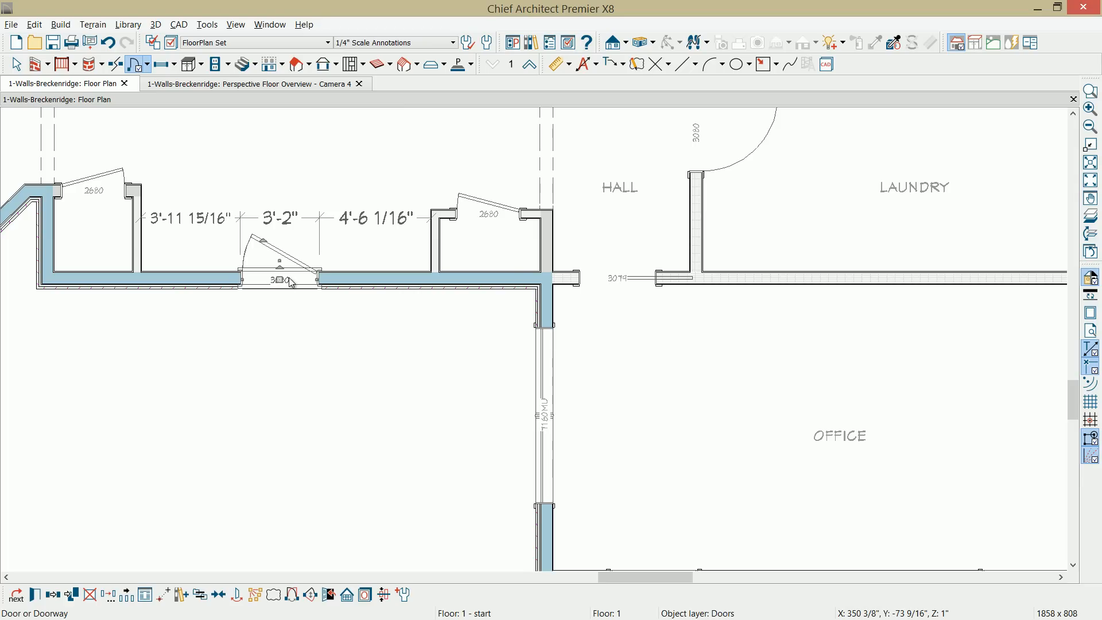
# Step: Examine the new entry door's type, style and lite options in its specification
pyautogui.doubleClick(291, 281)
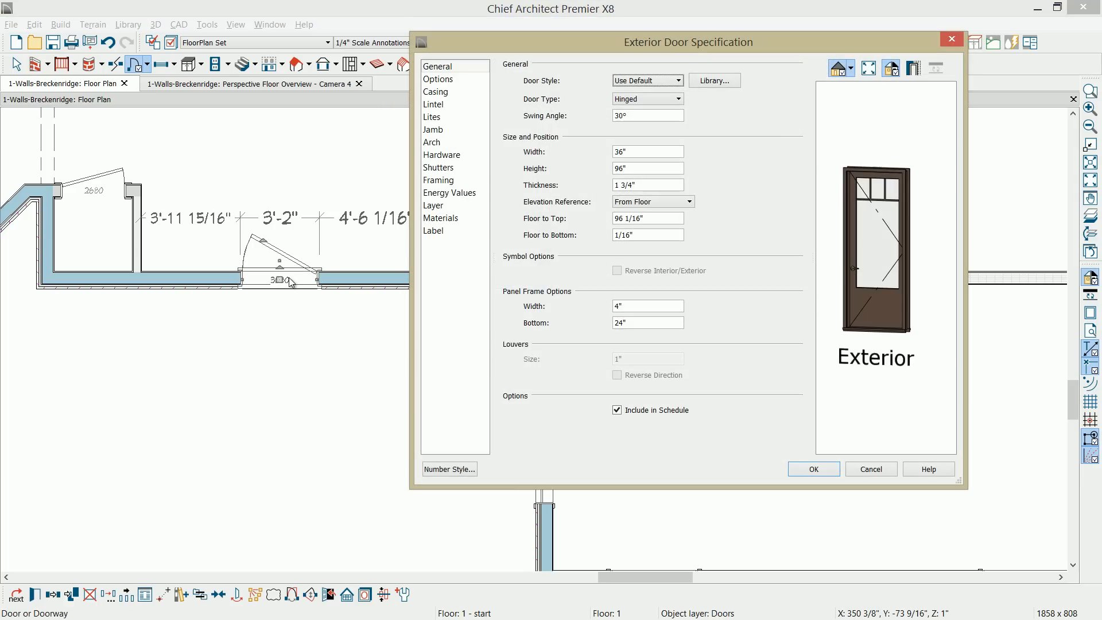
pyautogui.click(682, 98)
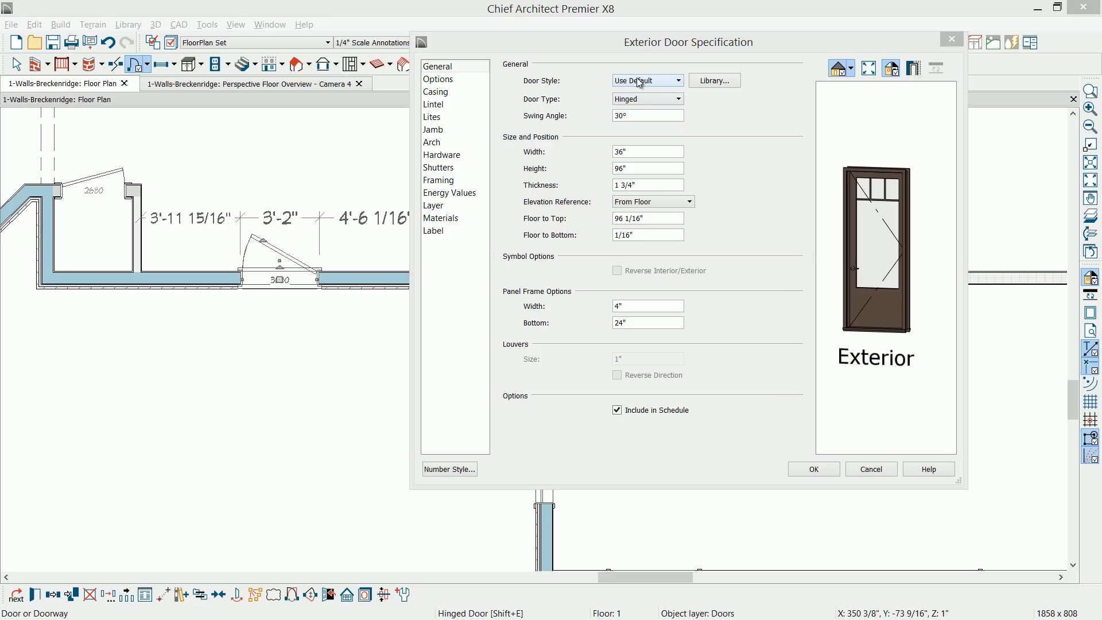
pyautogui.click(680, 81)
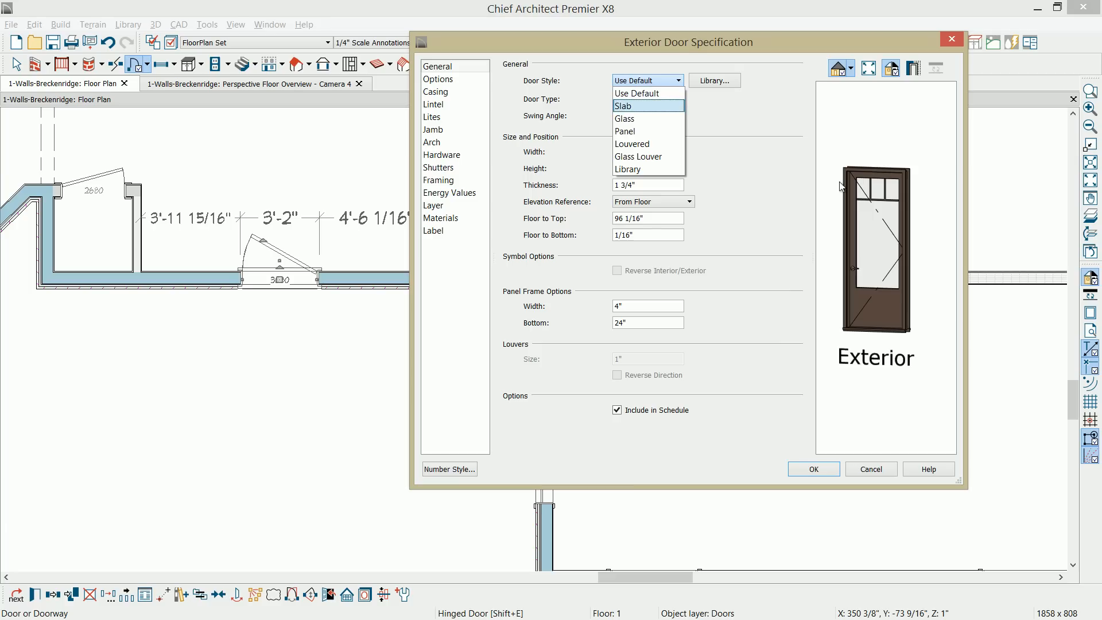
pyautogui.click(442, 118)
pyautogui.click(438, 66)
# Step: Set the entry door's width to 60" to make it a double door and center it between the two closets
pyautogui.moveTo(638, 153); pyautogui.dragTo(566, 150)
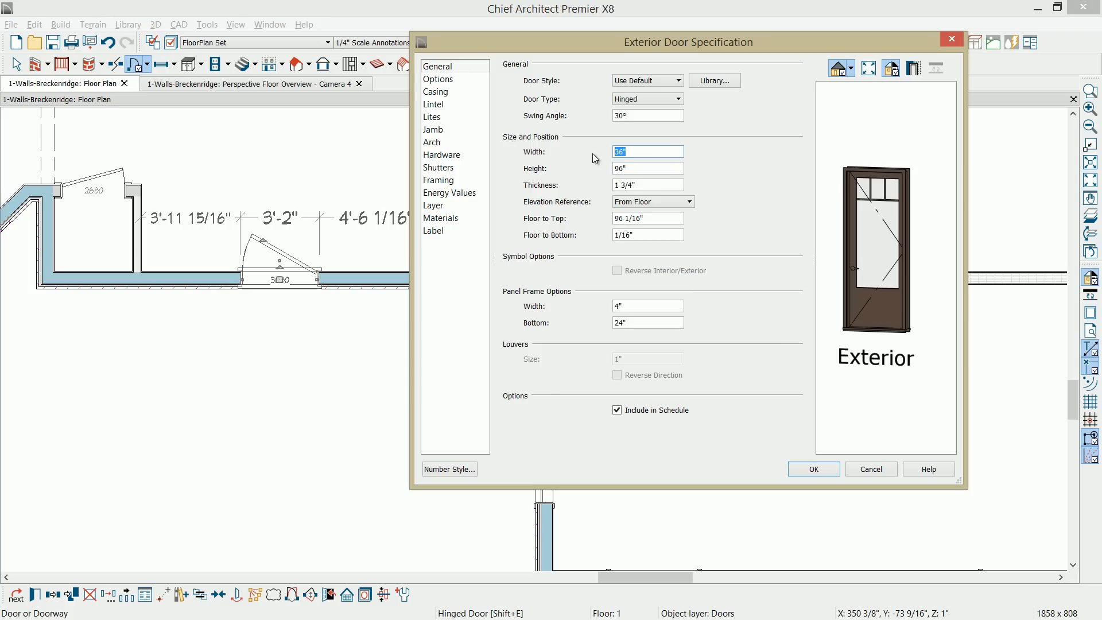
pyautogui.press('Tab')
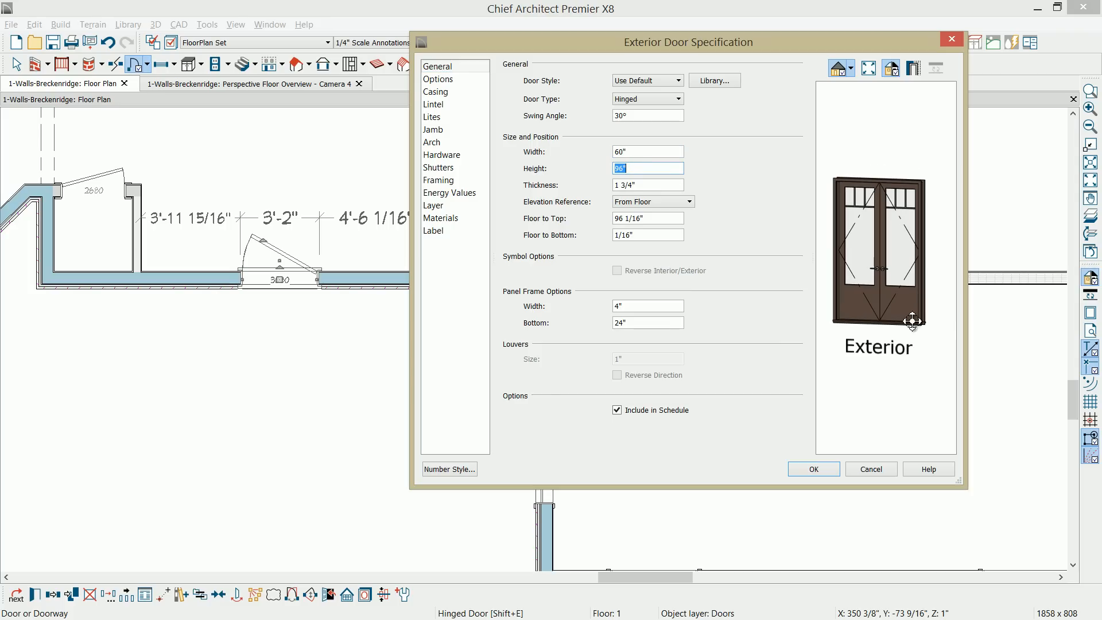
pyautogui.moveTo(933, 323); pyautogui.dragTo(913, 344)
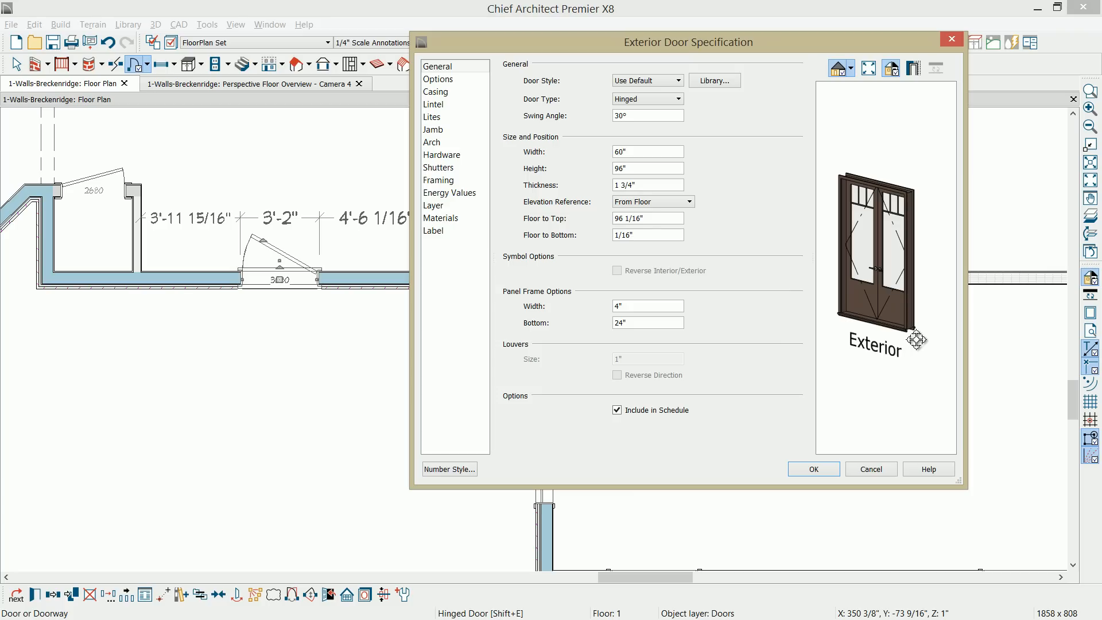
pyautogui.click(832, 469)
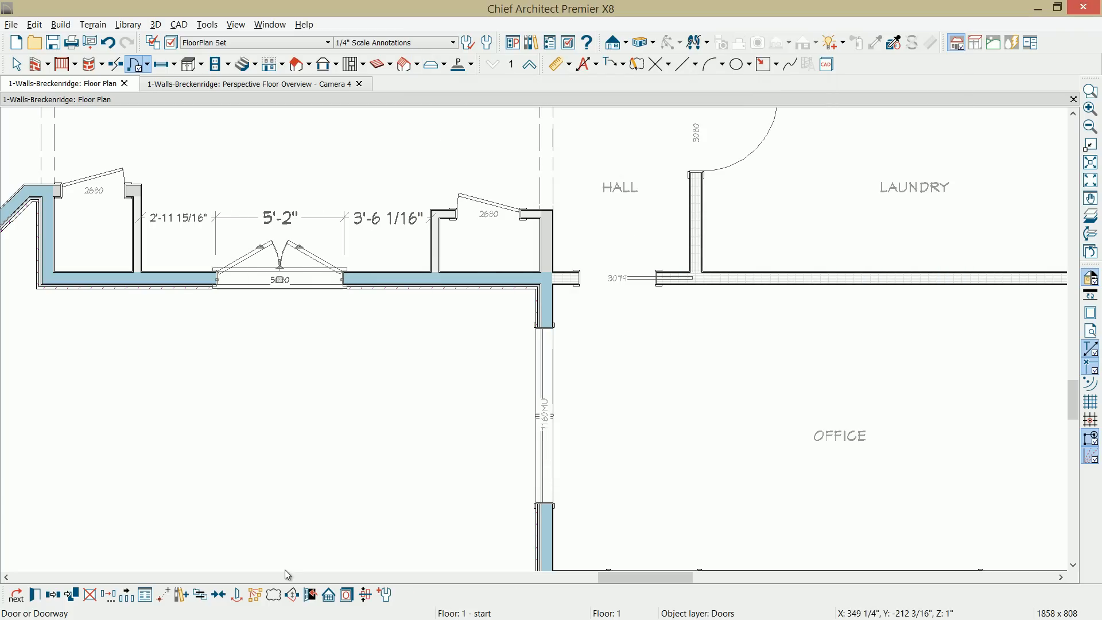
pyautogui.click(231, 602)
pyautogui.click(281, 184)
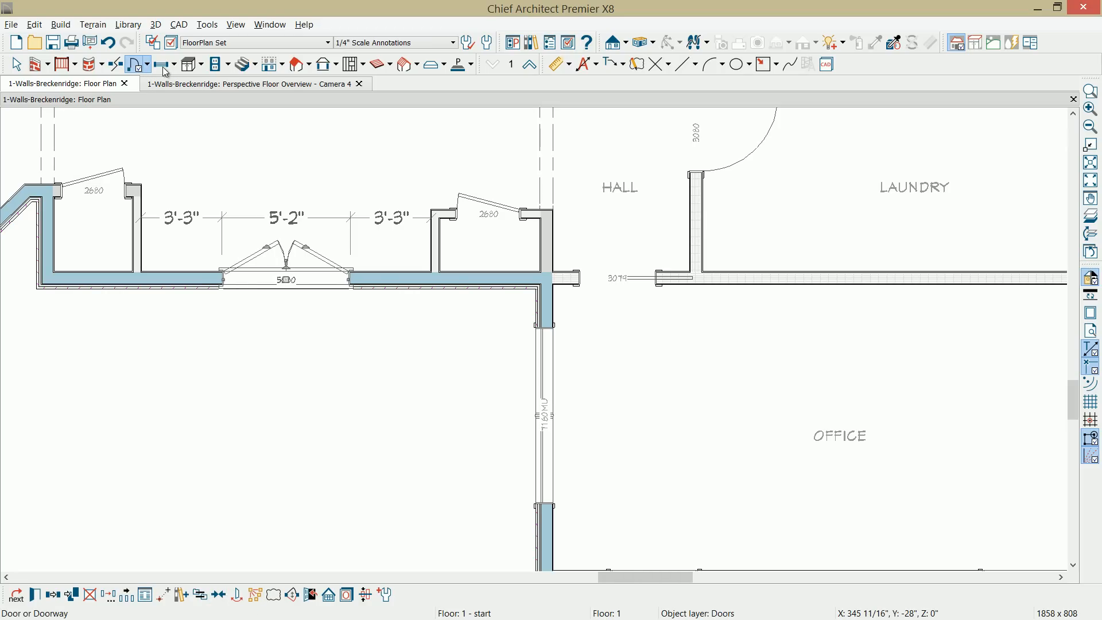
# Step: Place a window in the wall between the left closet and the double entry door and make it Fixed Glass
pyautogui.click(163, 65)
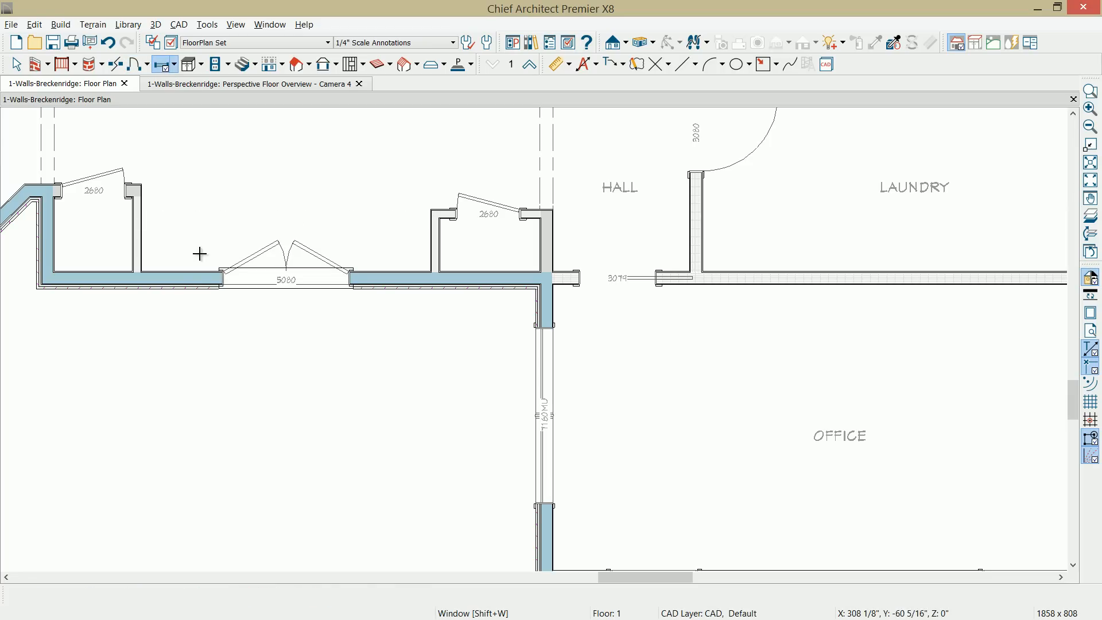
pyautogui.click(182, 279)
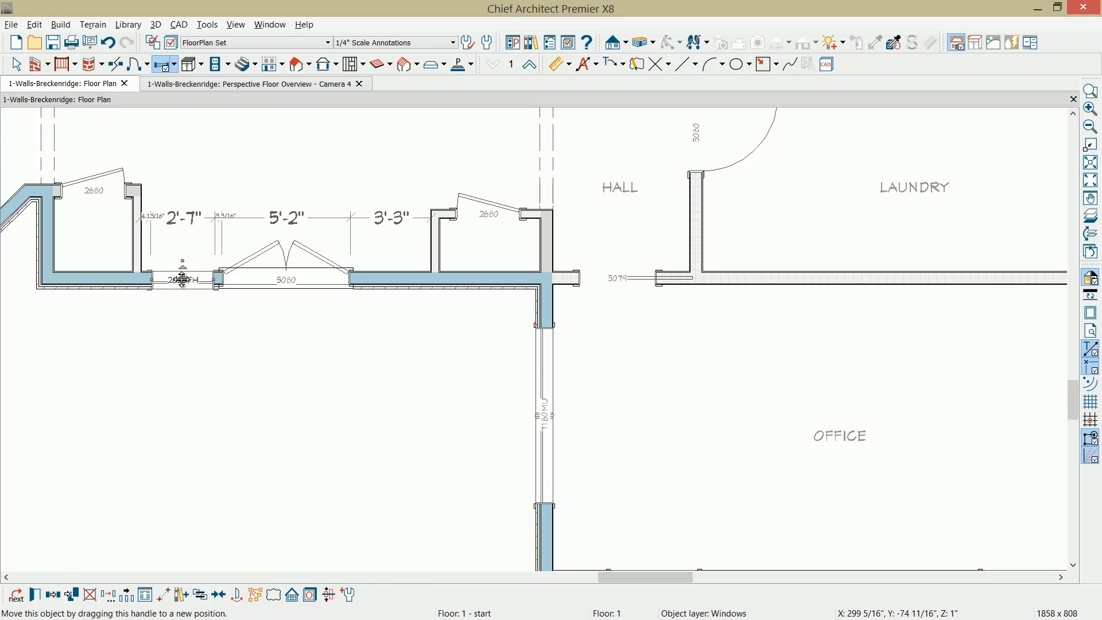
pyautogui.doubleClick(182, 279)
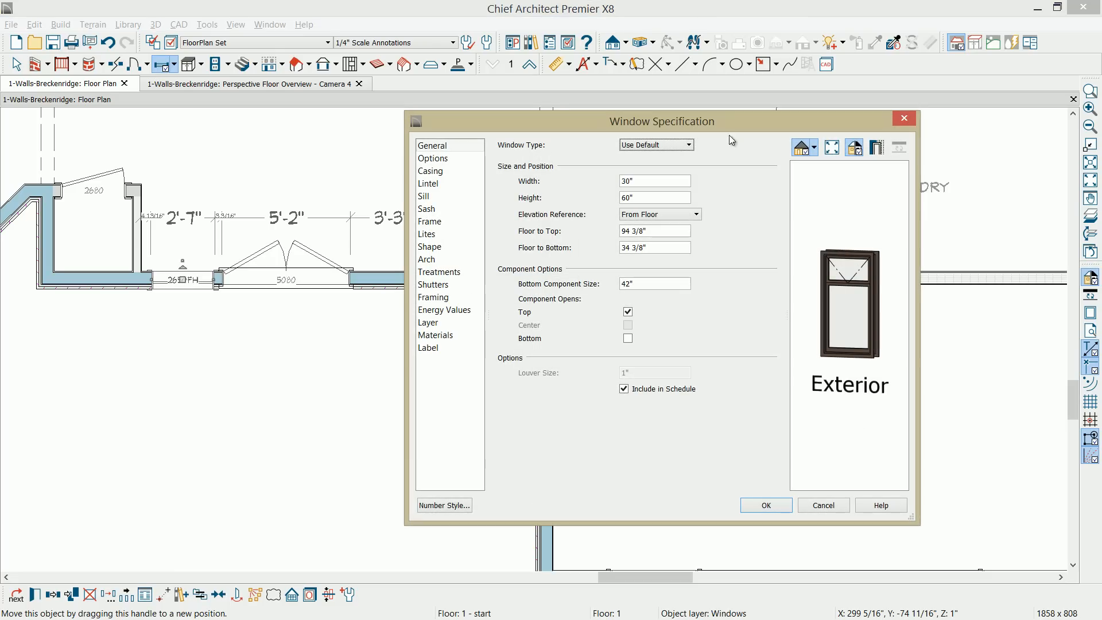
pyautogui.click(689, 145)
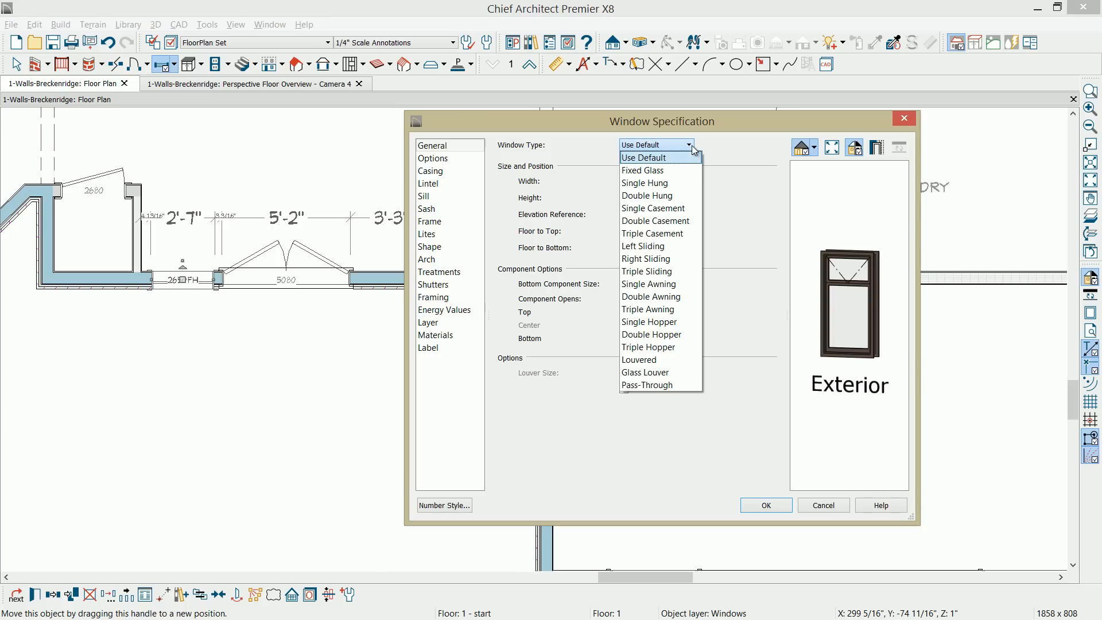
pyautogui.click(660, 183)
pyautogui.click(666, 146)
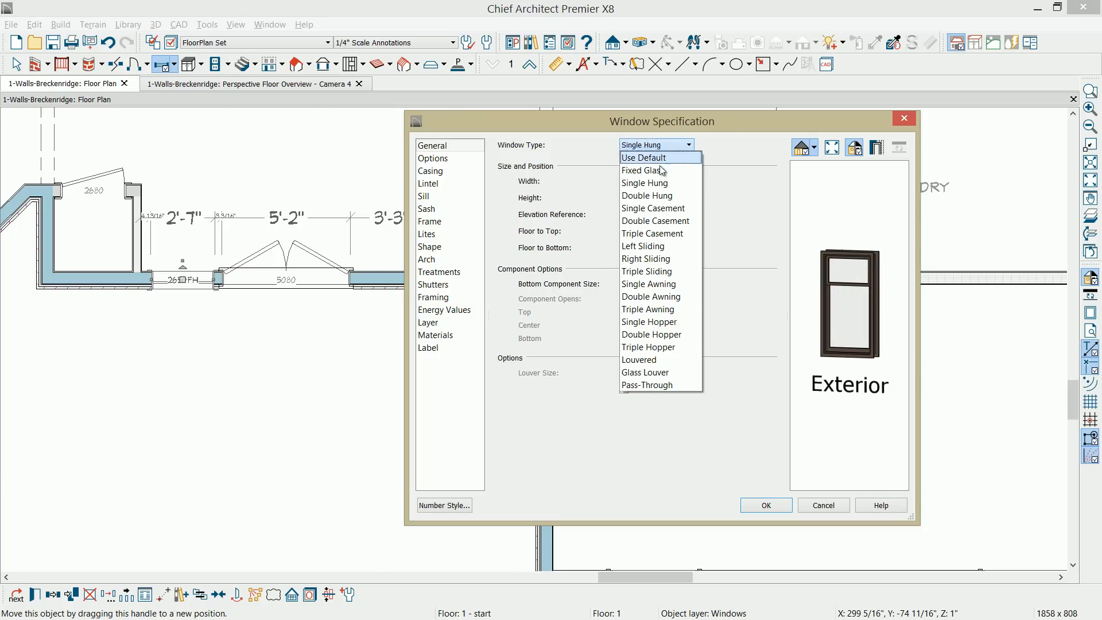
pyautogui.click(662, 171)
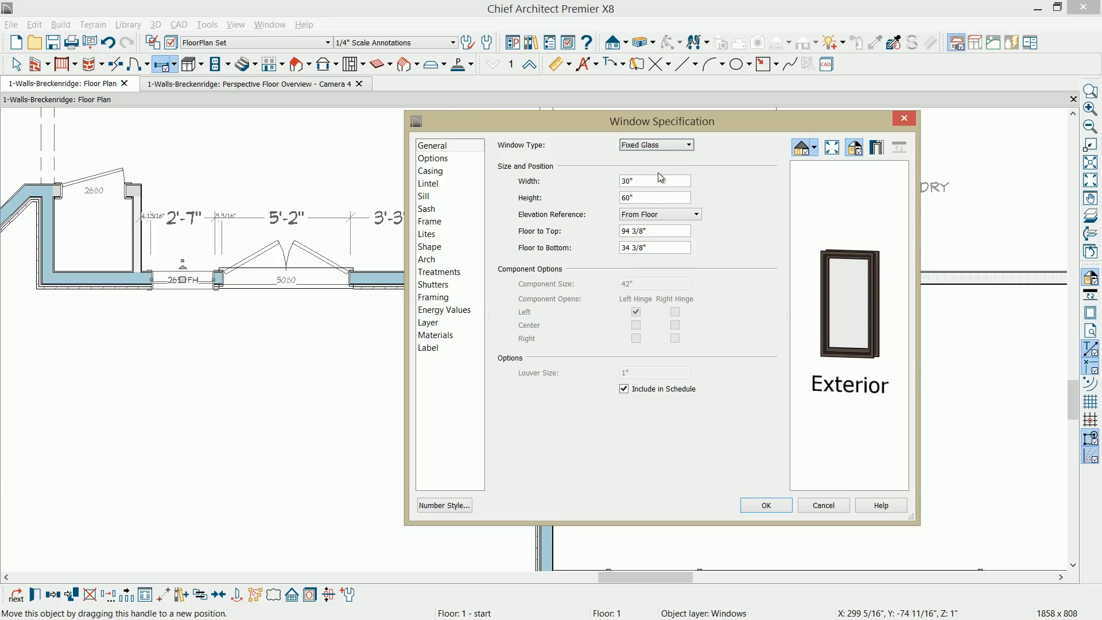
# Step: Set the new sidelight window's width to 32", height to 94" and floor-to-bottom distance to 2"
pyautogui.moveTo(650, 182); pyautogui.dragTo(614, 181)
pyautogui.write('32')
pyautogui.press('Tab')
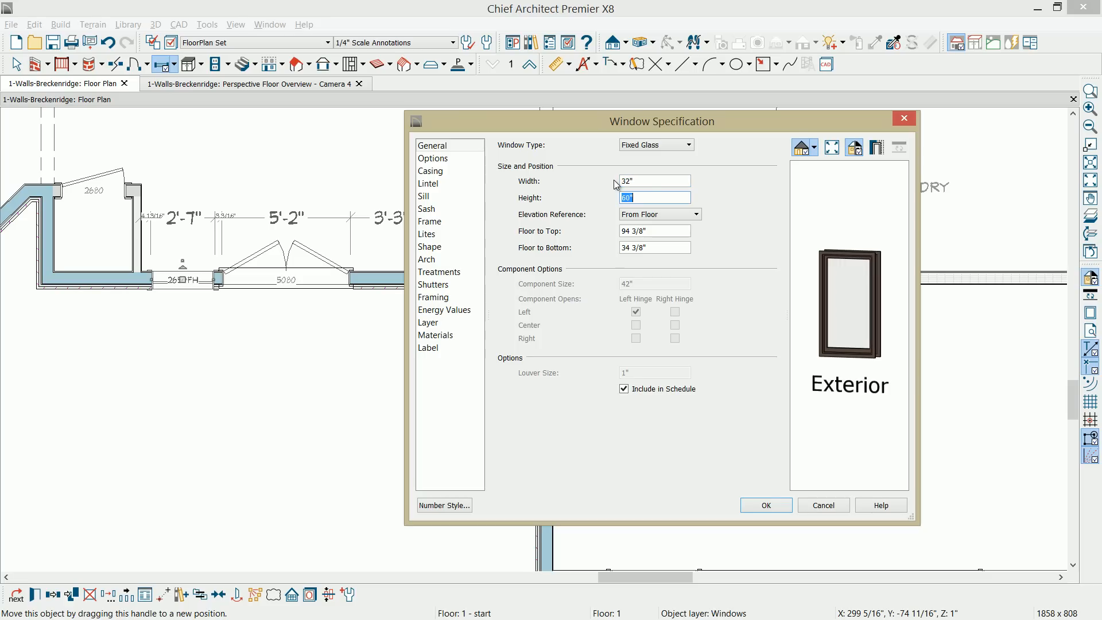
pyautogui.write('94')
pyautogui.press('Tab')
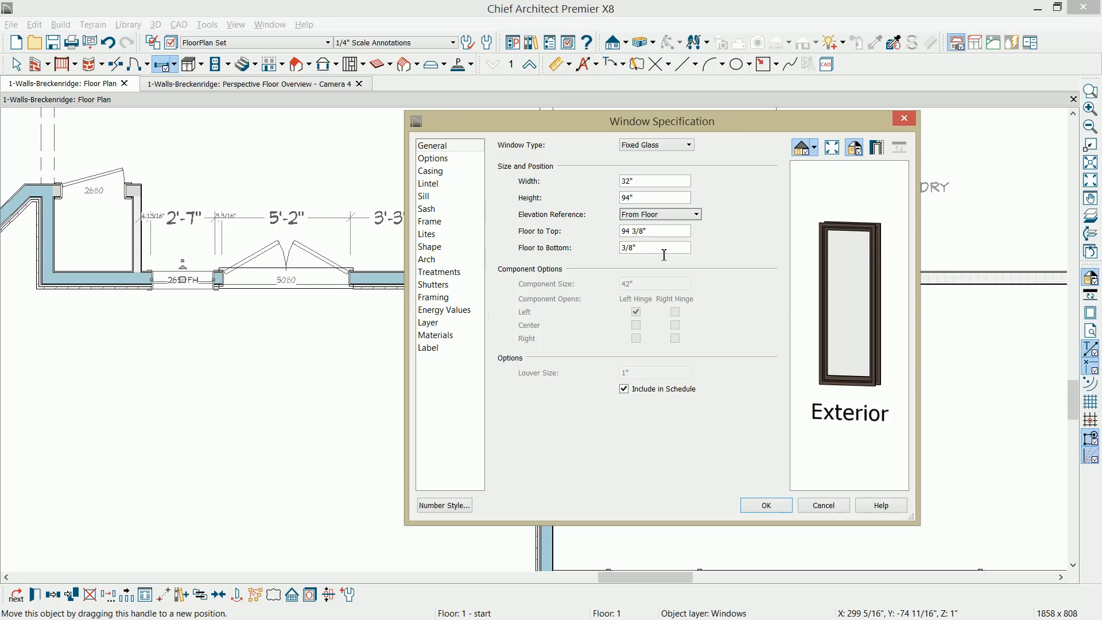
pyautogui.click(663, 250)
pyautogui.write('2')
pyautogui.press('Tab')
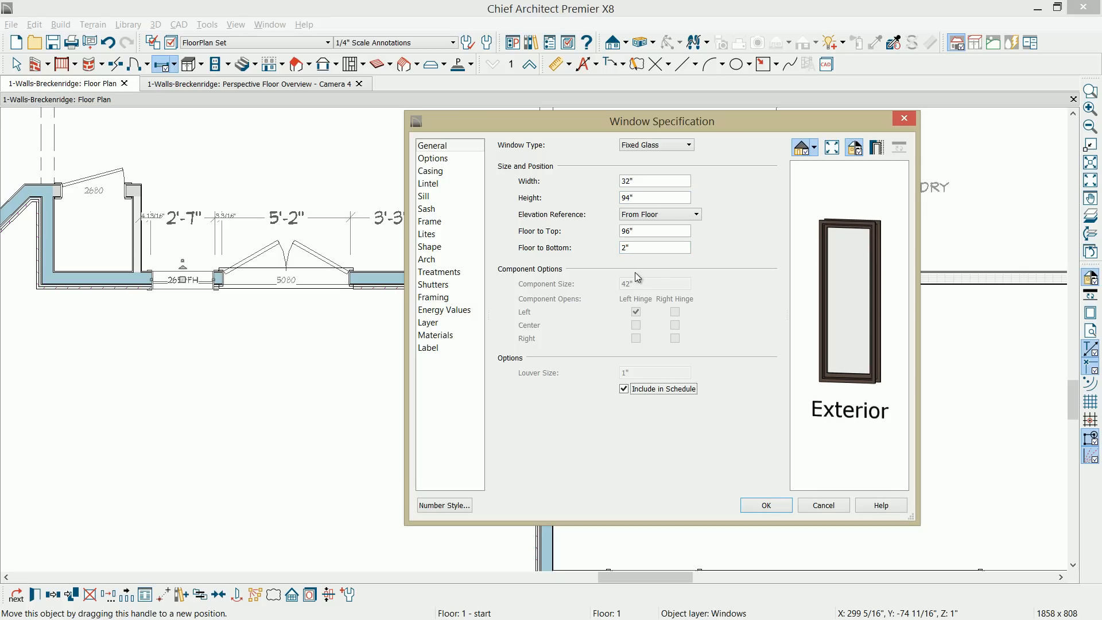
pyautogui.click(647, 236)
# Step: Give the sidelight Craftsman lites, 3 across and 5 vertical
pyautogui.click(464, 229)
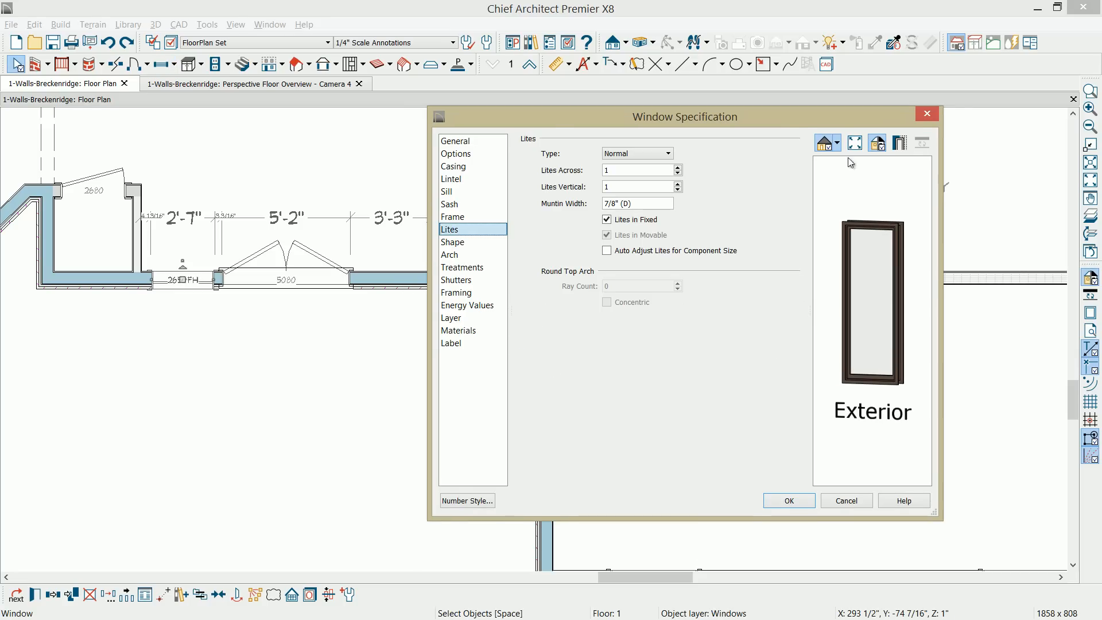
pyautogui.click(669, 154)
pyautogui.click(623, 204)
pyautogui.write('3')
pyautogui.click(613, 187)
pyautogui.write('5')
pyautogui.press('Tab')
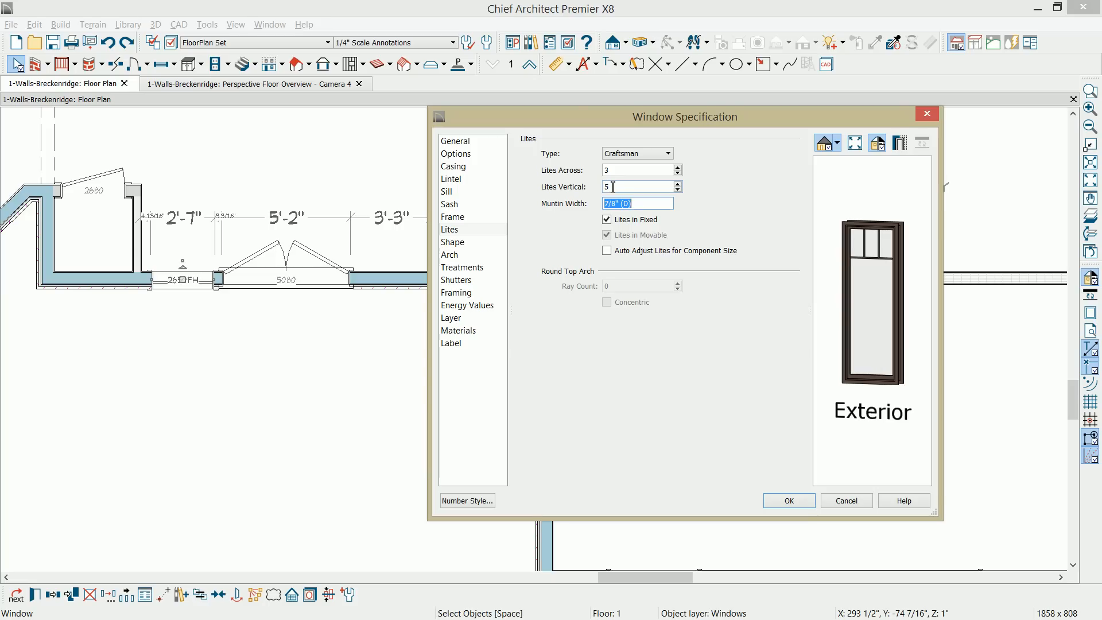
# Step: Set the sidelight's bottom sash width to 21", check the preview from the interior side and apply the specification
pyautogui.click(463, 205)
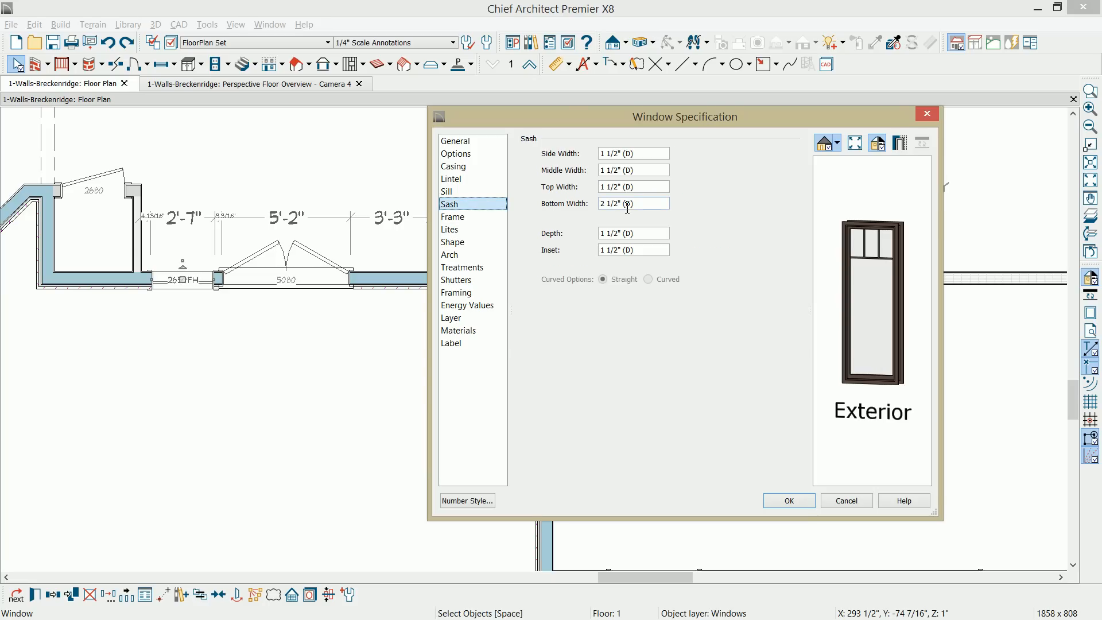
pyautogui.moveTo(642, 205); pyautogui.dragTo(597, 205)
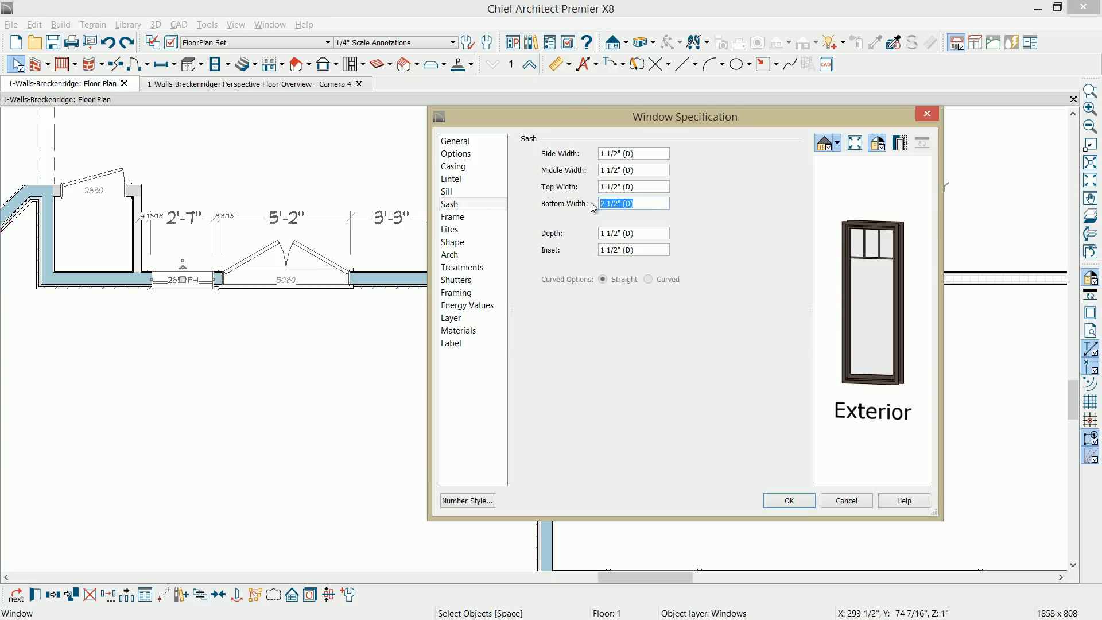
pyautogui.write('21')
pyautogui.press('Tab')
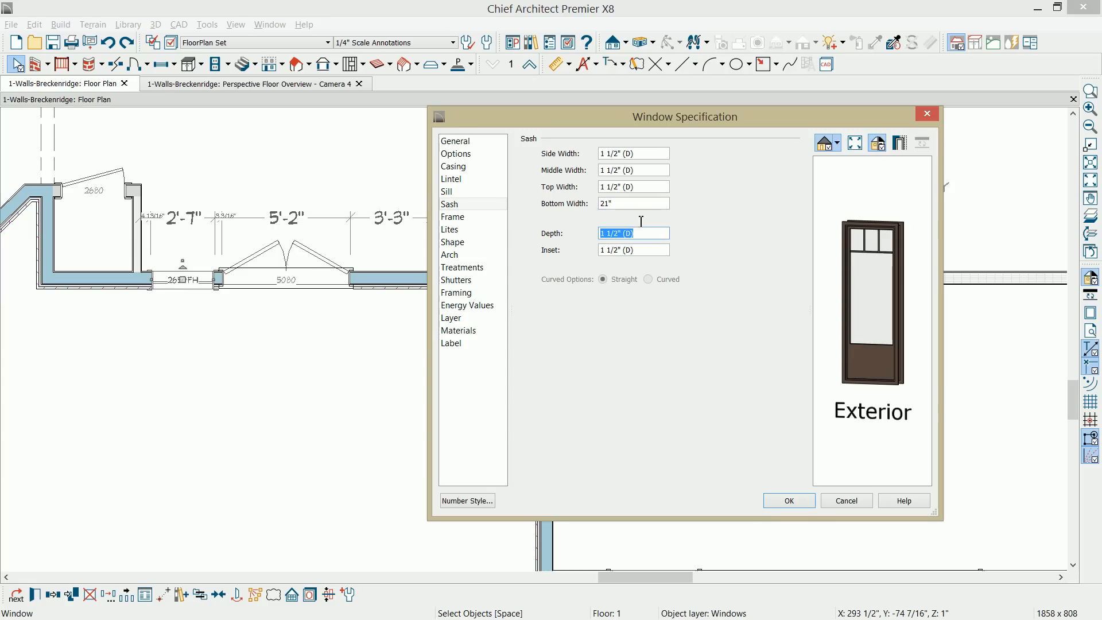
pyautogui.click(682, 232)
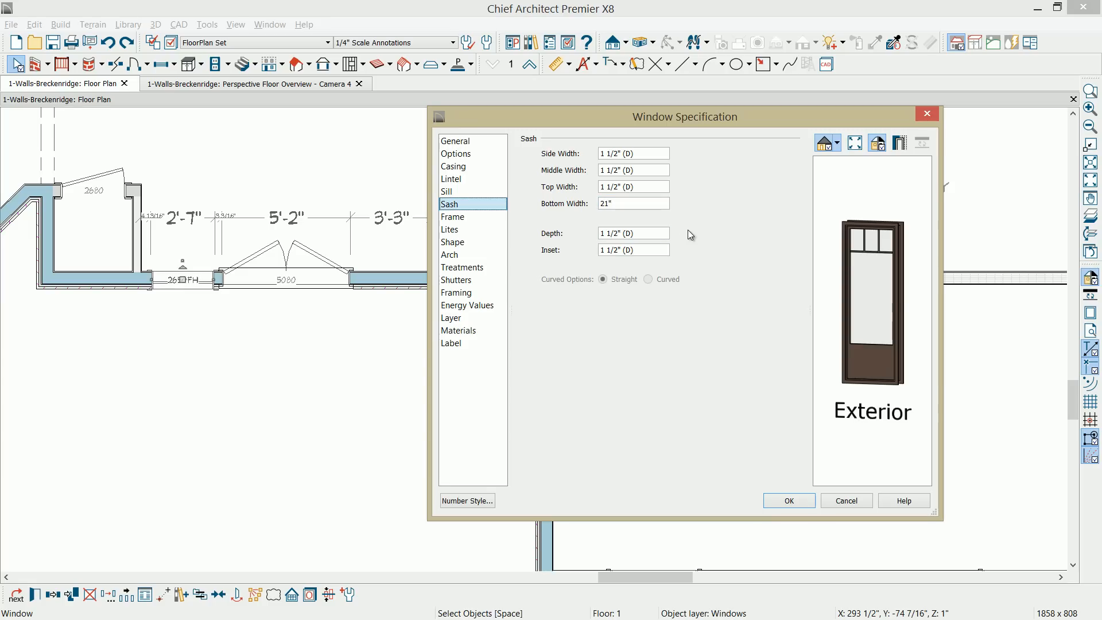
pyautogui.moveTo(900, 296); pyautogui.dragTo(857, 328)
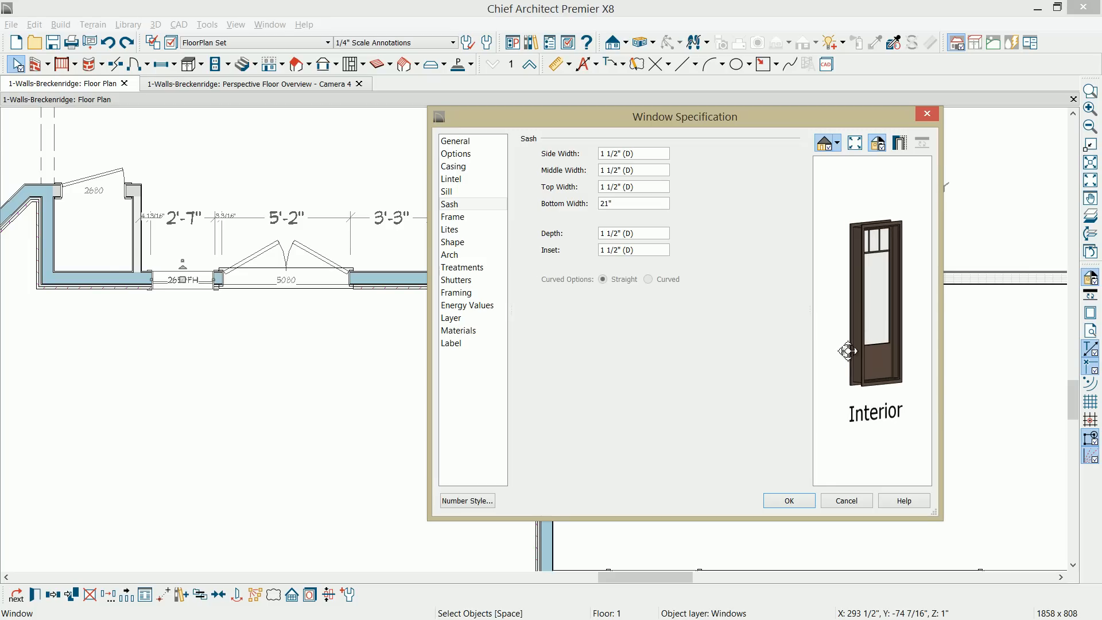
pyautogui.click(788, 501)
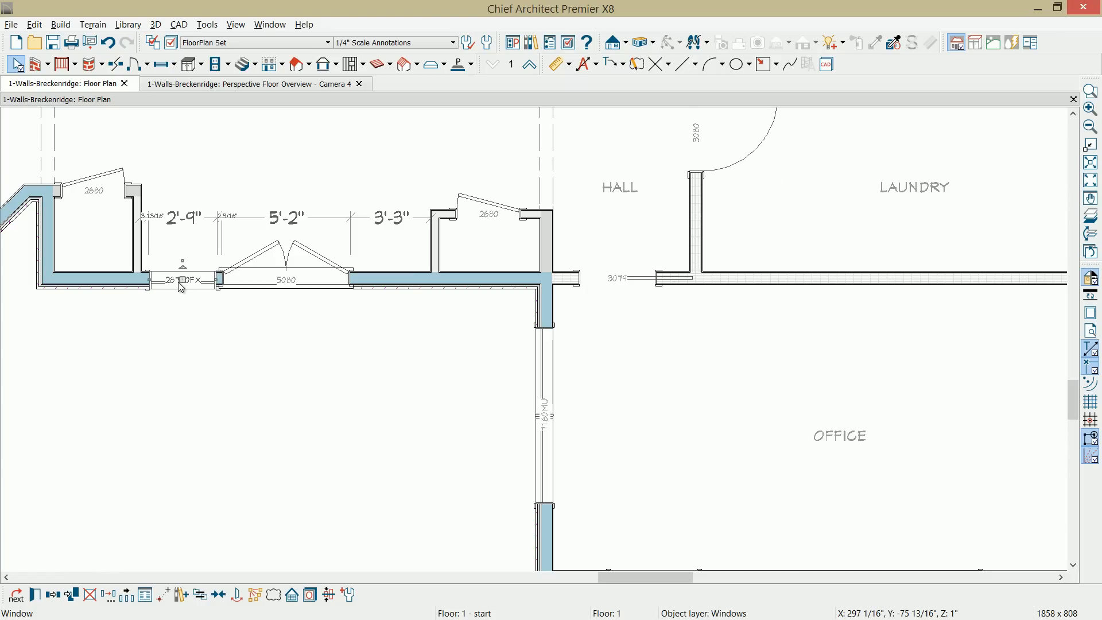
# Step: Set the gap between the sidelight and the double entry door to 3 7/8"
pyautogui.scroll(5, 219, 204)
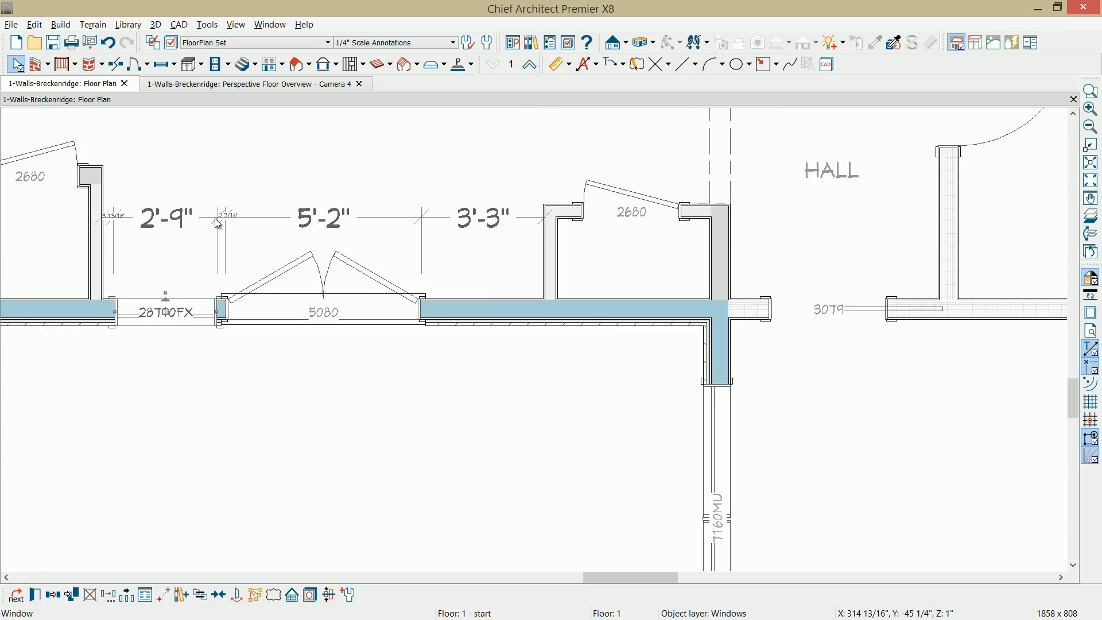
pyautogui.click(147, 412)
pyautogui.click(153, 418)
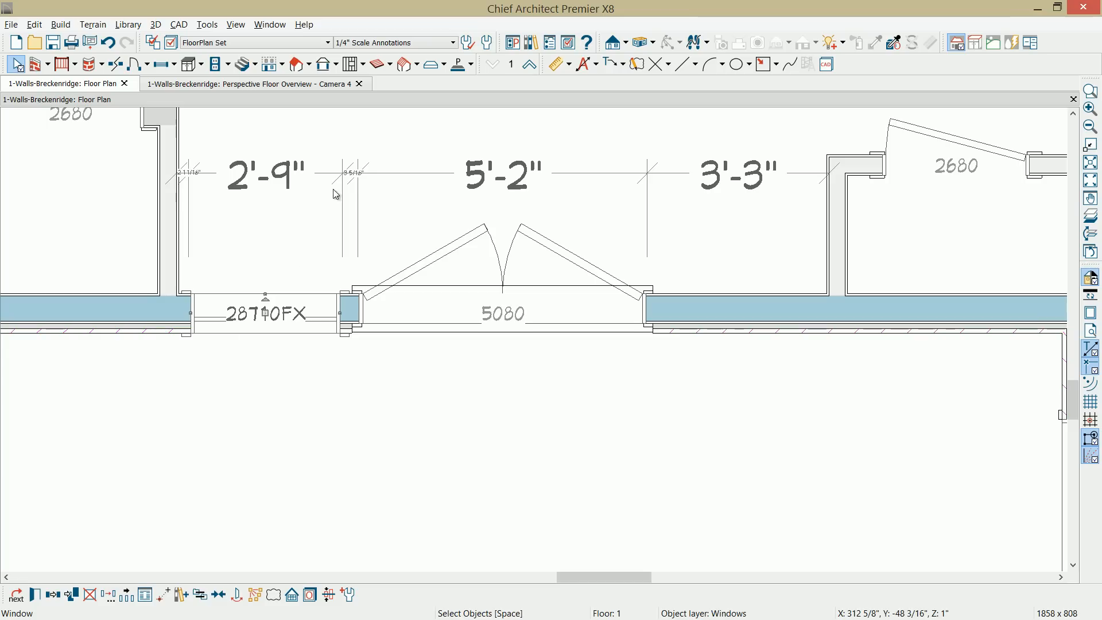
pyautogui.click(297, 325)
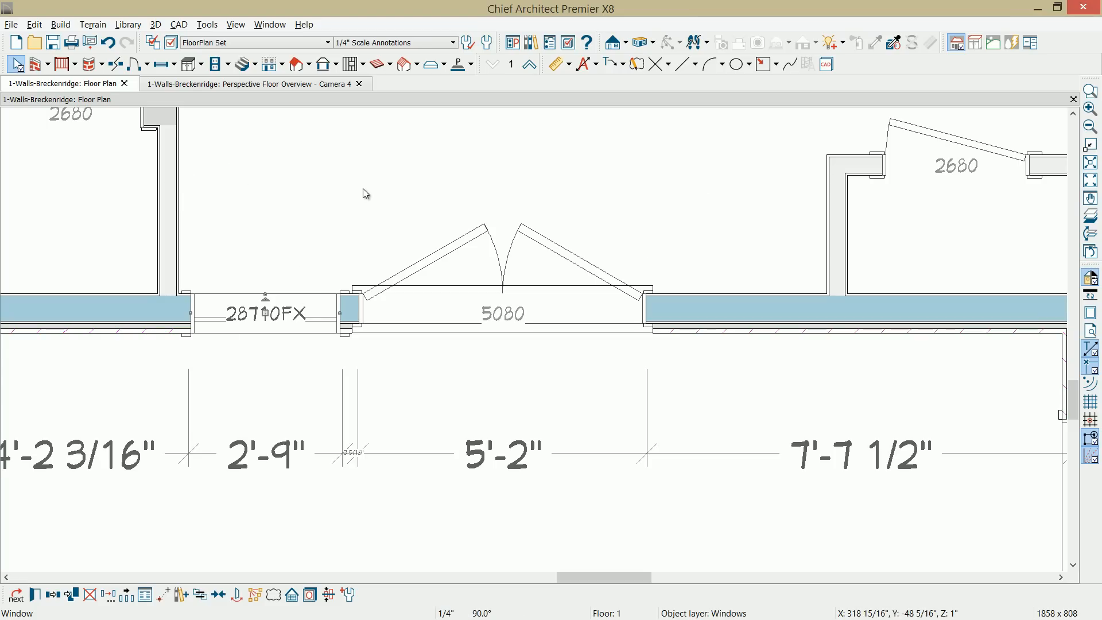
pyautogui.click(353, 453)
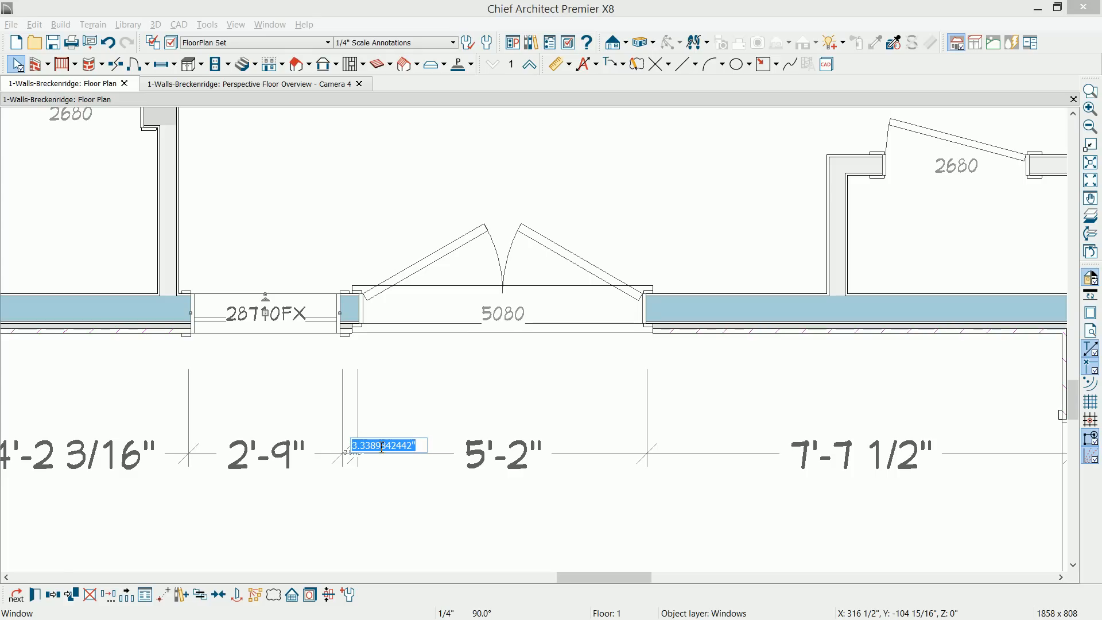
pyautogui.write('3 7/8')
pyautogui.press('Return')
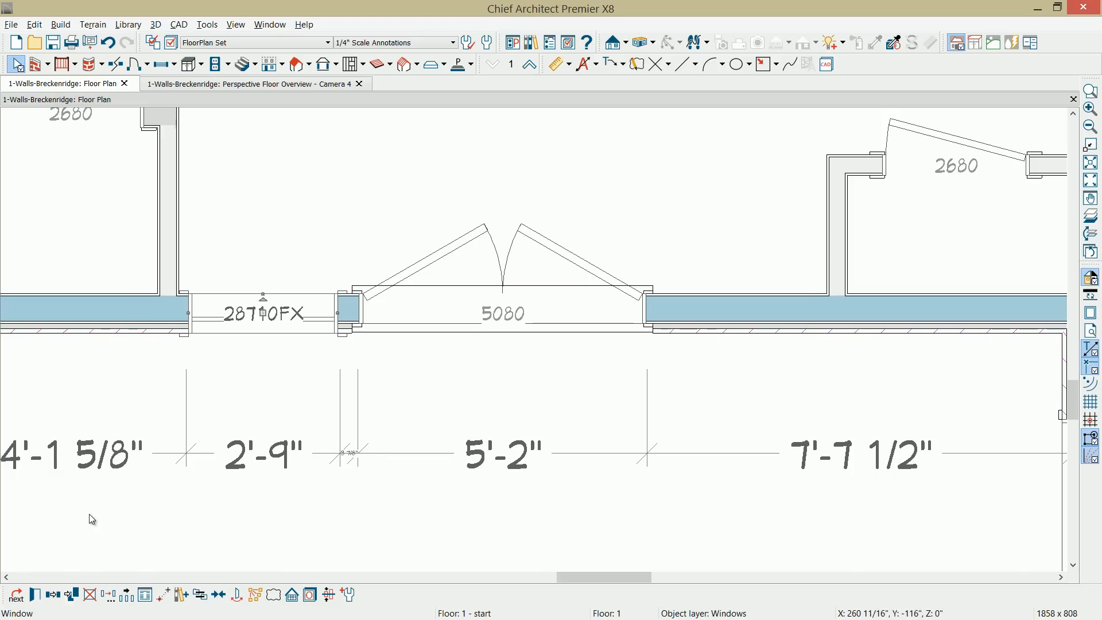
# Step: Mirror a copy of the sidelight about the center of the double entry door to its other side
pyautogui.click(54, 603)
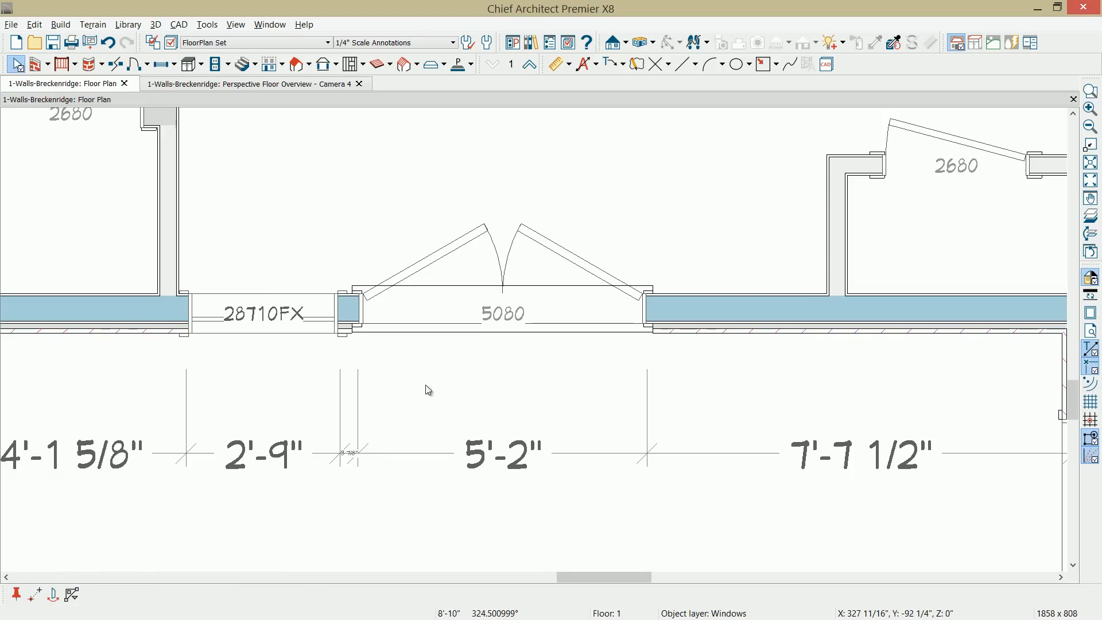
pyautogui.click(505, 290)
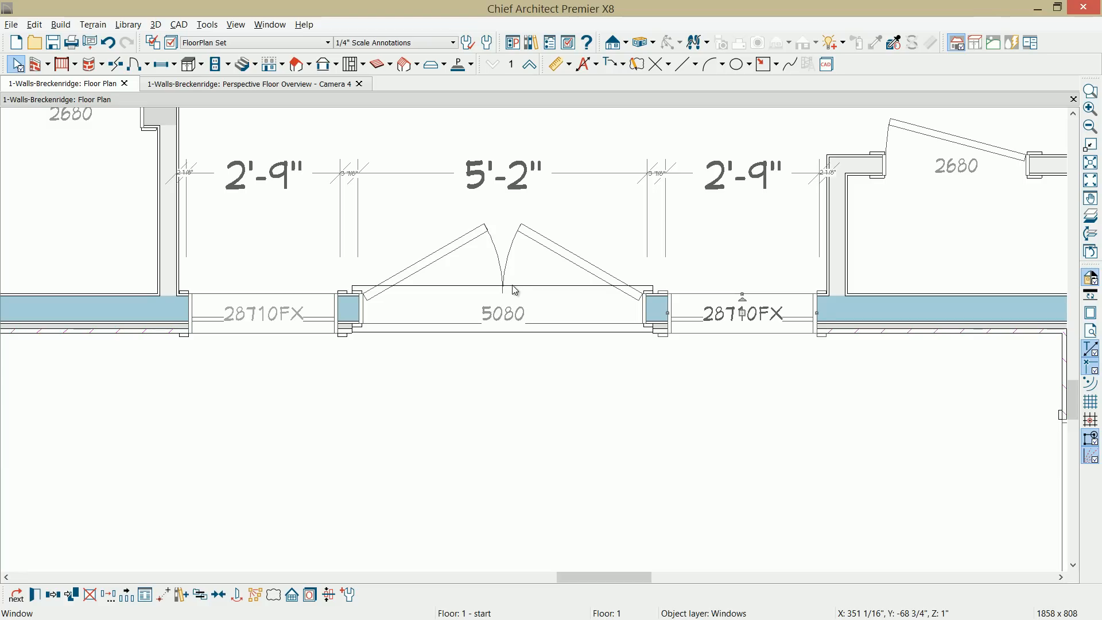
pyautogui.press('Escape')
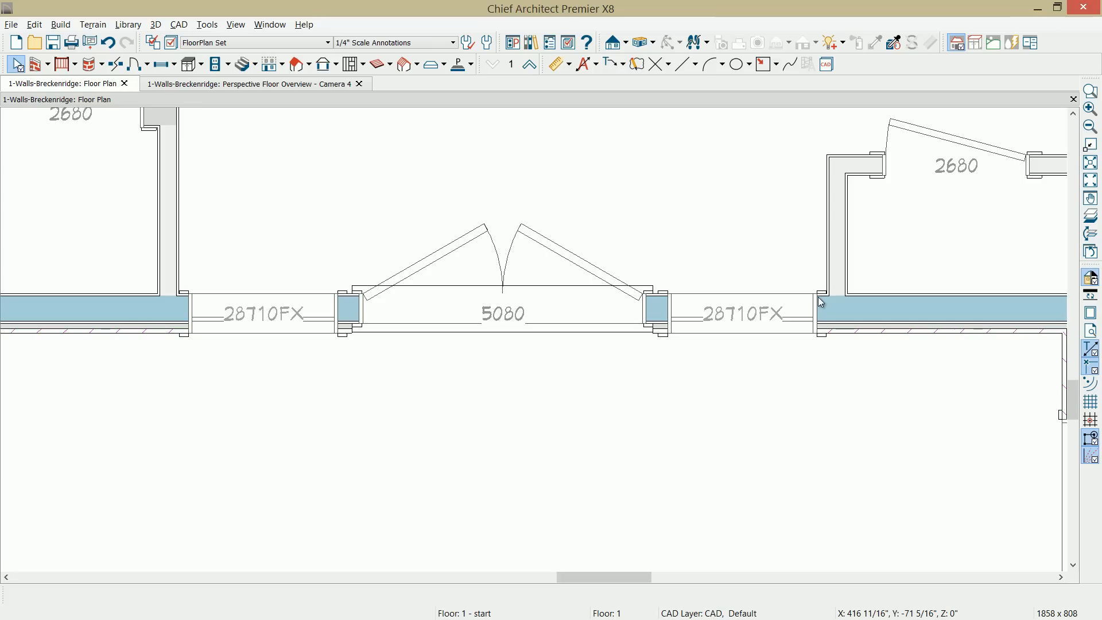
# Step: Combine the double entry door and both sidelights into one mulled unit and review its general and option settings
pyautogui.press('space')
pyautogui.click(730, 315)
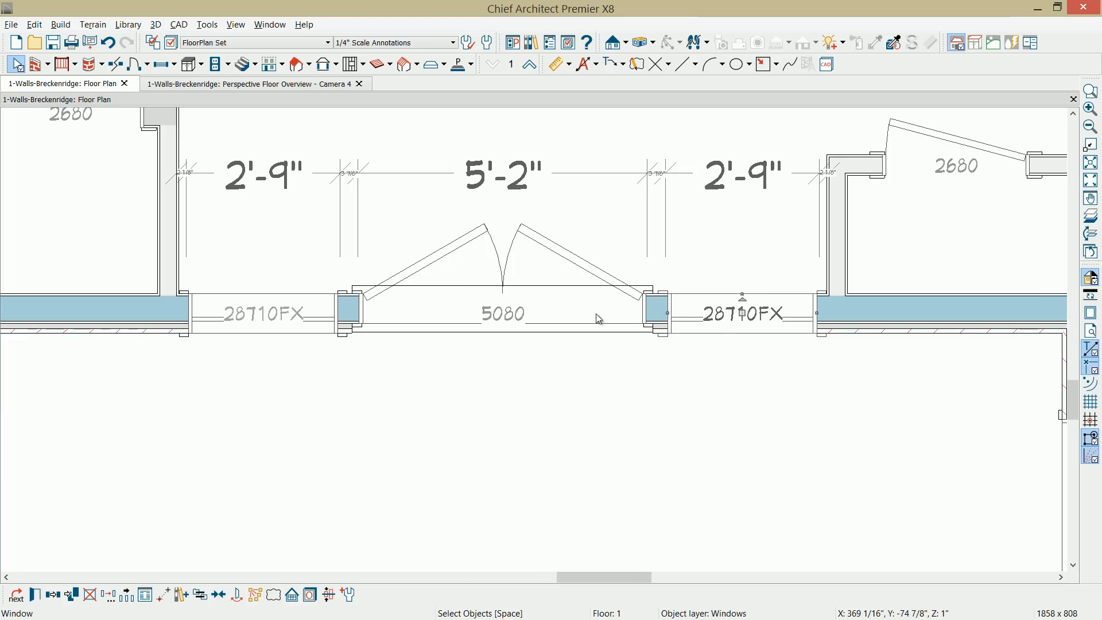
pyautogui.press('Escape')
pyautogui.click(564, 315)
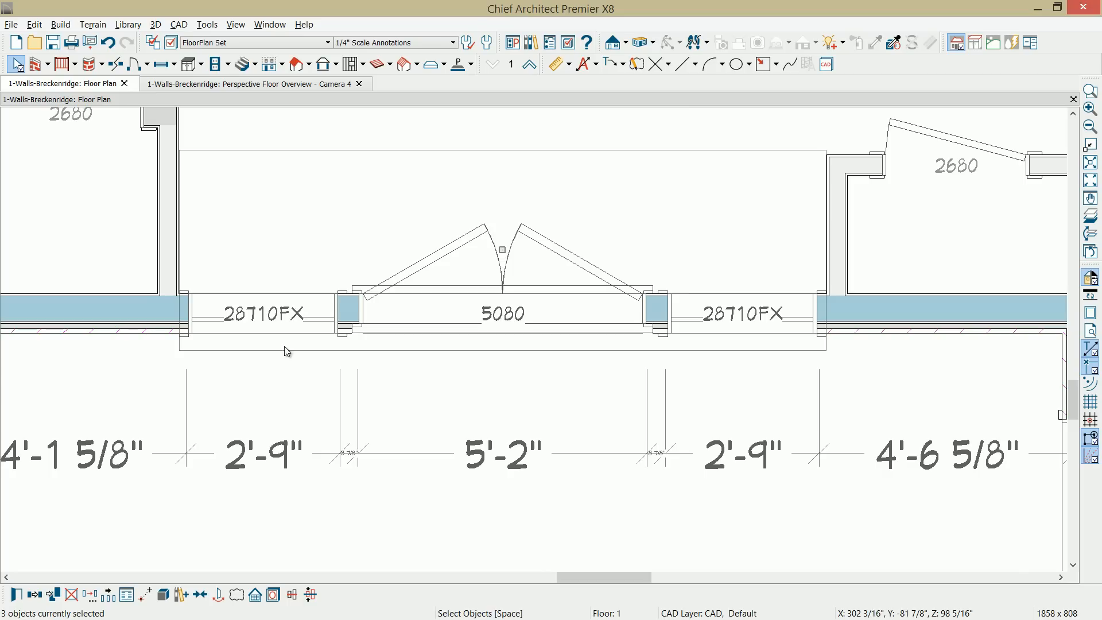
pyautogui.click(163, 597)
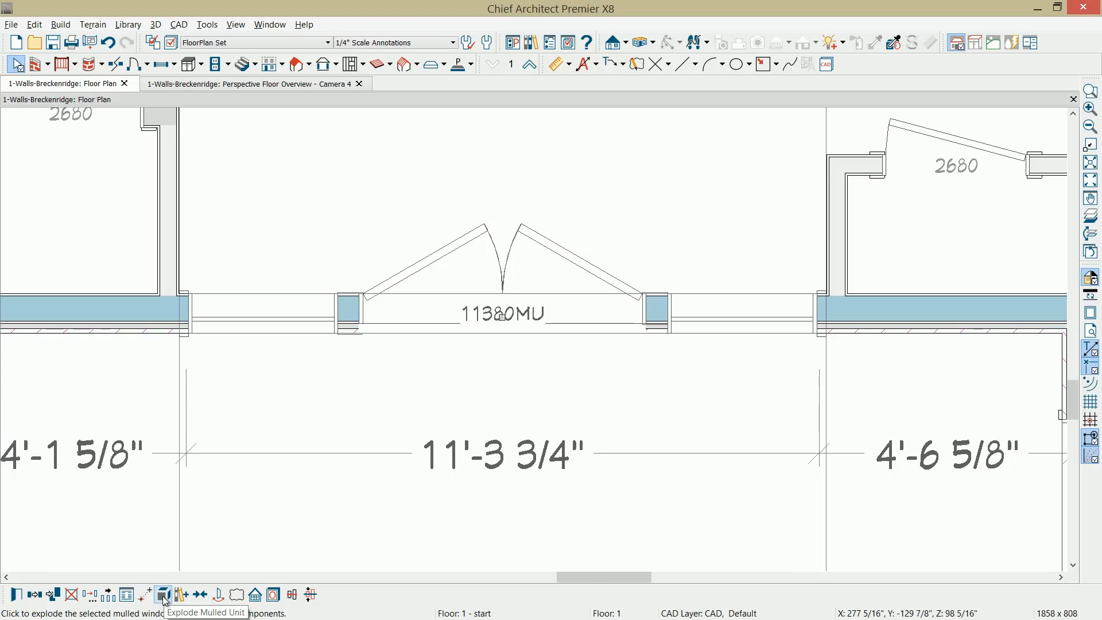
pyautogui.hotkey('ctrl', 'e')
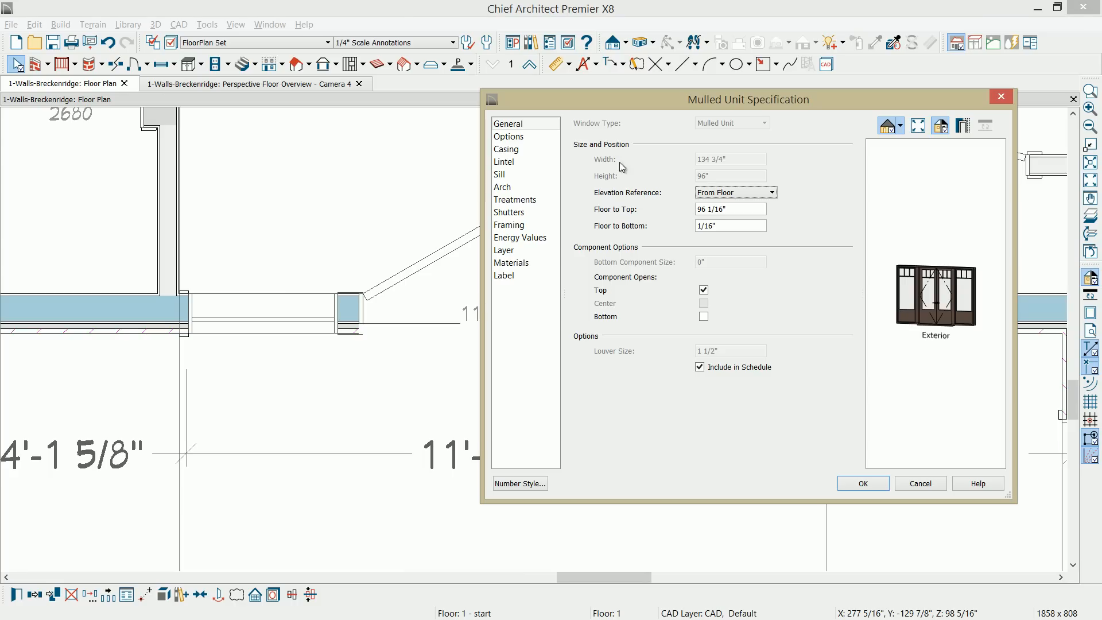
pyautogui.click(508, 137)
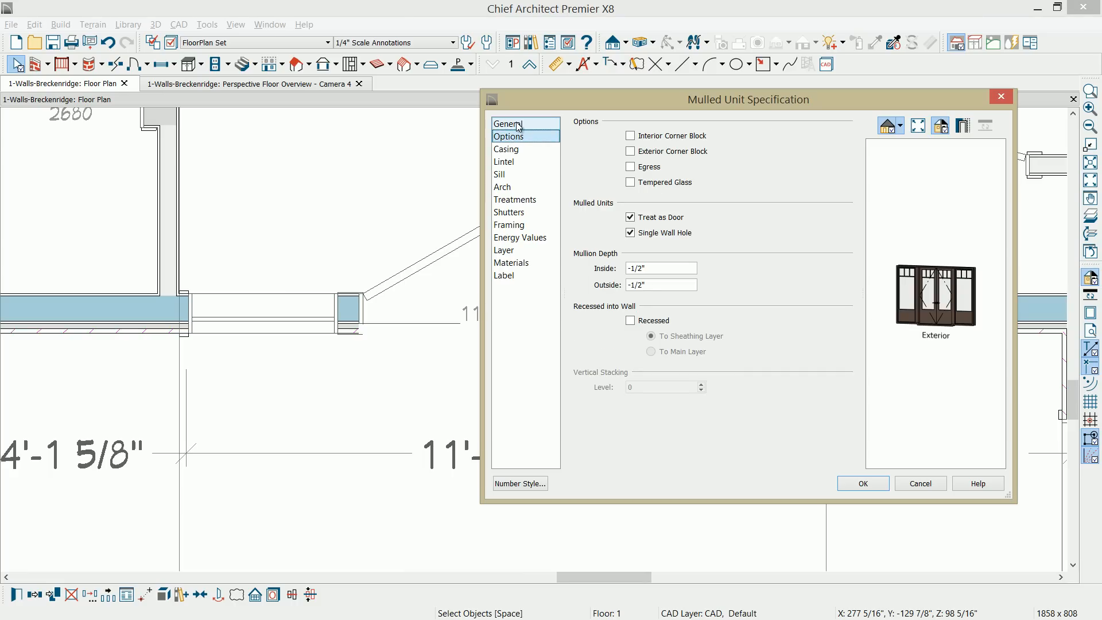
pyautogui.click(519, 124)
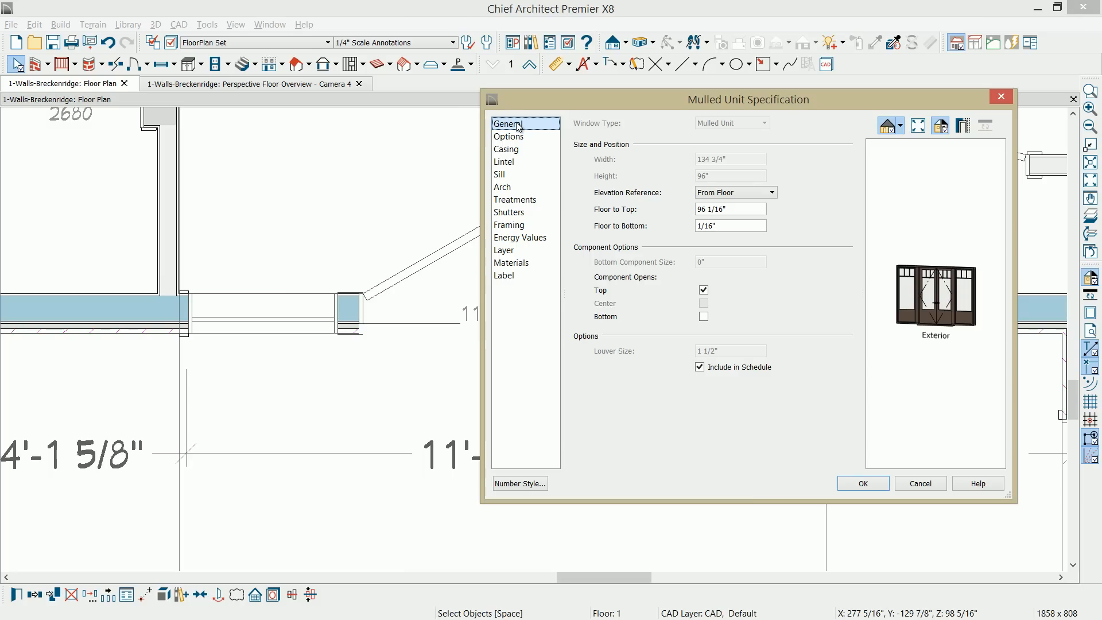
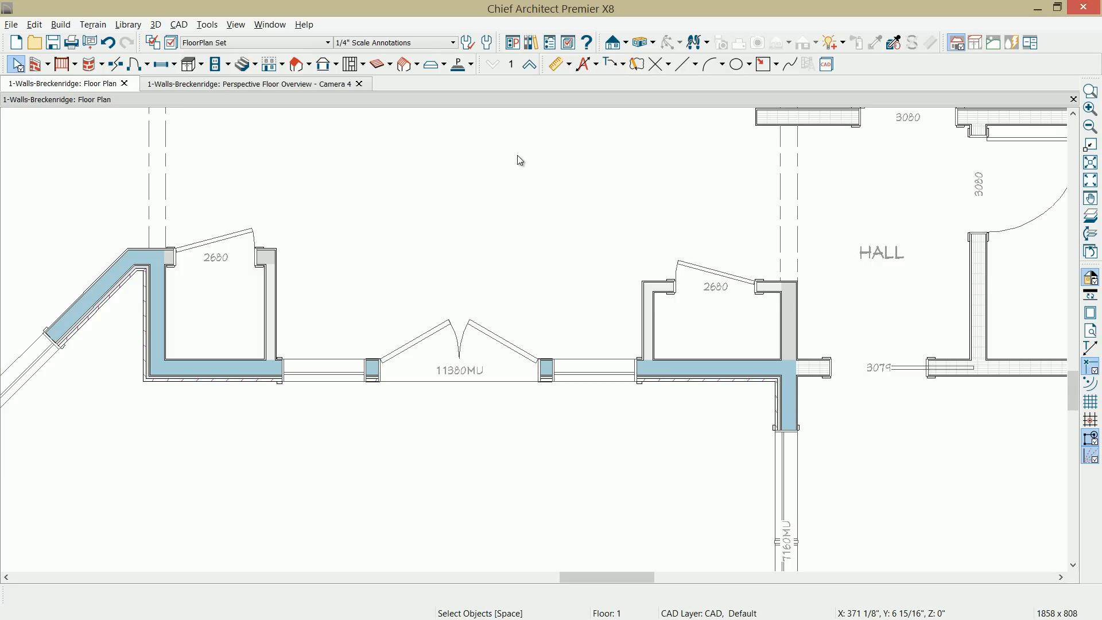
# Step: Create a new CAD detail named Windows
pyautogui.click(201, 23)
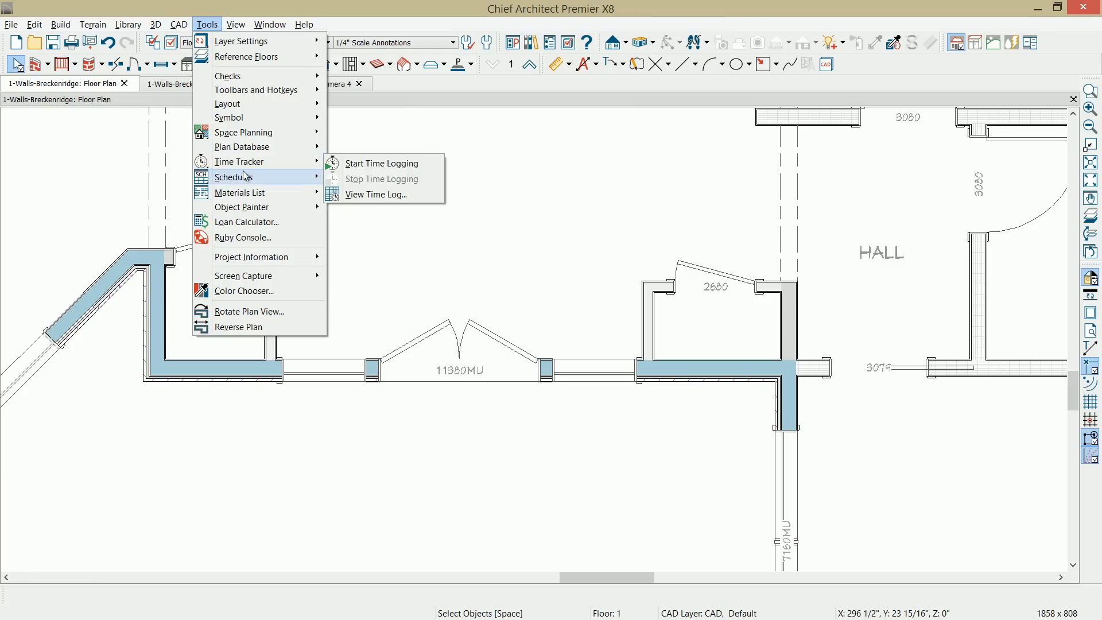
pyautogui.moveTo(253, 181)
pyautogui.moveTo(177, 26)
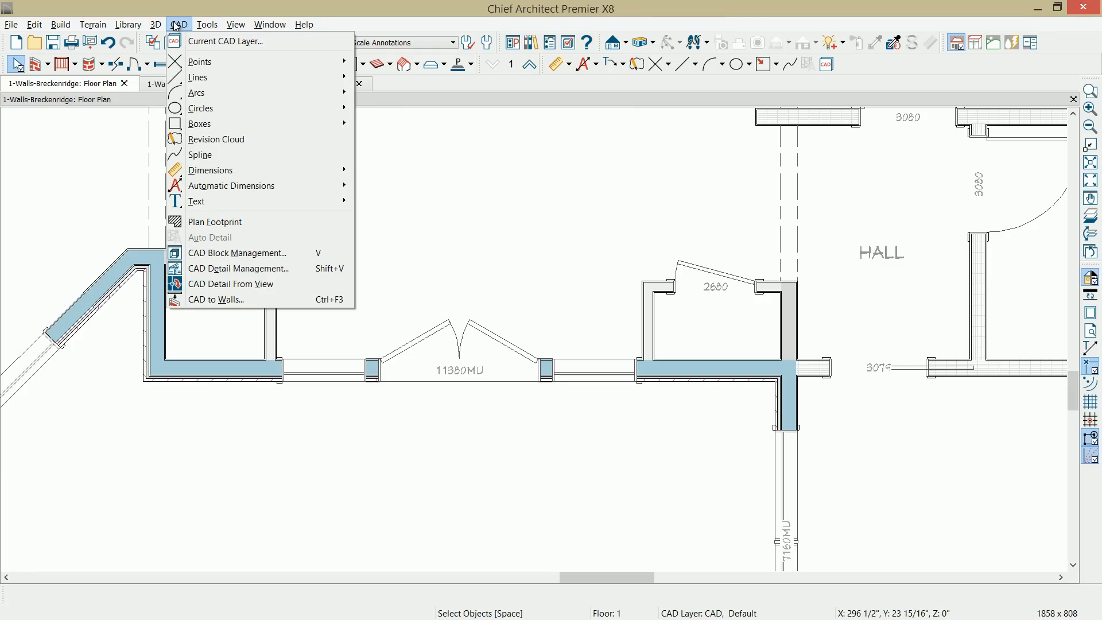
pyautogui.click(259, 273)
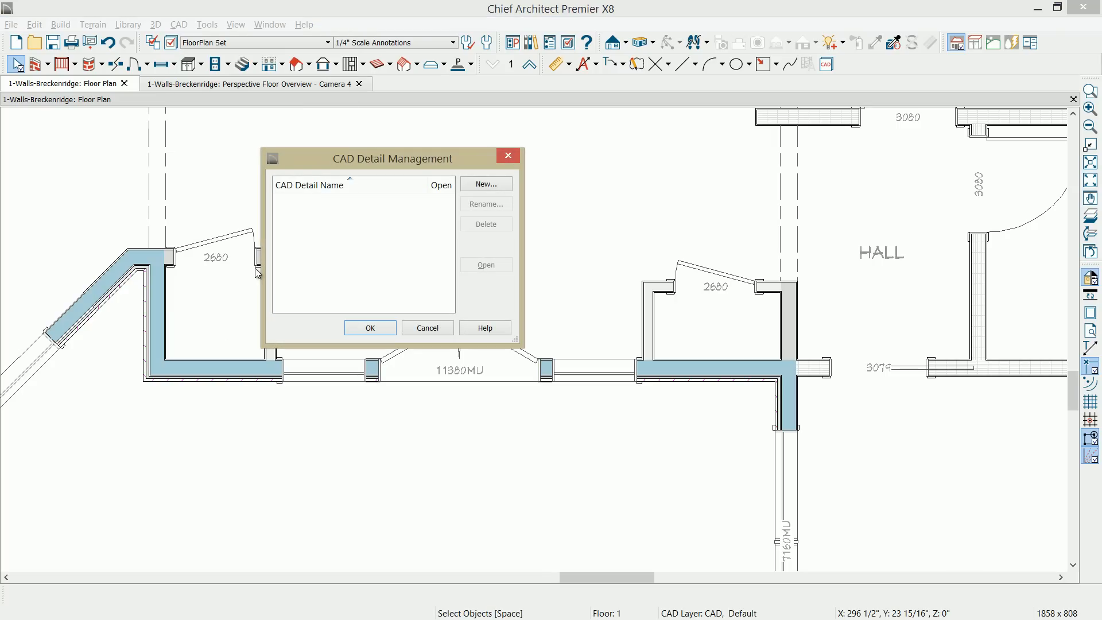
pyautogui.click(493, 187)
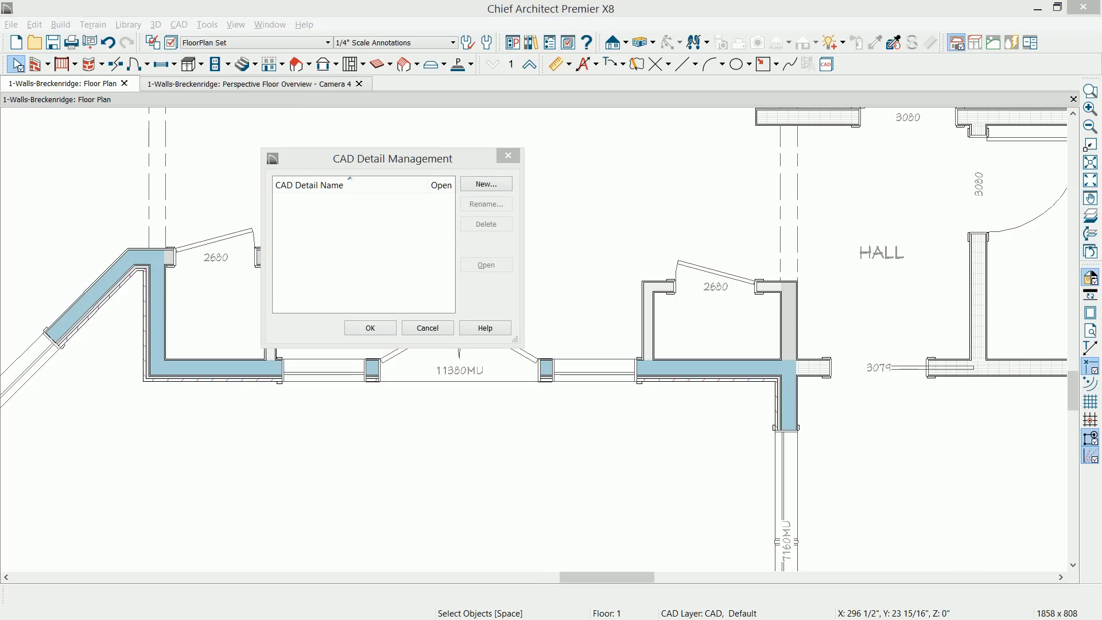
pyautogui.write('Windows')
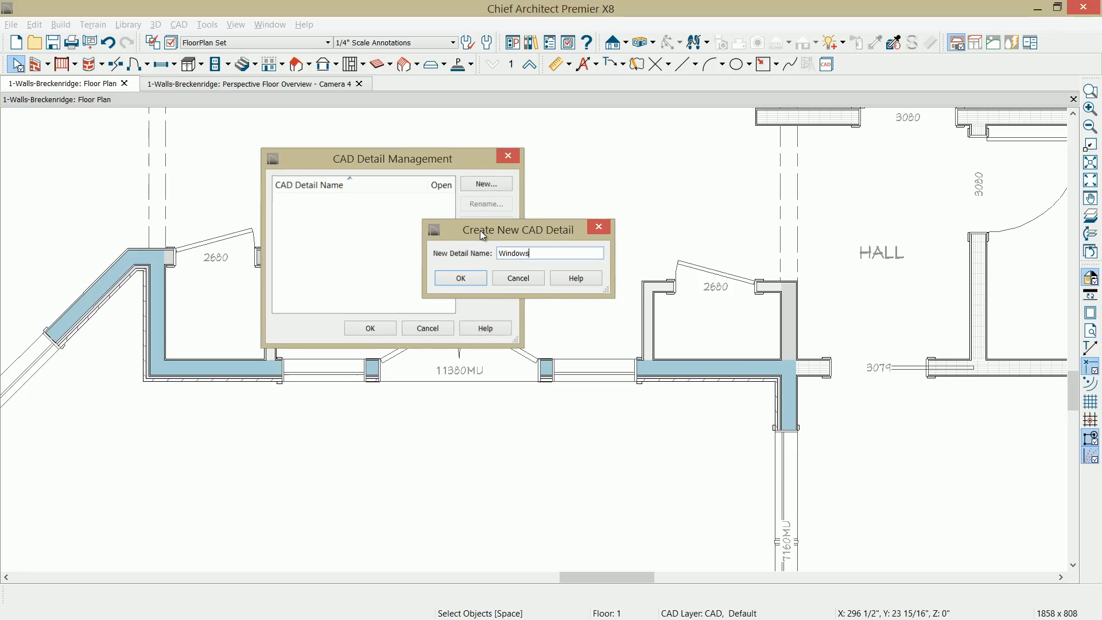
pyautogui.press('Return')
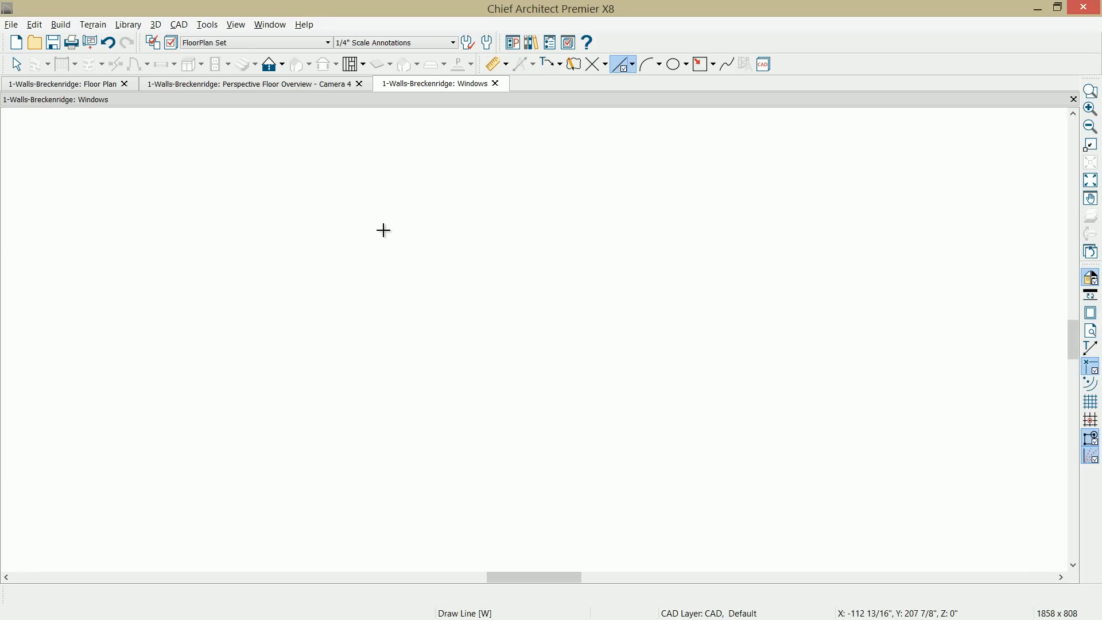
# Step: Place a window schedule in the empty Windows CAD detail
pyautogui.click(206, 25)
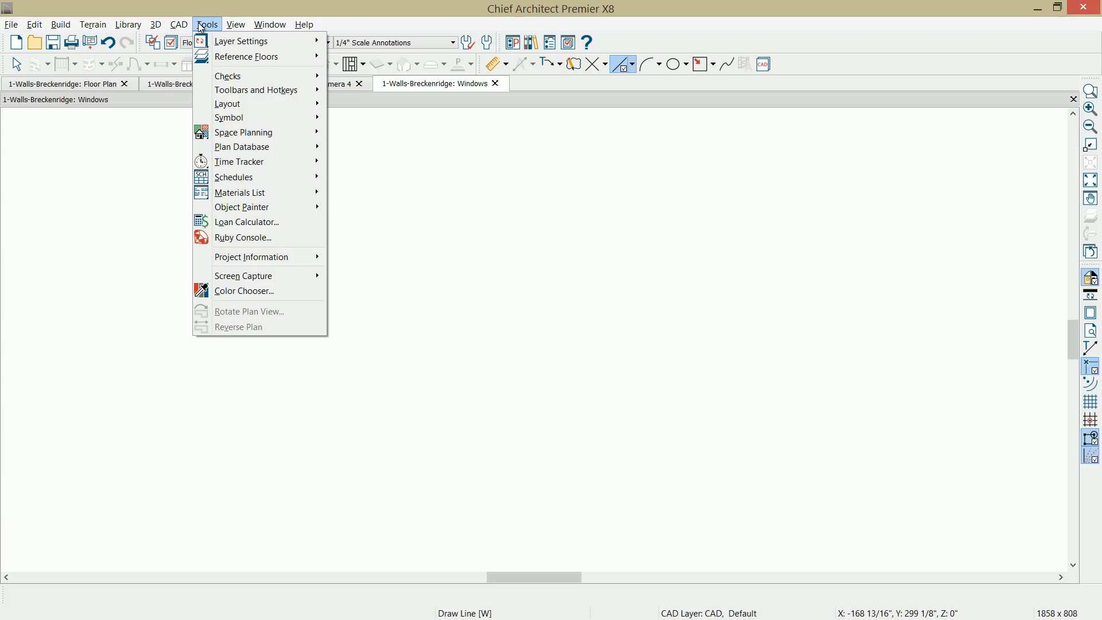
pyautogui.moveTo(241, 166)
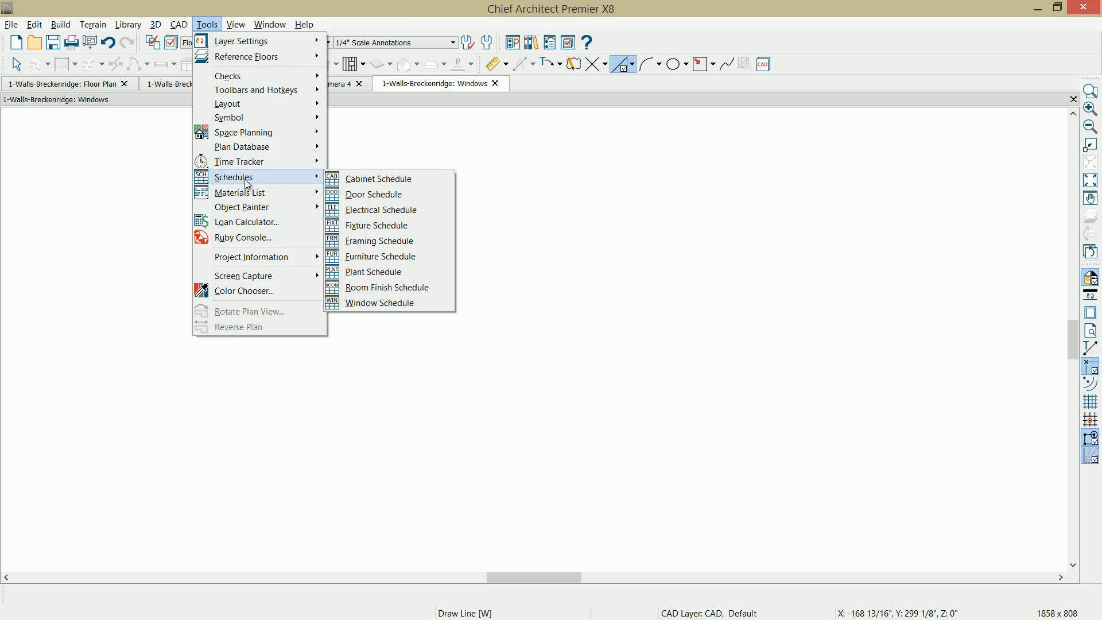
pyautogui.click(383, 303)
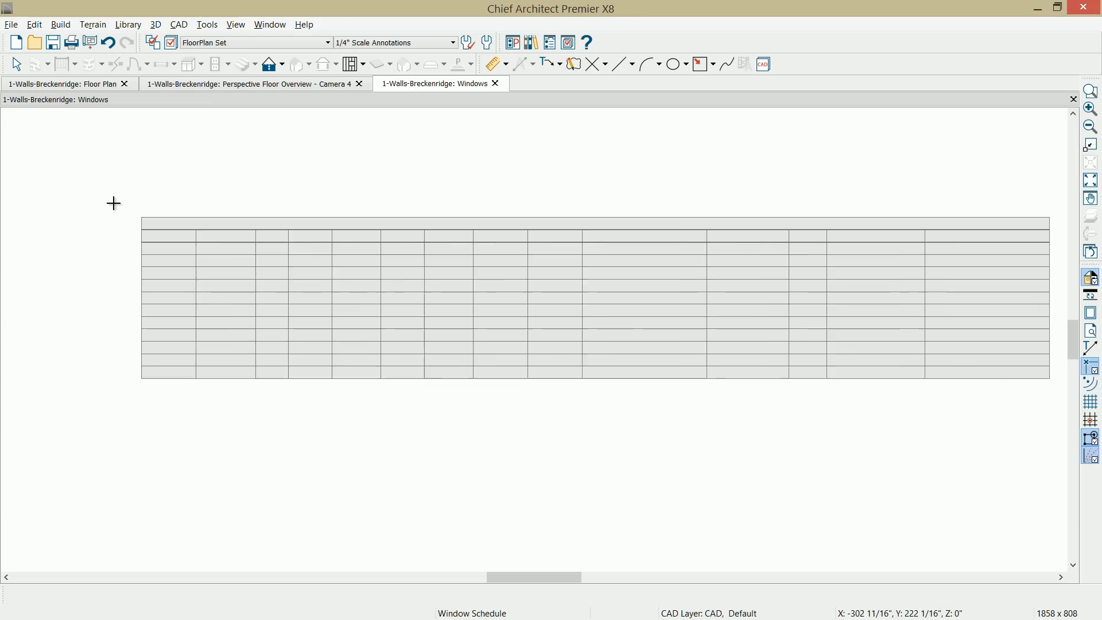
pyautogui.click(114, 203)
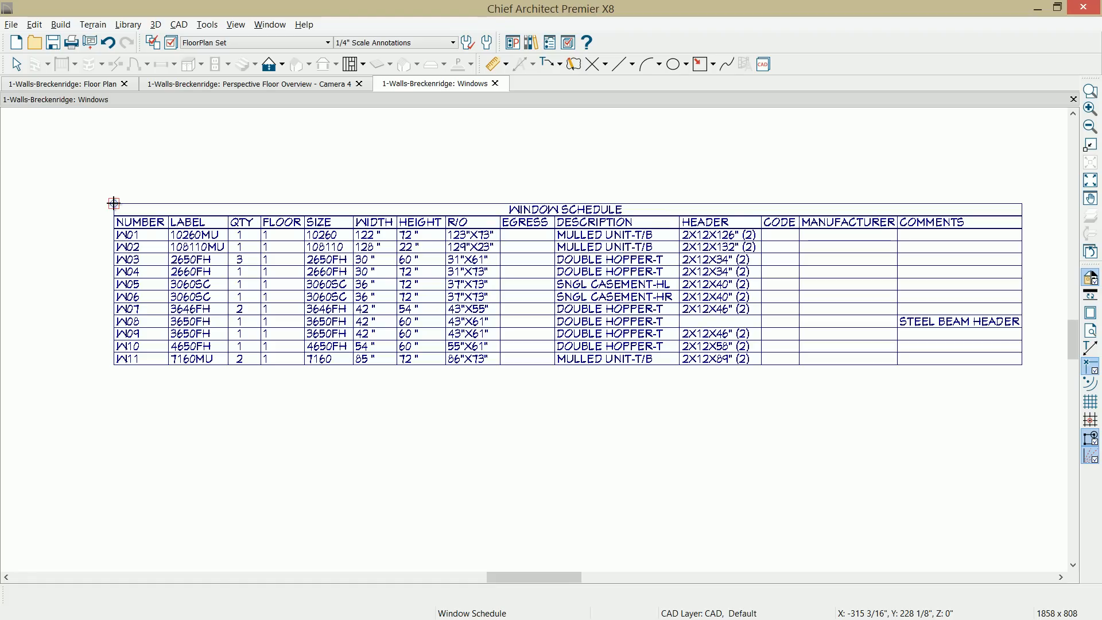
pyautogui.press('space')
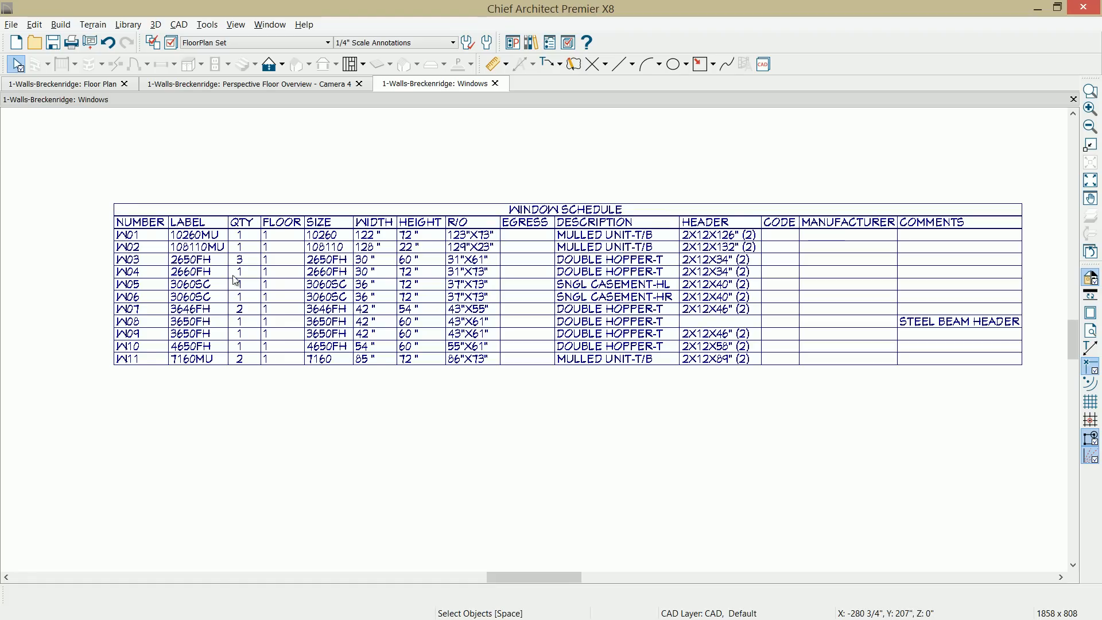
# Step: Turn off color images in the window schedule's specification and limit it to objects from floor 1
pyautogui.click(276, 294)
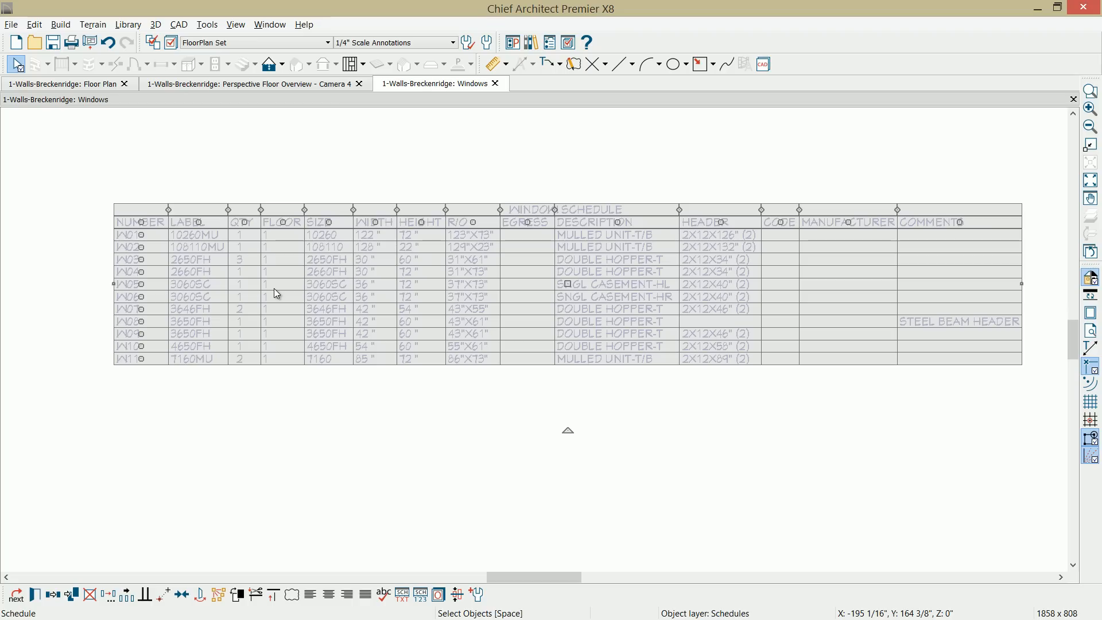
pyautogui.doubleClick(274, 288)
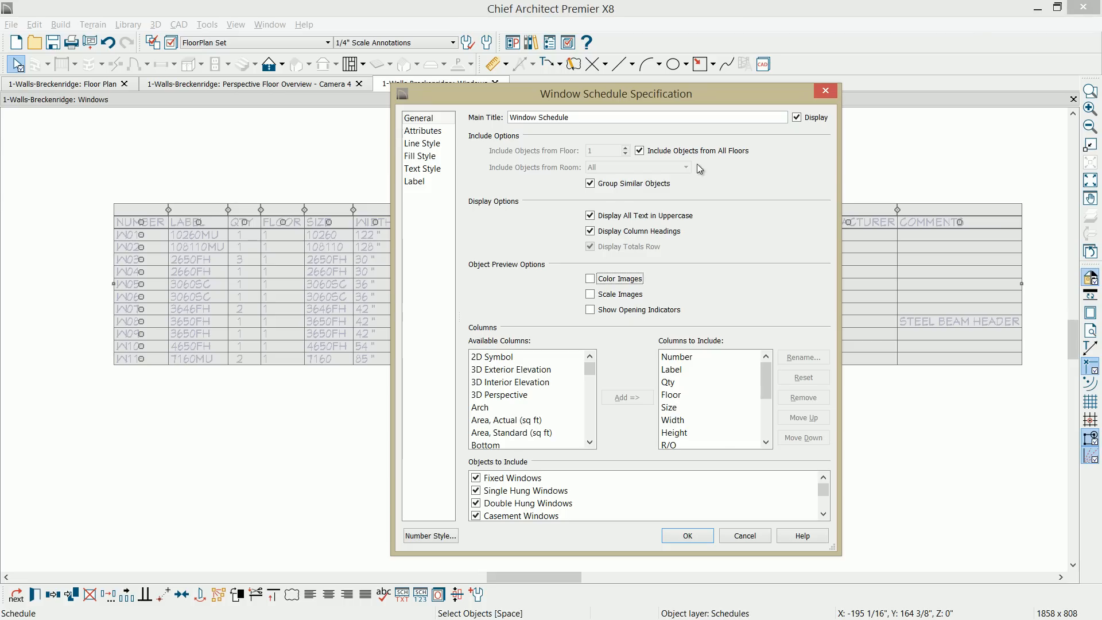
pyautogui.click(640, 151)
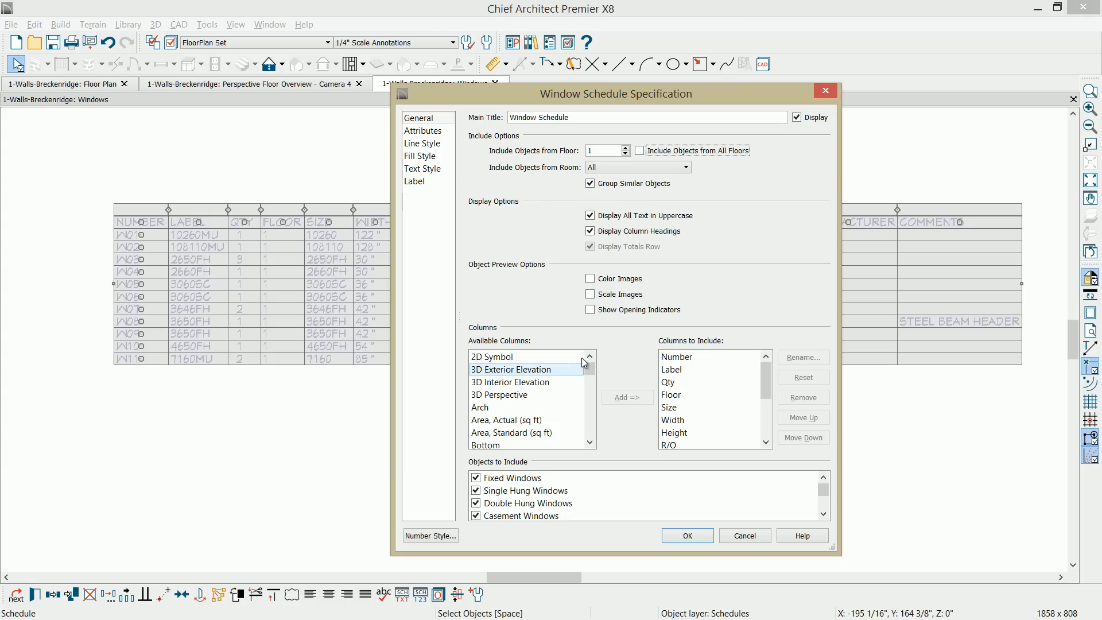
# Step: Add a 3D Exterior Elevation column to the window schedule, make it the first column, and apply the specification
pyautogui.click(504, 373)
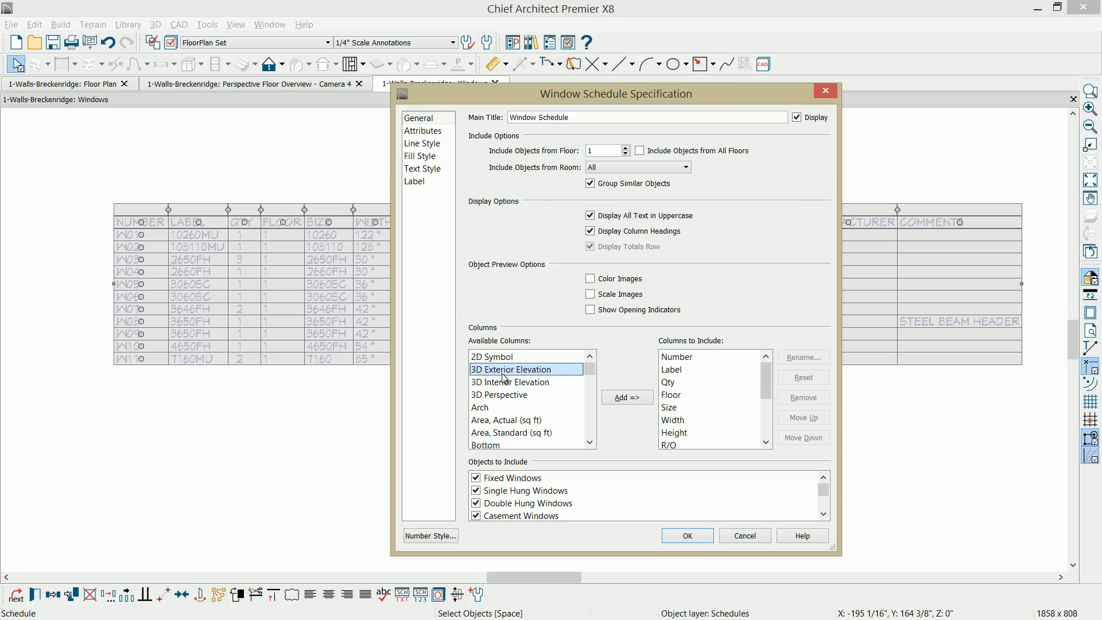
pyautogui.click(626, 399)
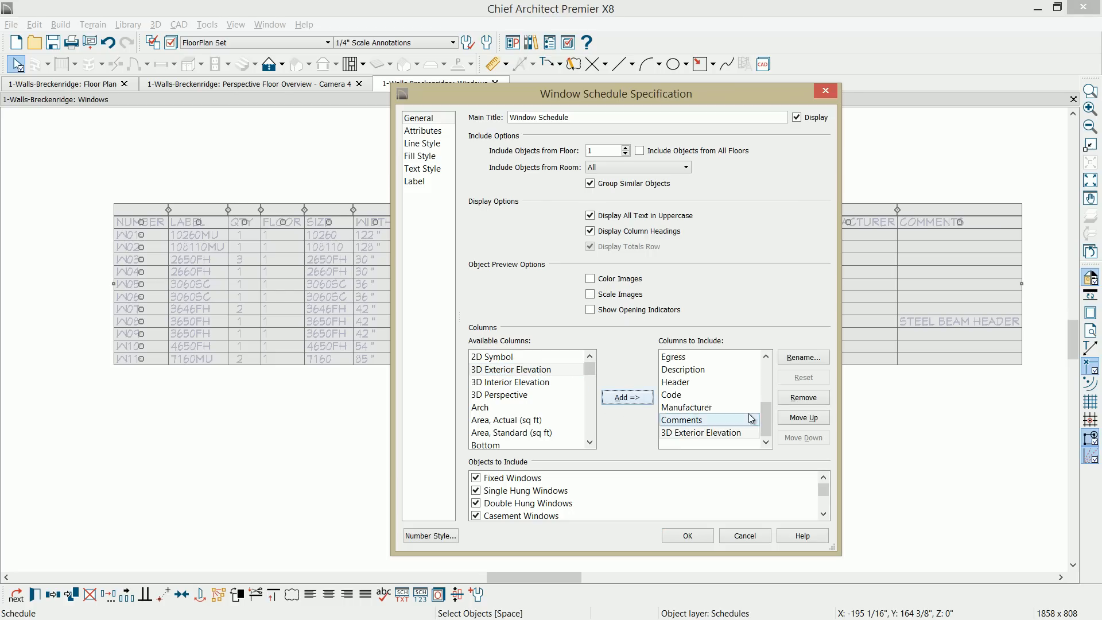
pyautogui.click(805, 418)
pyautogui.click(805, 417)
pyautogui.click(805, 418)
pyautogui.click(805, 418)
pyautogui.click(805, 418)
pyautogui.click(805, 418)
pyautogui.click(804, 418)
pyautogui.click(805, 418)
pyautogui.click(805, 418)
pyautogui.click(804, 418)
pyautogui.click(805, 418)
pyautogui.click(805, 418)
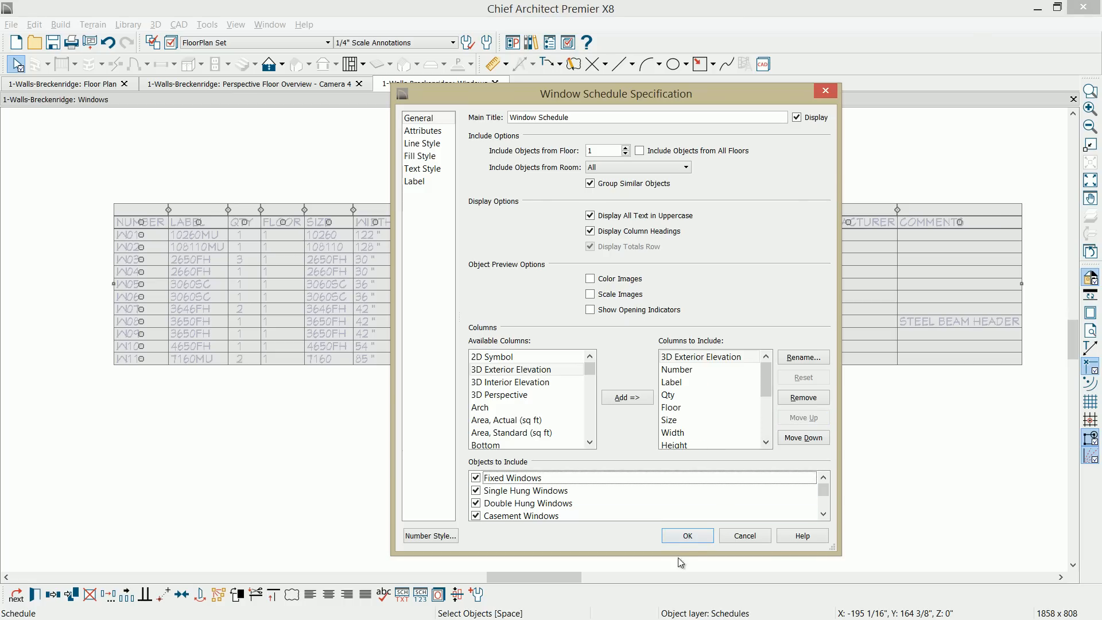
pyautogui.click(686, 540)
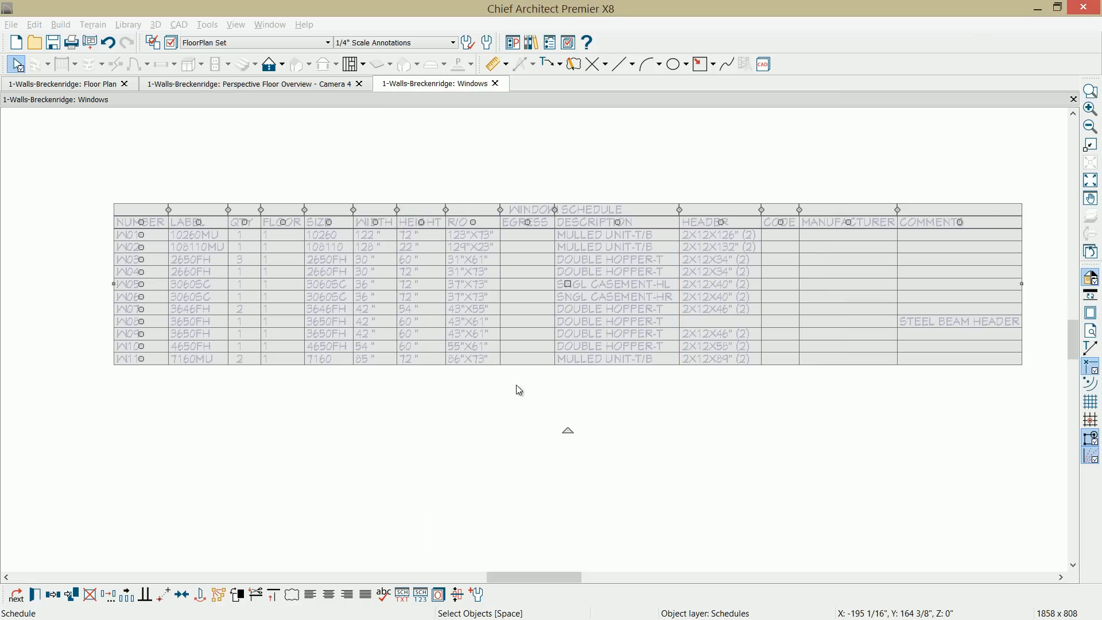
pyautogui.press('Escape')
# Step: Set the window schedule's label callout shape to Diamond and apply the specification
pyautogui.moveTo(501, 406); pyautogui.dragTo(488, 333, button='middle')
pyautogui.click(497, 356)
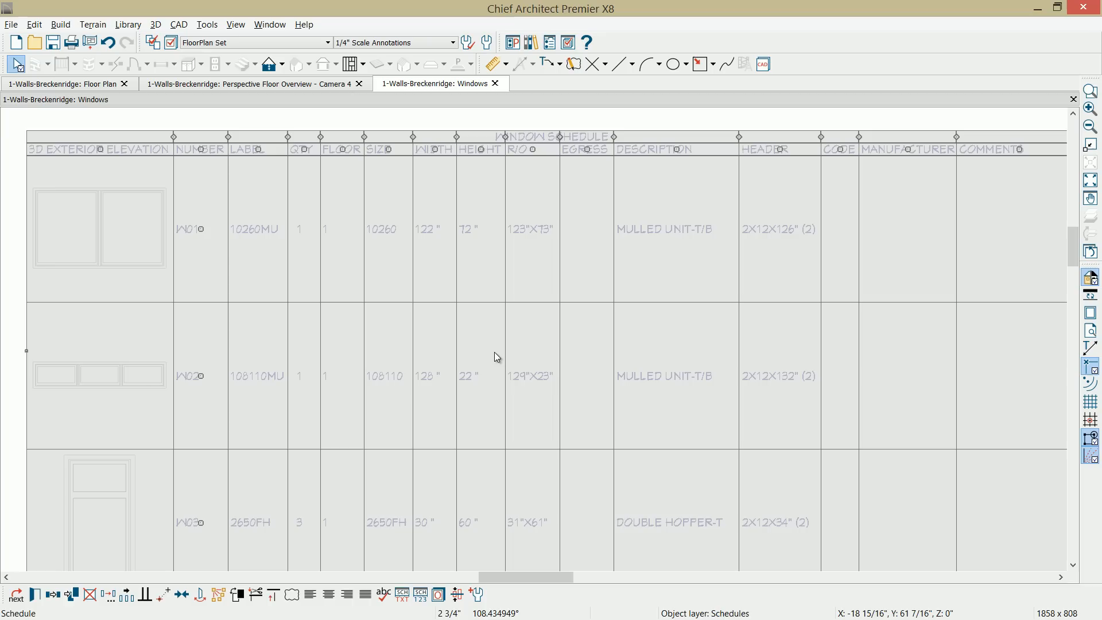
pyautogui.doubleClick(497, 357)
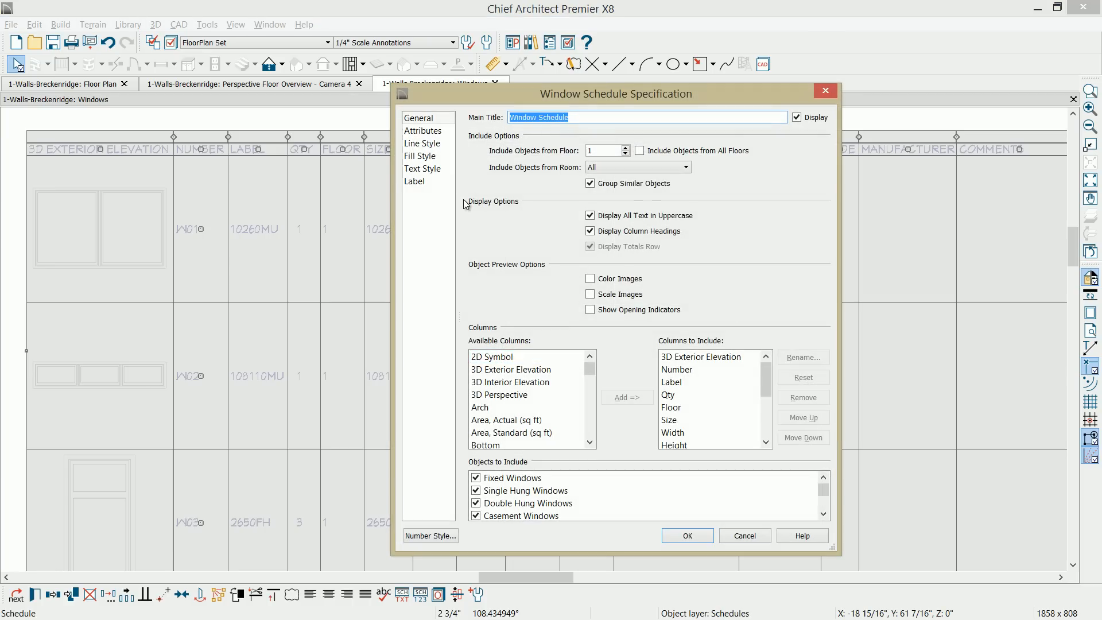
pyautogui.click(428, 180)
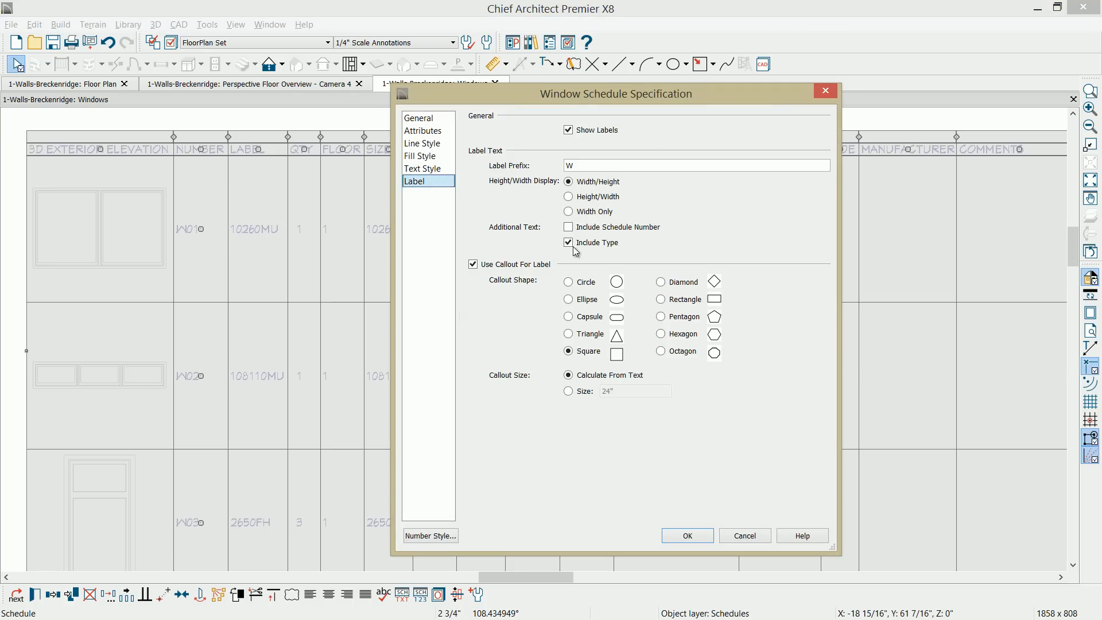
pyautogui.click(664, 282)
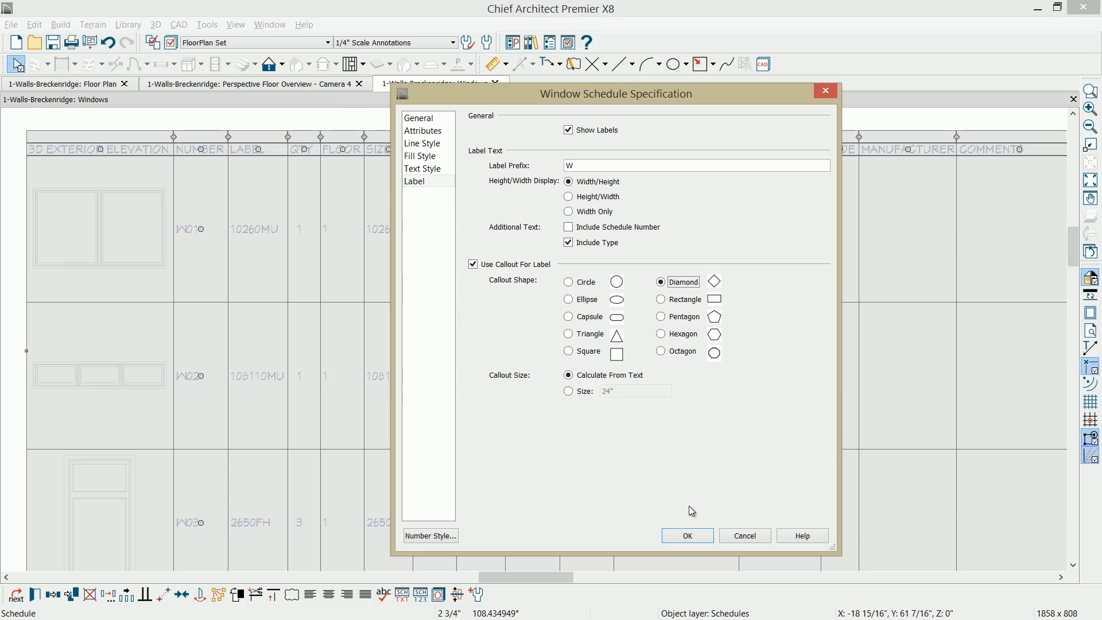
pyautogui.click(692, 540)
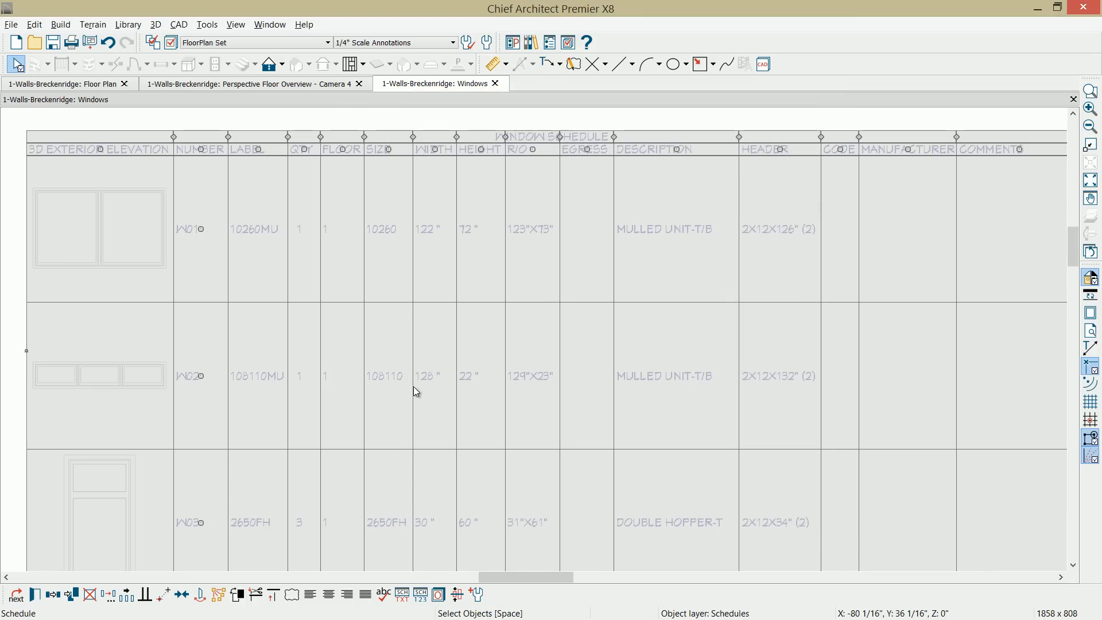
# Step: Check the window callouts on the floor plan and create a new CAD detail named Doors
pyautogui.click(95, 85)
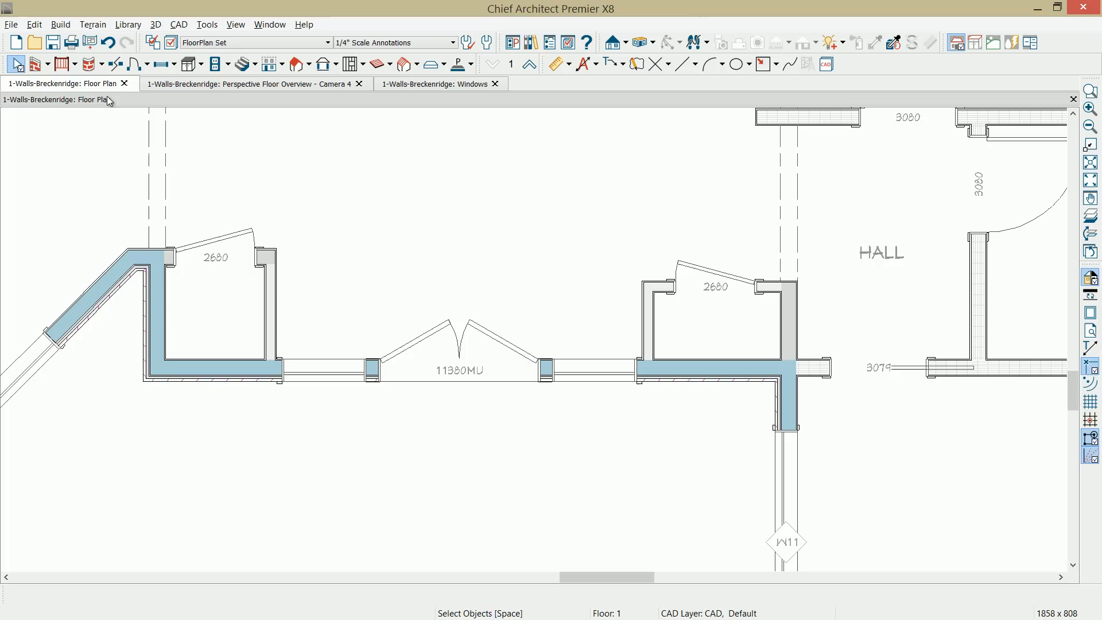
pyautogui.scroll(-1, 322, 281)
pyautogui.moveTo(496, 326); pyautogui.dragTo(421, 220, button='middle')
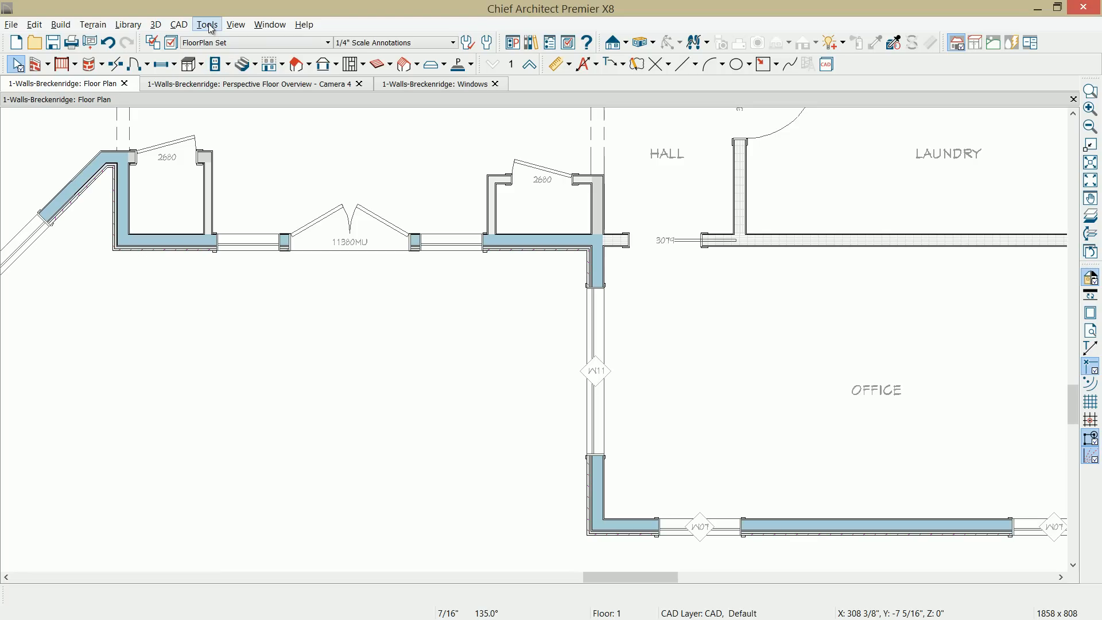
pyautogui.click(178, 24)
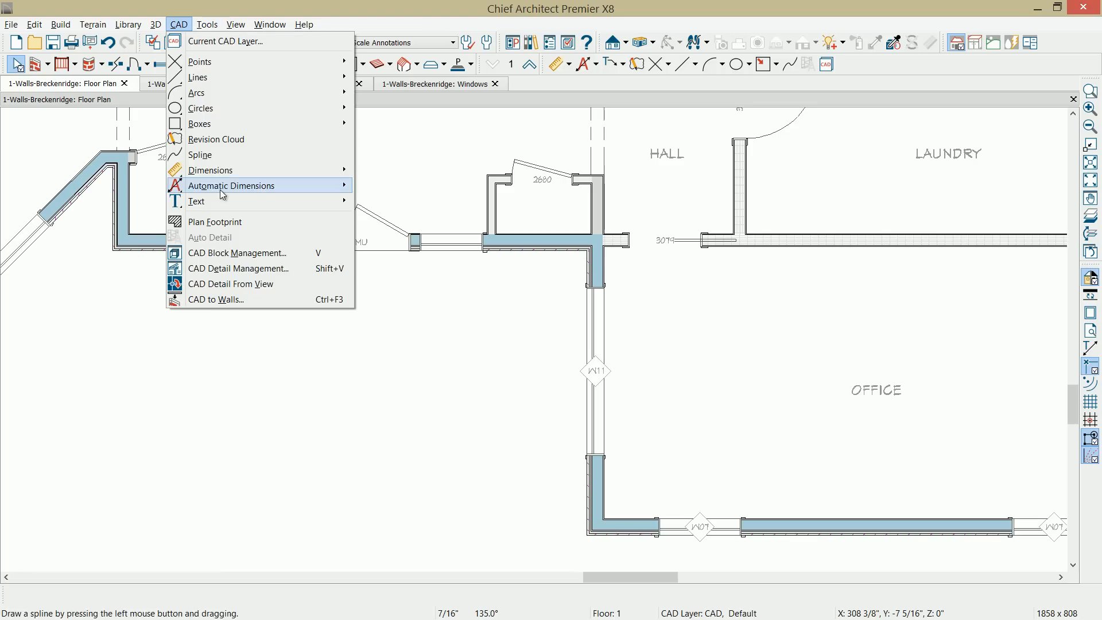
pyautogui.click(251, 268)
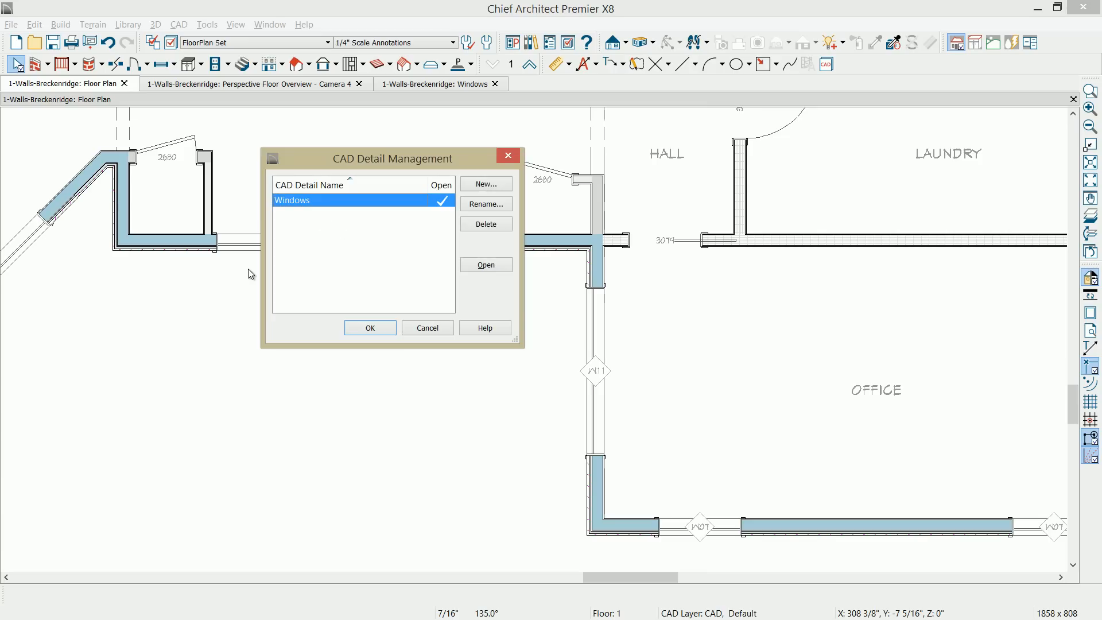
pyautogui.click(498, 184)
pyautogui.write('Doors')
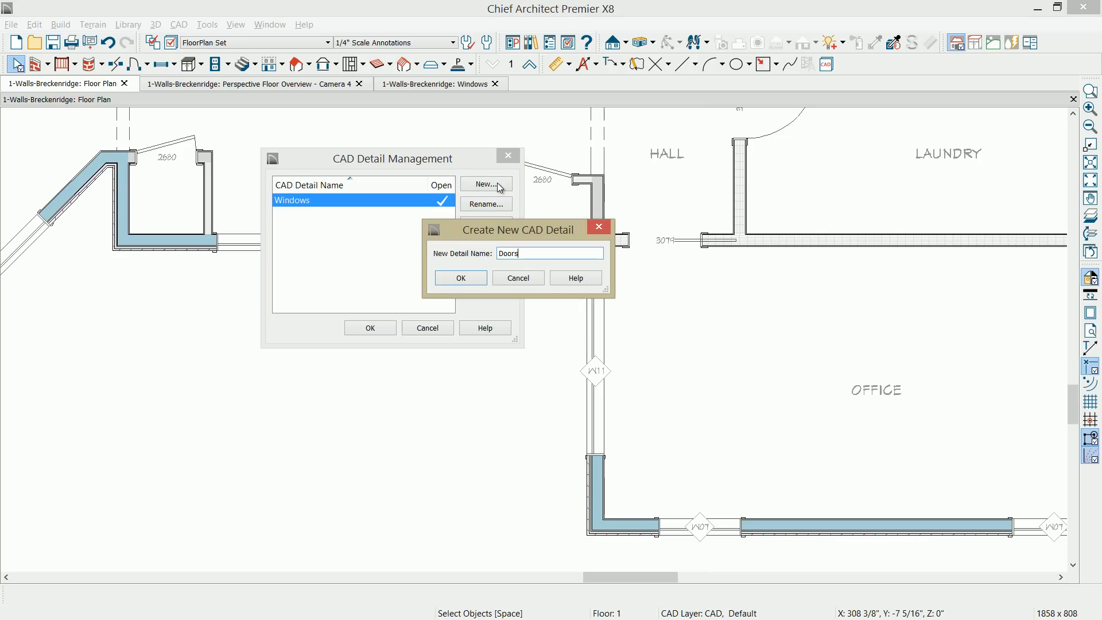
pyautogui.click(461, 278)
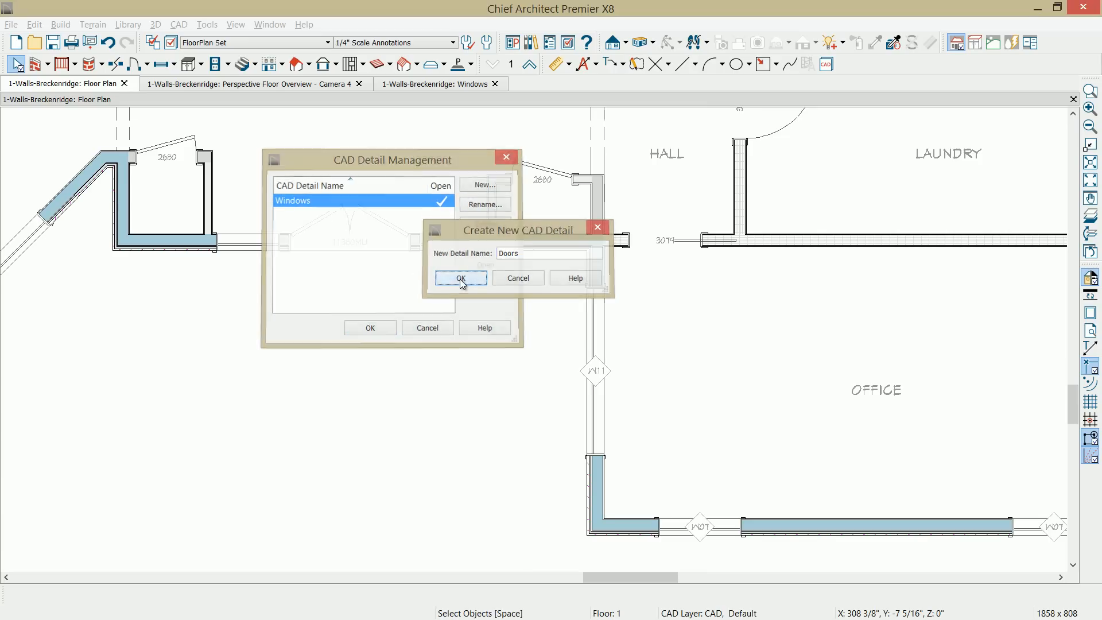
# Step: Place a door schedule in the empty Doors CAD detail
pyautogui.click(208, 24)
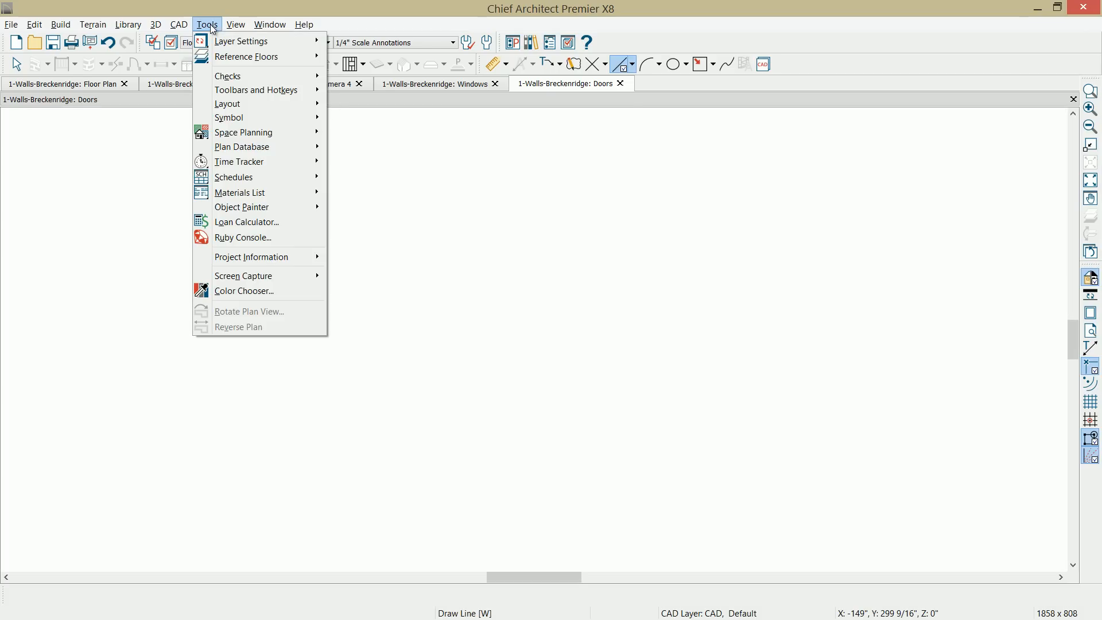
pyautogui.moveTo(276, 177)
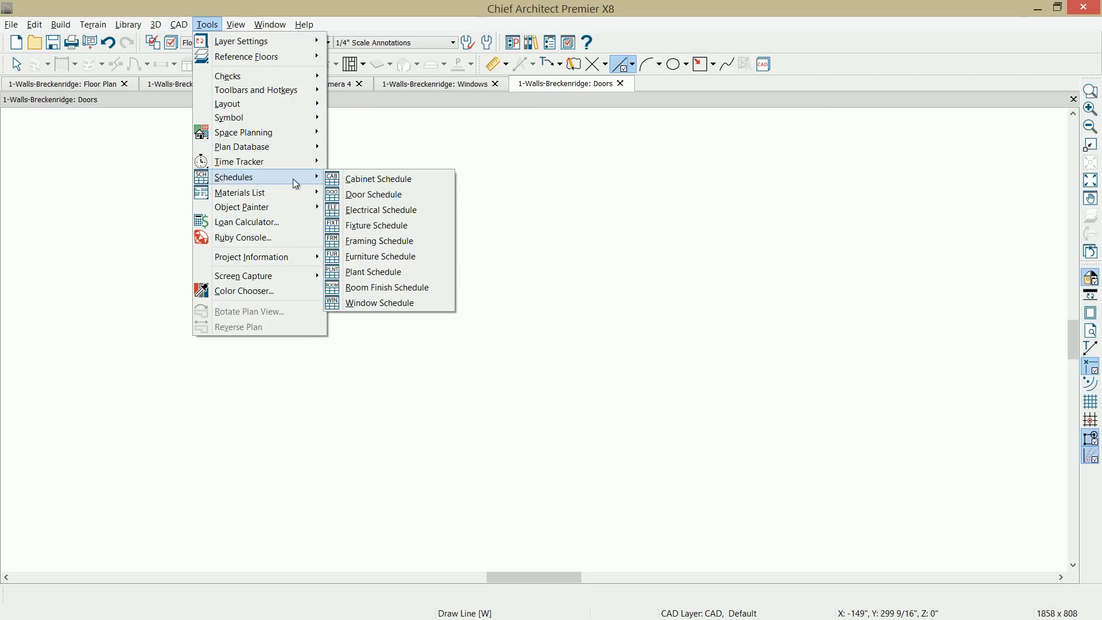
pyautogui.click(390, 195)
pyautogui.click(182, 191)
# Step: Set the door schedule's label callout shape to Ellipse
pyautogui.click(320, 276)
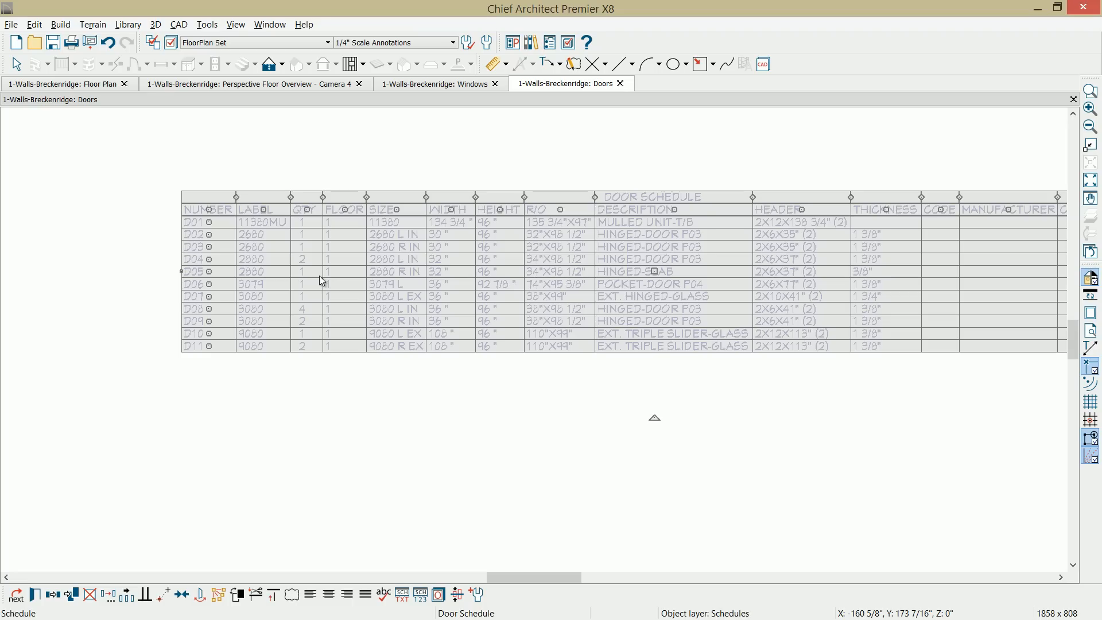
pyautogui.doubleClick(319, 276)
pyautogui.click(580, 303)
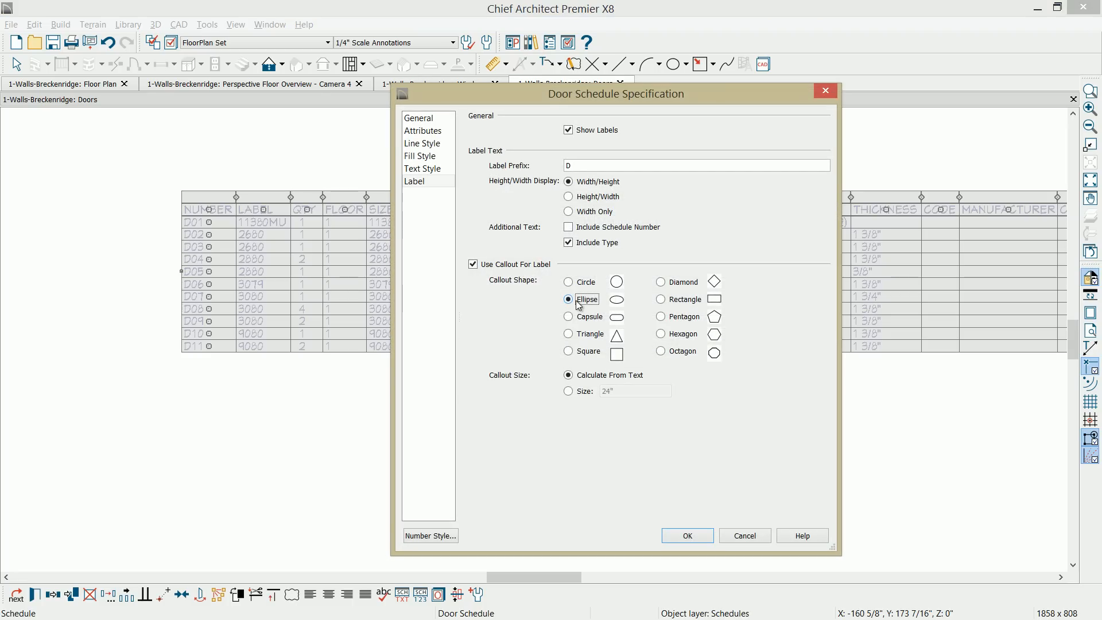
# Step: Turn off color images and add the 3D Exterior Elevation column to the door schedule
pyautogui.click(419, 117)
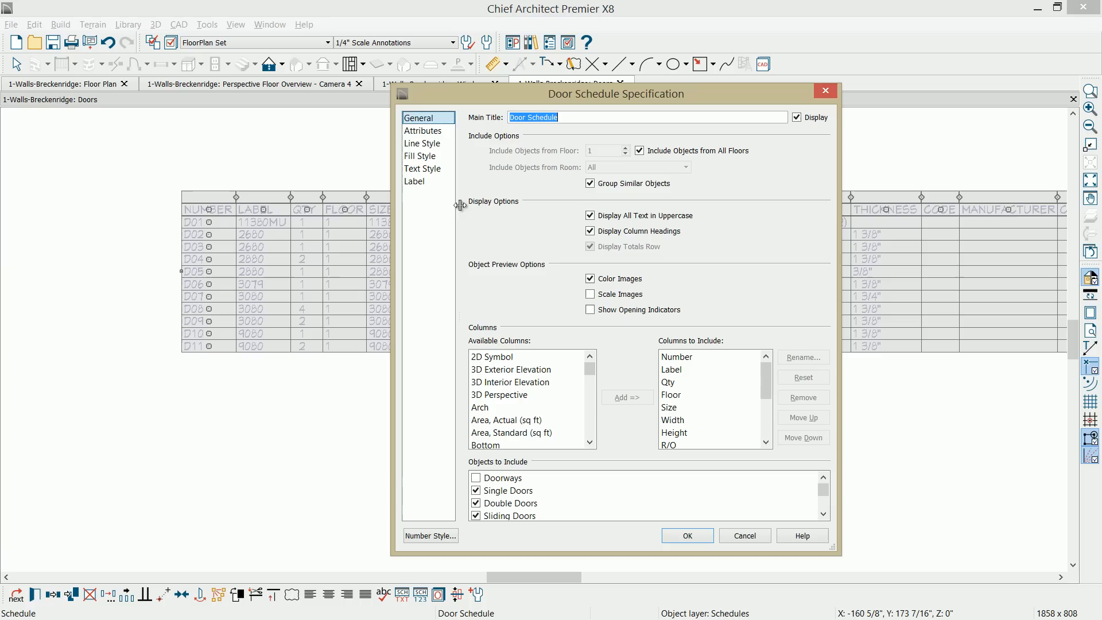
pyautogui.click(508, 371)
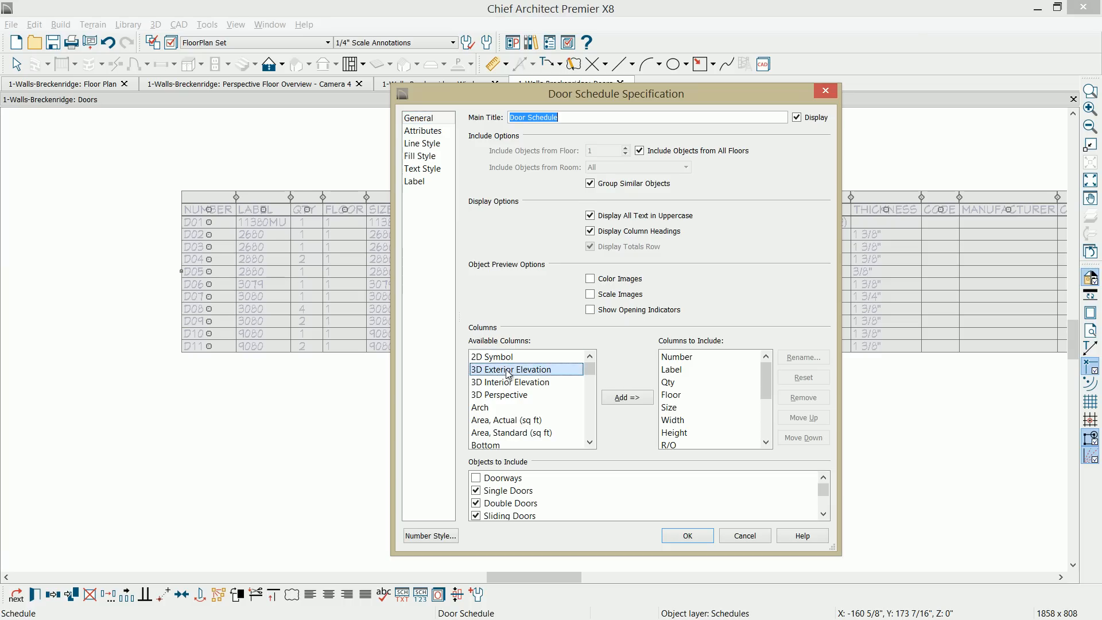
pyautogui.click(634, 403)
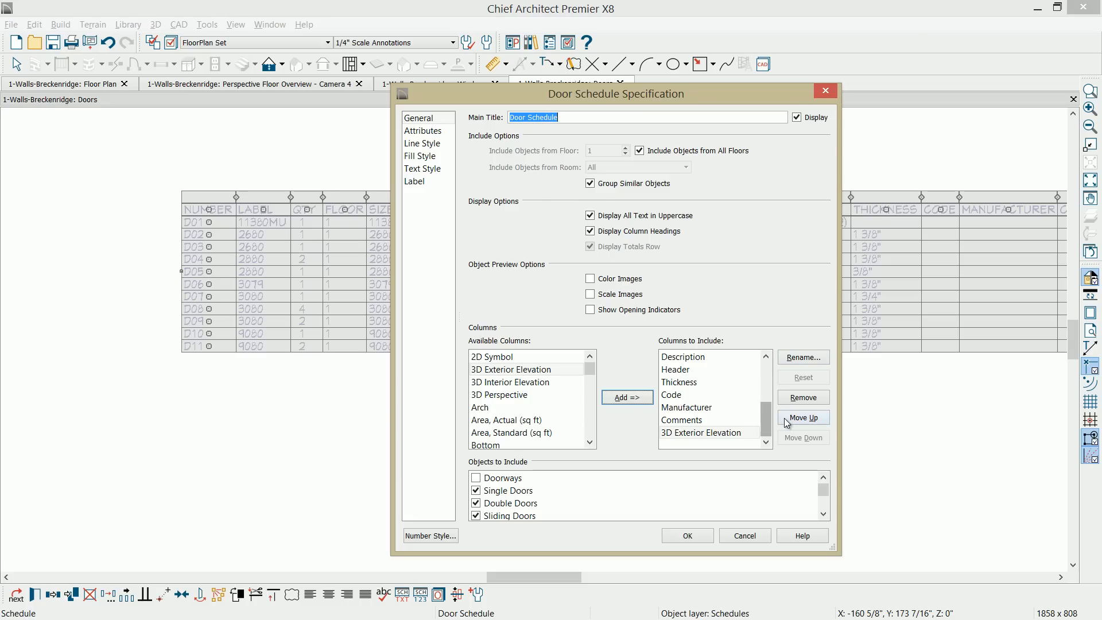
# Step: Make 3D Exterior Elevation the first column of the door schedule and apply the specification
pyautogui.click(723, 435)
pyautogui.click(809, 419)
pyautogui.click(809, 419)
pyautogui.click(809, 419)
pyautogui.click(809, 419)
pyautogui.click(809, 419)
pyautogui.click(809, 419)
pyautogui.click(809, 418)
pyautogui.click(809, 417)
pyautogui.click(809, 418)
pyautogui.click(809, 418)
pyautogui.click(809, 418)
pyautogui.click(809, 418)
pyautogui.click(810, 418)
pyautogui.click(810, 417)
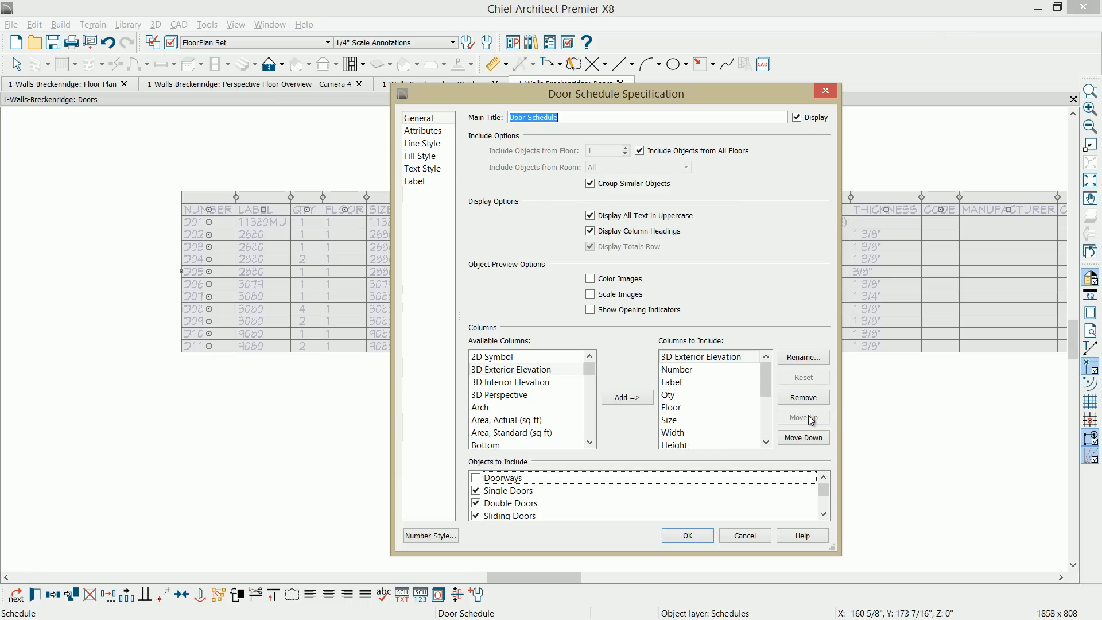
pyautogui.click(687, 535)
pyautogui.press('Escape')
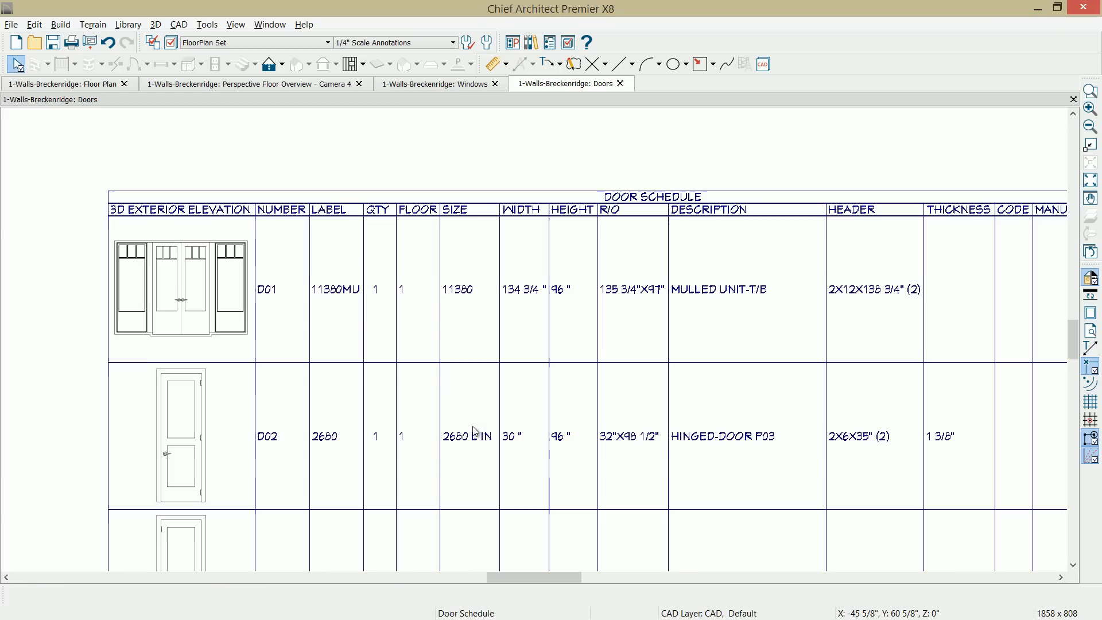
# Step: Compare the door schedule with the reference schedule sheet in Windows Photo Viewer and check the door callouts on the floor plan
pyautogui.moveTo(470, 428); pyautogui.dragTo(432, 372, button='middle')
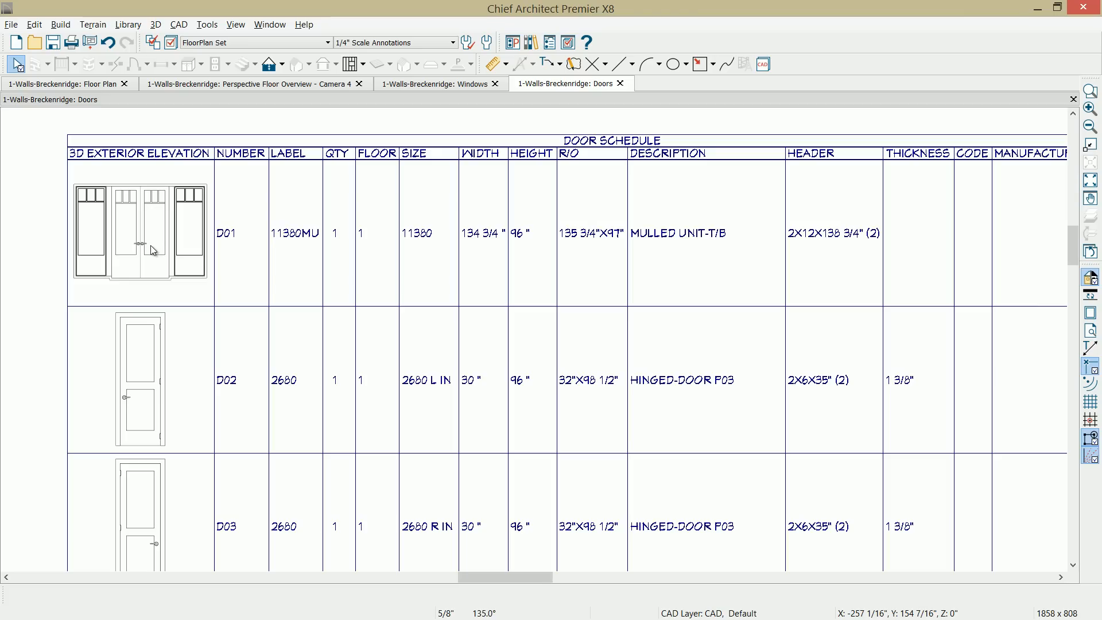
pyautogui.scroll(-2, 153, 249)
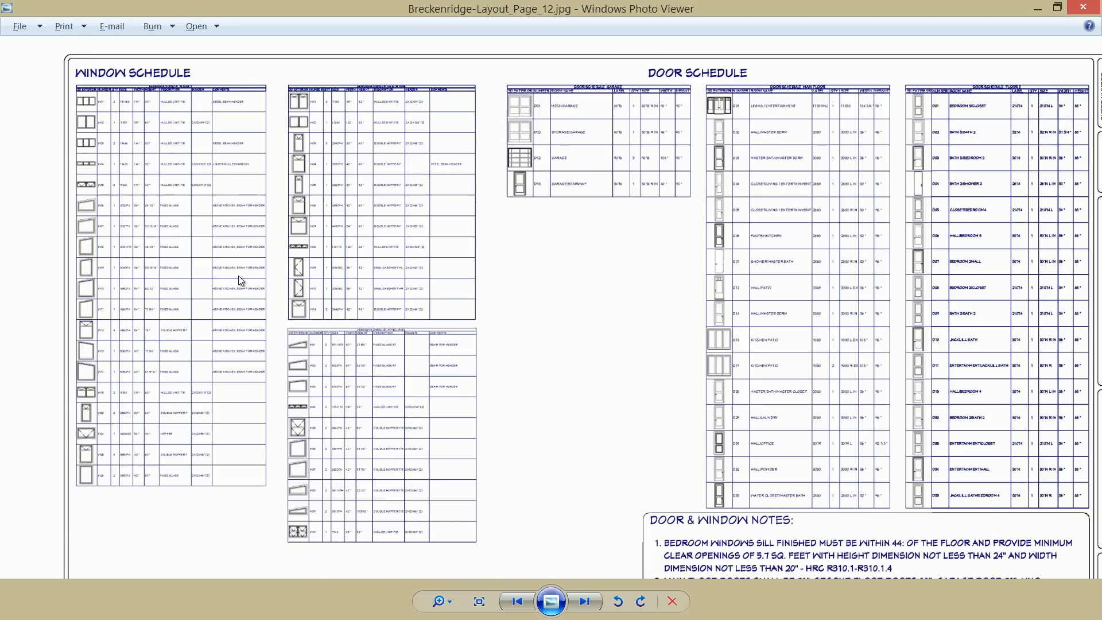
pyautogui.scroll(-3, 241, 280)
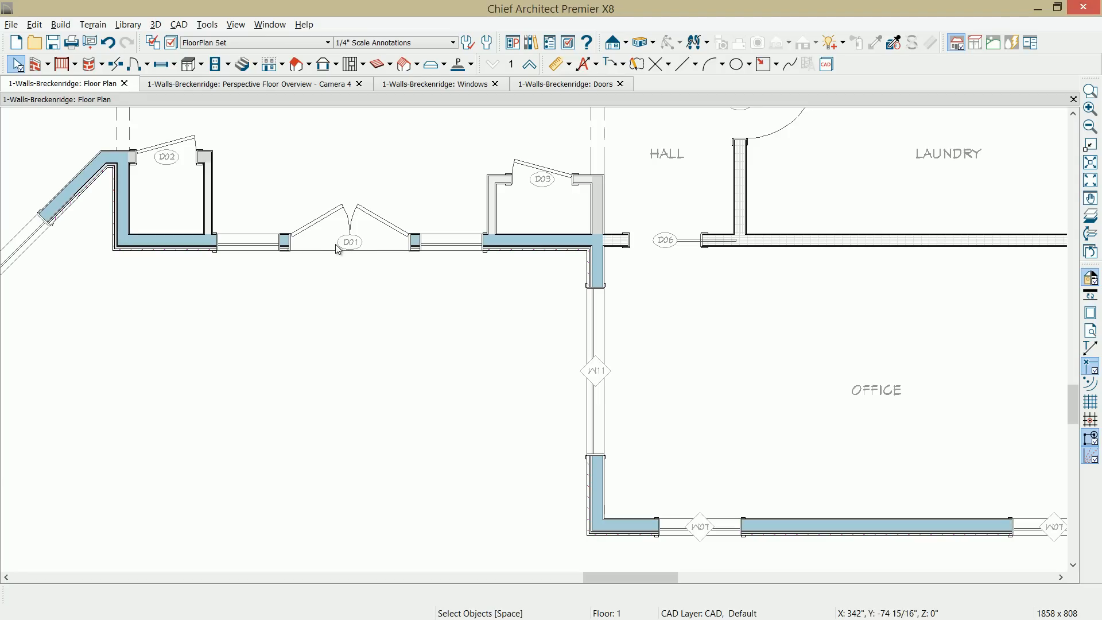
pyautogui.scroll(-2, 340, 250)
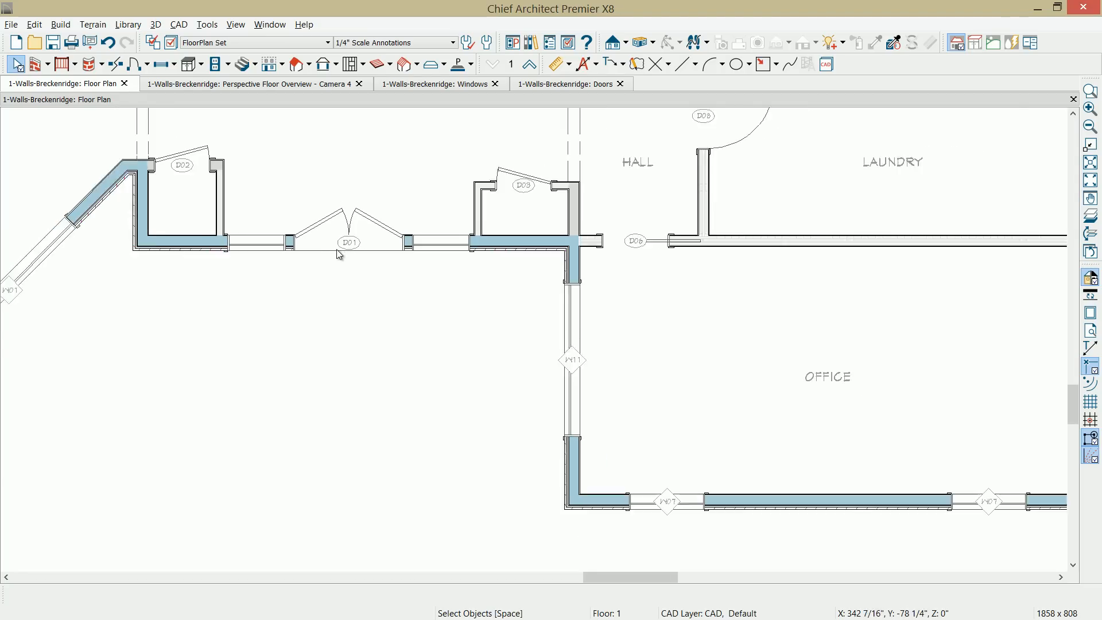
# Step: Generate automatic exterior dimensions for the whole floor plan, turning on display of the "Dimensions, Automatic" layer
pyautogui.press('F6')
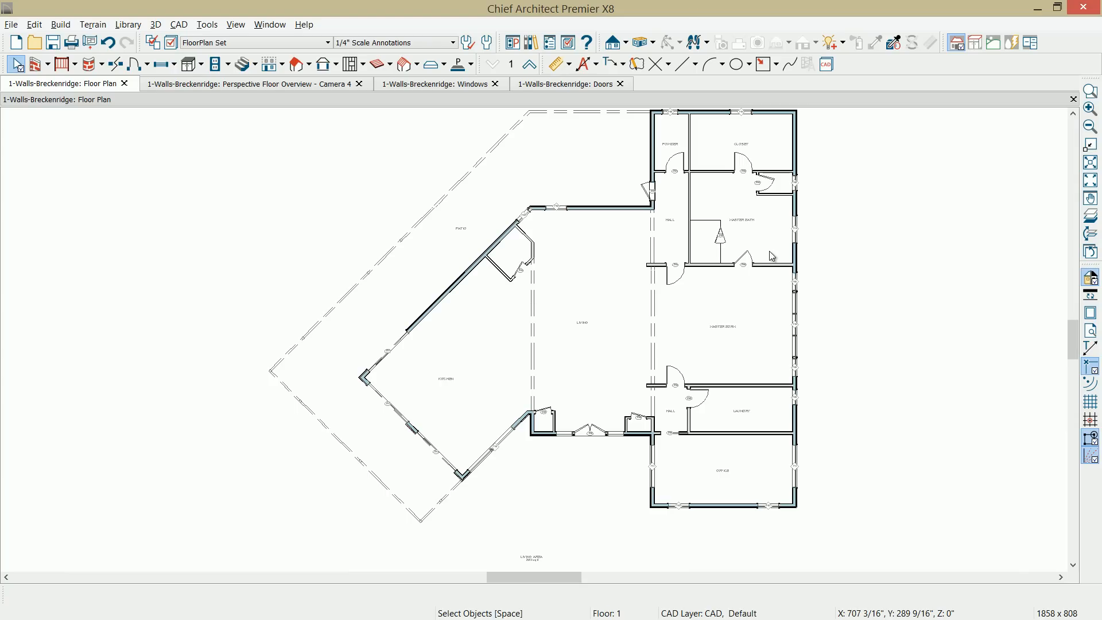
pyautogui.hotkey('ctrl', 'z')
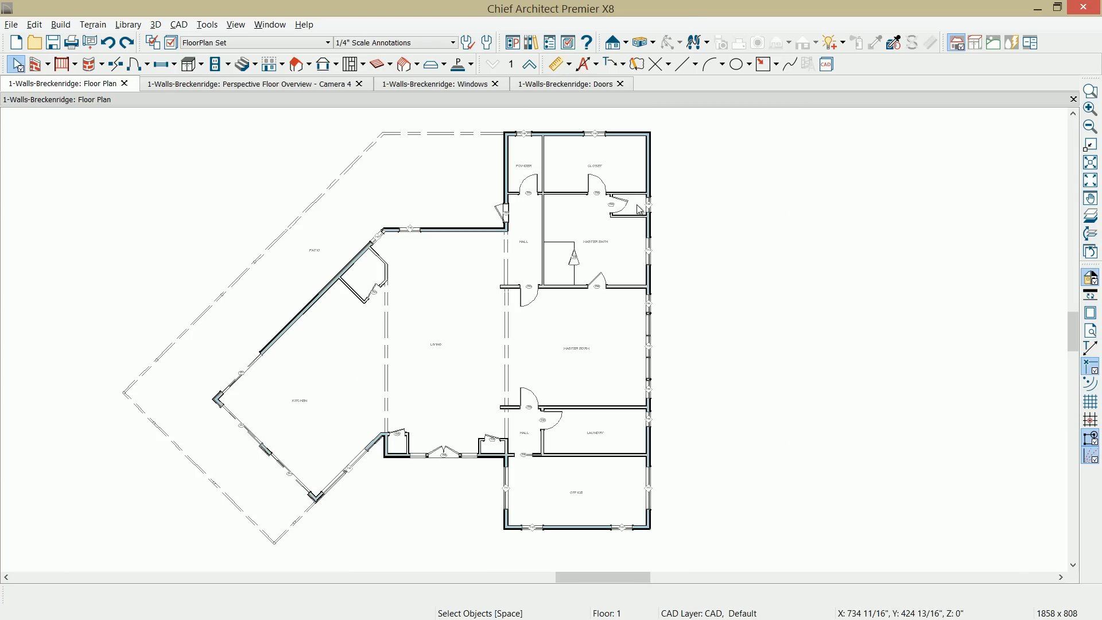
pyautogui.click(596, 64)
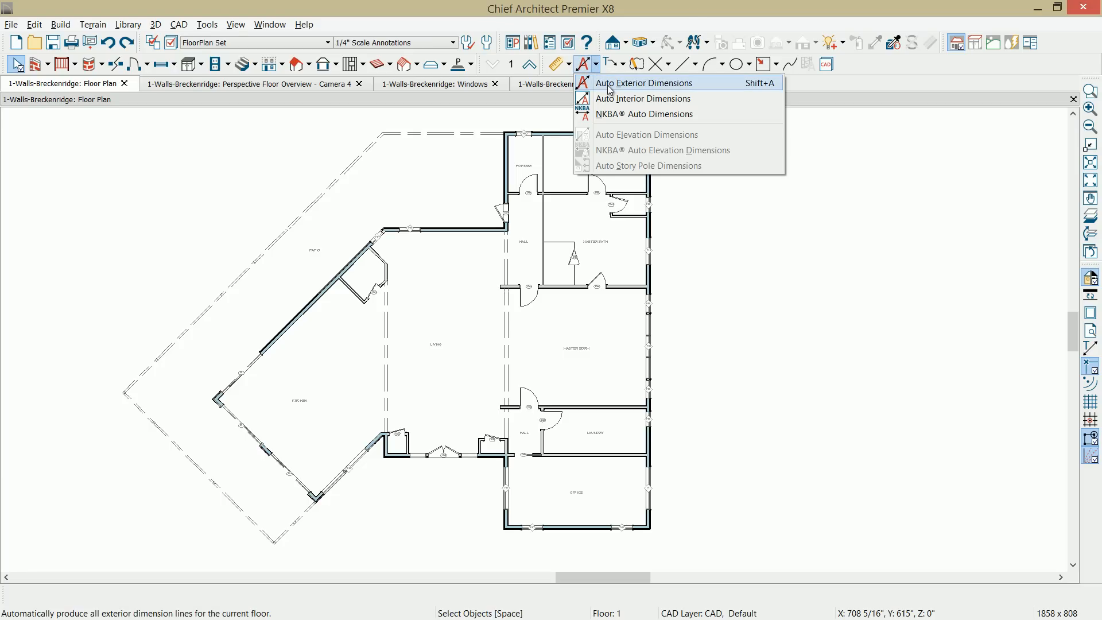
pyautogui.click(610, 84)
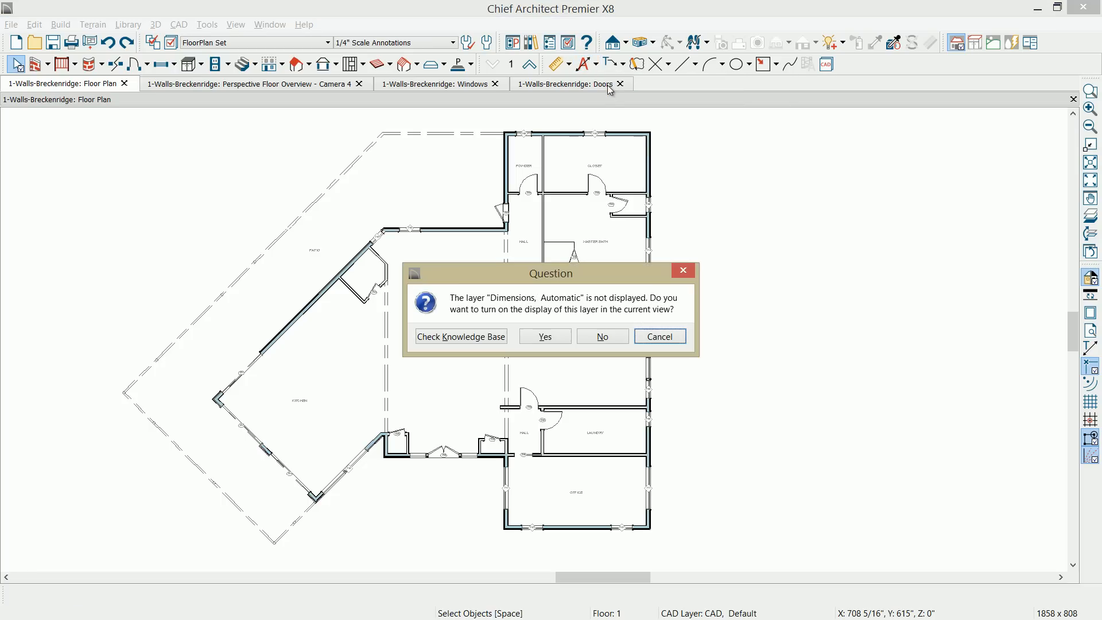
pyautogui.click(545, 336)
# Step: Extend the opening dimension string beside the master bath to the closet's outer wall corner, and remove that extension again
pyautogui.scroll(2, 750, 349)
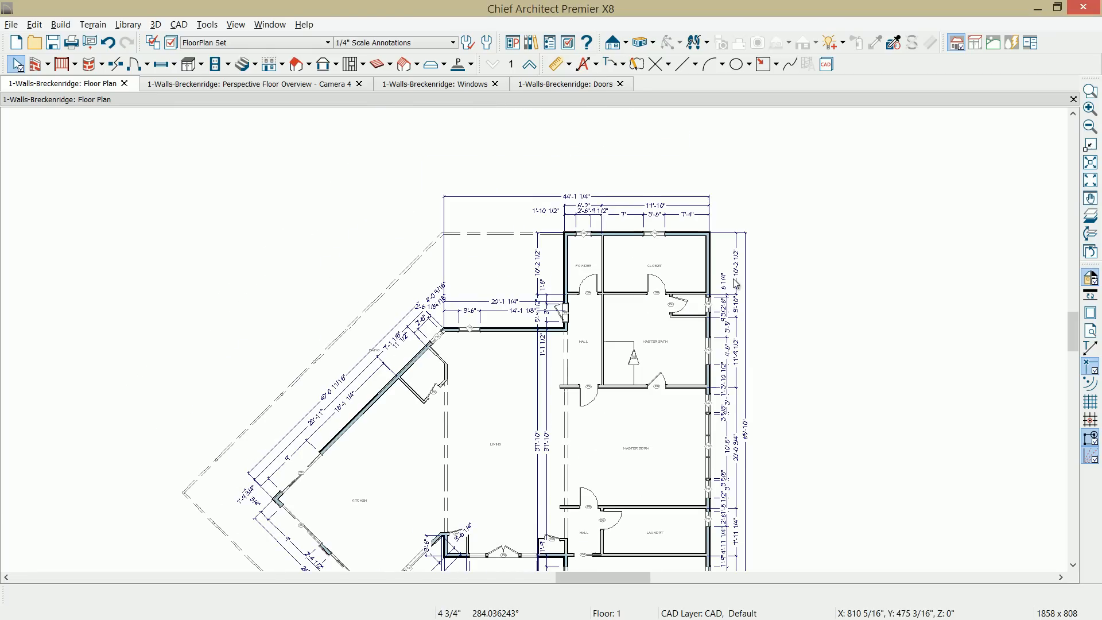
pyautogui.scroll(4, 736, 283)
pyautogui.press('space')
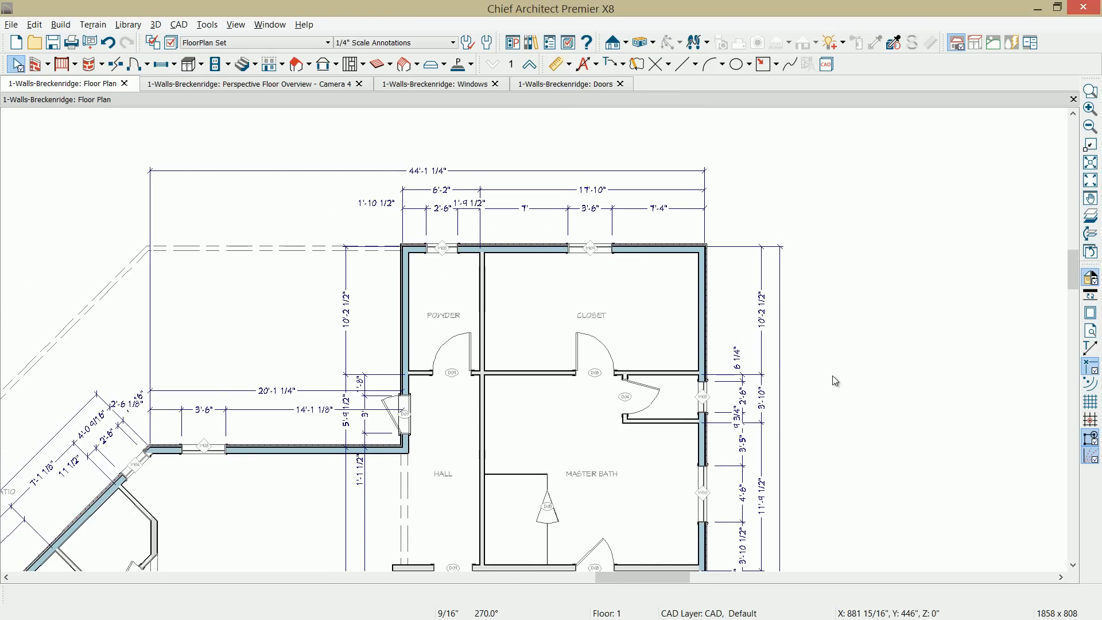
pyautogui.scroll(1, 828, 363)
pyautogui.scroll(2, 826, 358)
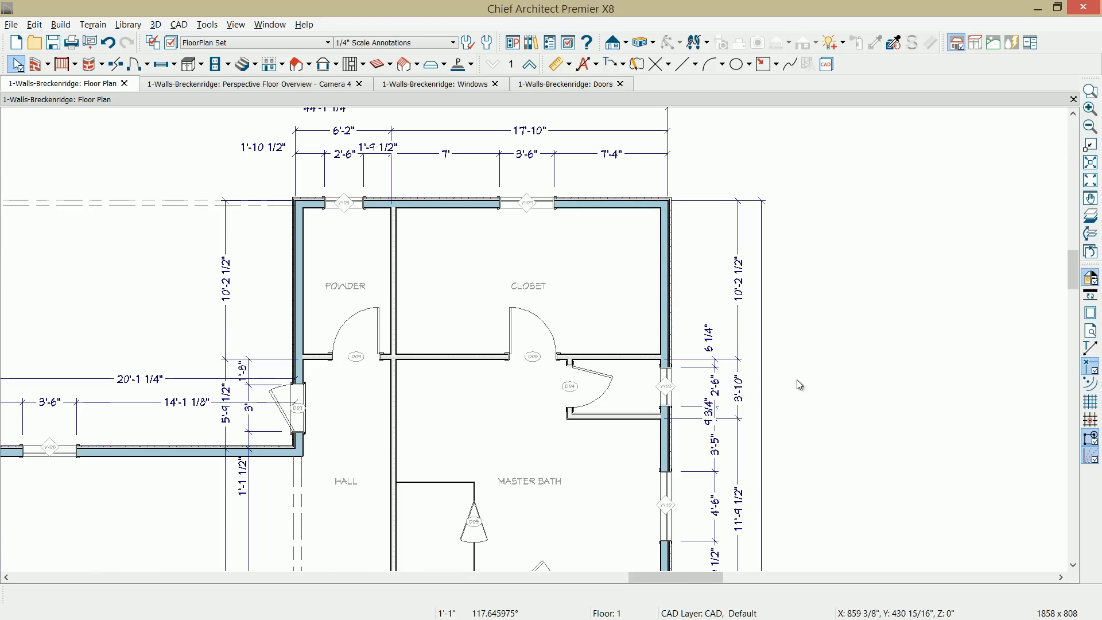
pyautogui.click(717, 372)
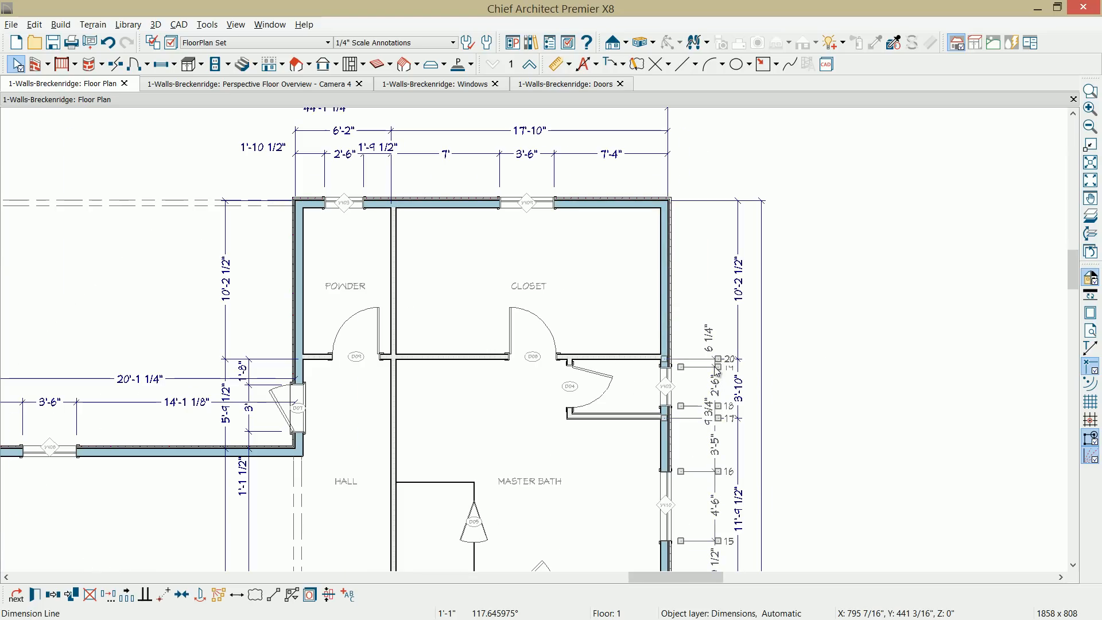
pyautogui.moveTo(716, 429); pyautogui.dragTo(664, 202)
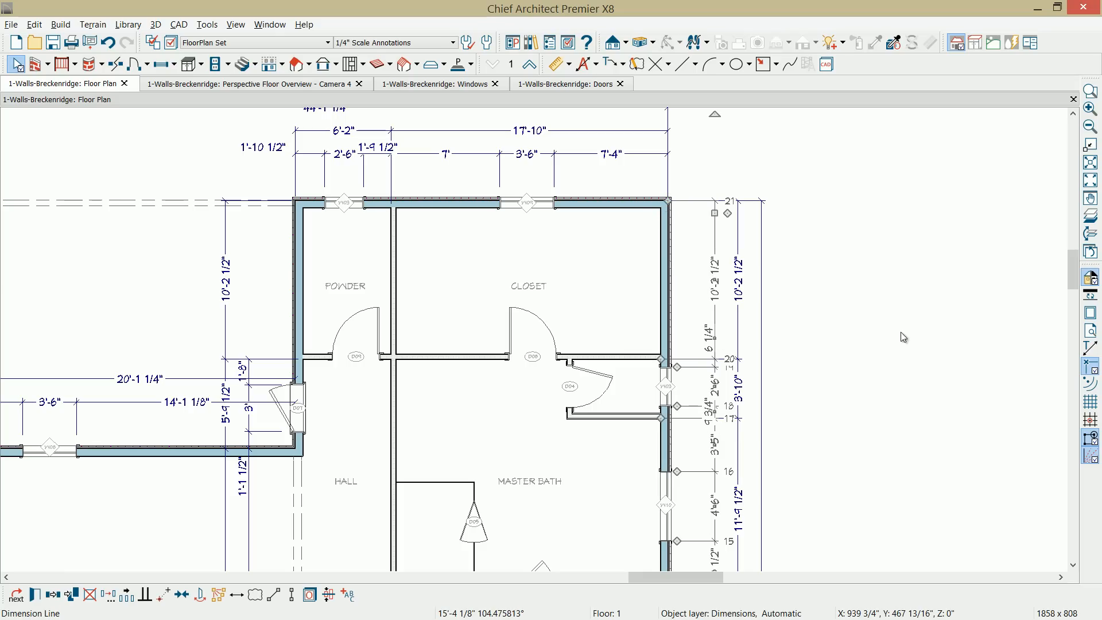
pyautogui.moveTo(669, 203); pyautogui.dragTo(669, 202)
pyautogui.scroll(-1, 901, 337)
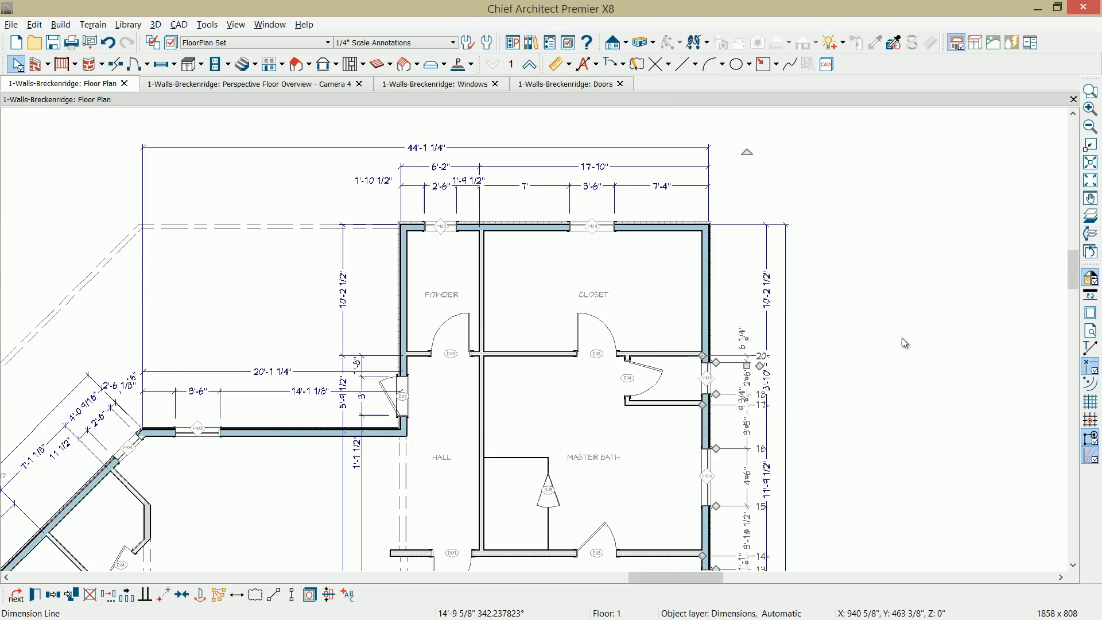
pyautogui.scroll(-1, 902, 339)
pyautogui.scroll(-2, 903, 374)
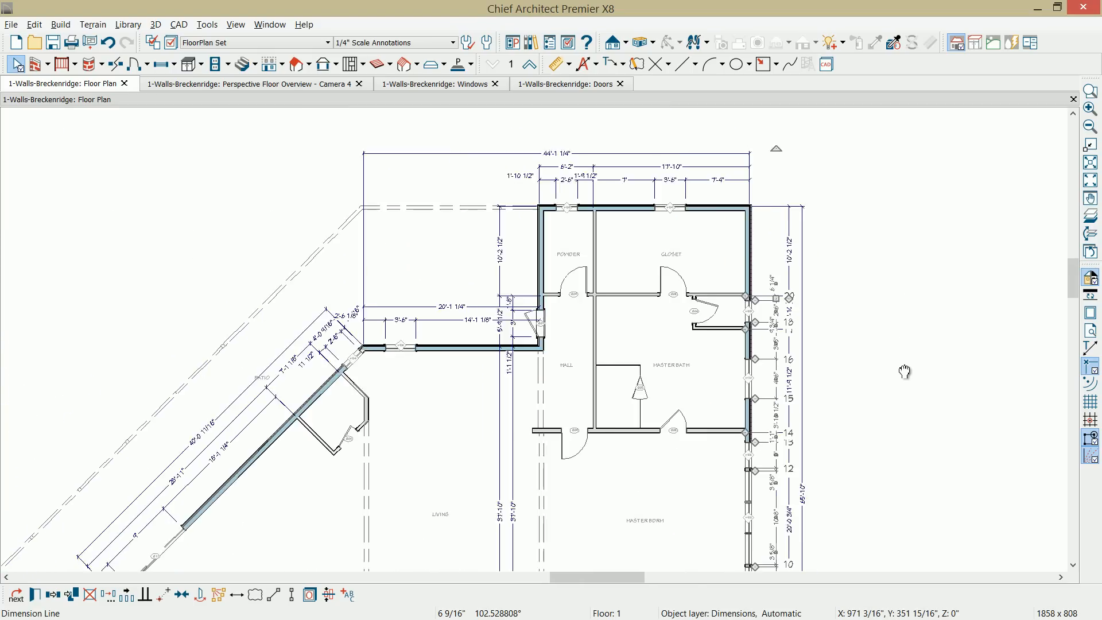
pyautogui.click(910, 405)
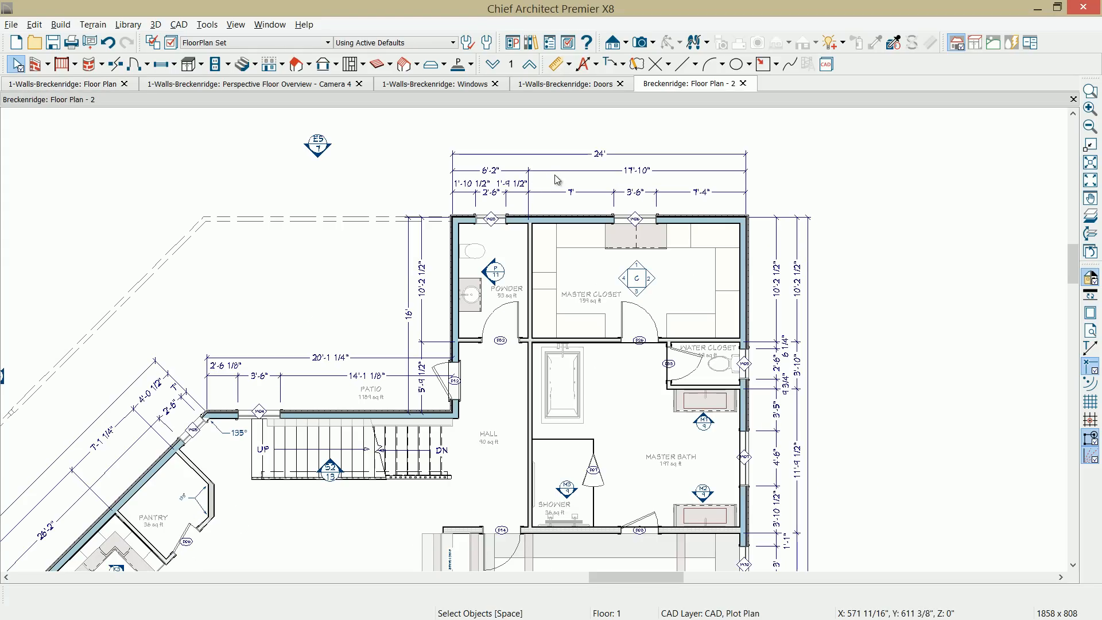
# Step: Check the layer assigned to the wall dimension string above the powder room and master closet in the finished Breckenridge plan
pyautogui.click(560, 171)
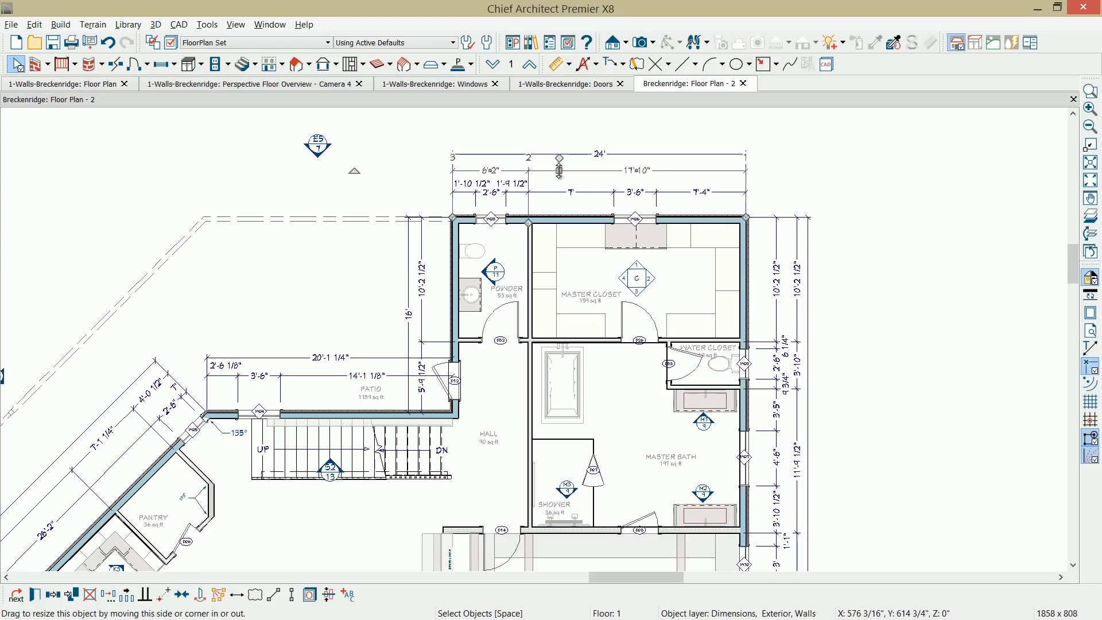
pyautogui.doubleClick(559, 171)
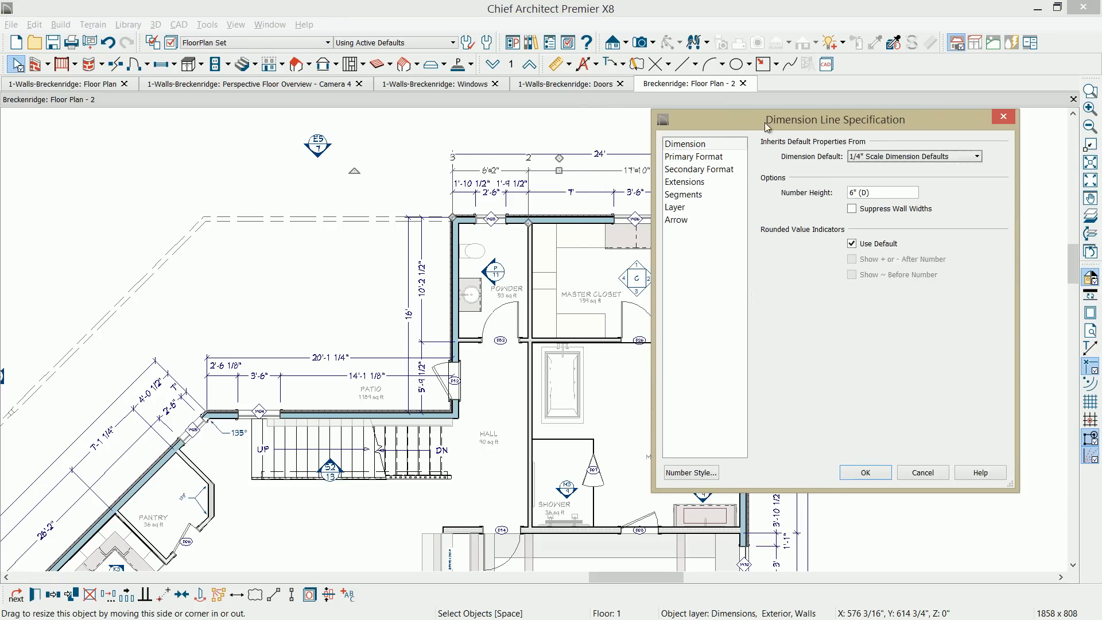
pyautogui.moveTo(765, 122); pyautogui.dragTo(724, 121)
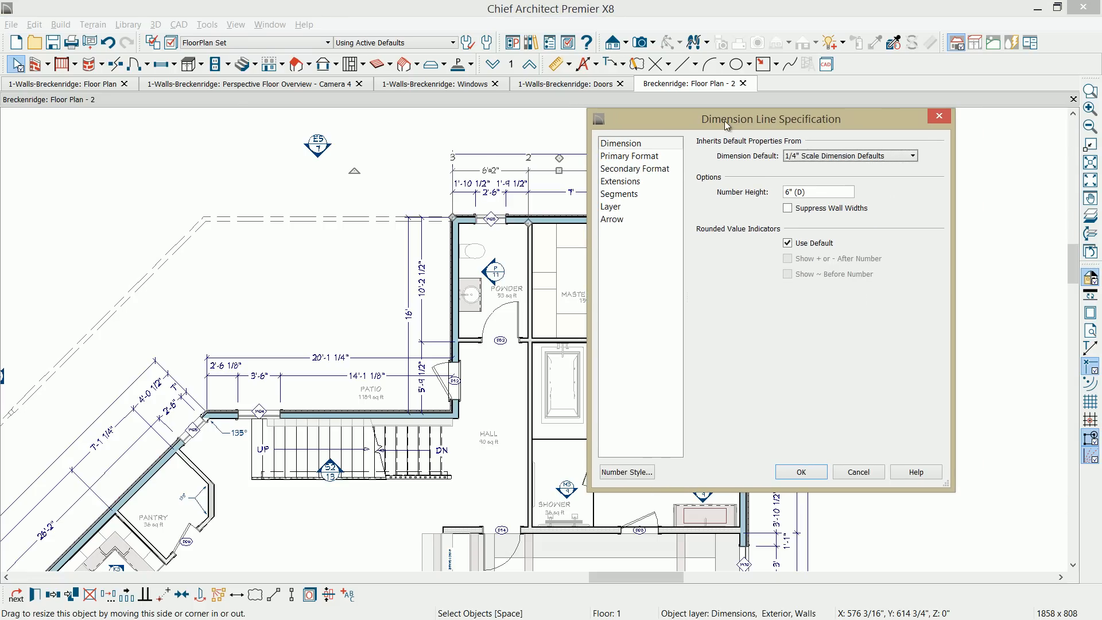
pyautogui.click(635, 208)
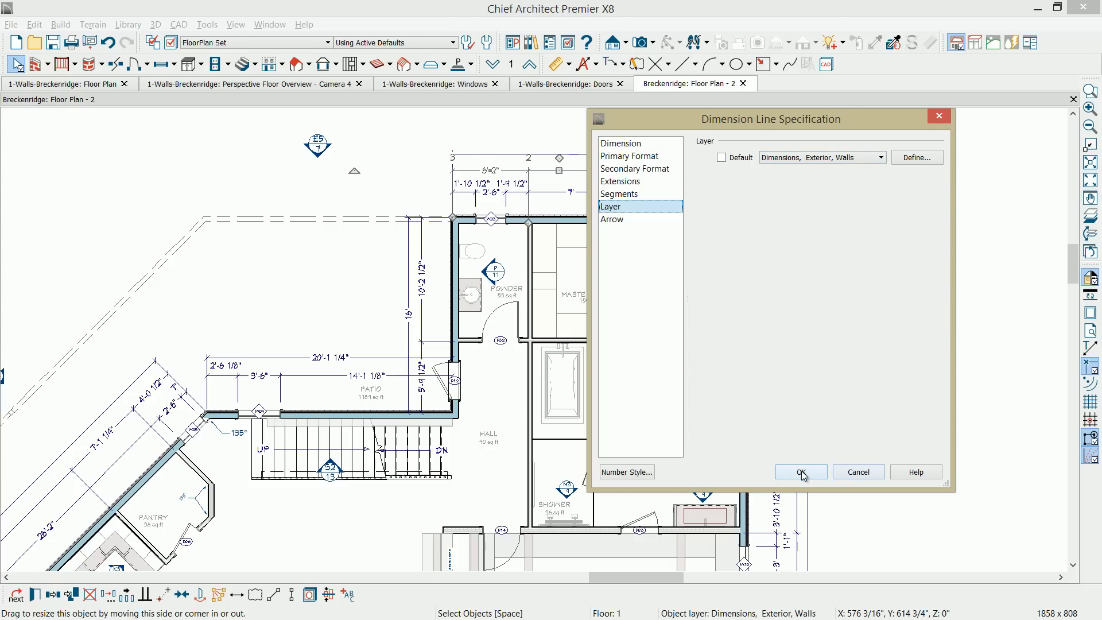
pyautogui.click(861, 473)
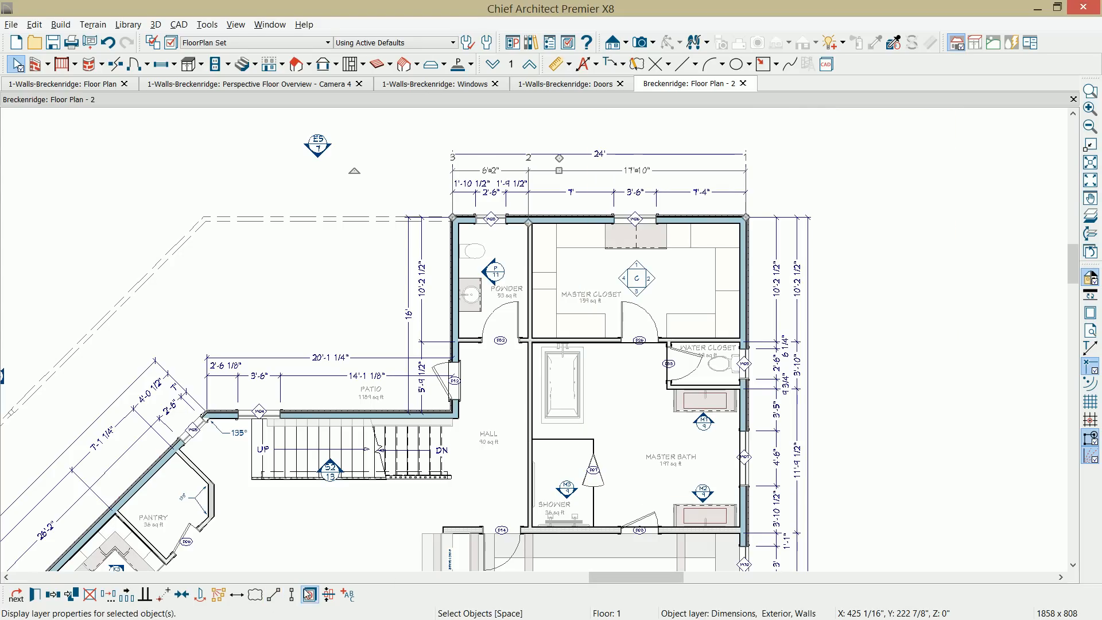
# Step: Turn off the display of the "Dimensions, Exterior, Walls" and "Dimensions, Openings" layers using their dimension strings above the master closet
pyautogui.click(688, 102)
pyautogui.click(888, 599)
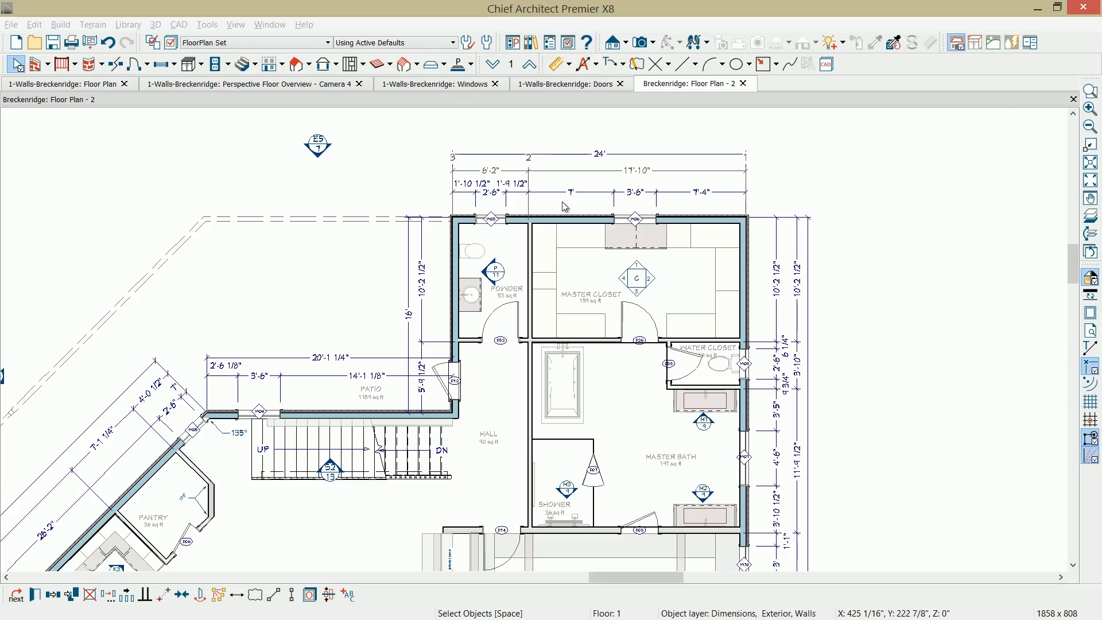
pyautogui.click(557, 193)
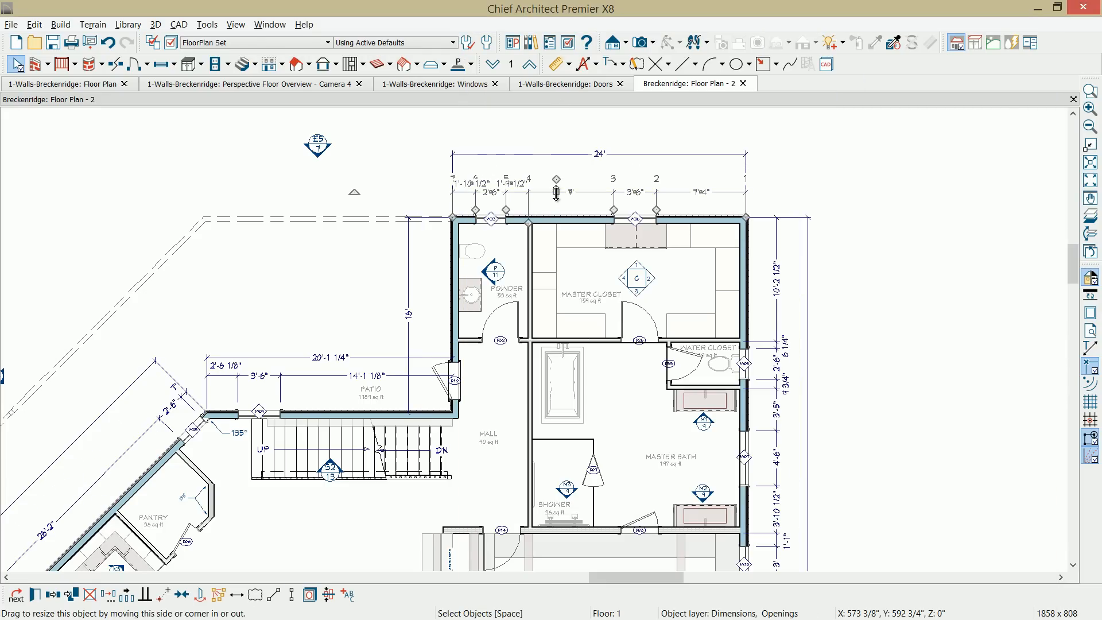
pyautogui.click(310, 594)
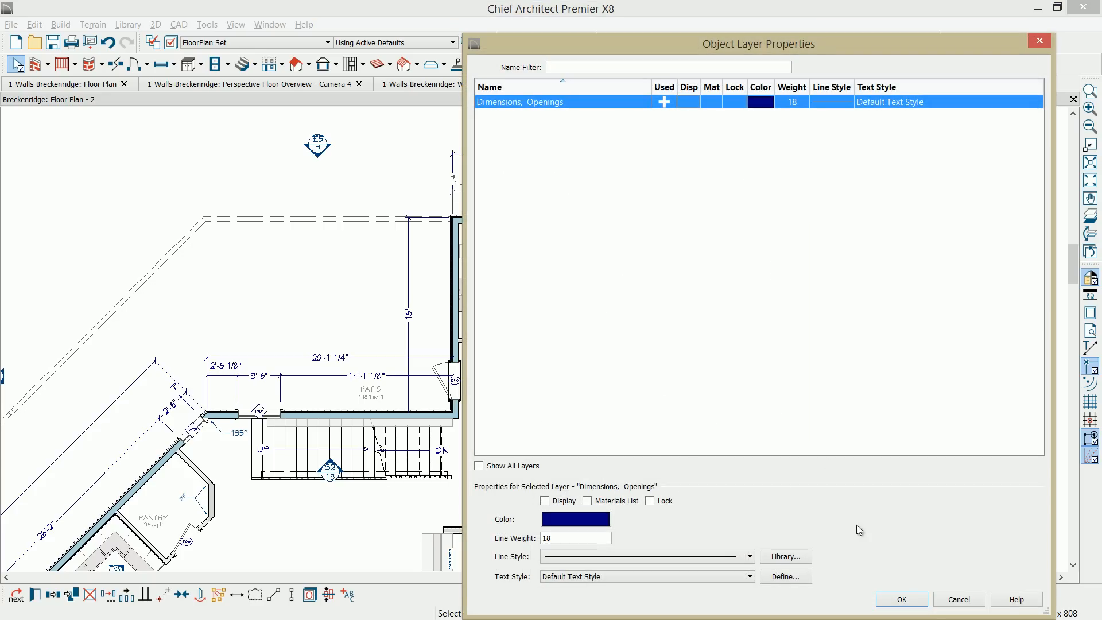
pyautogui.click(902, 599)
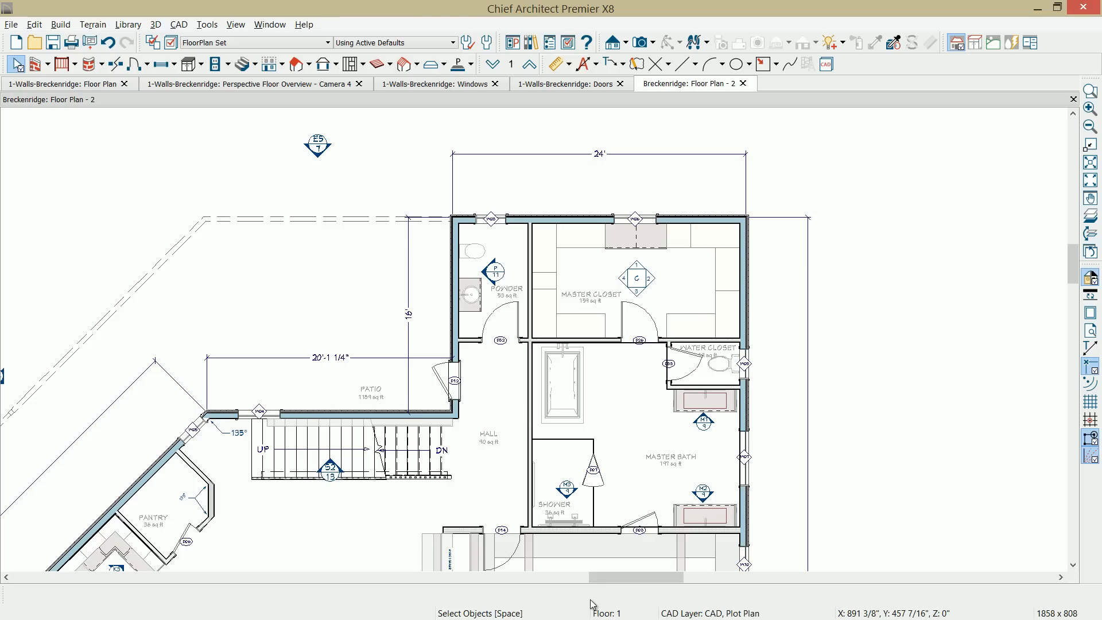
# Step: Switch to Windows Photo Viewer to examine the dimensions on the main floor plan layout sheet
pyautogui.hotkey('alt', 'Tab')
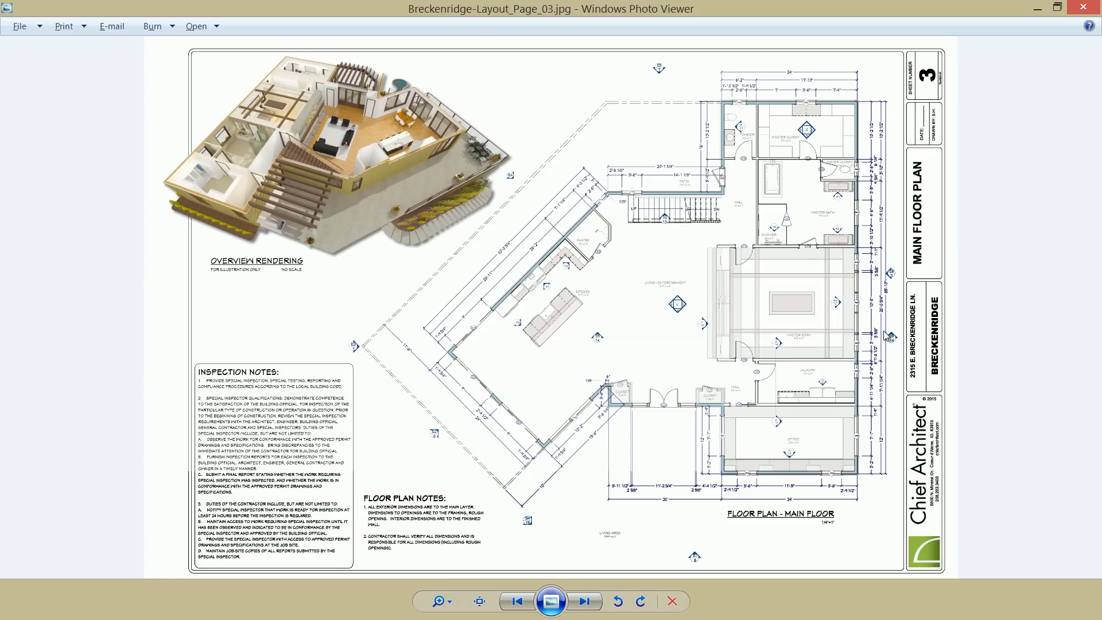